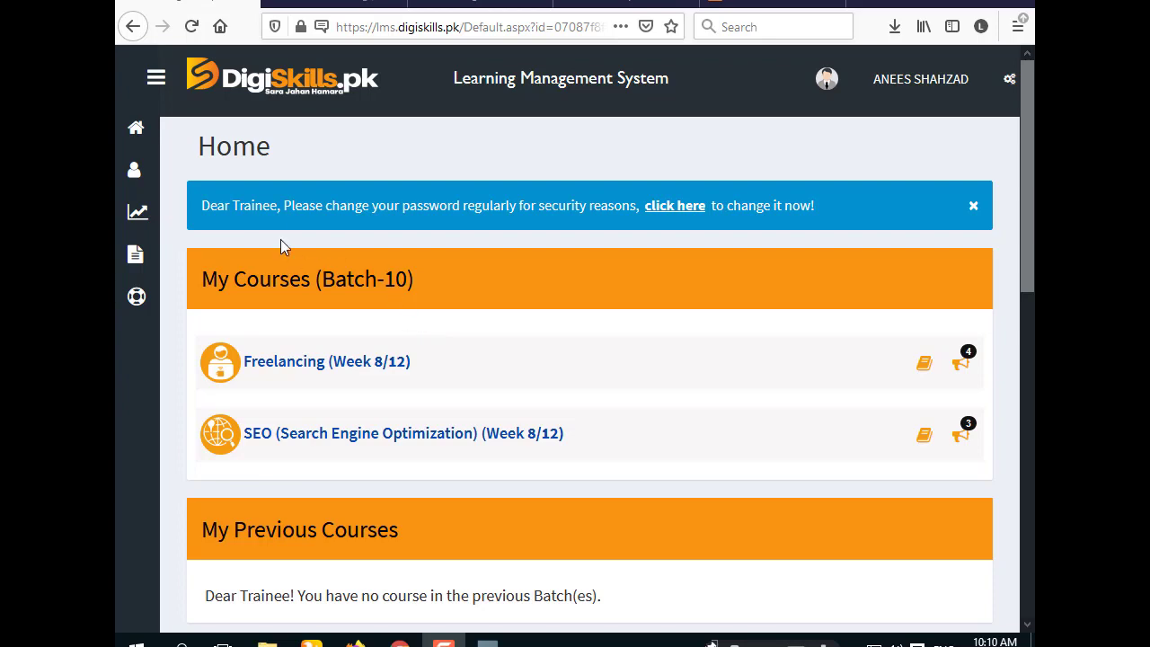
# - Open the Exercises list from the My Activities section of the home page
pyautogui.scroll(-3, 399, 247)
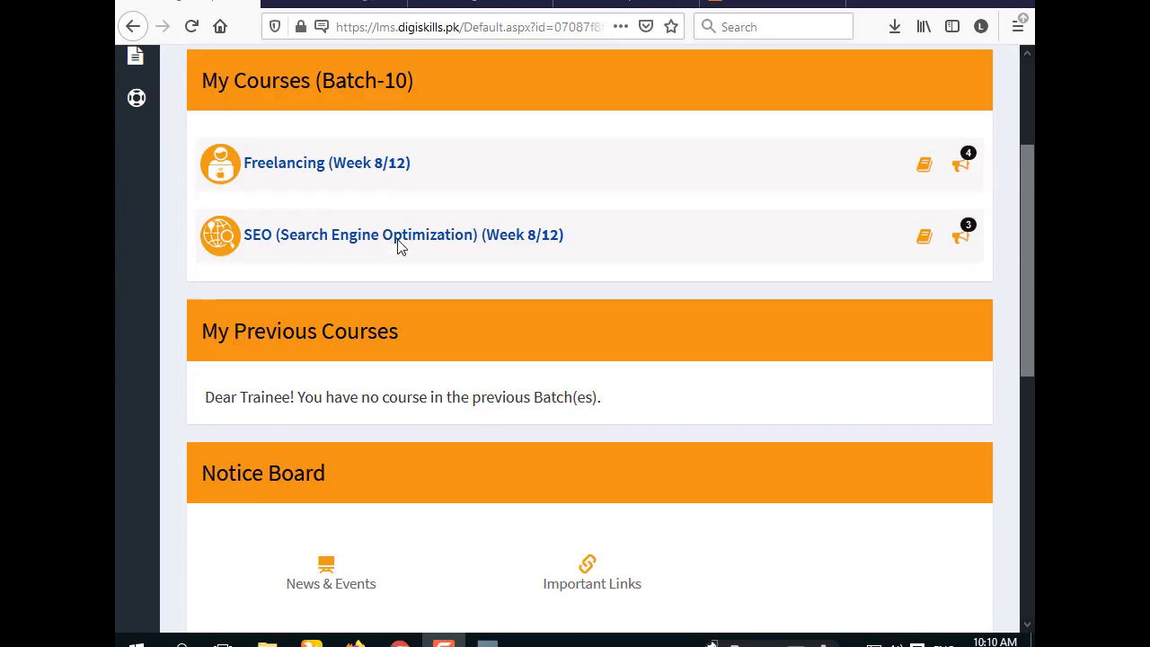
pyautogui.scroll(-3, 399, 246)
pyautogui.scroll(-3, 398, 254)
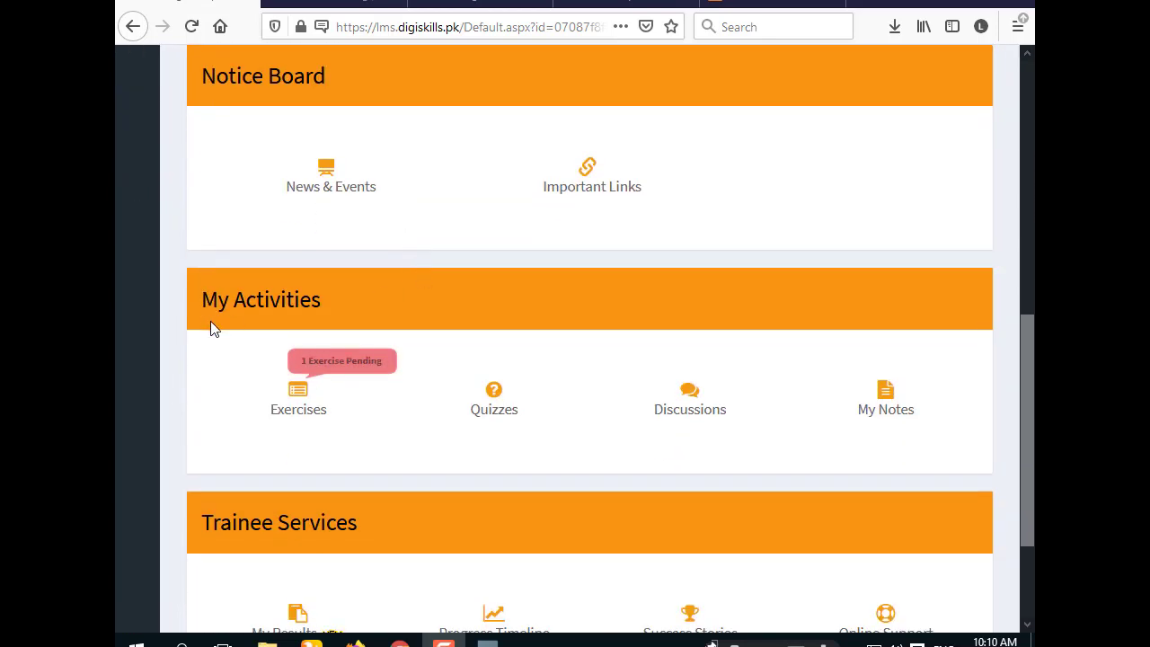
pyautogui.click(297, 402)
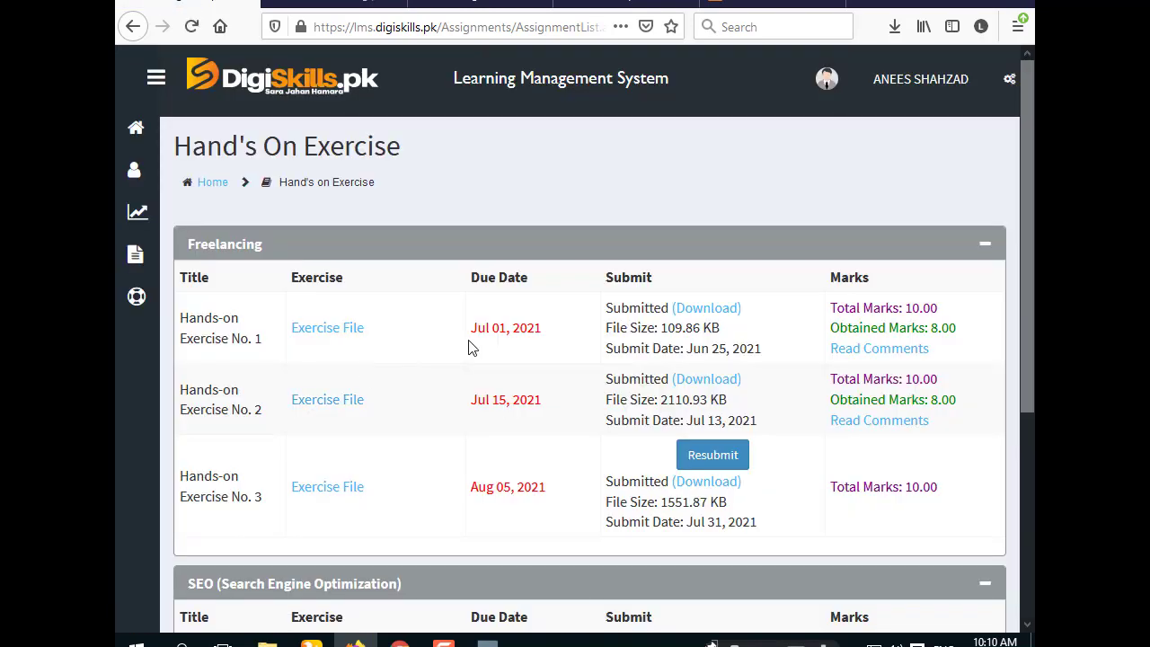
# - Open the exercise file of Hands-on Exercise No. 3 in the SEO (Search Engine Optimization) course with Firefox
pyautogui.scroll(-4, 474, 348)
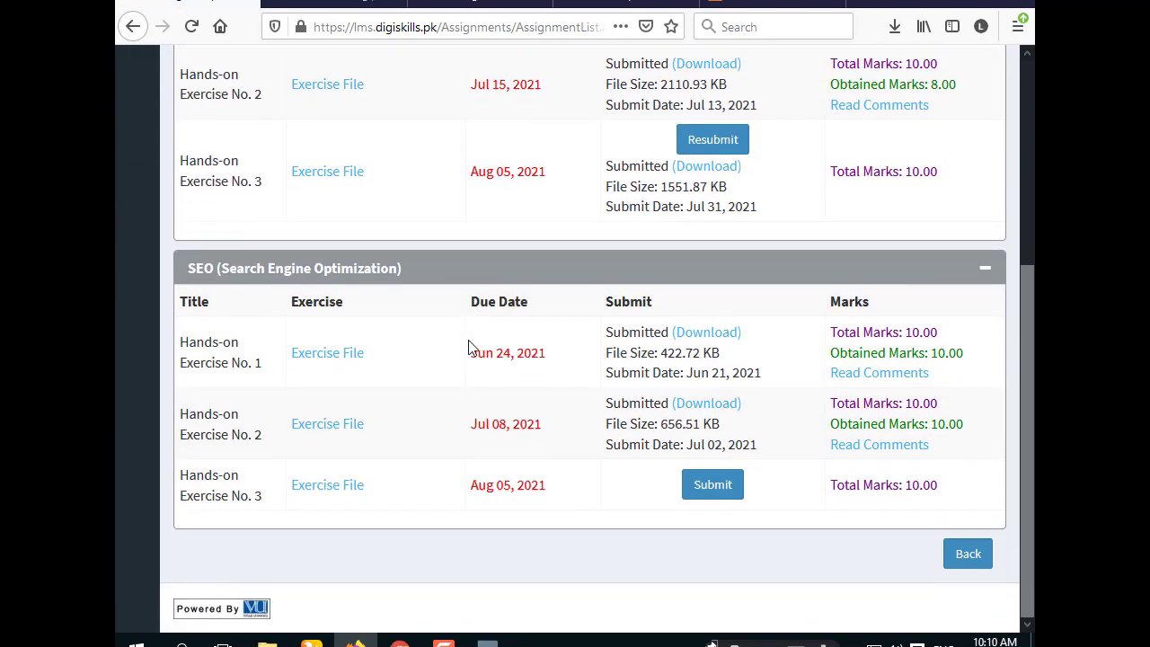
pyautogui.click(323, 485)
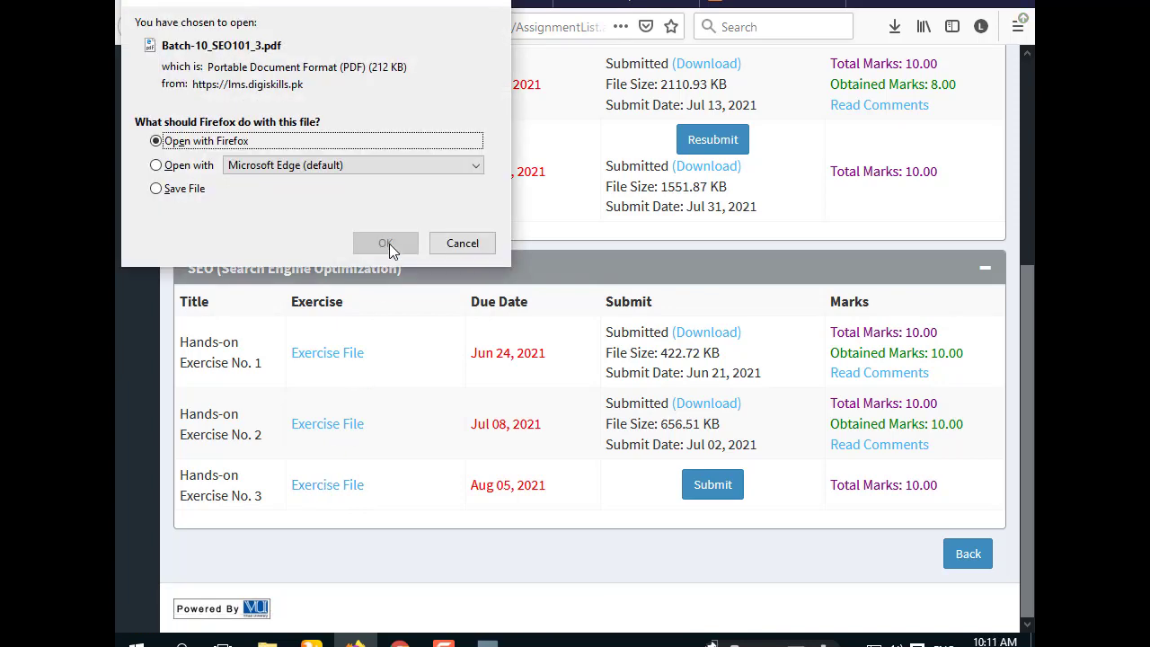
pyautogui.click(375, 246)
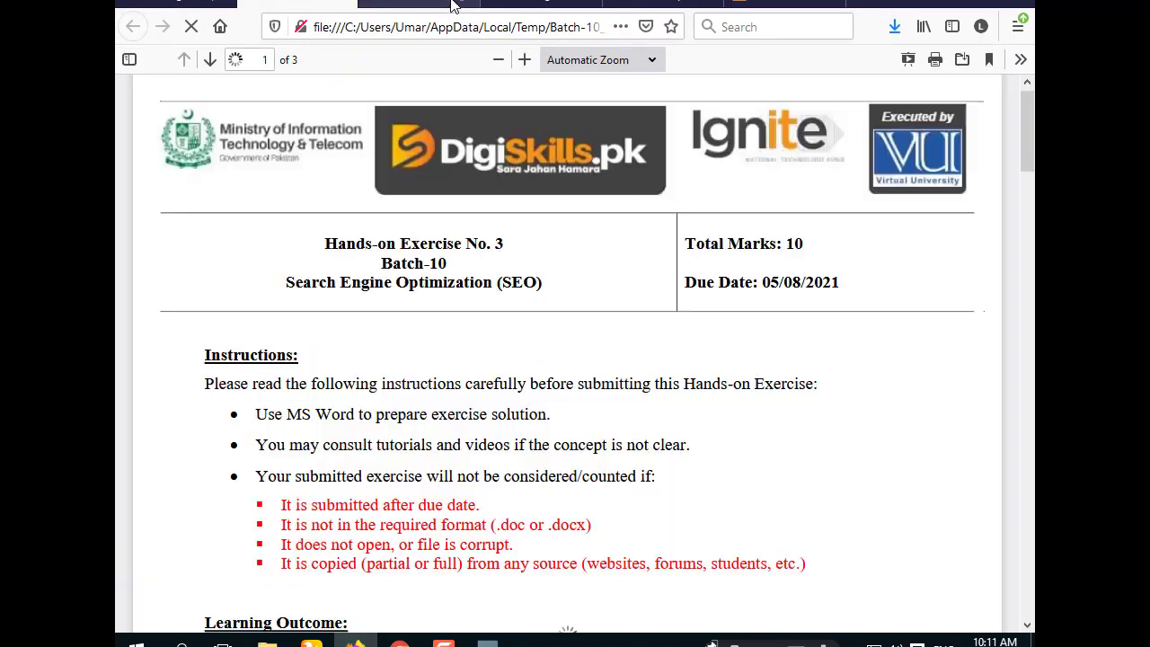
# - Close the localhost/prestashop install page and return to the exercise PDF
pyautogui.click(452, 4)
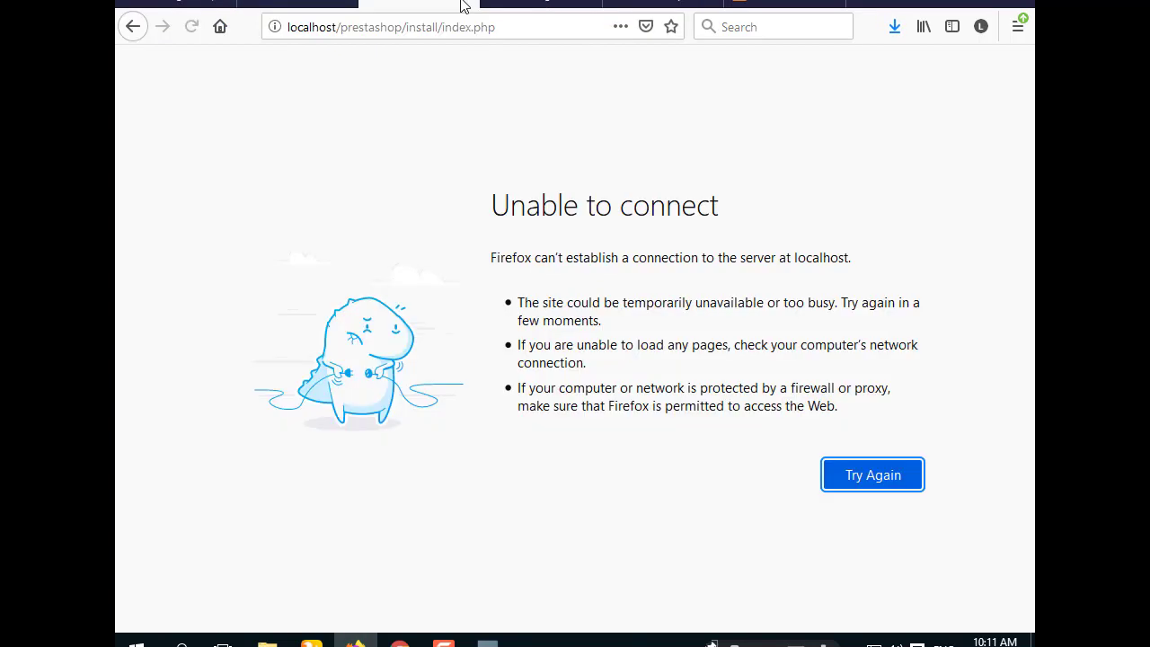
pyautogui.click(468, 4)
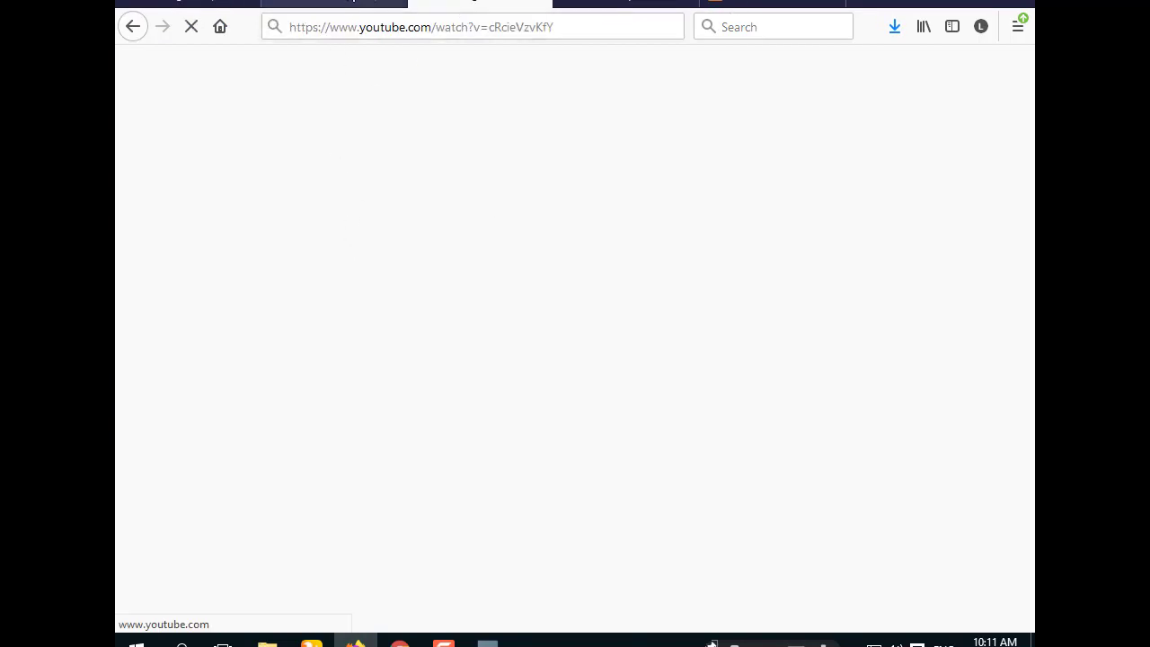
pyautogui.click(346, 5)
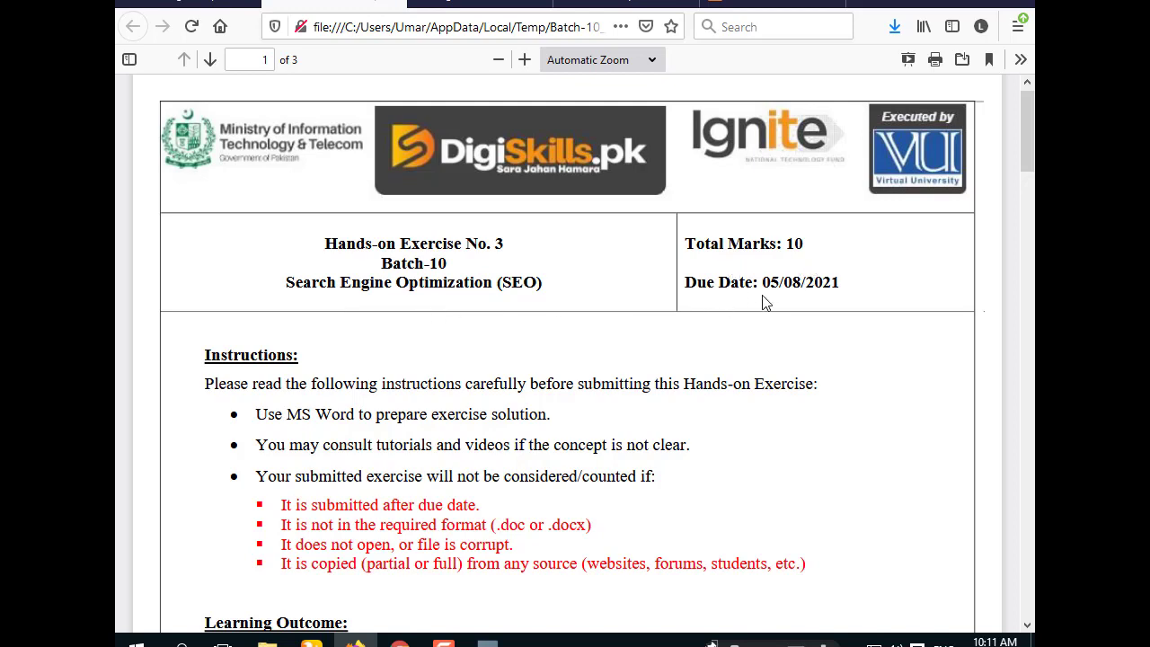
# - Read the exercise PDF's instructions, learning outcomes and problem statement, including the requirements of Task 1 and Task 2
pyautogui.scroll(-3, 668, 358)
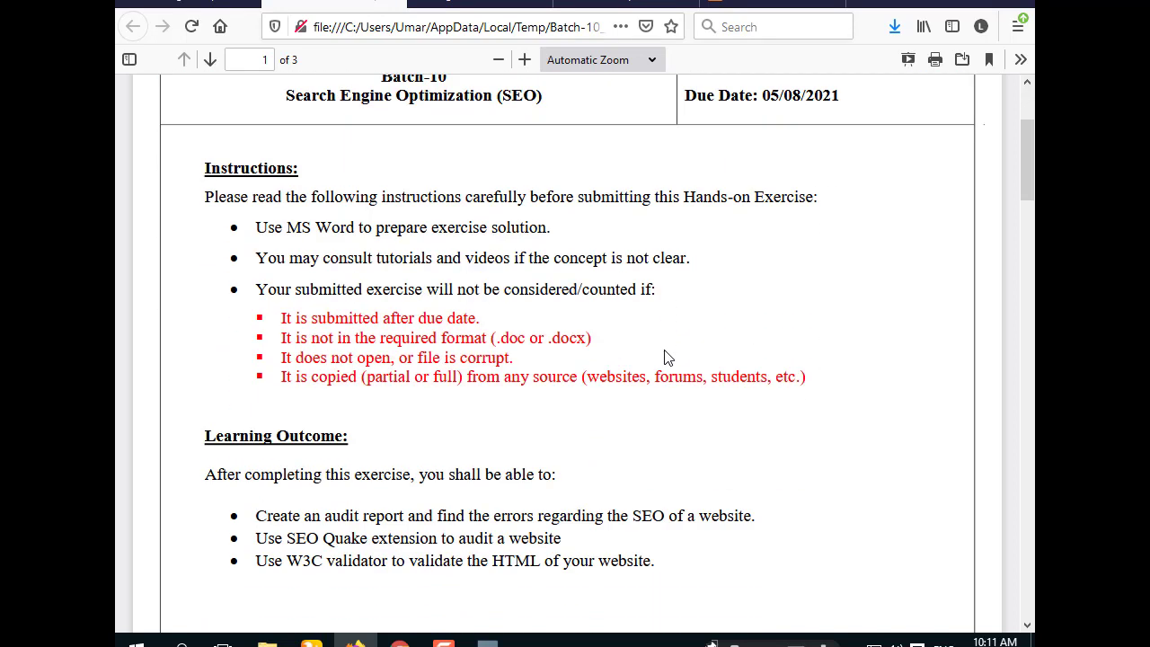
pyautogui.scroll(-3, 667, 358)
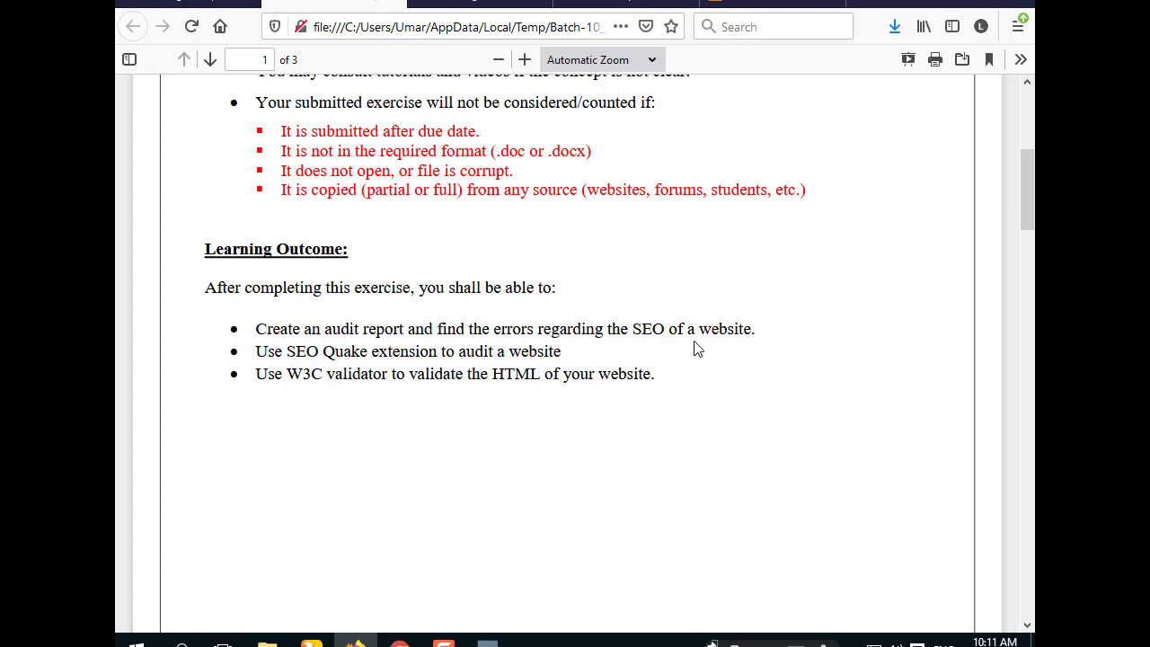
pyautogui.moveTo(753, 329); pyautogui.dragTo(256, 332)
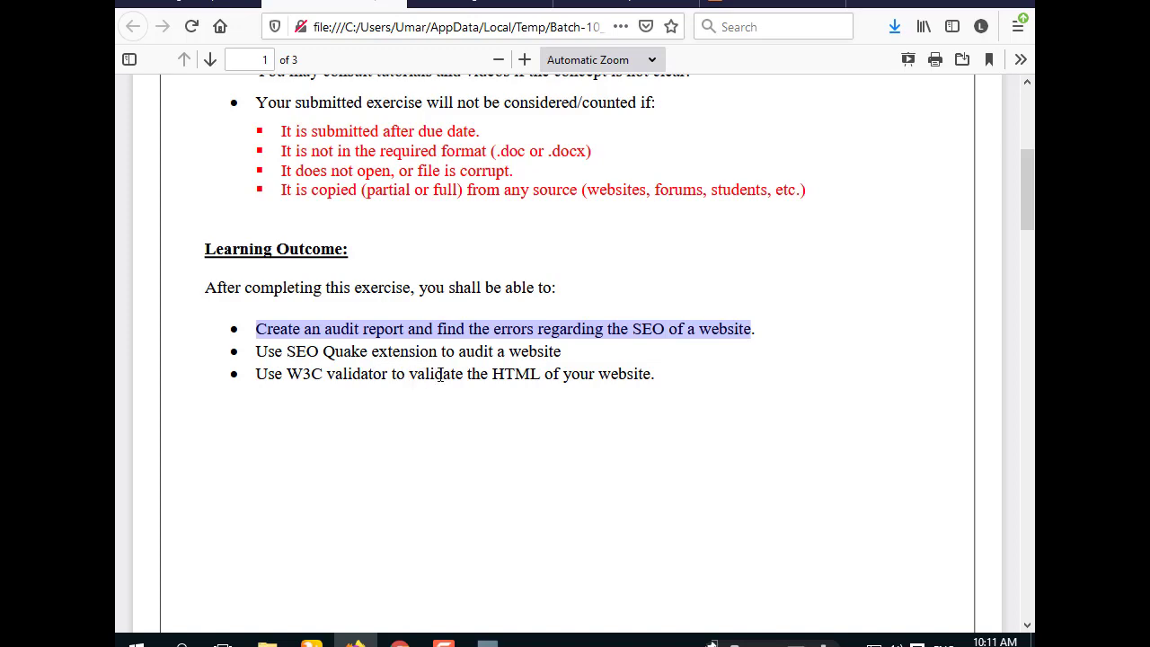
pyautogui.click(564, 359)
pyautogui.moveTo(575, 361); pyautogui.dragTo(559, 352)
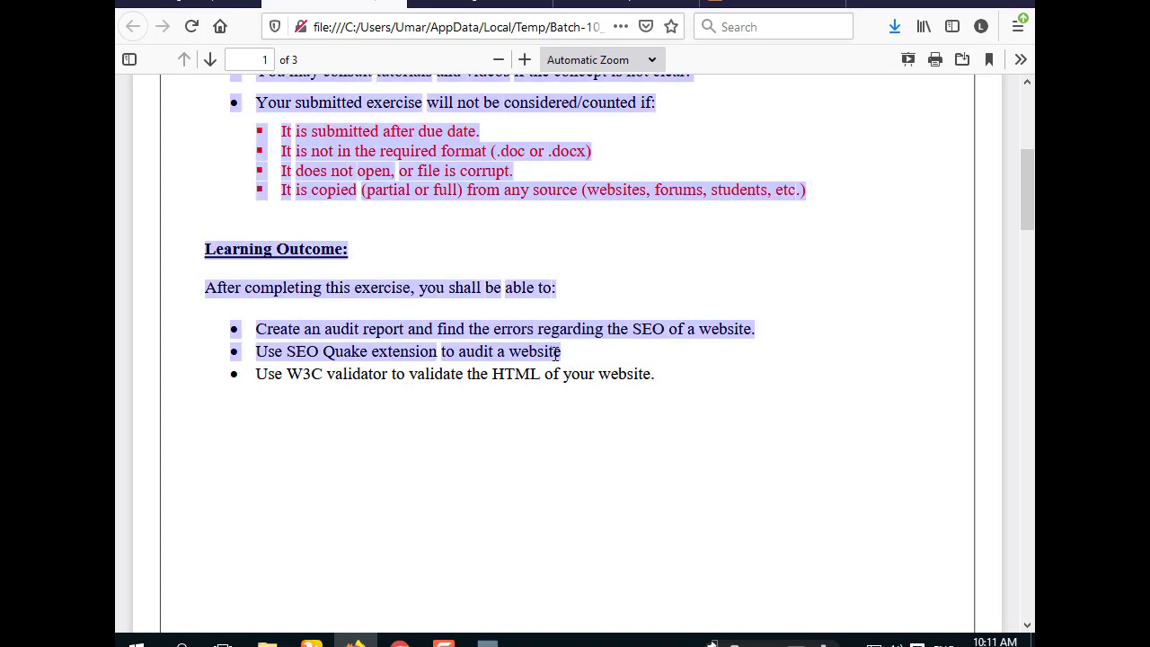
pyautogui.click(568, 362)
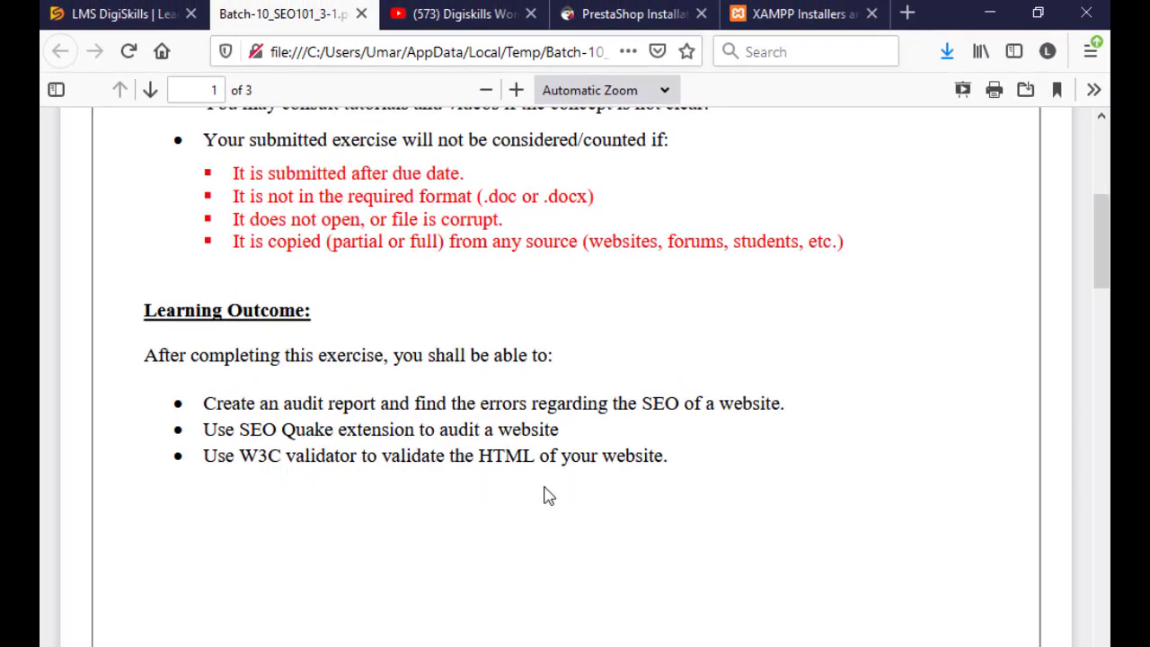
pyautogui.scroll(-10, 544, 490)
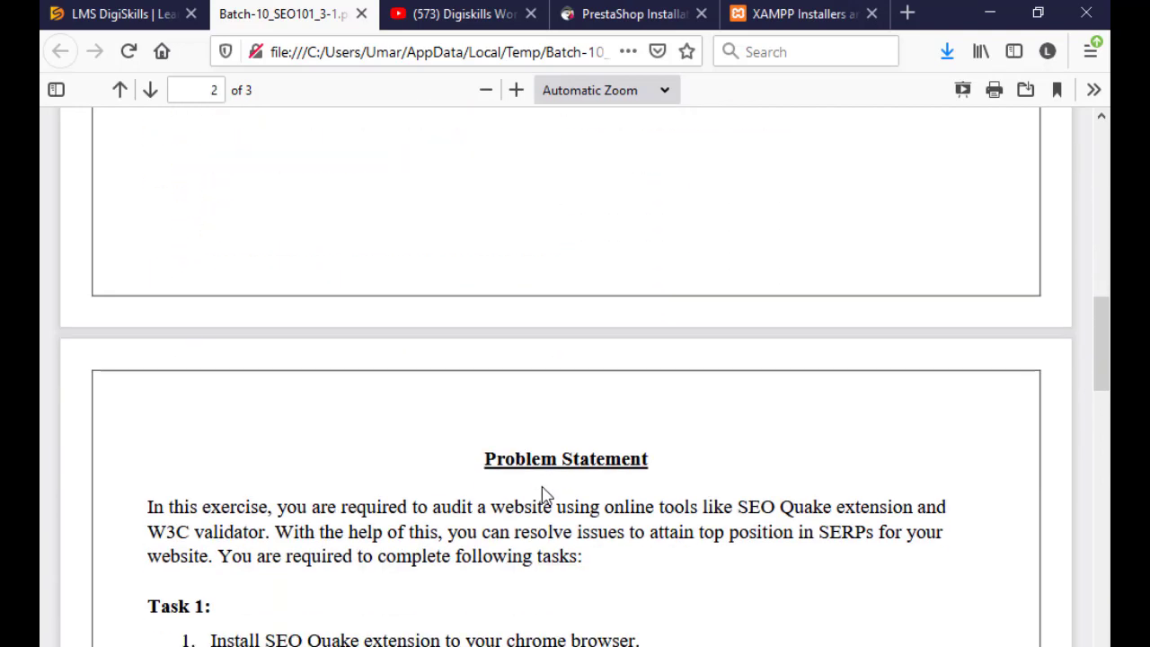
pyautogui.scroll(-4, 543, 494)
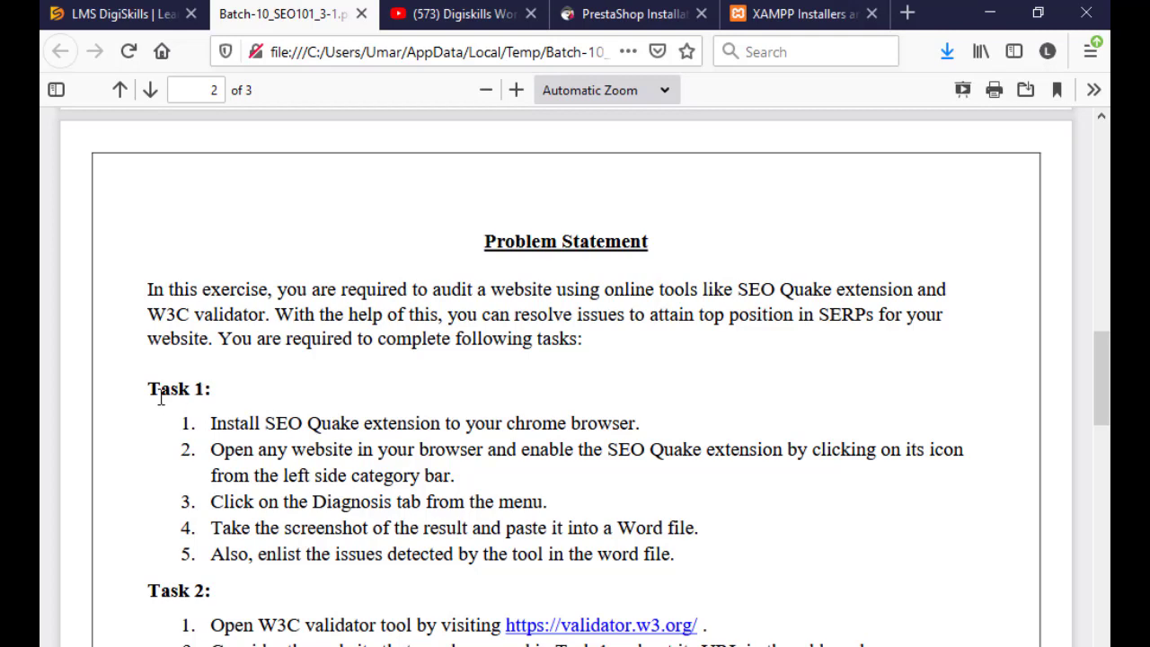
pyautogui.scroll(-4, 286, 402)
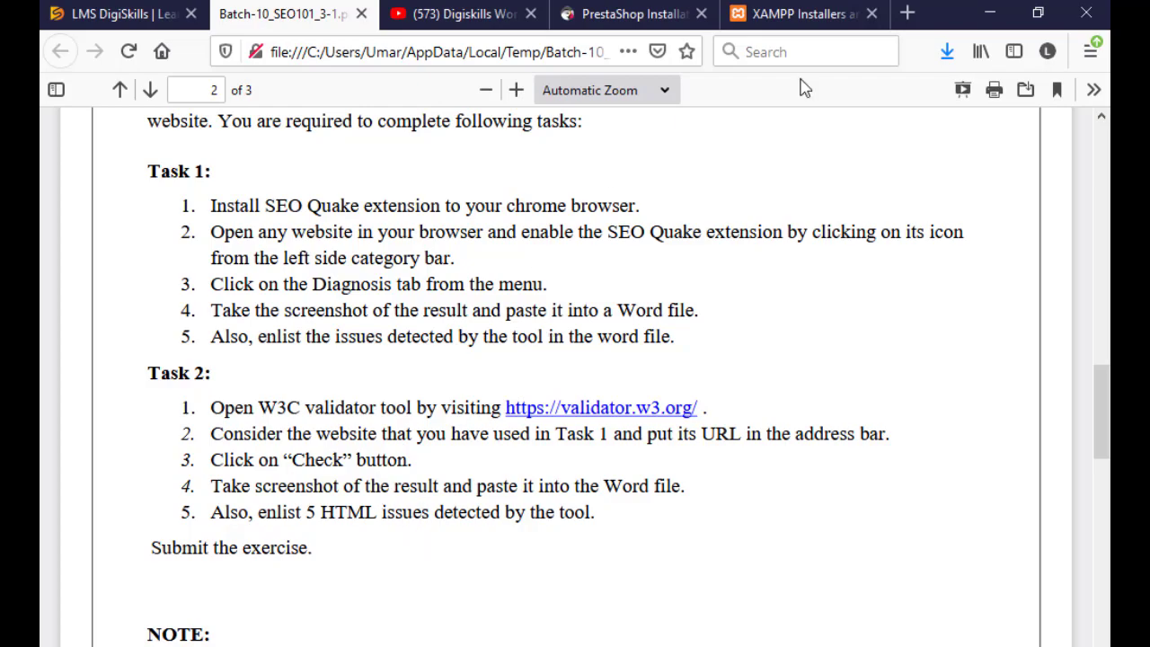
# - Create a new Microsoft Word document on the desktop and name it seo33
pyautogui.click(990, 13)
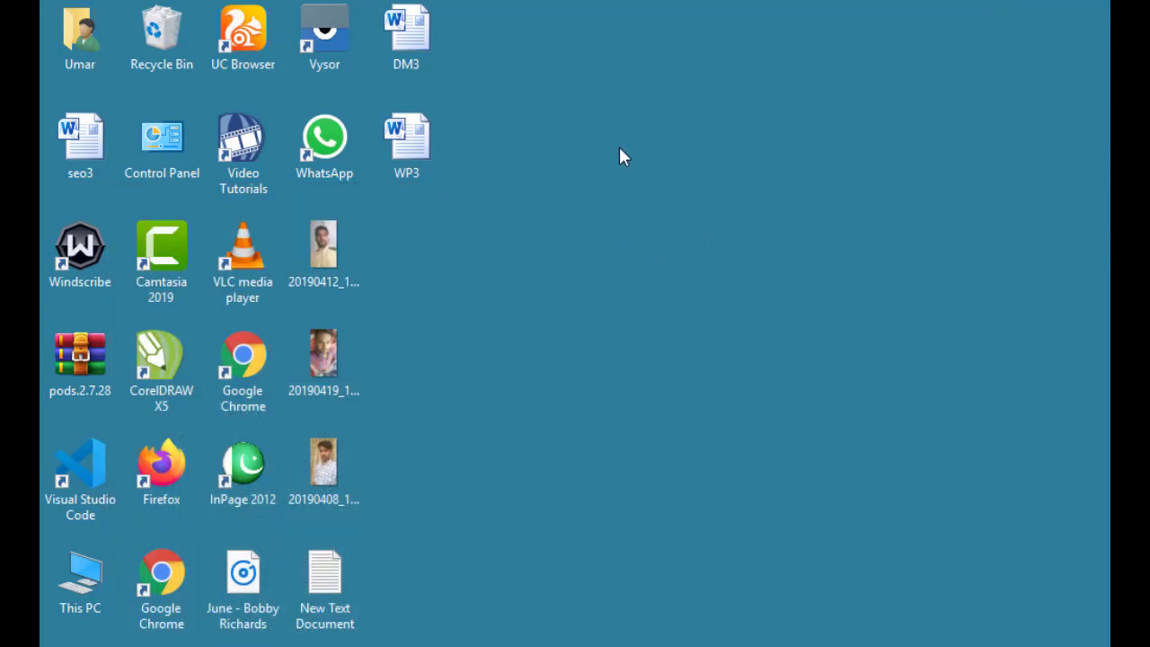
pyautogui.rightClick(621, 155)
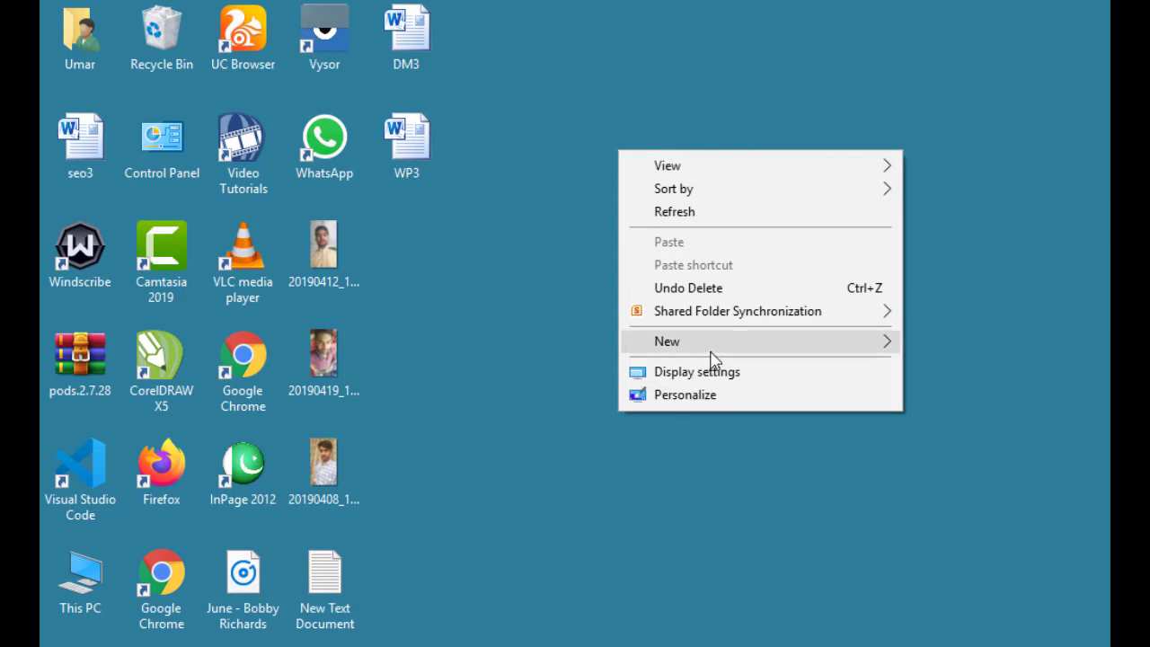
pyautogui.moveTo(714, 355)
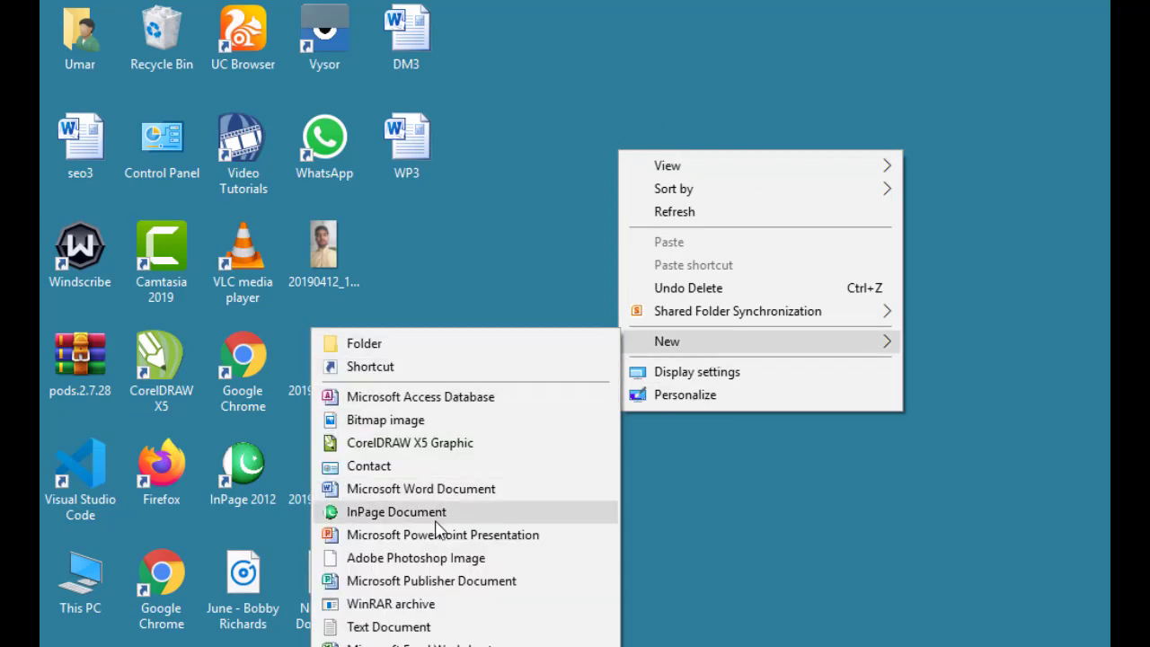
pyautogui.click(432, 488)
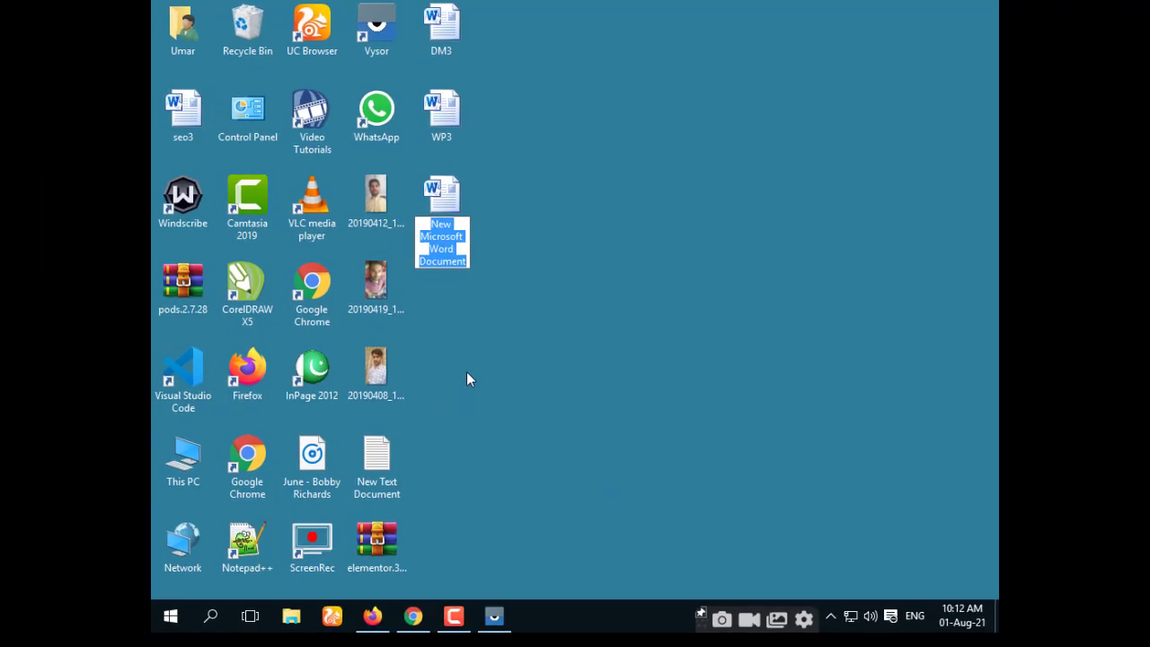
pyautogui.write('seo')
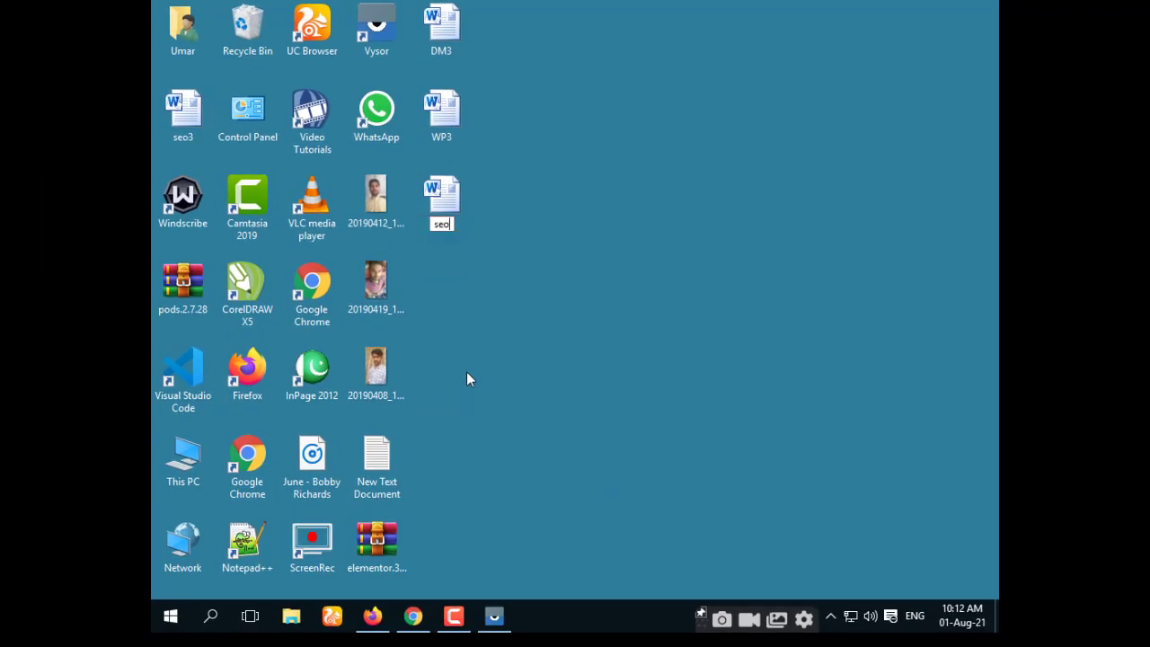
pyautogui.write('33')
pyautogui.press('Return')
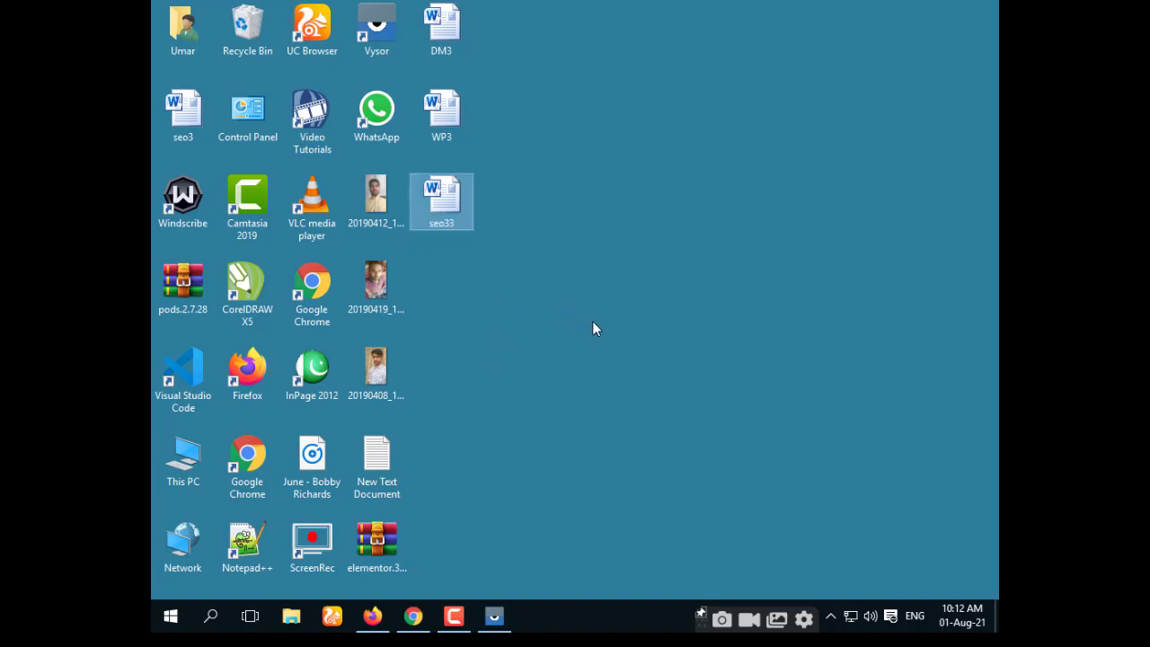
# - Open the seo33 document in Word and dismiss the activation wizard and the document recovery list
pyautogui.doubleClick(449, 215)
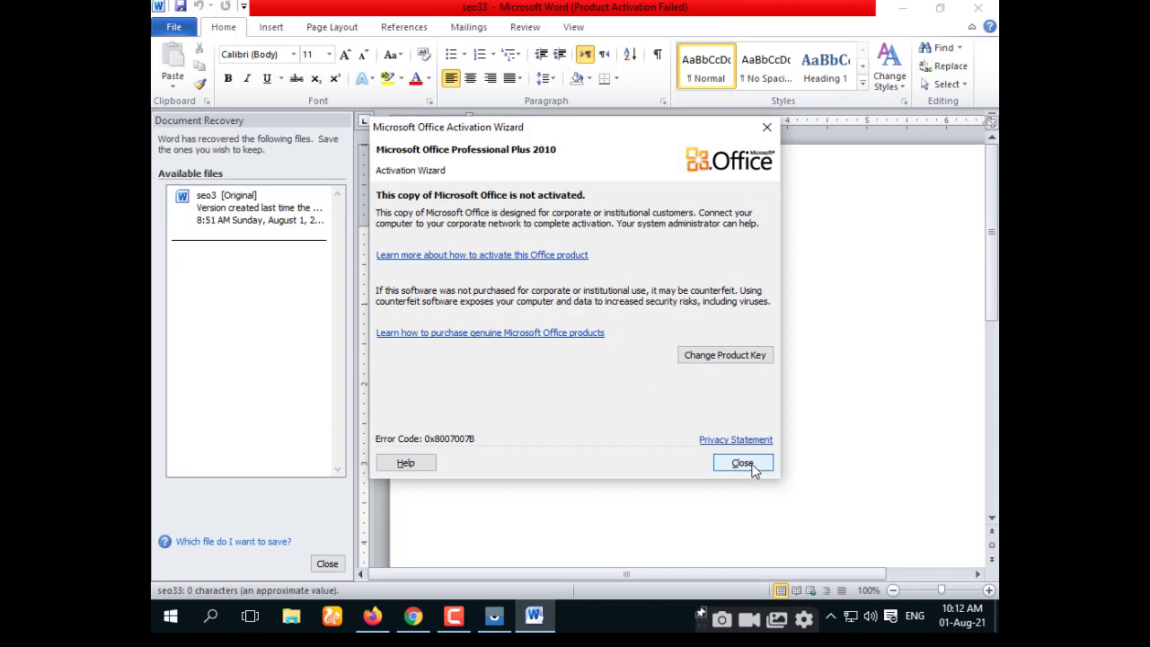
pyautogui.click(742, 462)
pyautogui.click(327, 564)
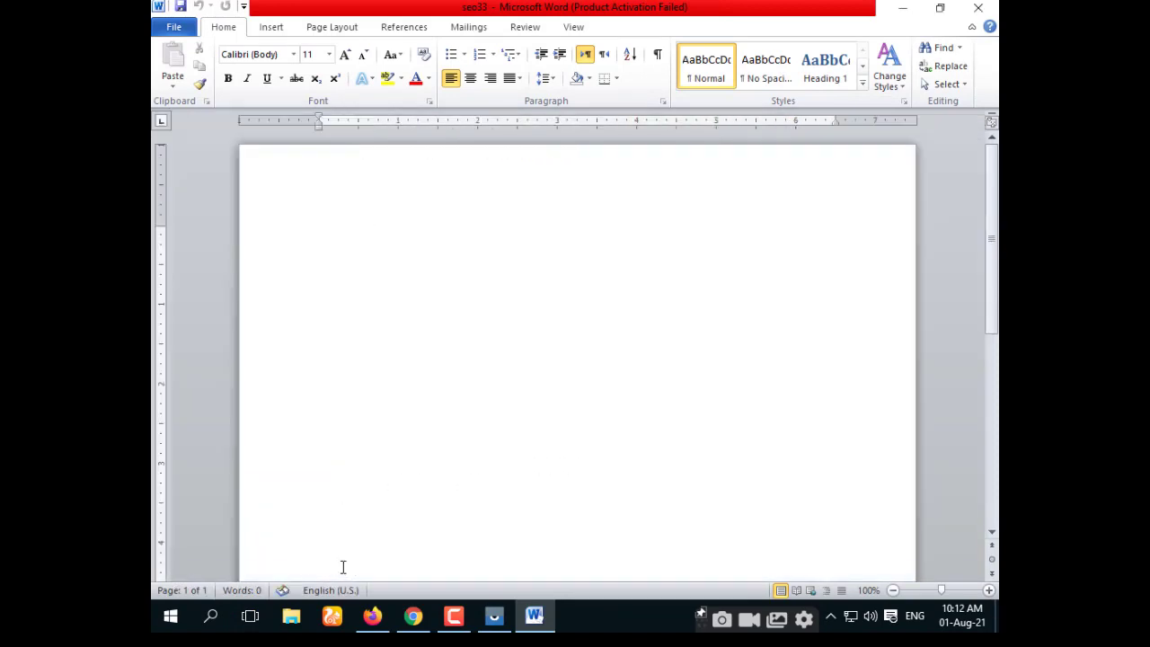
# - Search Windows for "sn" and launch the Snipping Tool
pyautogui.click(211, 617)
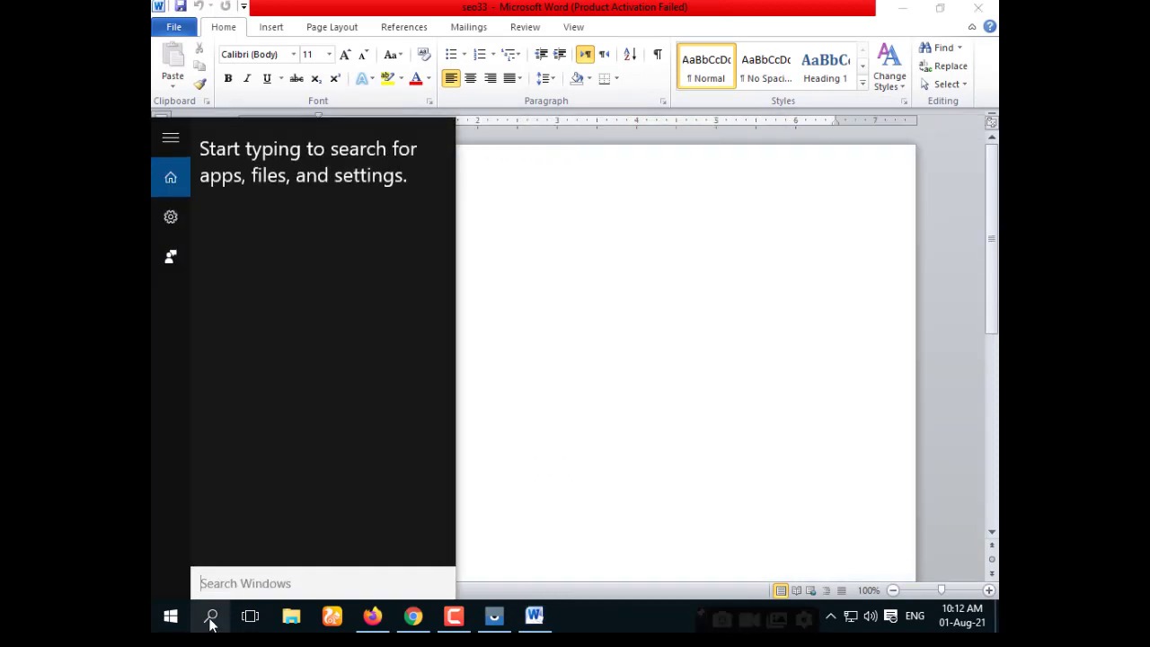
pyautogui.write('sn')
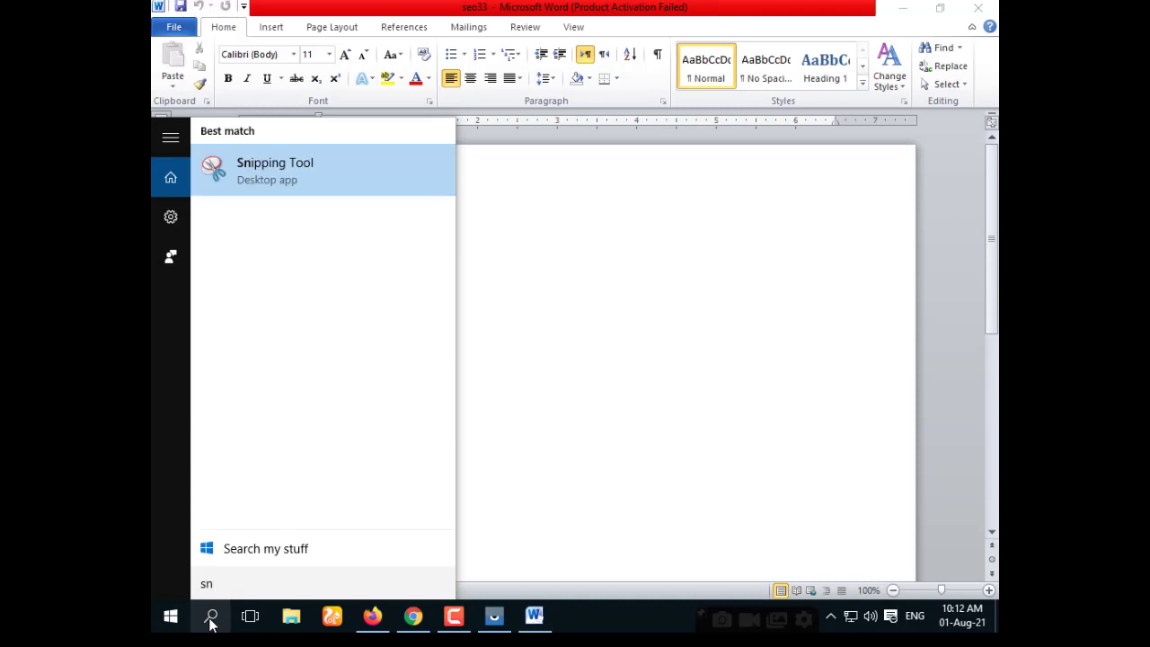
pyautogui.click(266, 170)
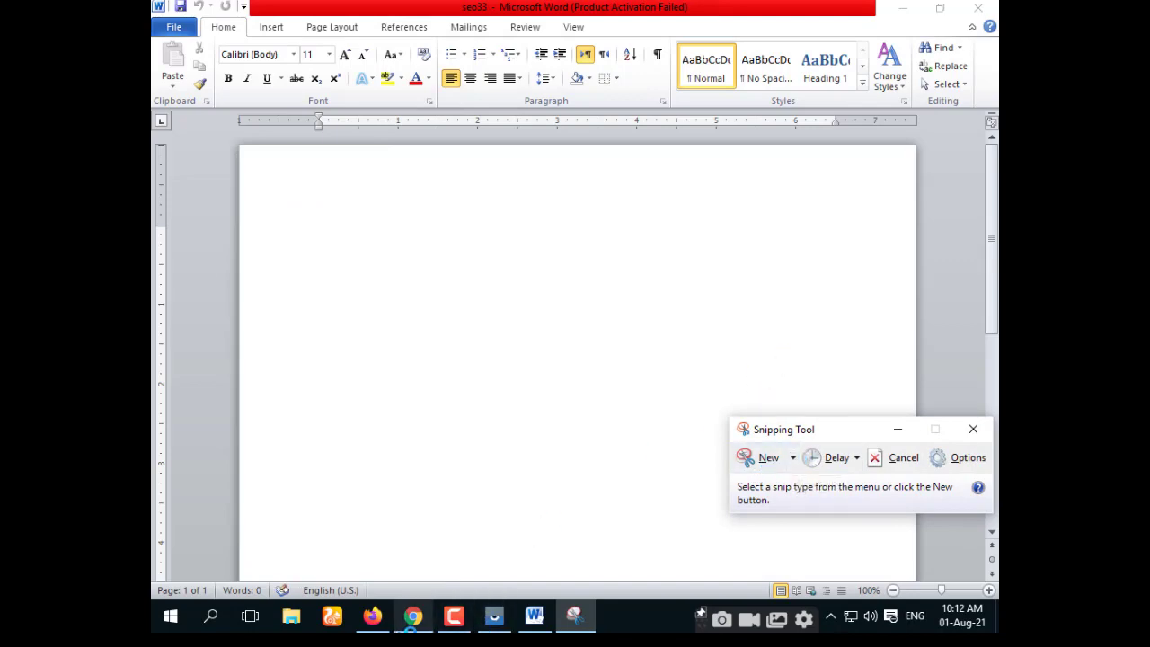
# - Snip the header block of the exercise PDF's first page, from the logos through the exercise title, total marks and due date
pyautogui.click(372, 616)
pyautogui.scroll(10, 471, 339)
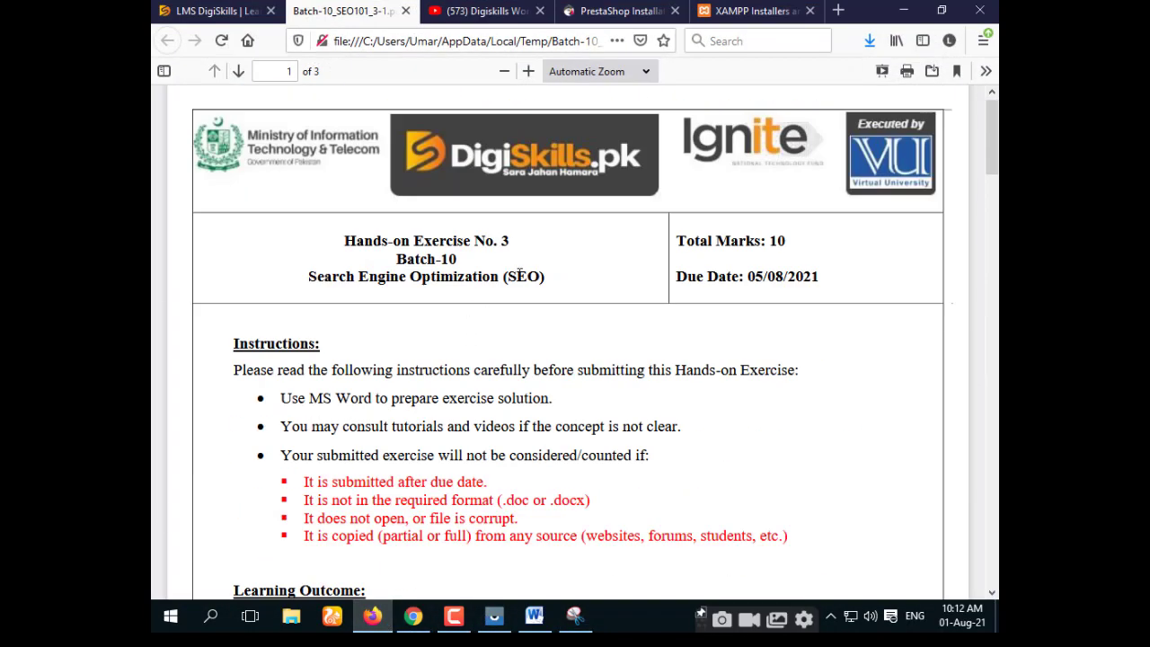
pyautogui.click(575, 615)
pyautogui.click(759, 457)
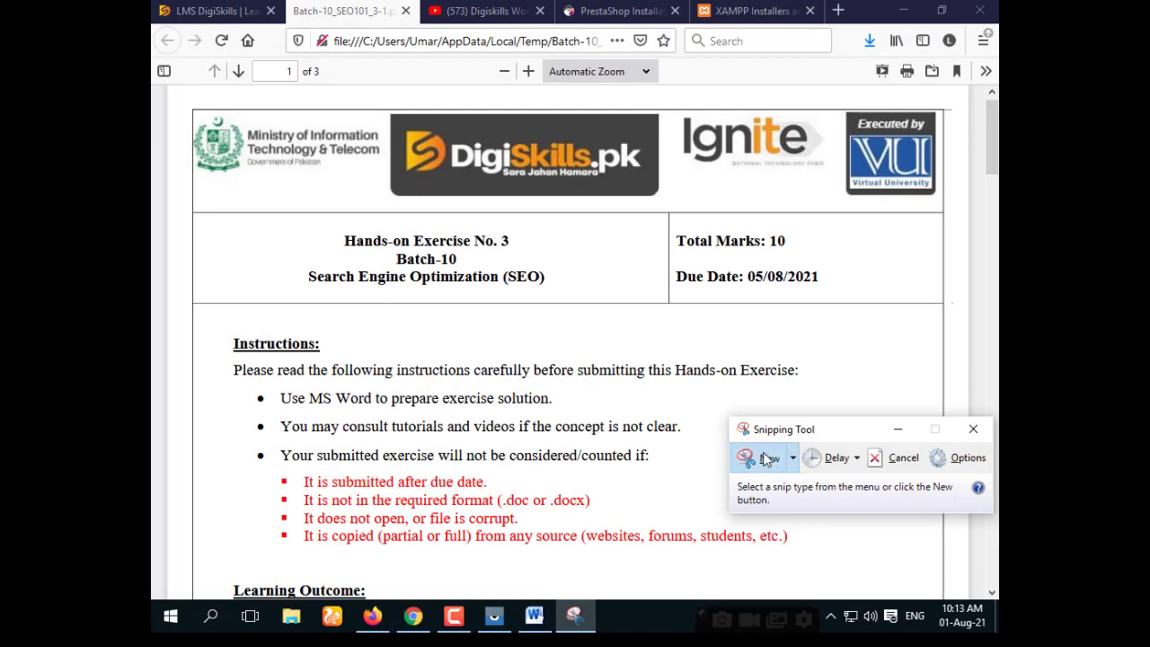
pyautogui.moveTo(190, 109); pyautogui.dragTo(944, 306)
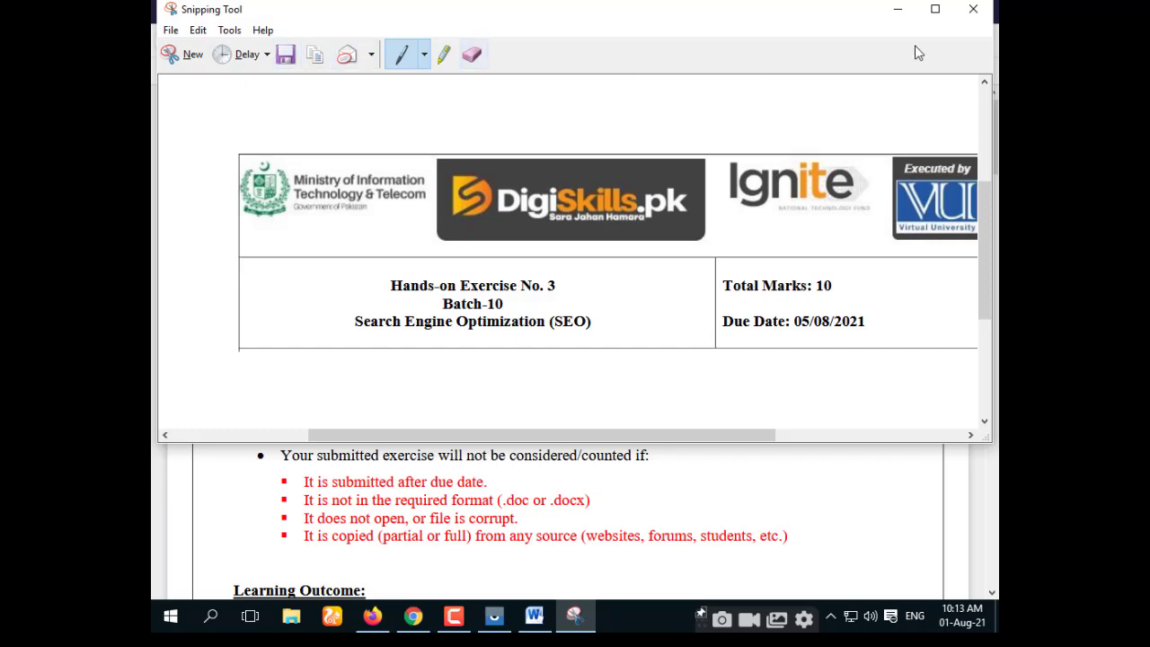
pyautogui.click(906, 14)
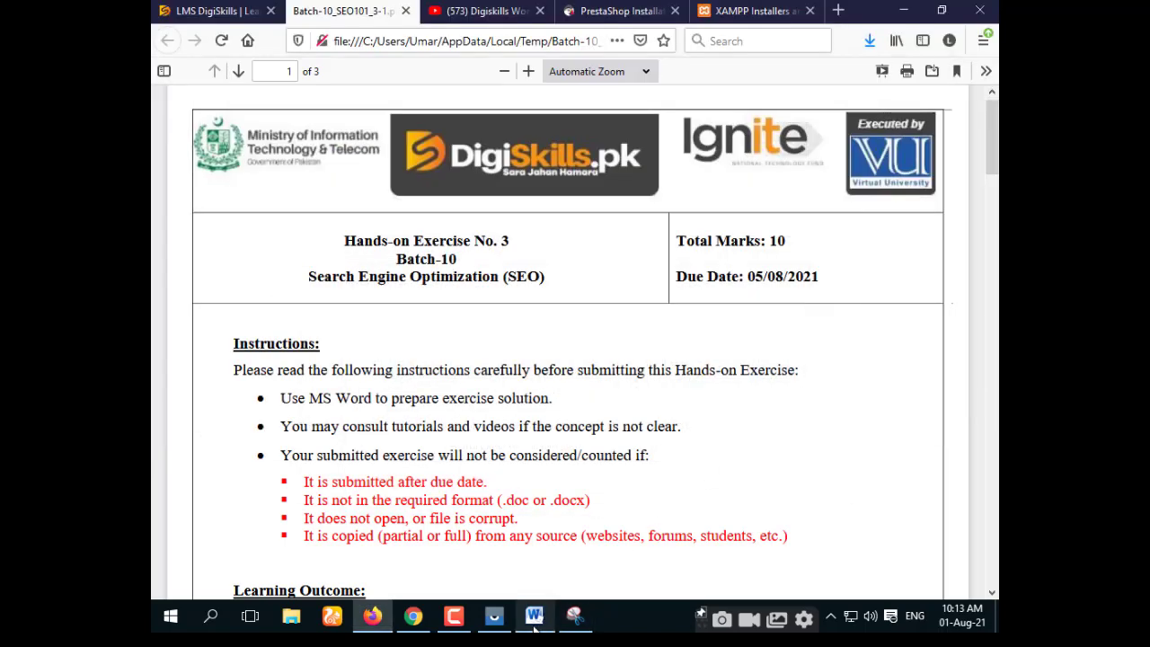
# - Paste the header snip into the seo33 Word document and enlarge the picture proportionally to about 7 inches wide
pyautogui.click(534, 616)
pyautogui.moveTo(494, 617)
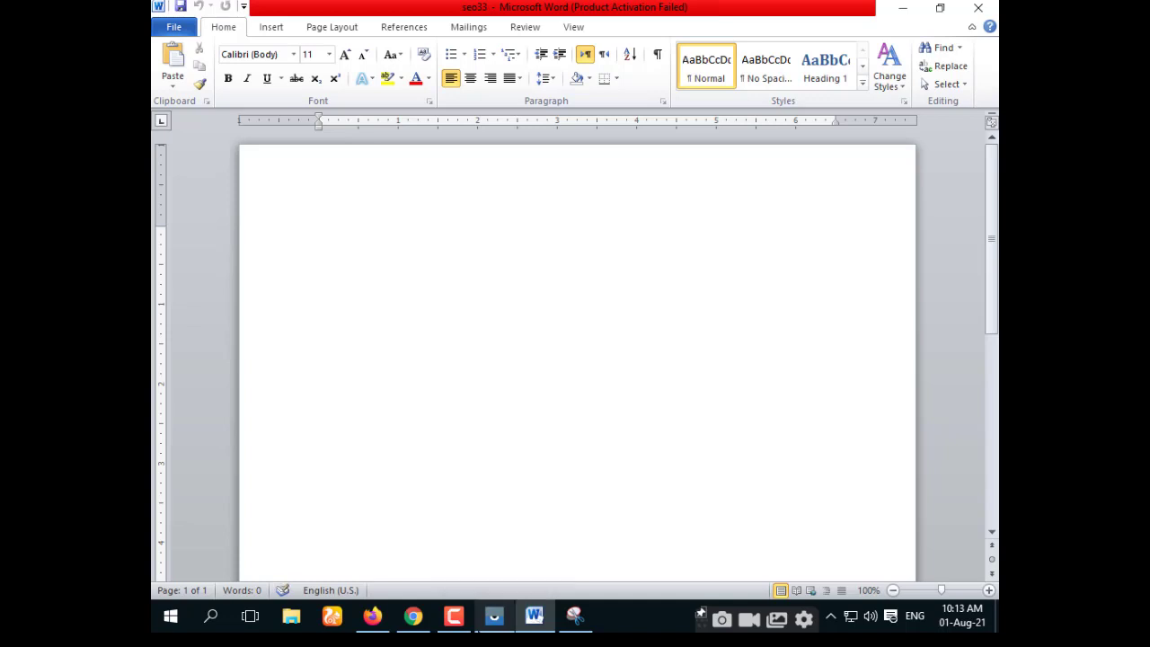
pyautogui.hotkey('ctrl', 'v')
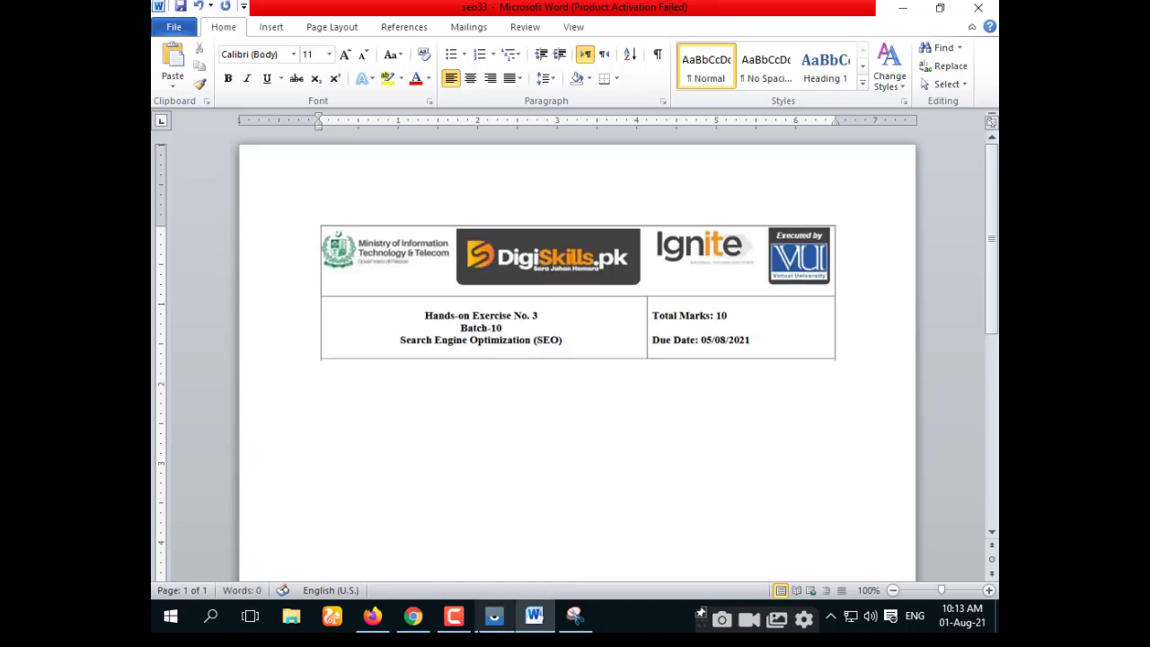
pyautogui.click(585, 311)
pyautogui.moveTo(835, 360); pyautogui.dragTo(880, 372)
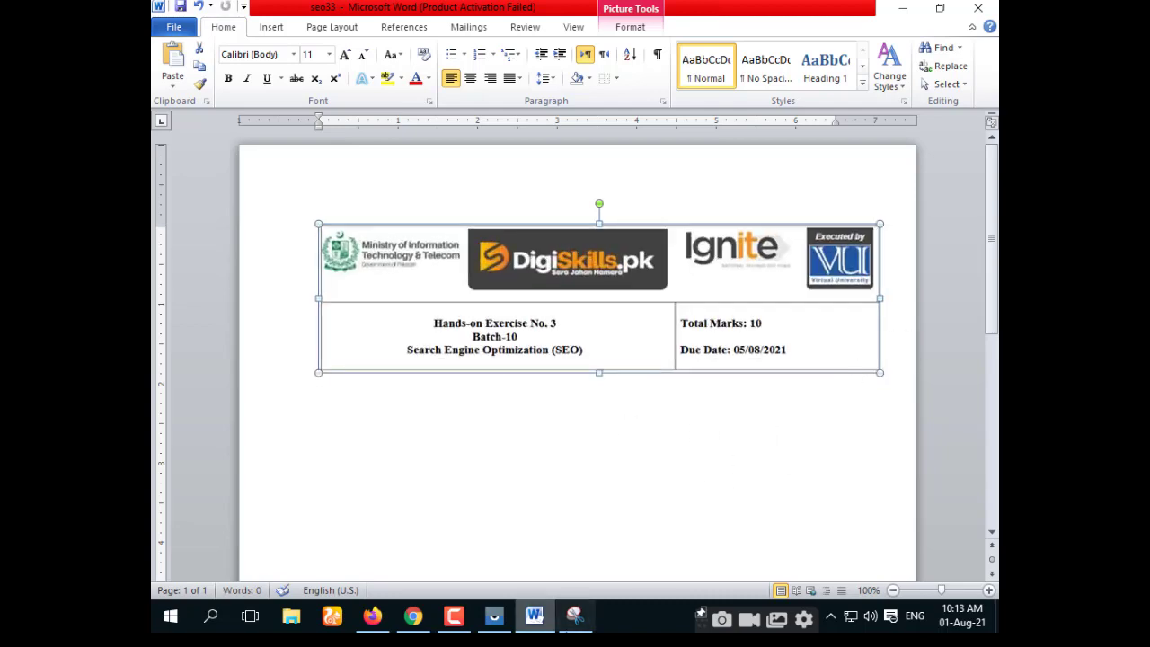
# - Switch to Firefox and copy the Task 1 and Task 2 instructions from the exercise PDF's second page
pyautogui.click(372, 617)
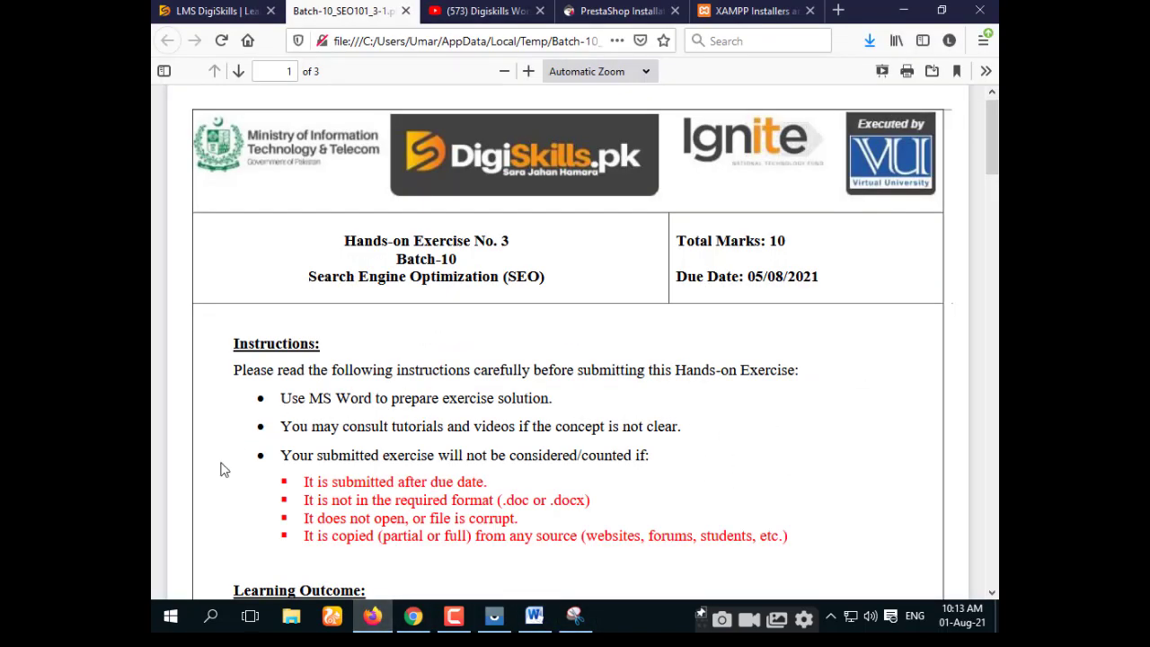
pyautogui.scroll(-6, 442, 429)
pyautogui.scroll(-8, 441, 428)
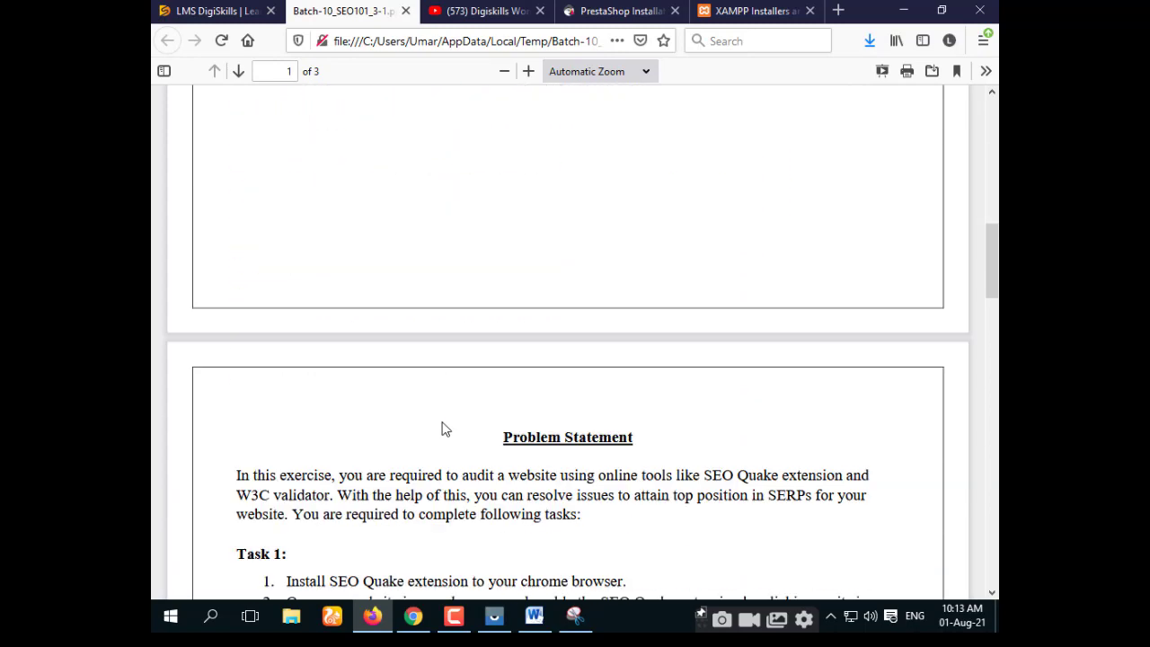
pyautogui.moveTo(240, 307); pyautogui.dragTo(642, 523)
pyautogui.scroll(-3, 641, 523)
pyautogui.moveTo(535, 401); pyautogui.dragTo(599, 424)
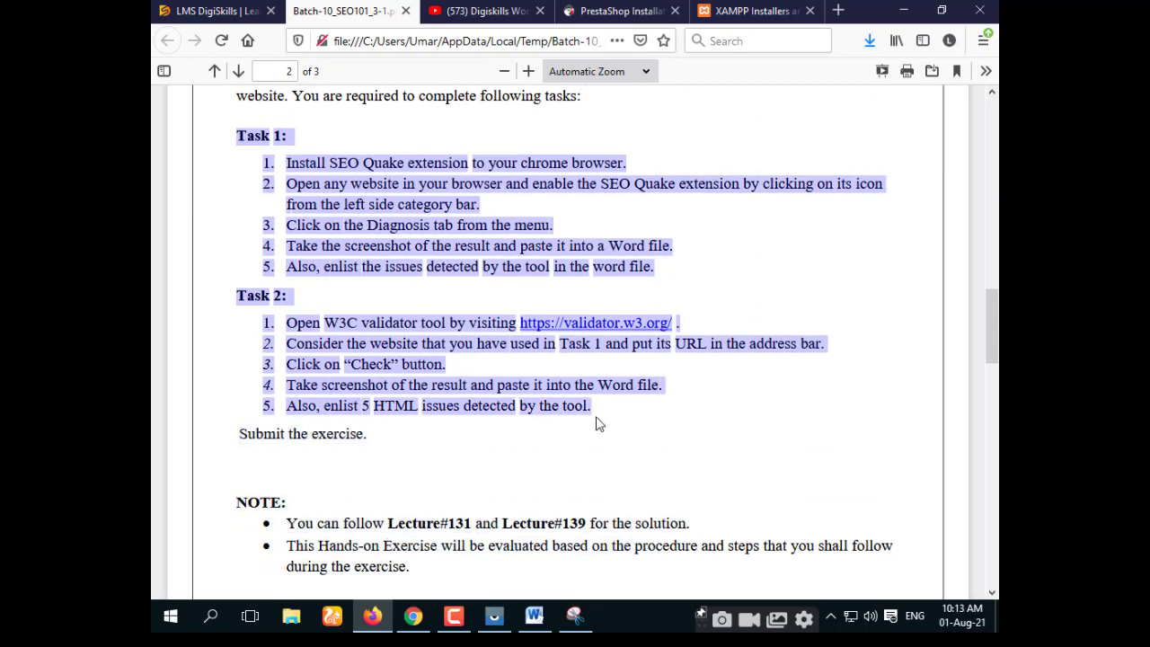
pyautogui.rightClick(446, 266)
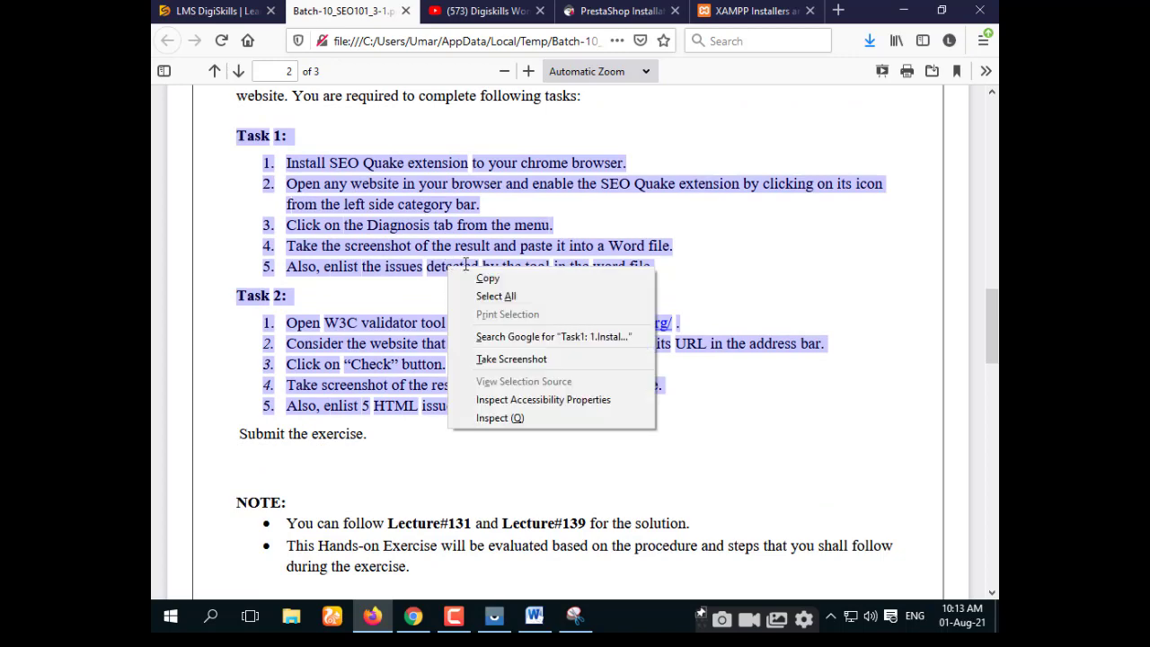
pyautogui.click(490, 282)
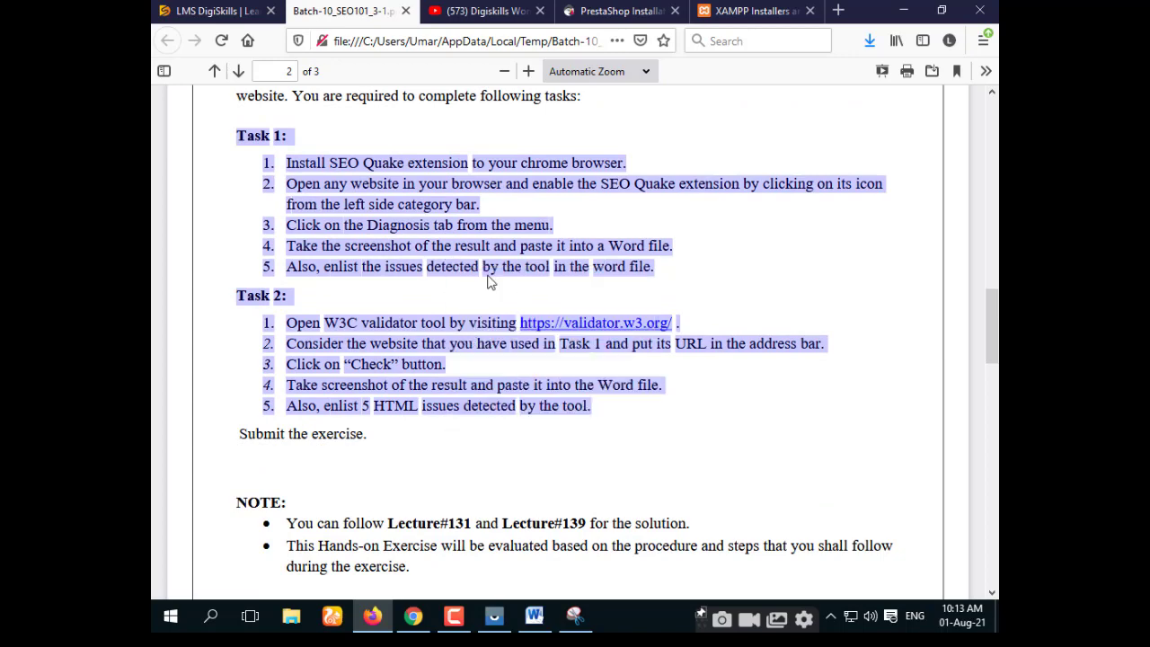
# - Return to the seo33 Word document and paste the copied tasks below the header picture, keeping the source formatting
pyautogui.click(903, 11)
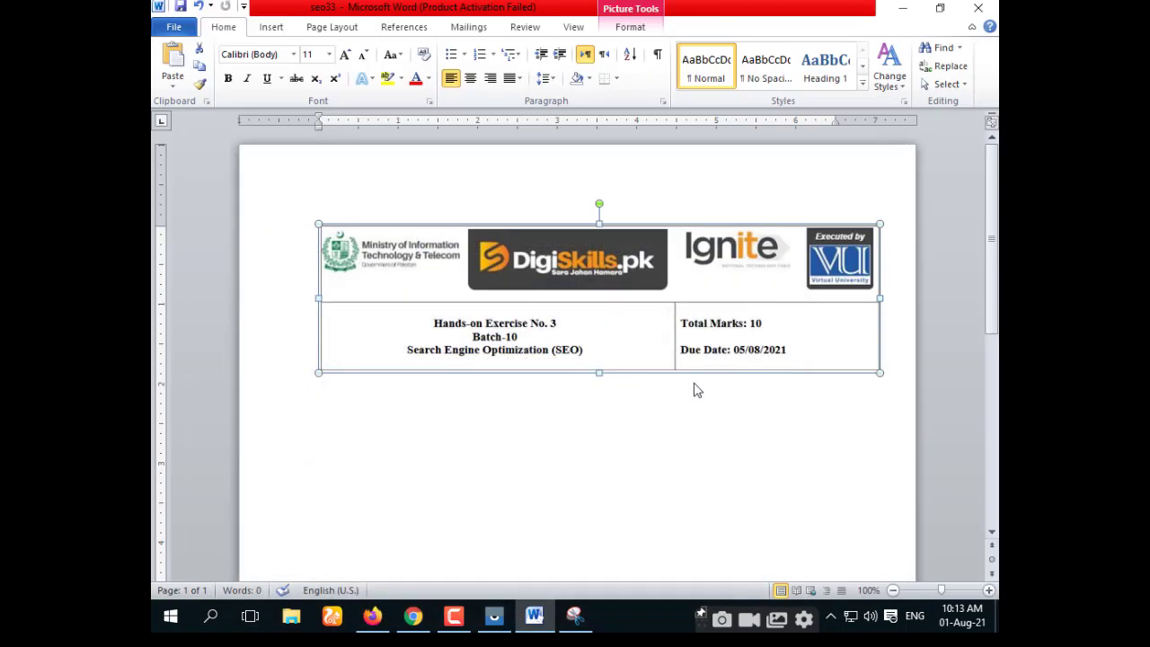
pyautogui.click(388, 427)
pyautogui.rightClick(360, 414)
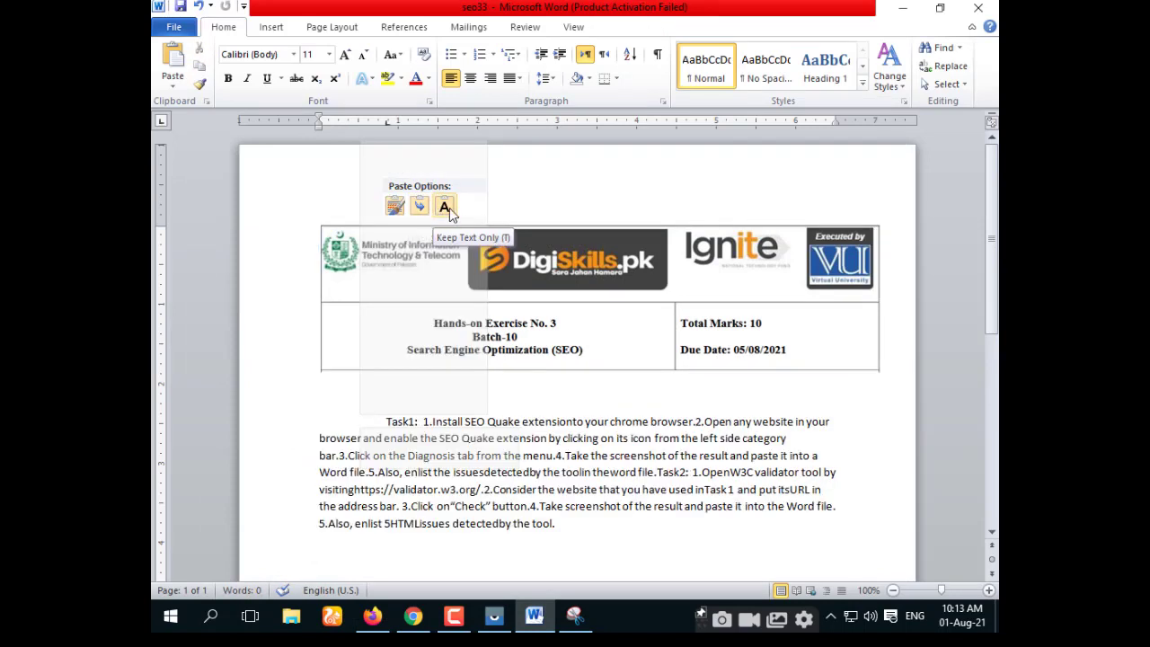
pyautogui.click(398, 211)
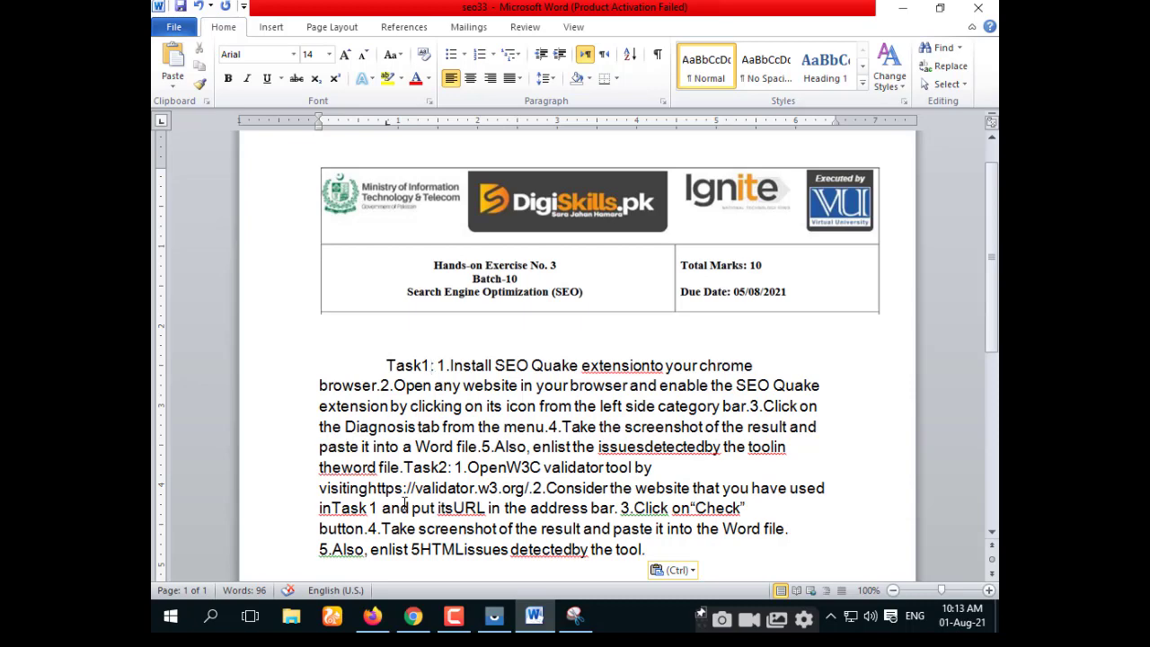
# - Put "Task1" on its own line above the pasted instructions and set its font to Arial Black
pyautogui.press('Return')
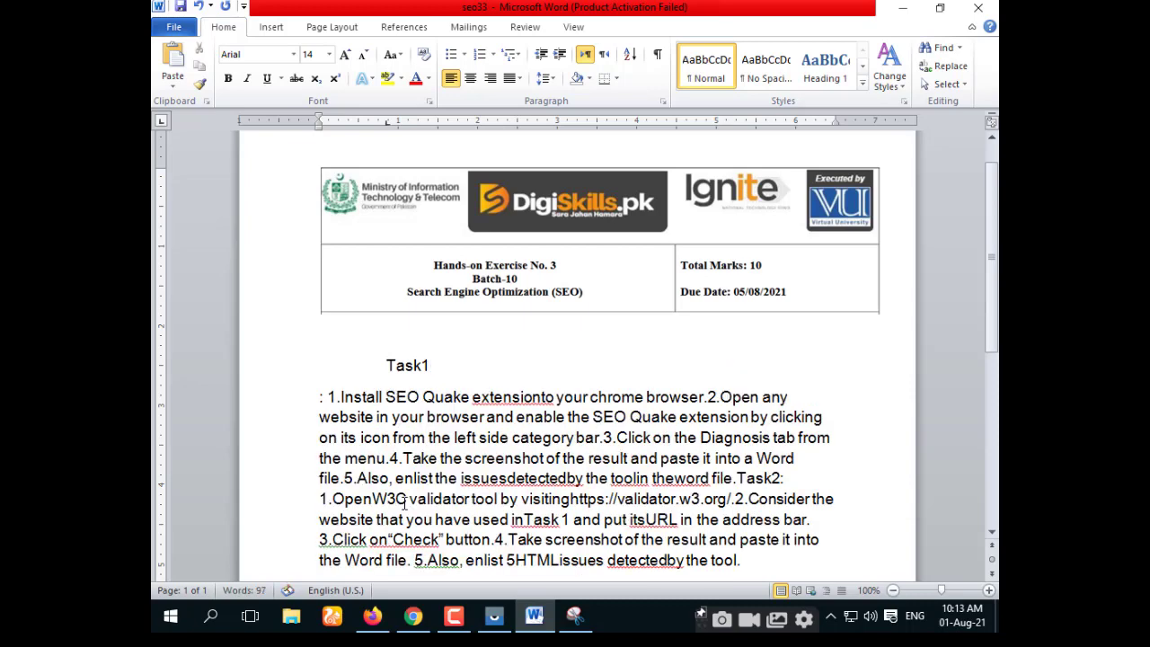
pyautogui.press('Up')
pyautogui.hotkey('shift', 'Right')
pyautogui.hotkey('shift', 'Right')
pyautogui.hotkey('shift', 'Right')
pyautogui.hotkey('shift', 'Right')
pyautogui.hotkey('shift', 'Right')
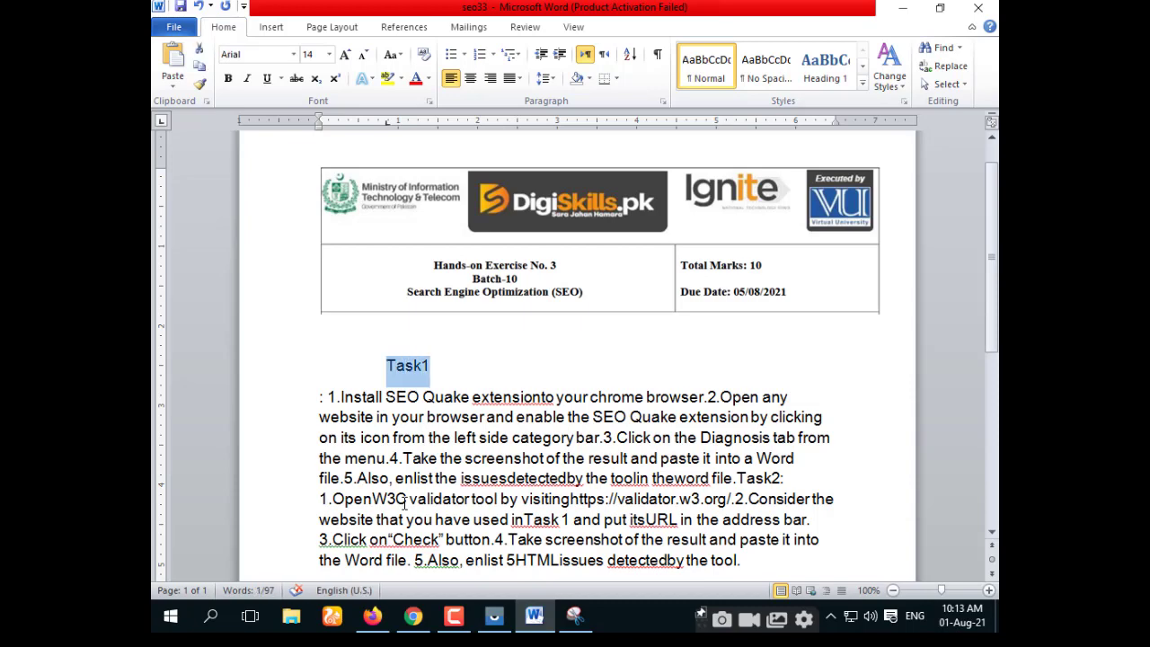
pyautogui.click(293, 54)
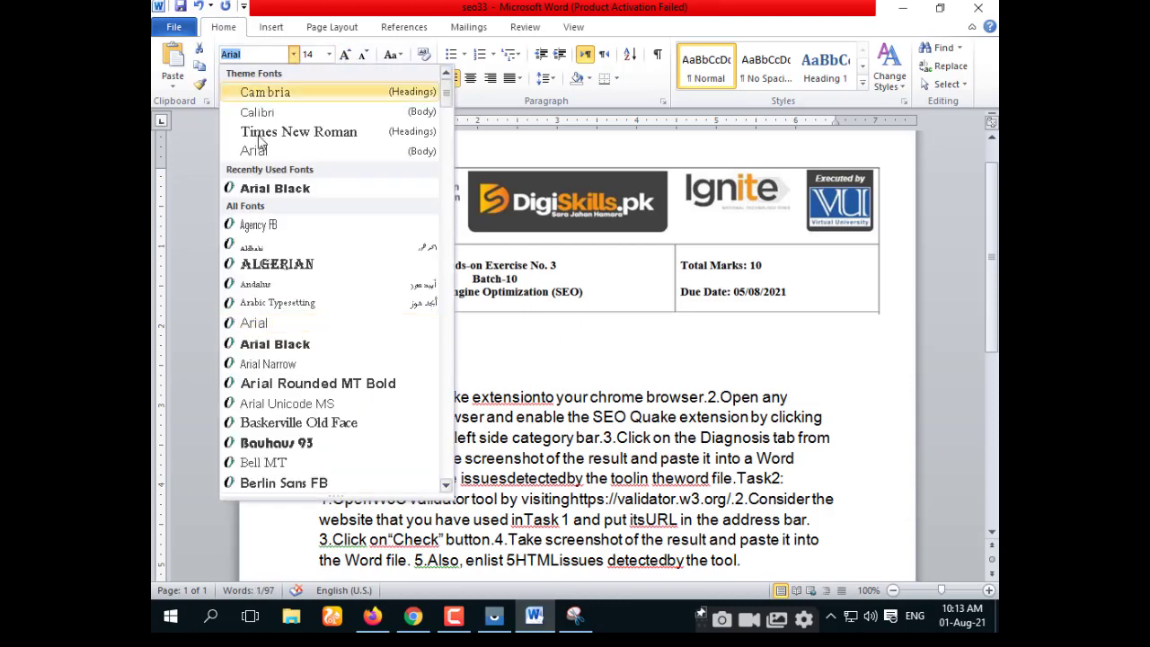
pyautogui.click(269, 188)
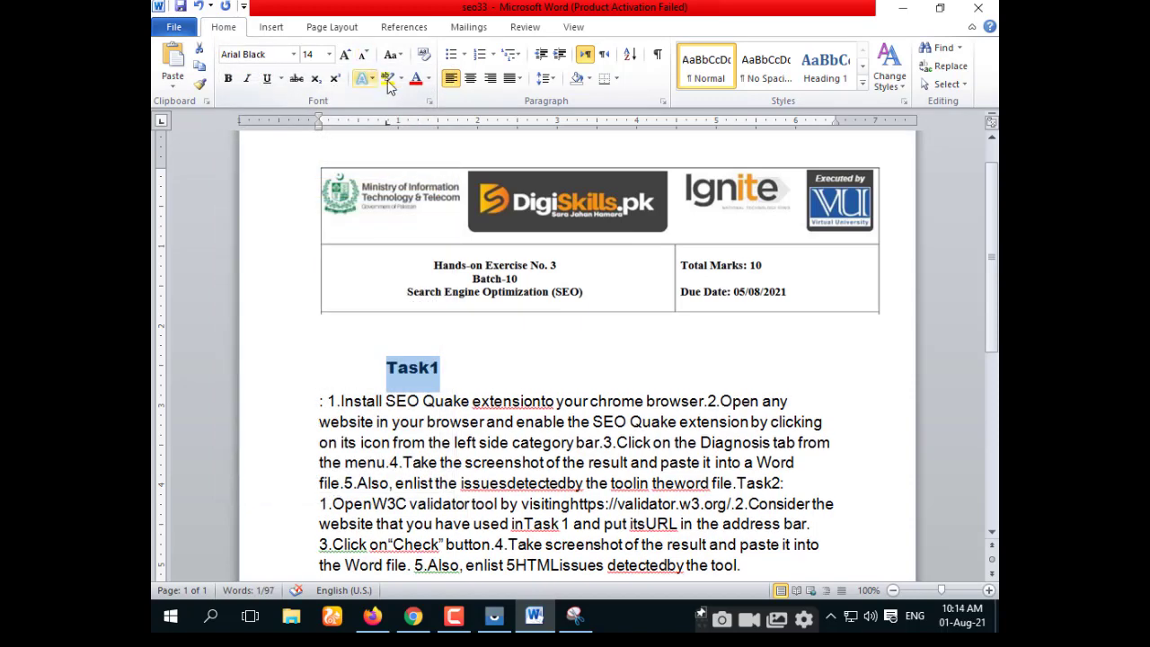
# - Apply a blue text effect to the "Task1" heading and center it
pyautogui.click(365, 85)
pyautogui.click(416, 249)
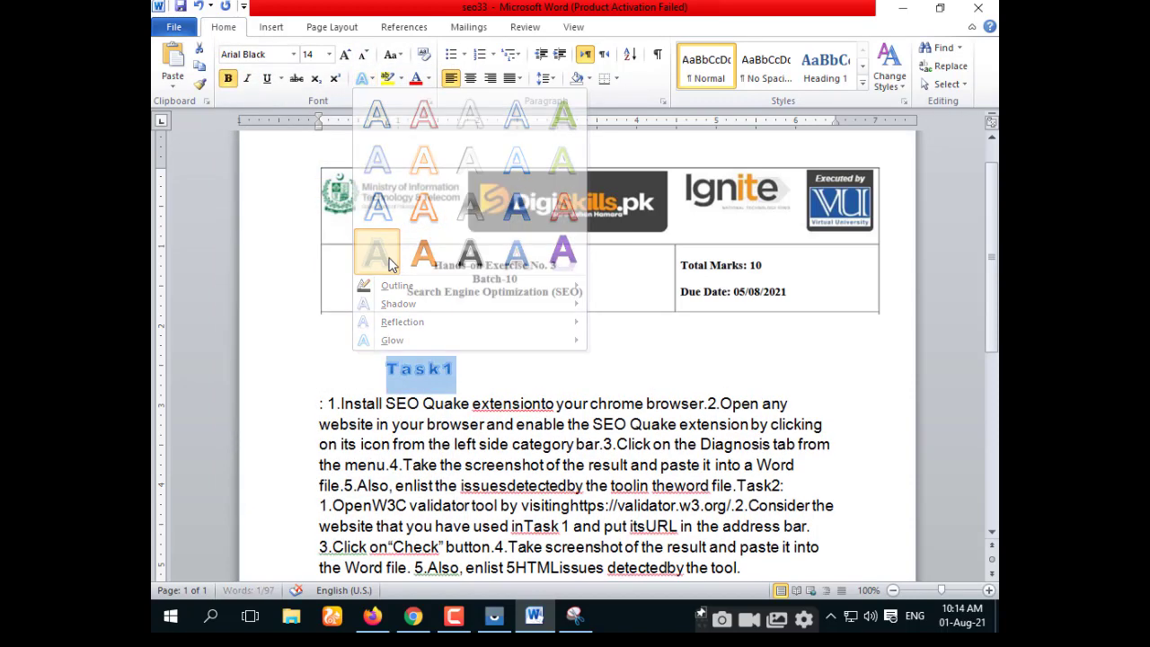
pyautogui.click(470, 78)
pyautogui.click(617, 368)
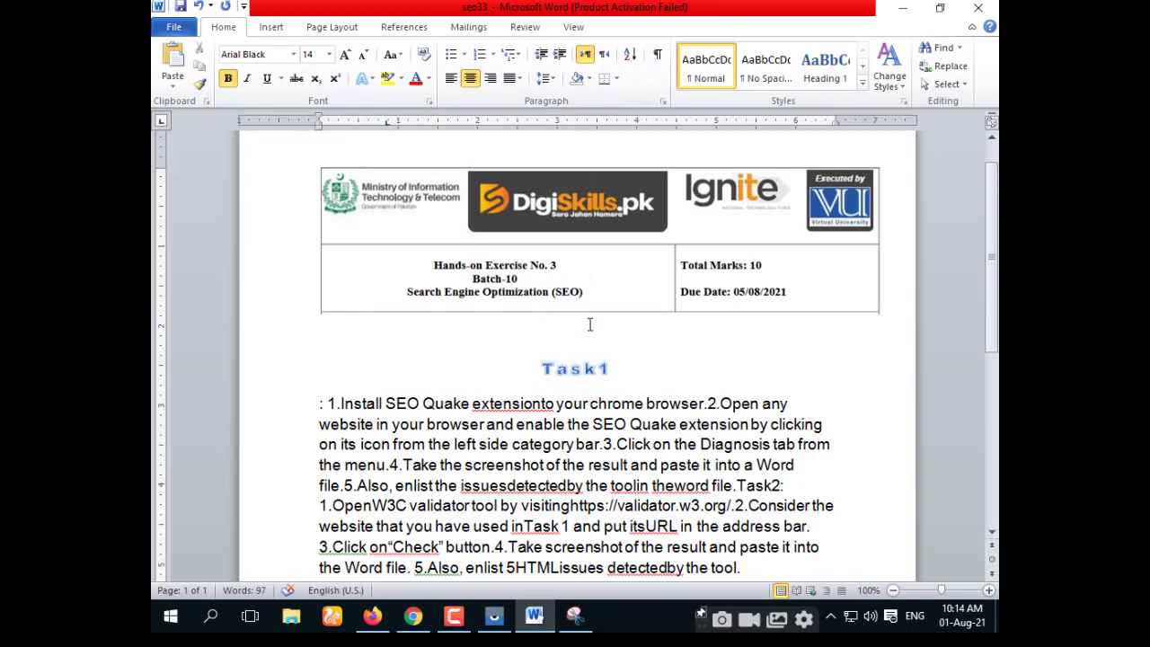
# - Set the "Task1" heading's font size to 24
pyautogui.moveTo(620, 369); pyautogui.dragTo(538, 370)
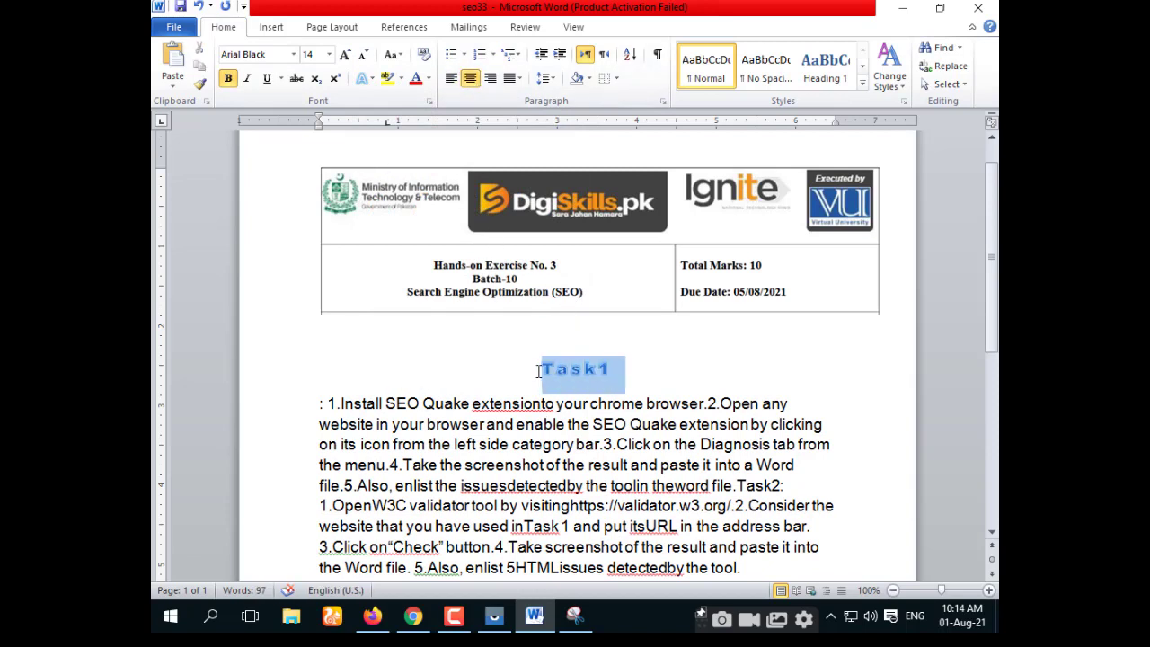
pyautogui.click(329, 55)
pyautogui.click(311, 212)
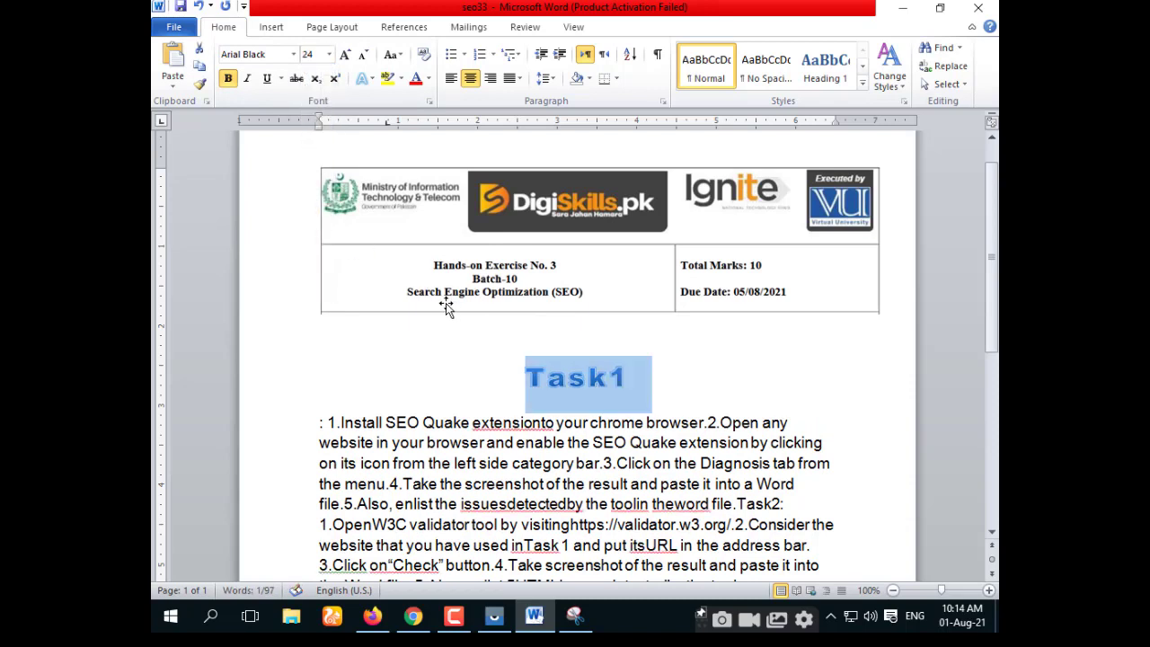
pyautogui.click(685, 381)
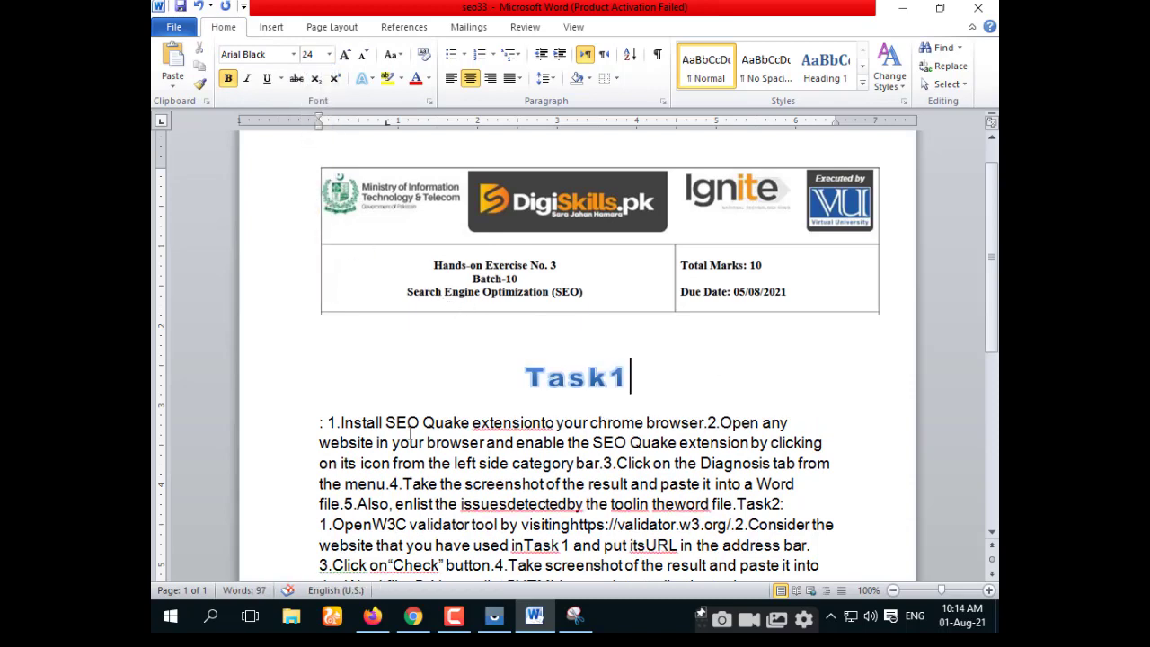
# - Delete the leftover colon and space in front of the first Task 1 instruction
pyautogui.click(328, 422)
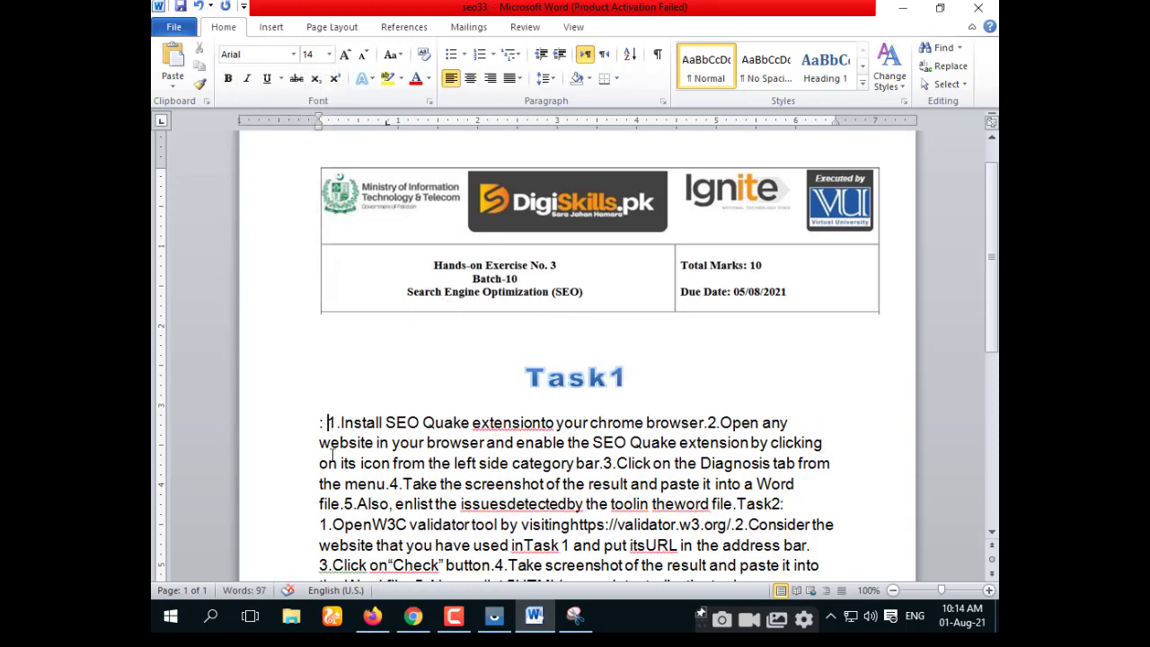
pyautogui.press('BackSpace')
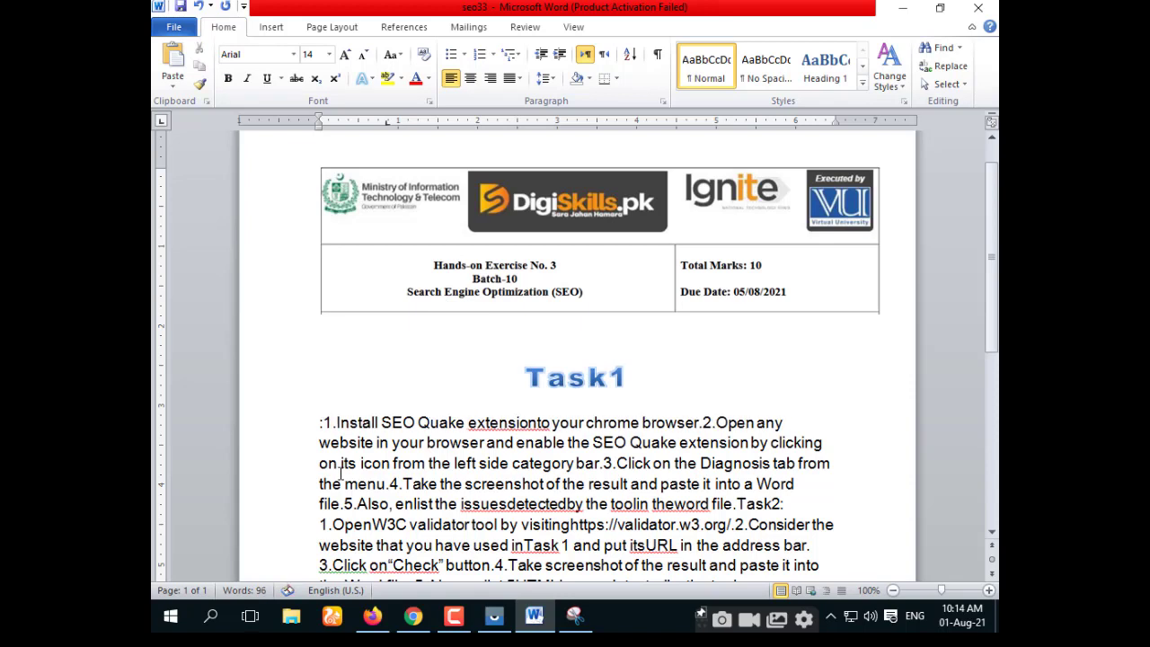
pyautogui.press('BackSpace')
pyautogui.press('Right')
pyautogui.press('Delete')
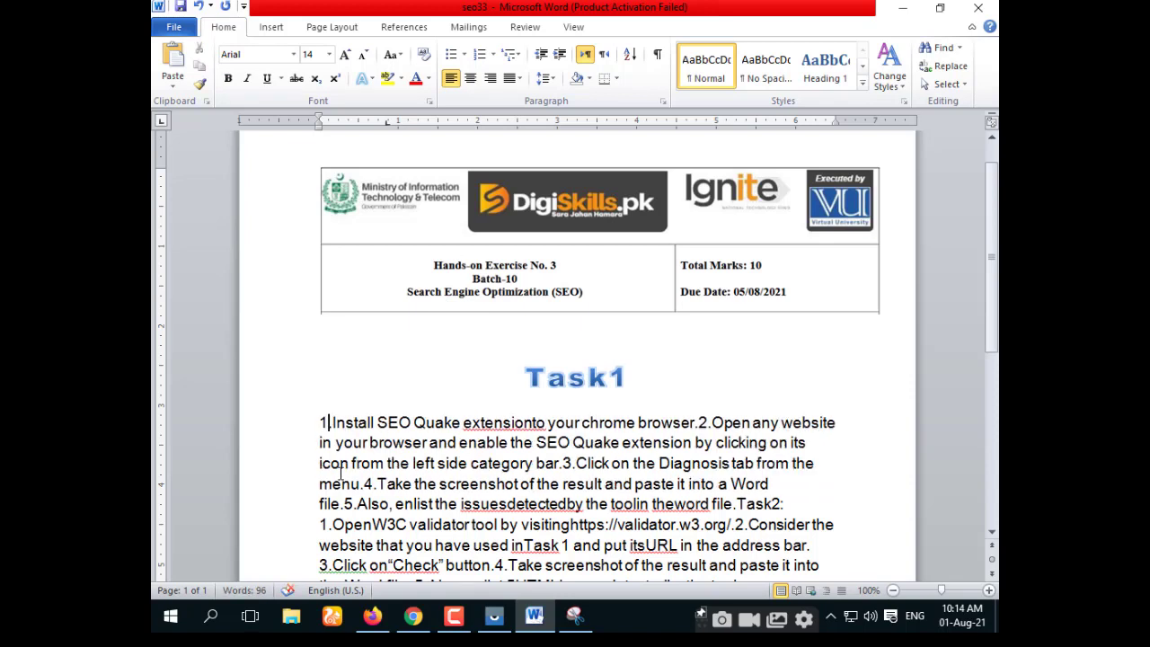
# - Insert the missing space between "extension" and "to" in the first Task 1 instruction
pyautogui.press('Right')
pyautogui.press('Right')
pyautogui.press('Right')
pyautogui.press('Right')
pyautogui.press('Right')
pyautogui.press('Right')
pyautogui.press('Right')
pyautogui.press('Right')
pyautogui.press('Right')
pyautogui.press('Right')
pyautogui.press('Right')
pyautogui.press('Right')
pyautogui.press('Right')
pyautogui.press('Right')
pyautogui.press('Right')
pyautogui.press('Right')
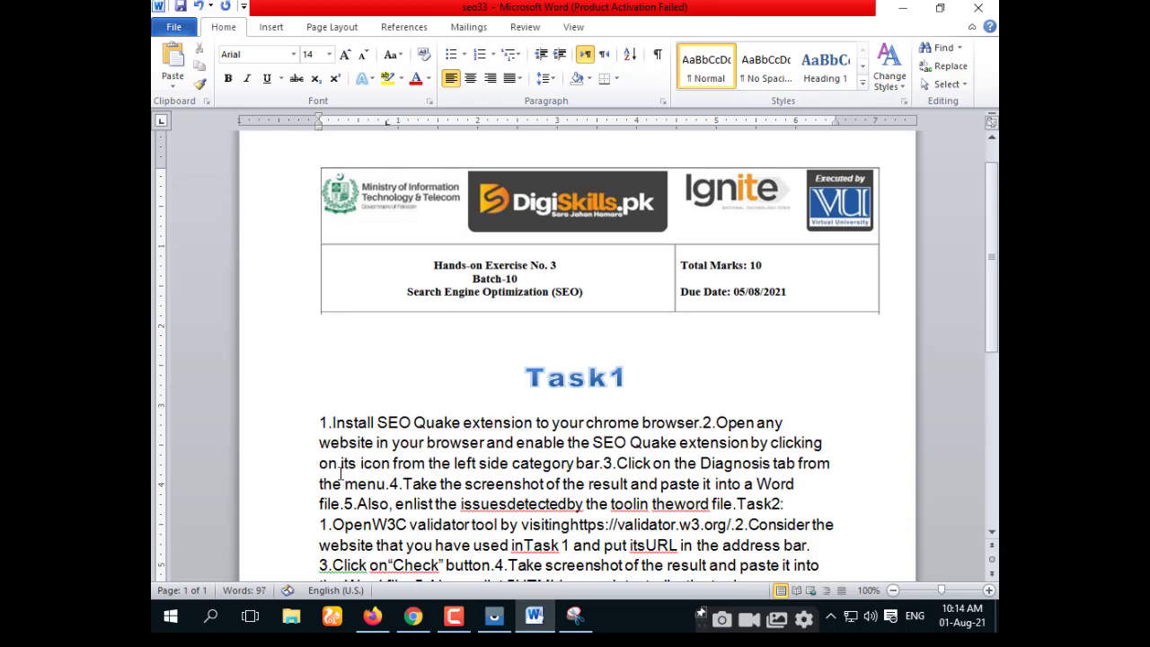
# - Start Task 1's second instruction on a new line and delete the period after the first instruction's number
pyautogui.press('Right')
pyautogui.press('Right')
pyautogui.press('Right')
pyautogui.press('Right')
pyautogui.press('Right')
pyautogui.press('Right')
pyautogui.press('Right')
pyautogui.press('Right')
pyautogui.press('Right')
pyautogui.press('Return')
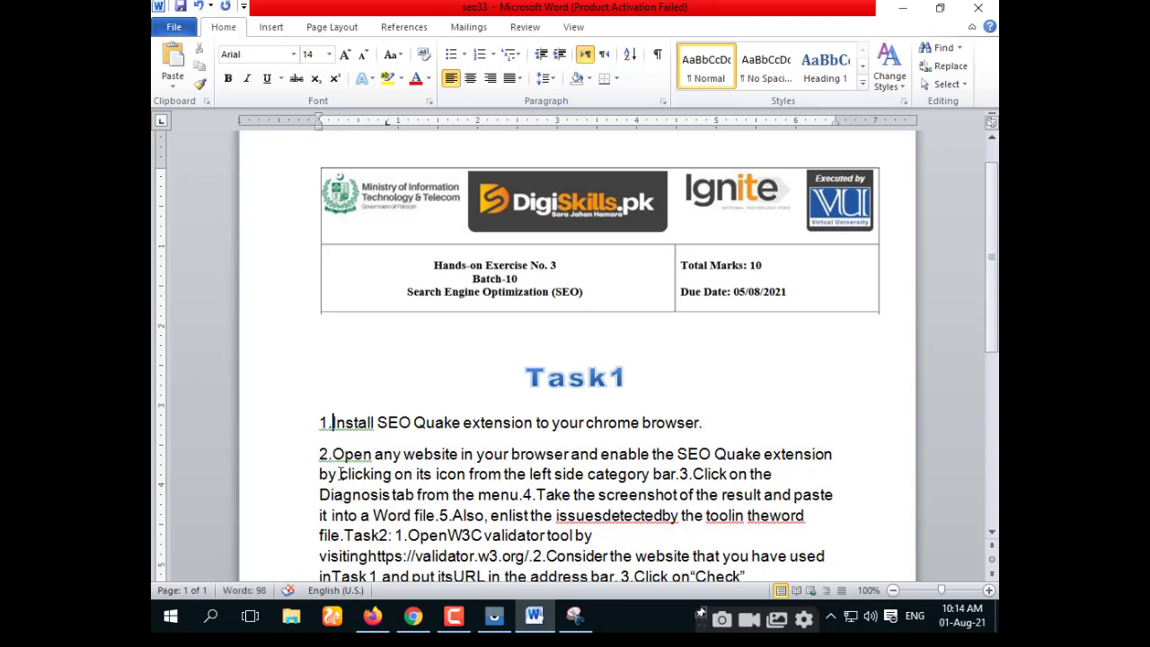
pyautogui.press('BackSpace')
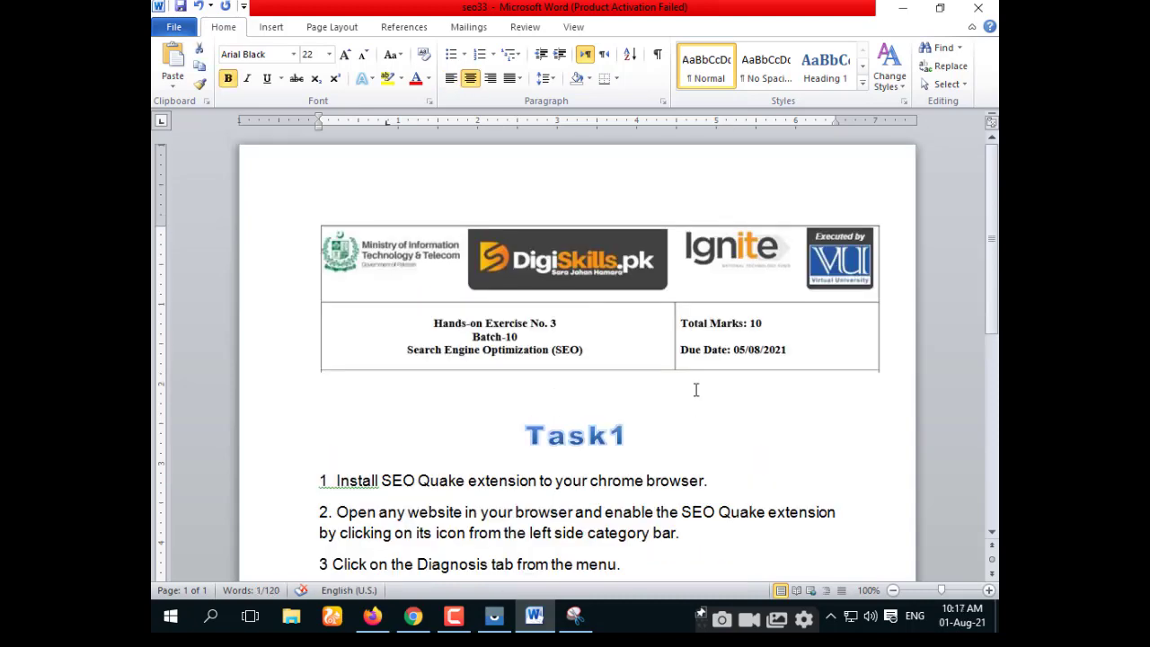
# - Review the formatted Task 1 and Task 2 sections in the document and return to the exercise PDF in Firefox
pyautogui.scroll(-2, 694, 390)
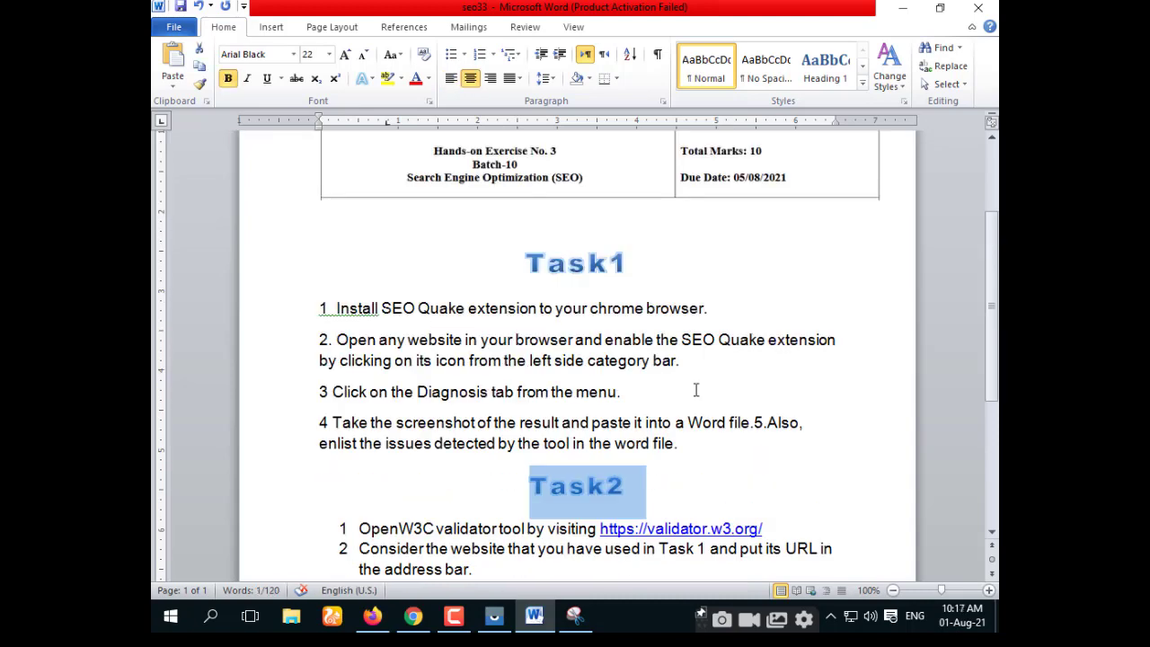
pyautogui.click(703, 489)
pyautogui.scroll(-5, 693, 452)
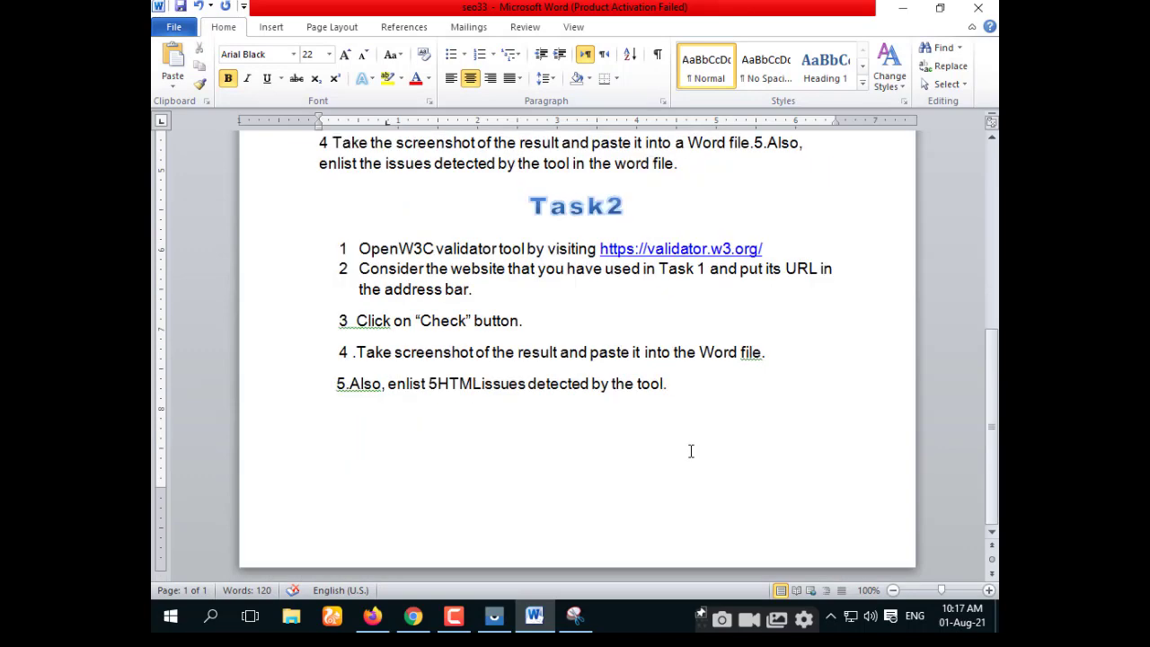
pyautogui.scroll(3, 691, 451)
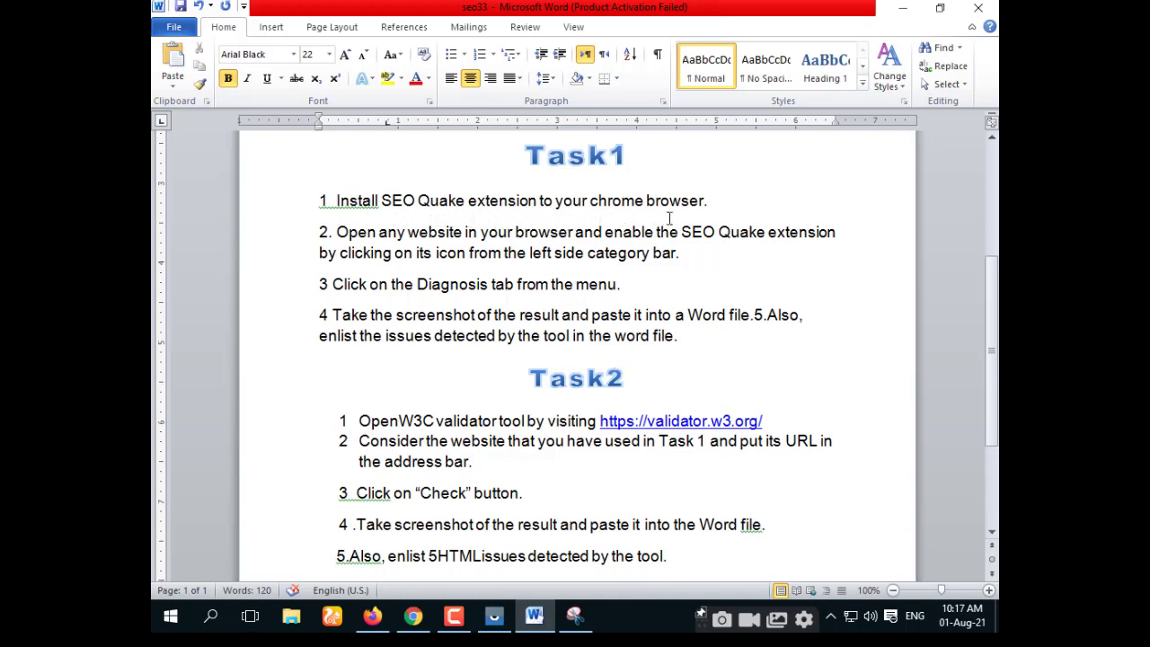
pyautogui.click(903, 7)
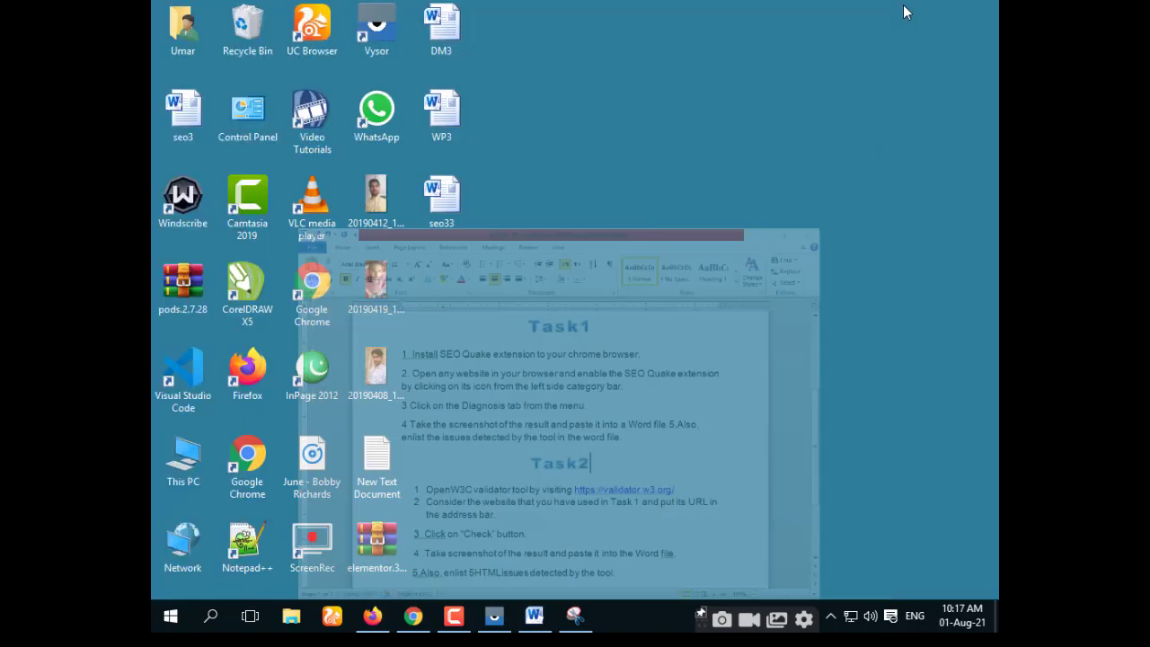
pyautogui.click(372, 616)
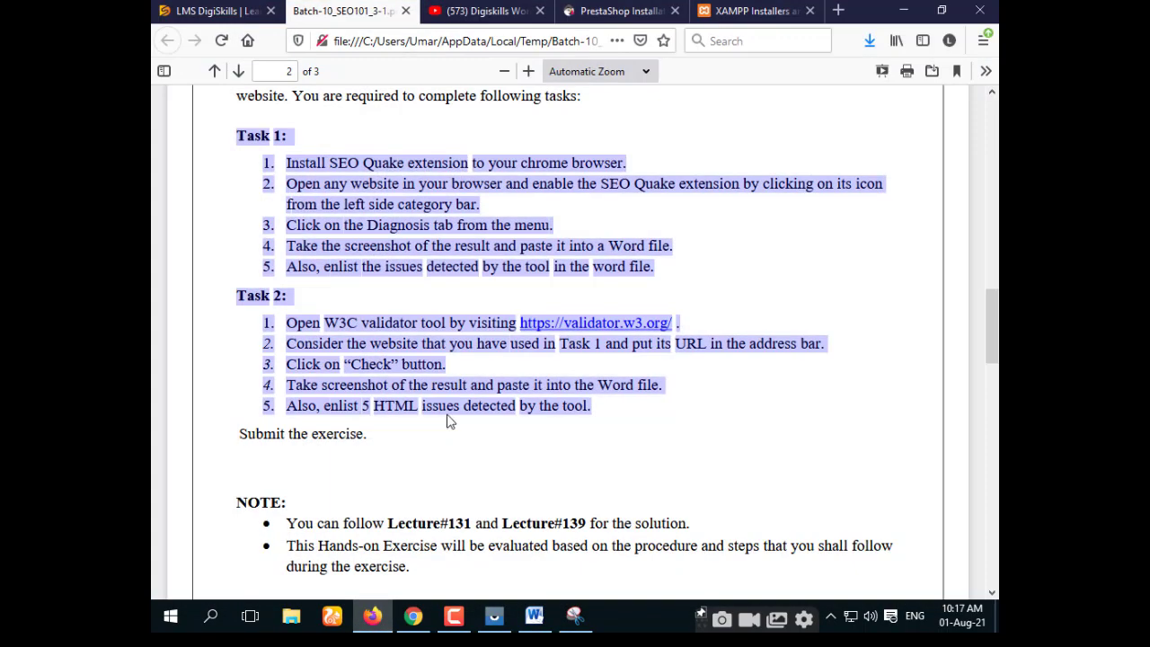
pyautogui.click(476, 305)
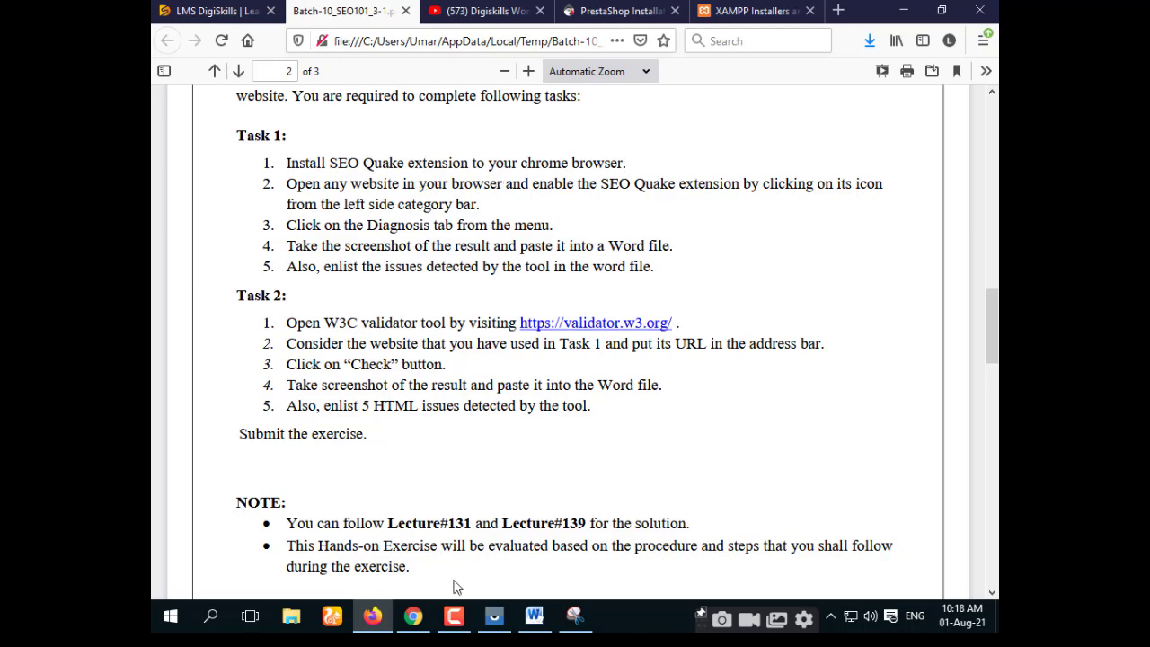
# - Open Google Chrome in a maximized window and dismiss the offer to restore pages
pyautogui.click(413, 615)
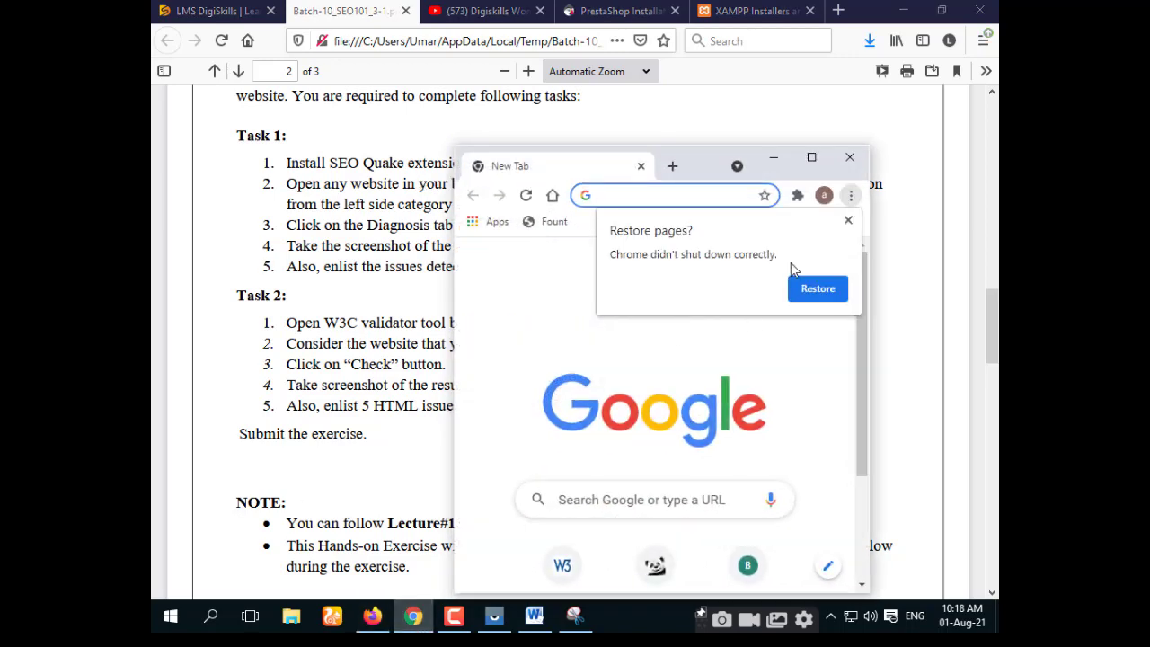
pyautogui.click(812, 157)
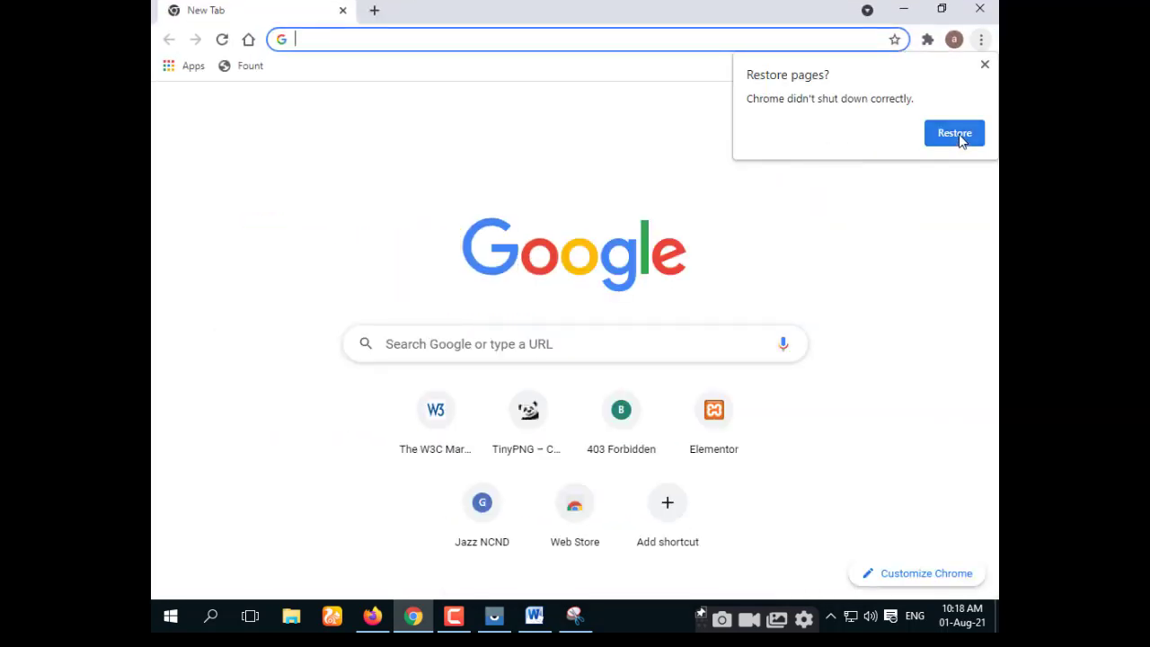
pyautogui.click(985, 65)
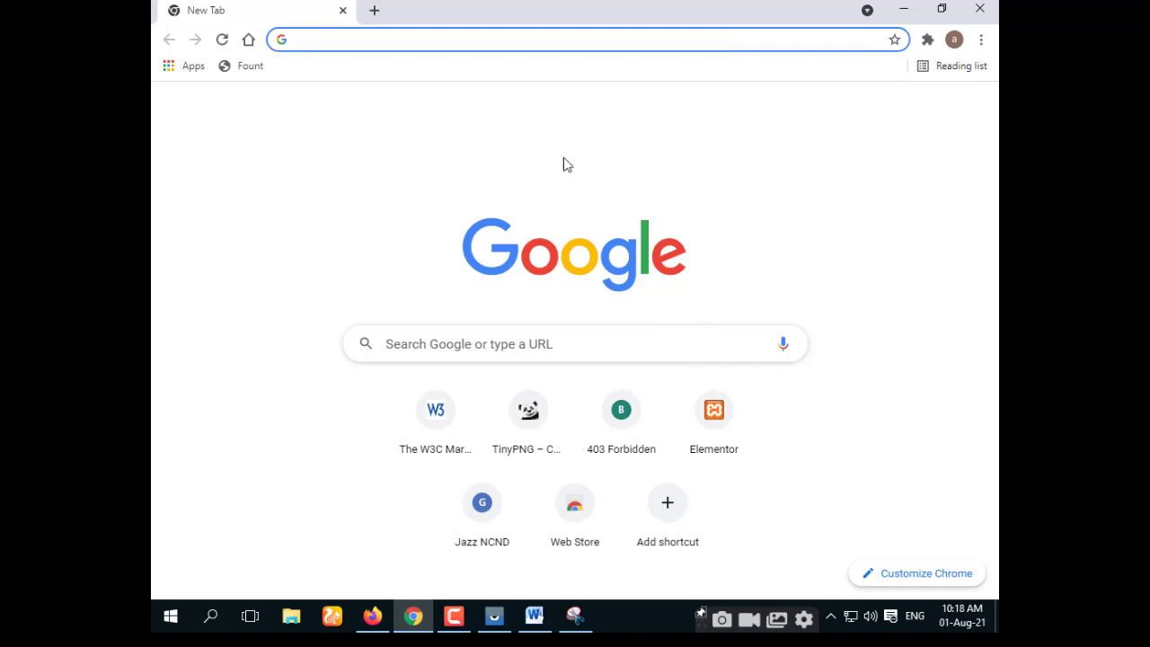
# - Check which extensions are installed in Chrome and return to the task instructions in Firefox
pyautogui.click(929, 41)
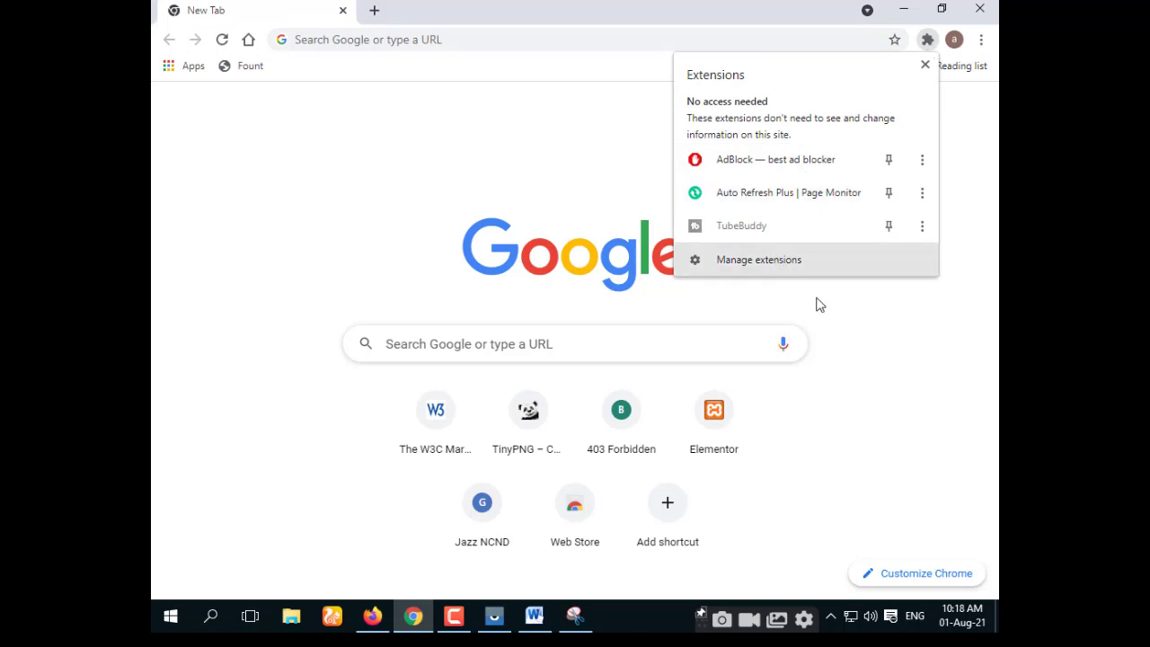
pyautogui.click(876, 322)
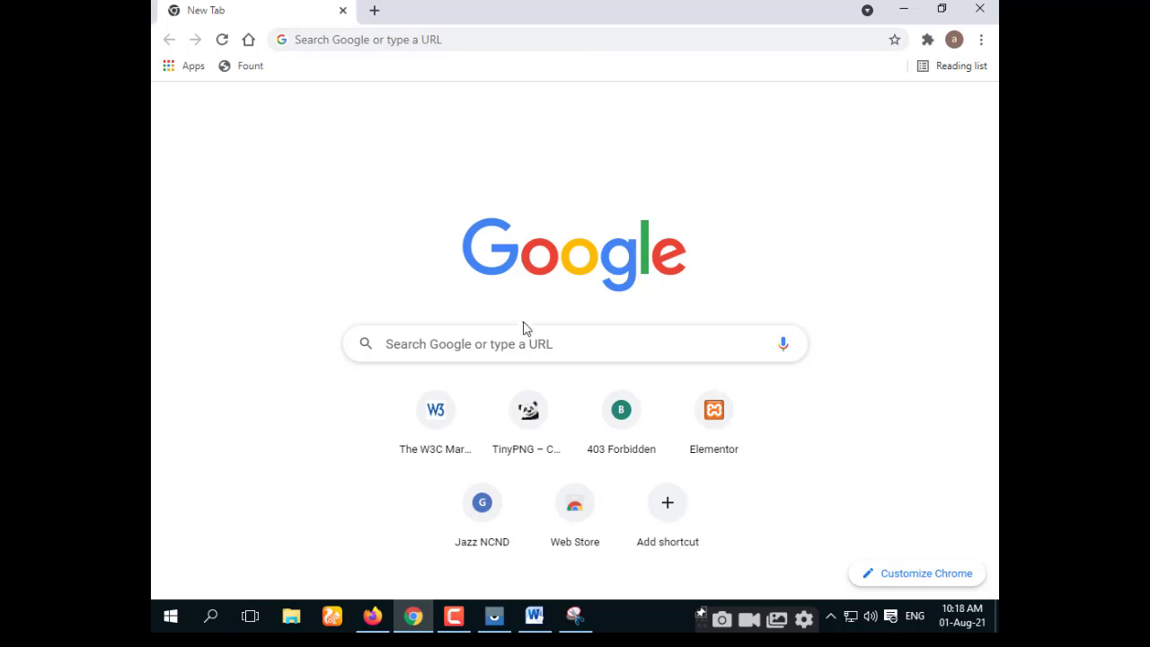
pyautogui.click(372, 617)
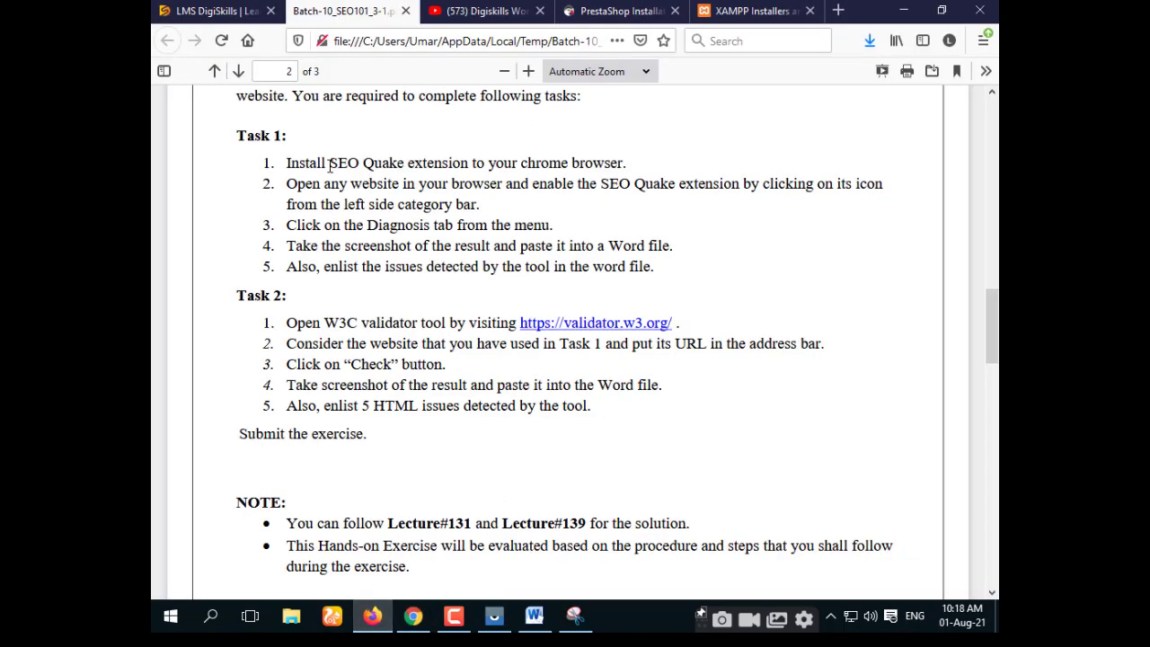
# - Copy "SEO Quake extension" from Task 1's first instruction in the PDF and search Google for it in Chrome
pyautogui.moveTo(329, 165); pyautogui.dragTo(448, 164)
pyautogui.rightClick(454, 164)
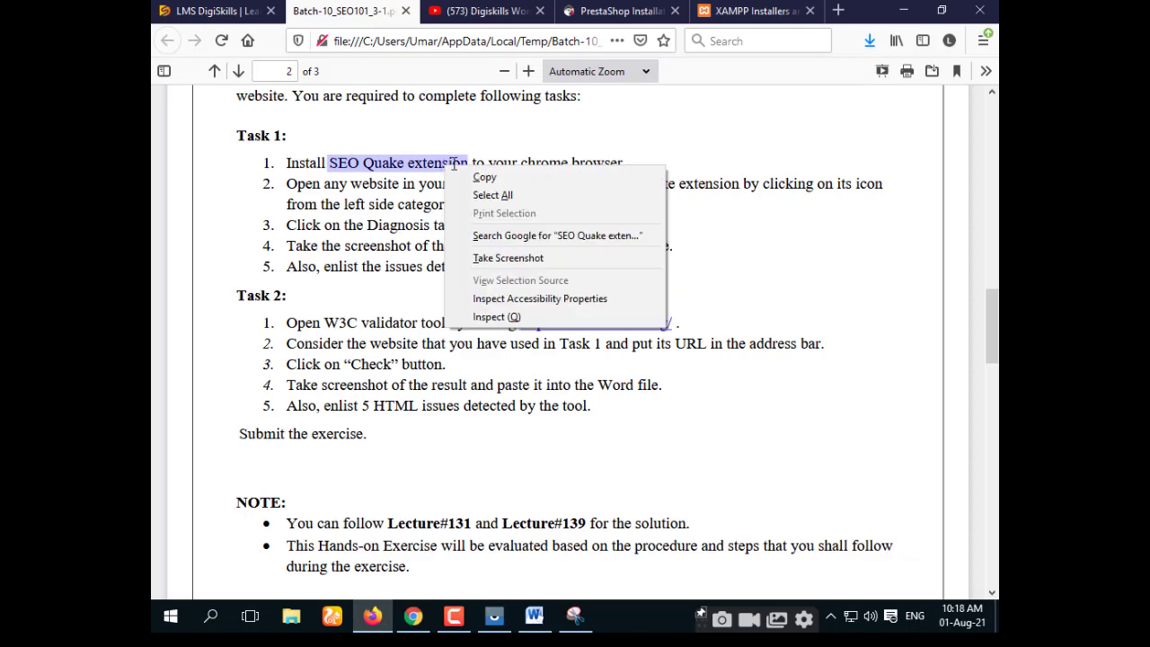
pyautogui.click(485, 177)
pyautogui.click(903, 10)
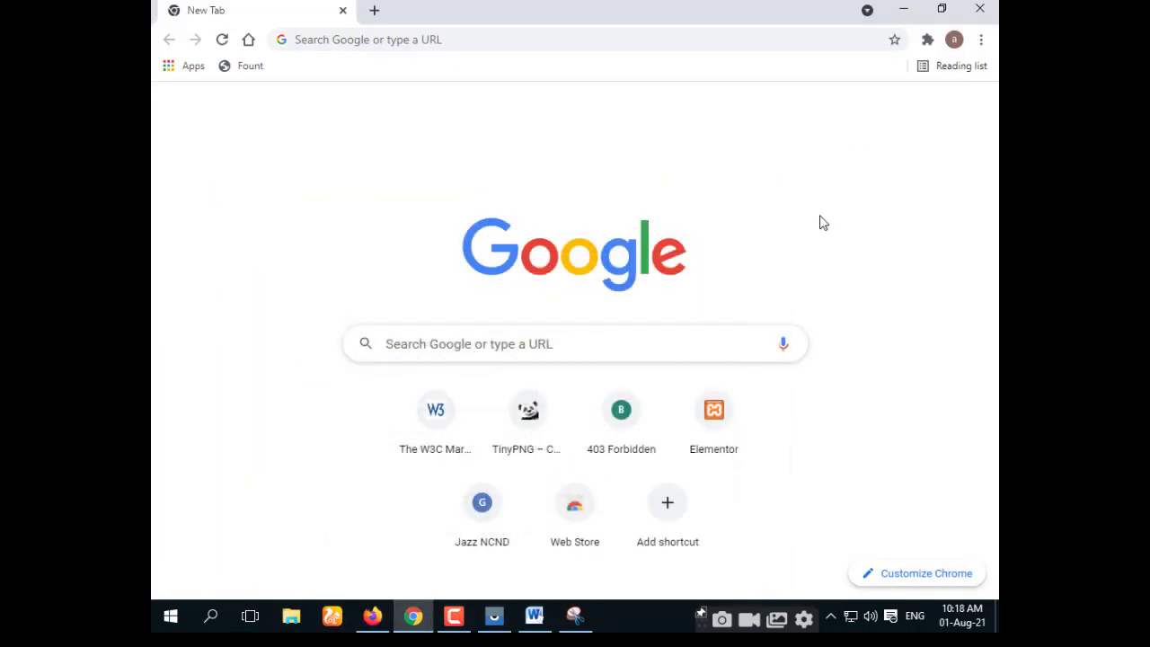
pyautogui.click(490, 344)
pyautogui.rightClick(489, 342)
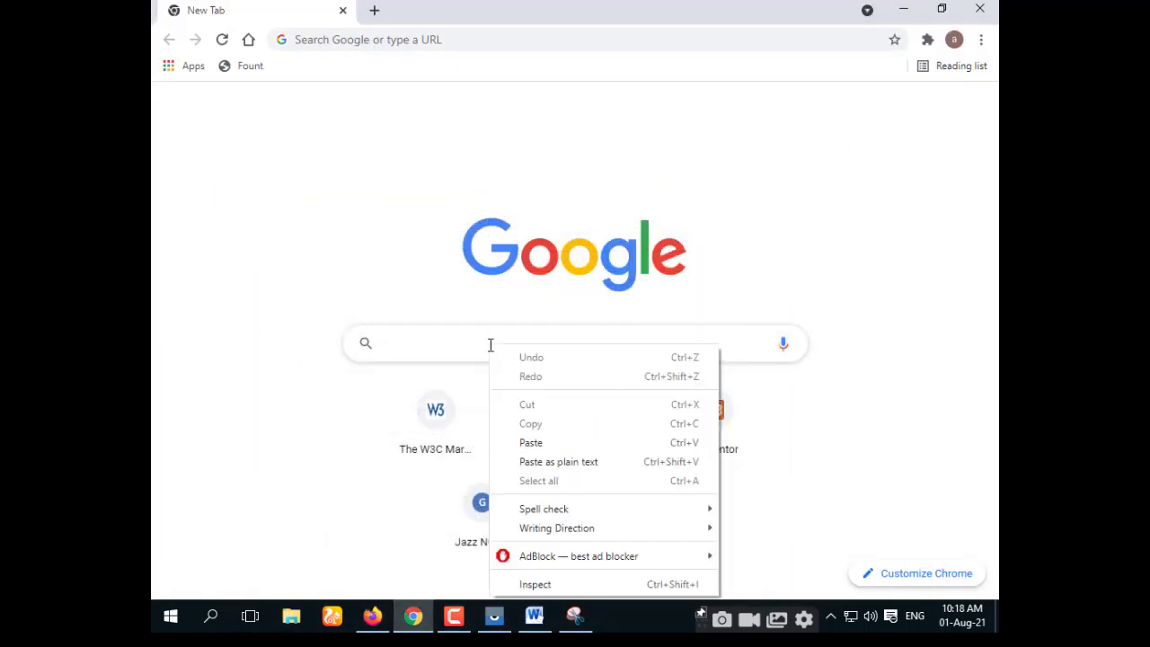
pyautogui.click(530, 444)
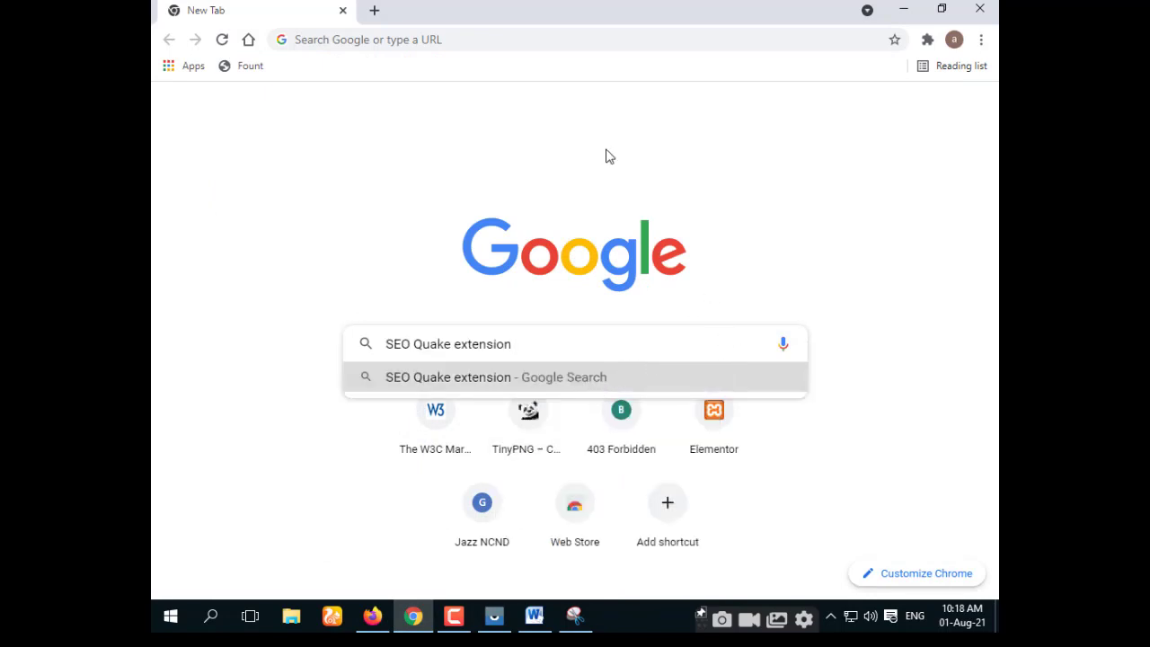
pyautogui.press('Return')
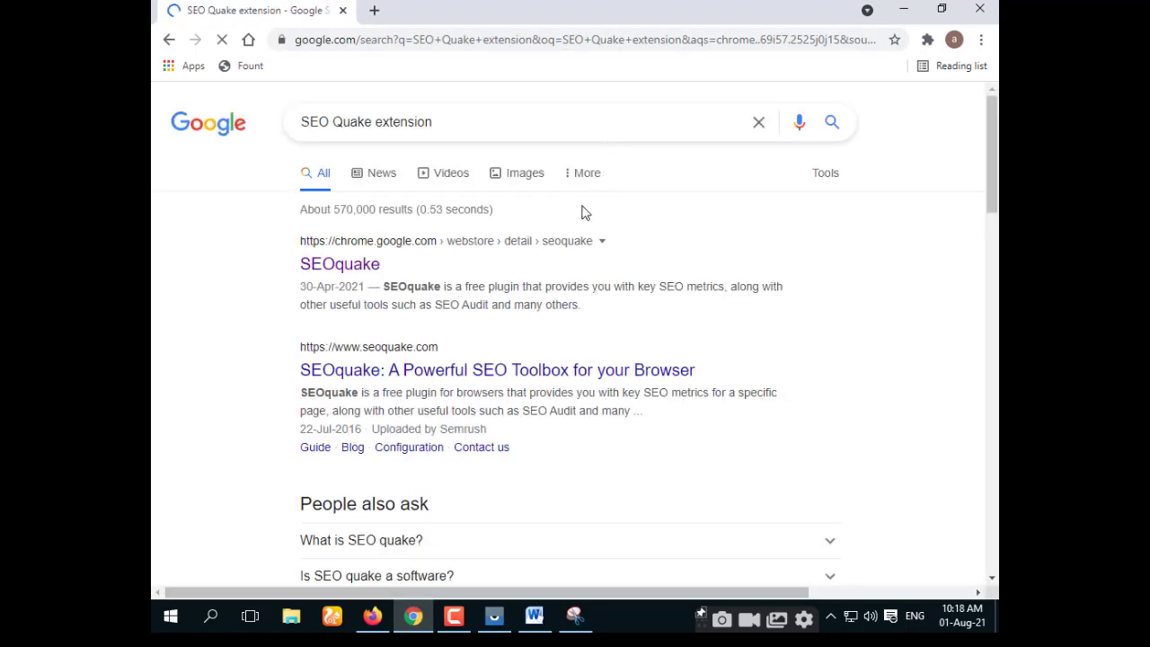
# - Open SEOquake's Chrome Web Store page from the results, add the extension to Chrome and dismiss the notice
pyautogui.click(341, 267)
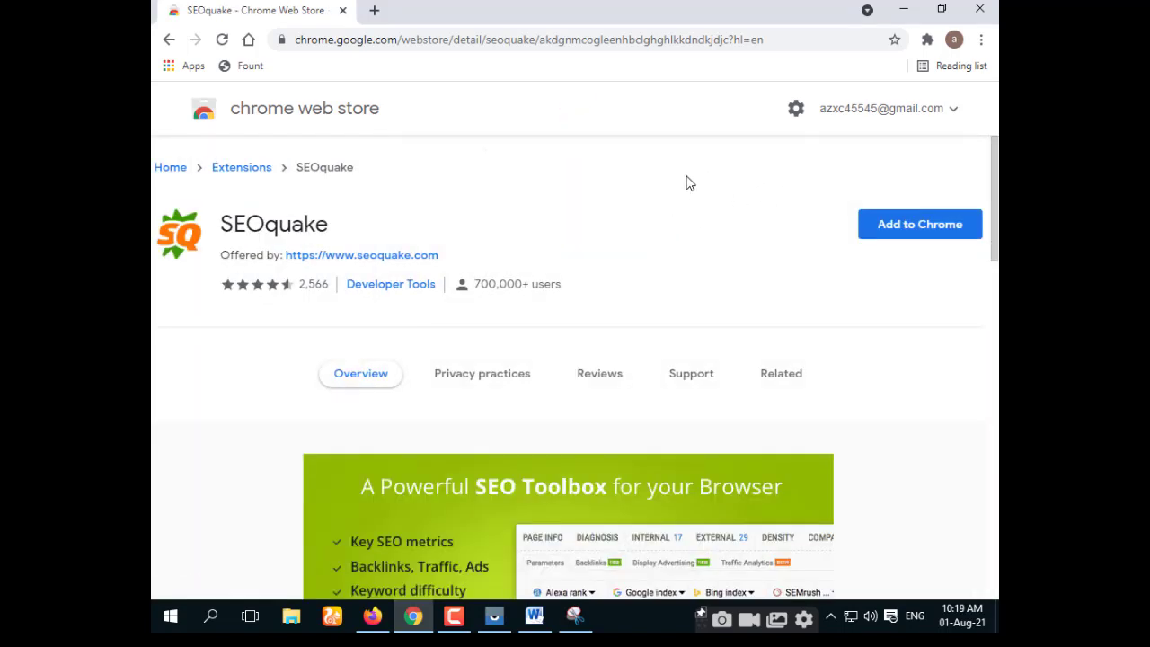
pyautogui.click(906, 235)
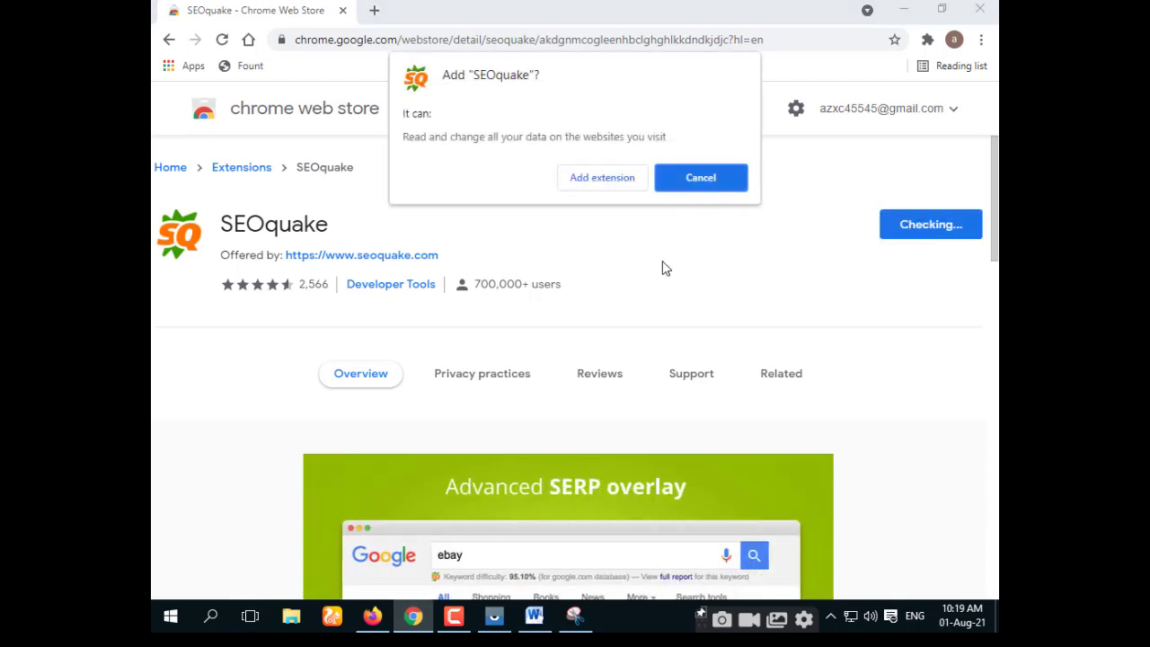
pyautogui.click(605, 185)
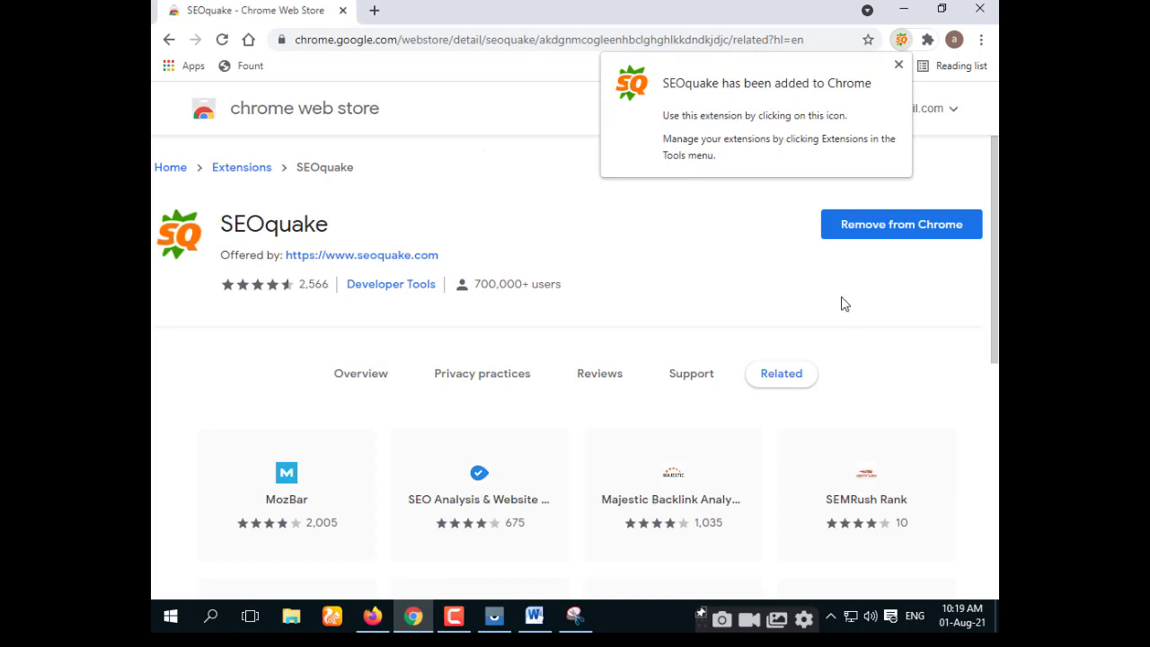
pyautogui.click(898, 64)
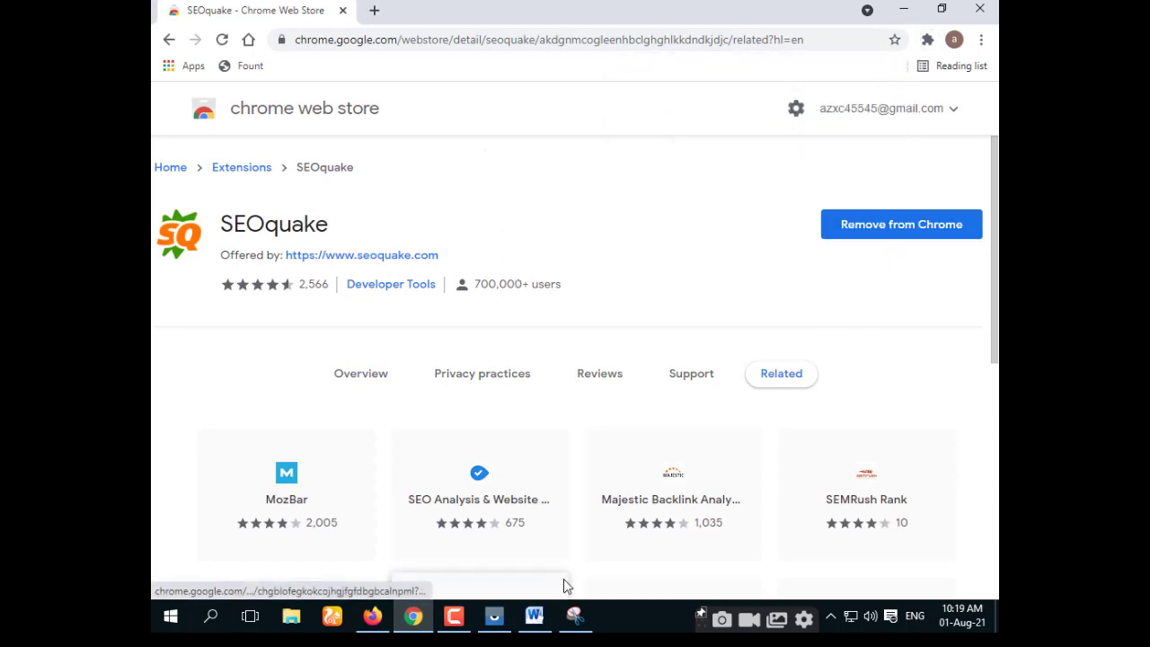
# - Capture the upper part of the SEOquake store page with Snipping Tool and put the tool out of view
pyautogui.click(575, 620)
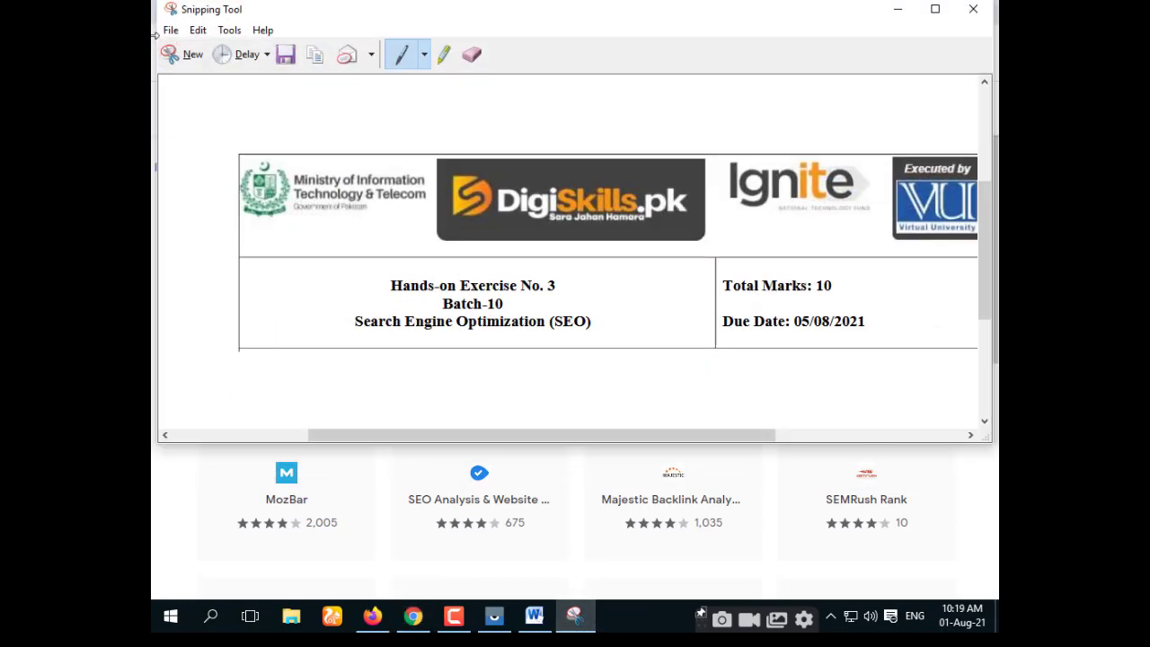
pyautogui.click(180, 54)
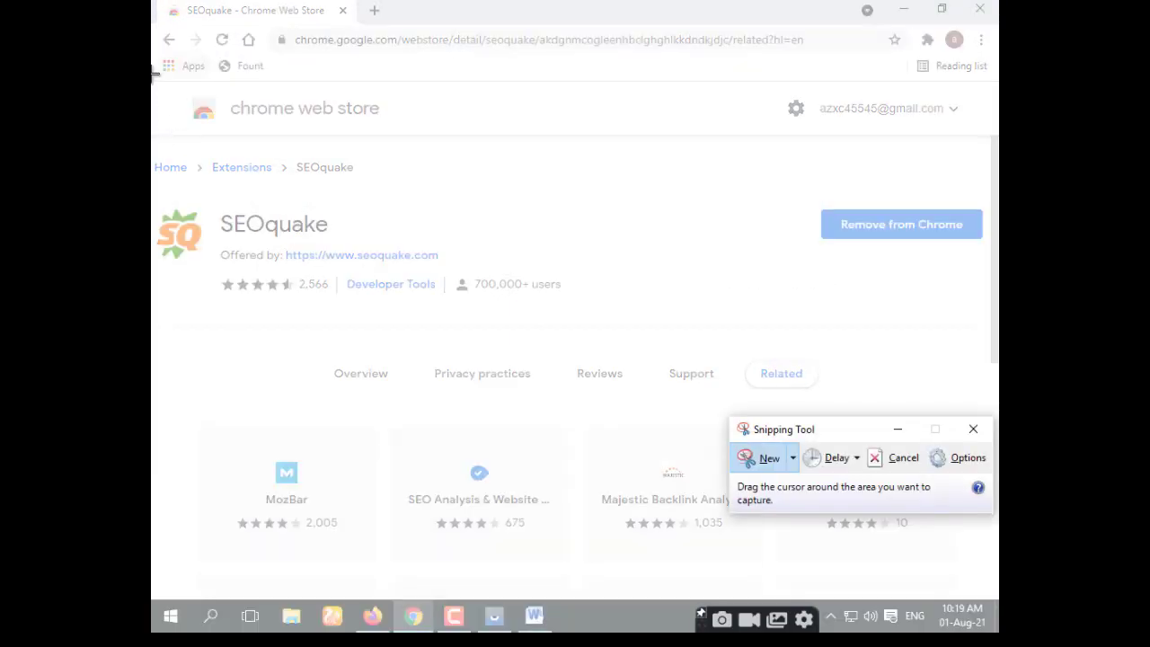
pyautogui.moveTo(152, 45); pyautogui.dragTo(992, 332)
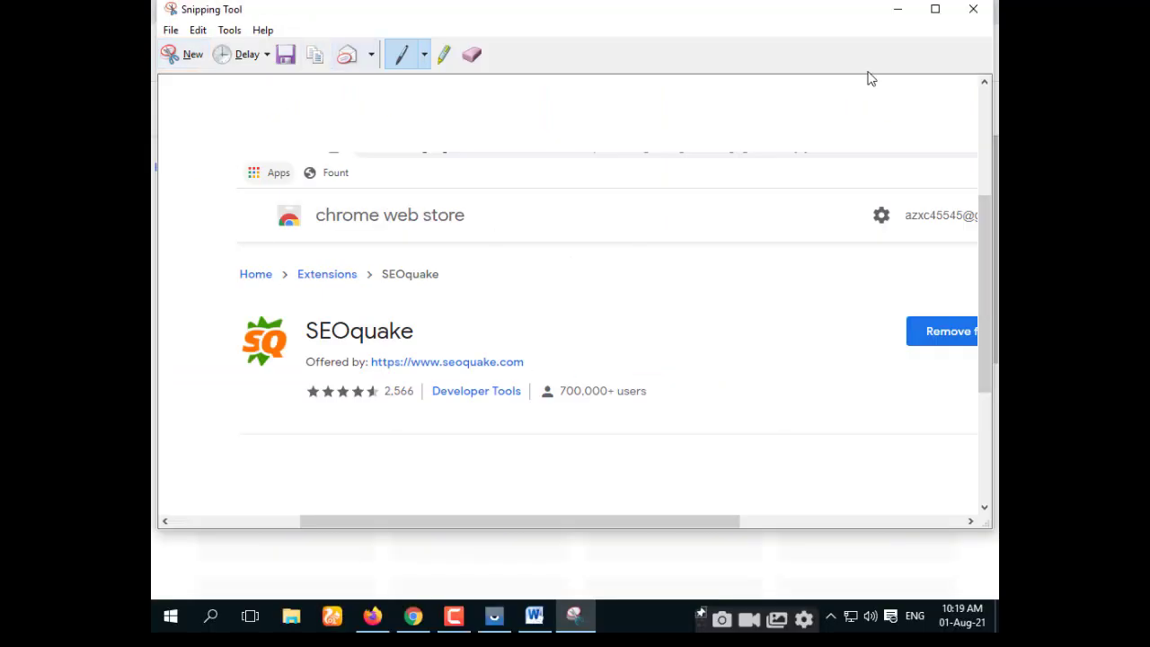
pyautogui.click(897, 9)
# - In Word, paste the screenshot on an unnumbered line below Task 1's first instruction and shrink it proportionally
pyautogui.click(544, 621)
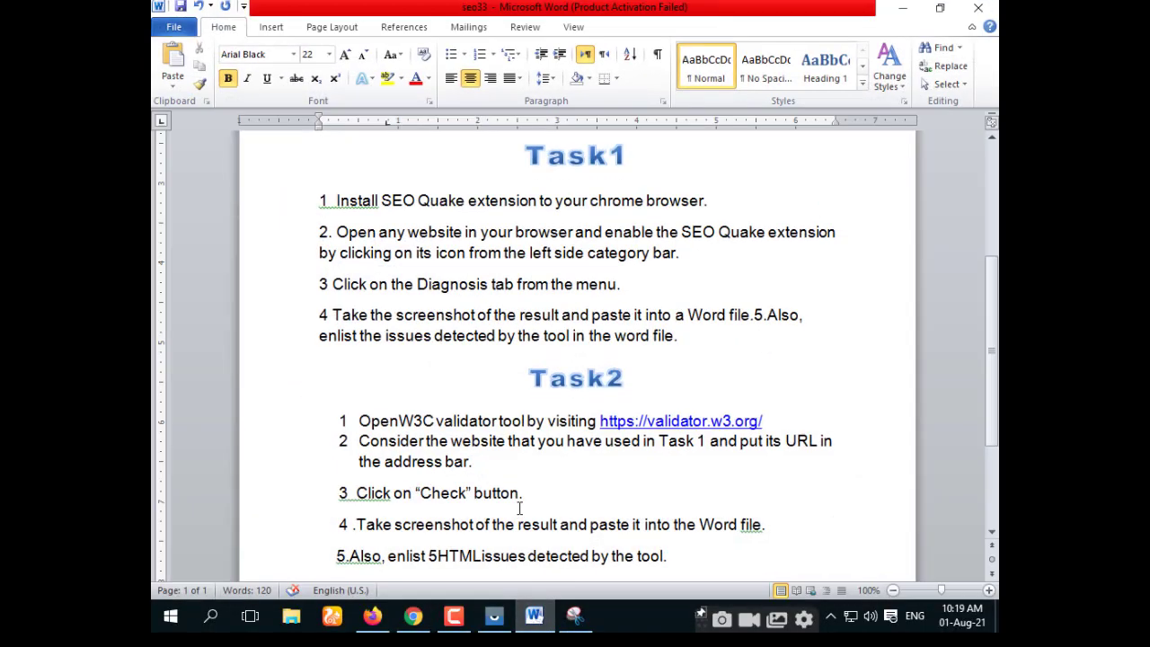
pyautogui.click(719, 202)
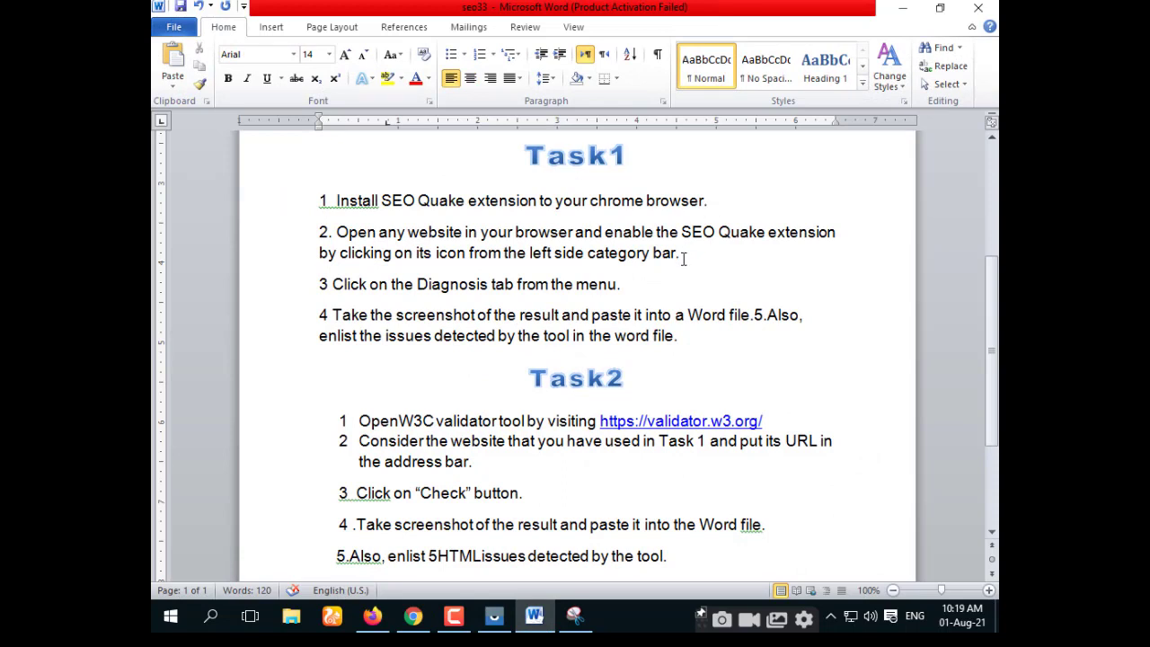
pyautogui.press('Return')
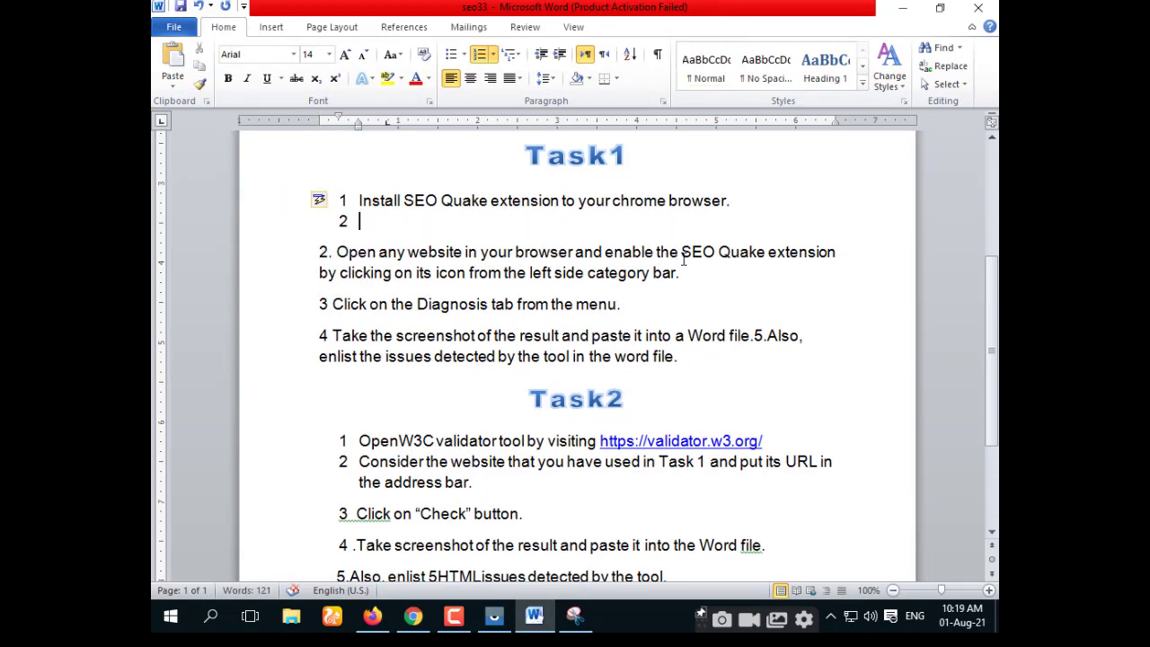
pyautogui.press('BackSpace')
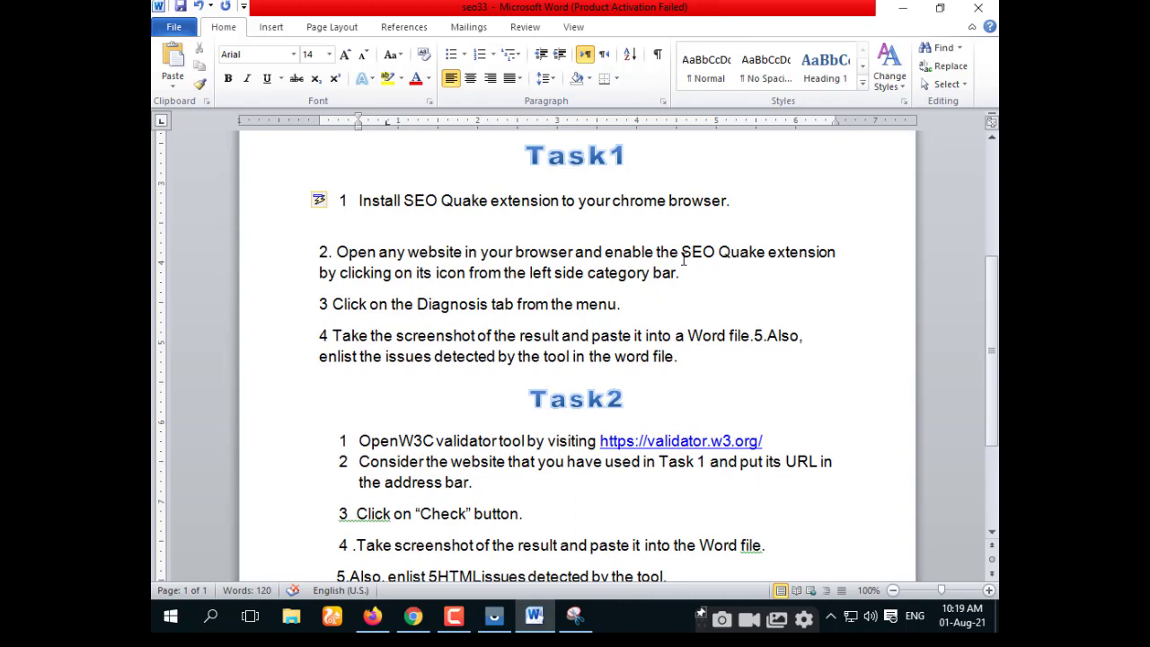
pyautogui.hotkey('ctrl', 'v')
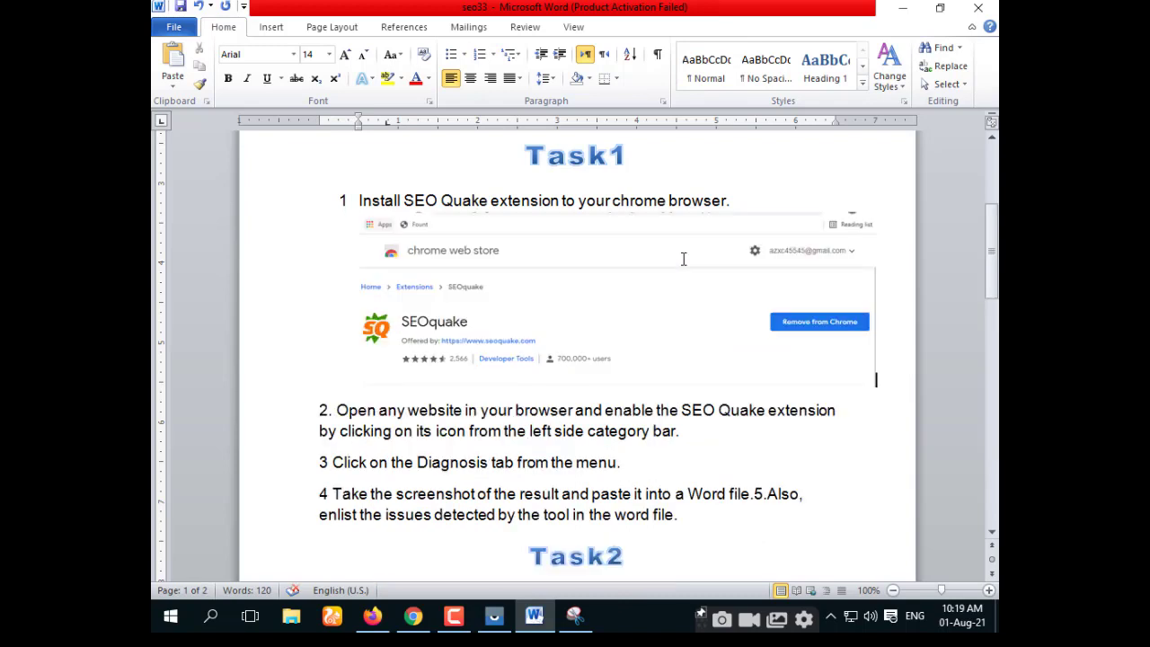
pyautogui.click(622, 331)
pyautogui.moveTo(877, 387); pyautogui.dragTo(751, 345)
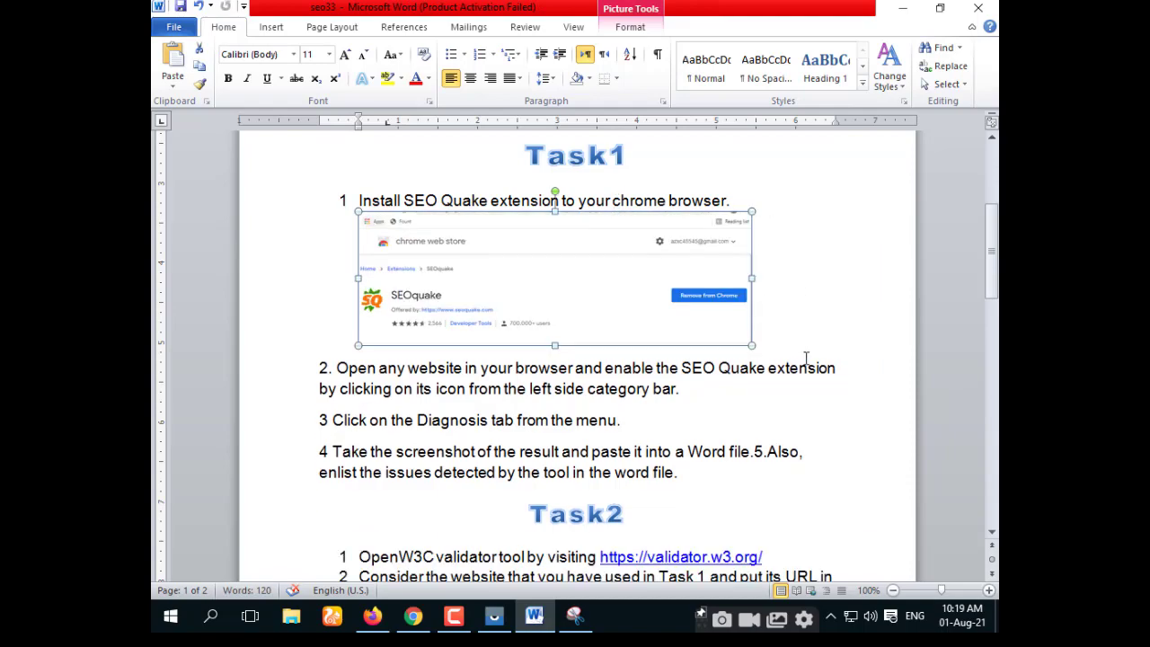
# - Read Task 1's second instruction in the exercise PDF in Firefox and return to Chrome
pyautogui.scroll(-3, 809, 357)
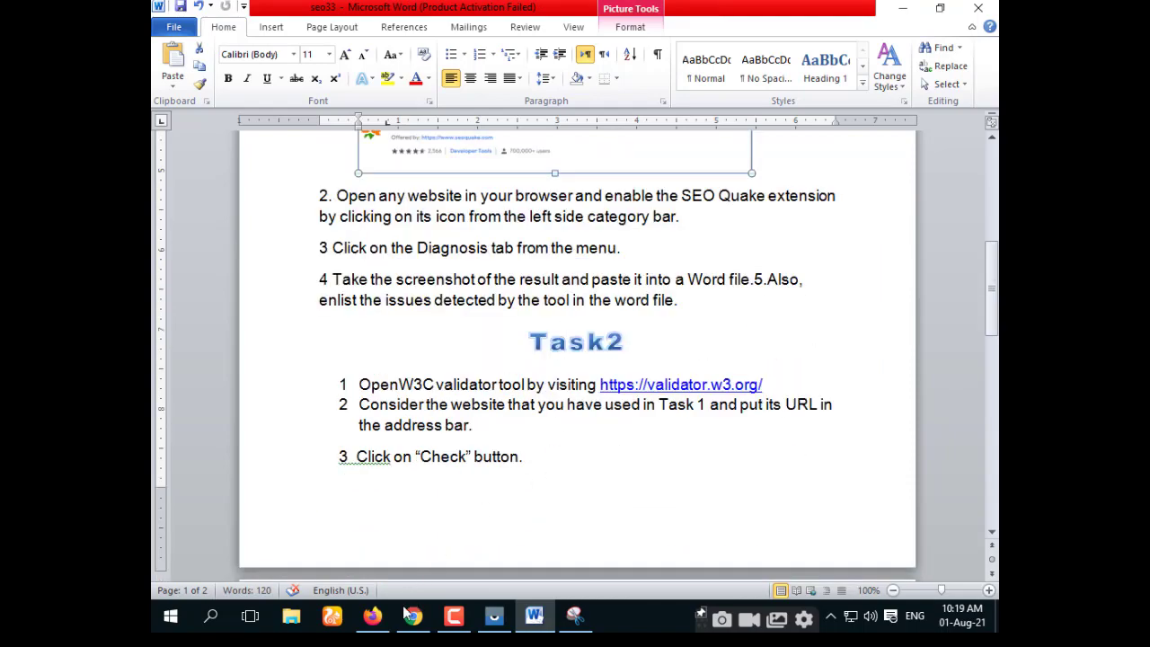
pyautogui.click(372, 616)
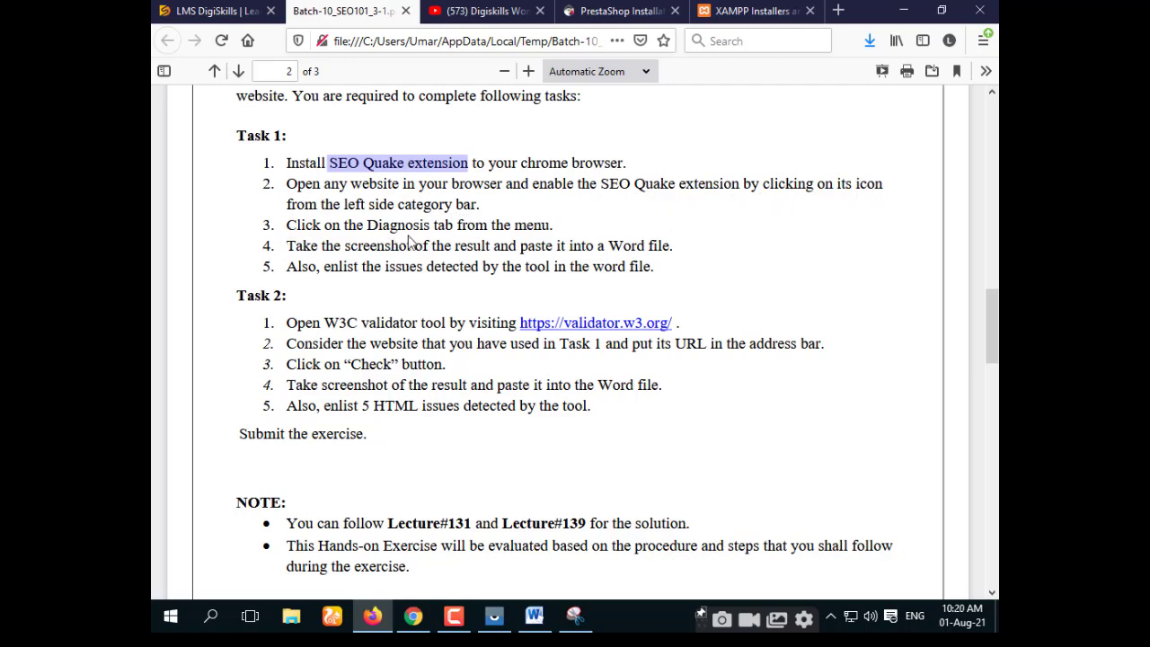
pyautogui.click(905, 10)
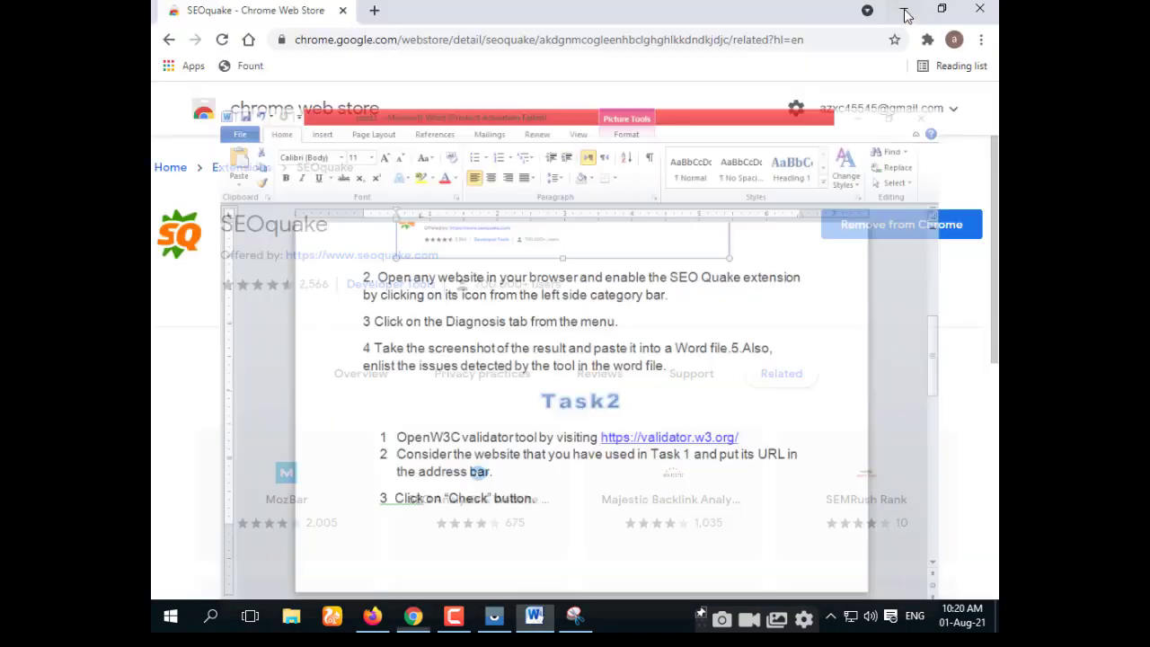
pyautogui.click(903, 9)
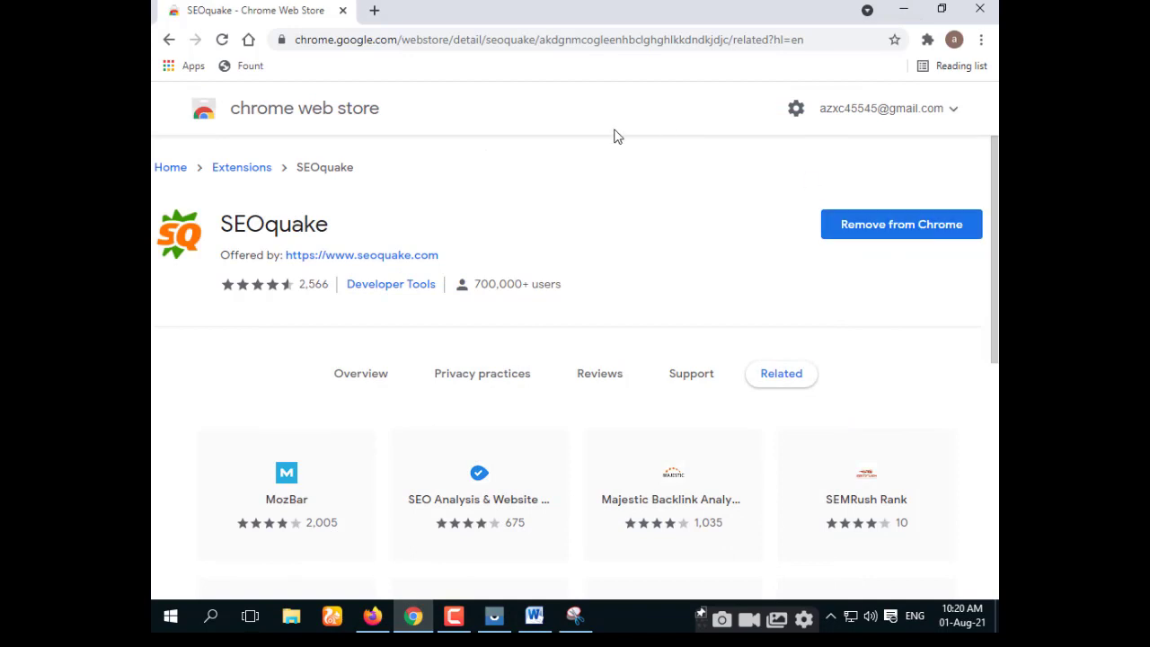
# - Search Google for "mcdonalds" in a new Chrome tab and open the mcdonalds.com.pk website
pyautogui.click(374, 10)
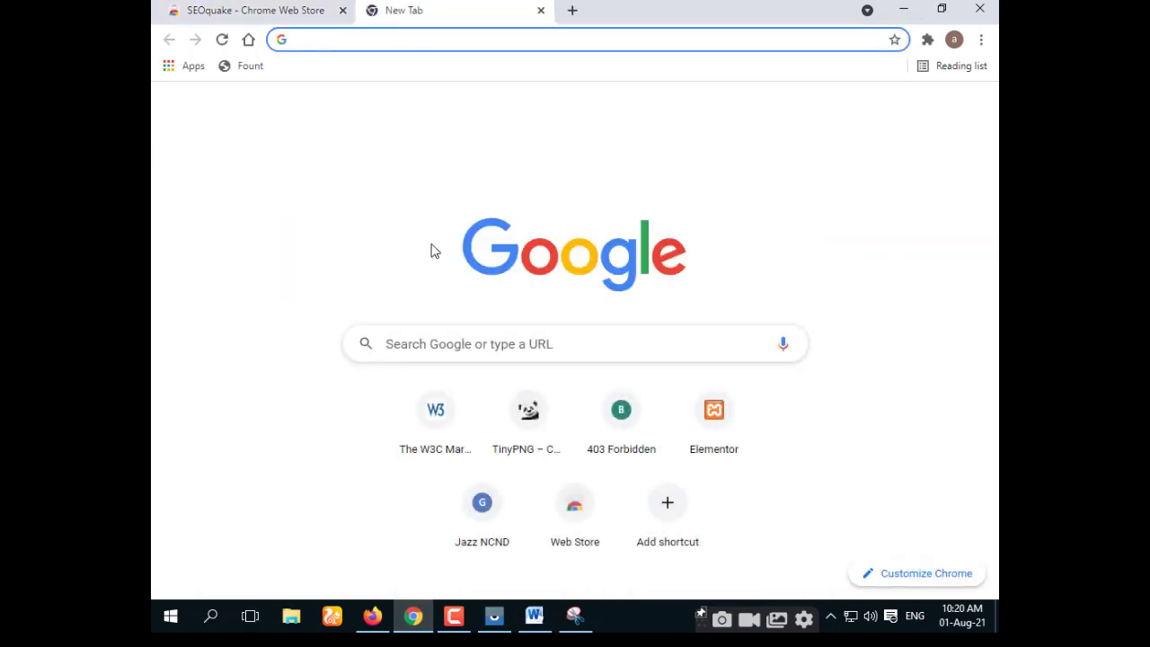
pyautogui.click(457, 345)
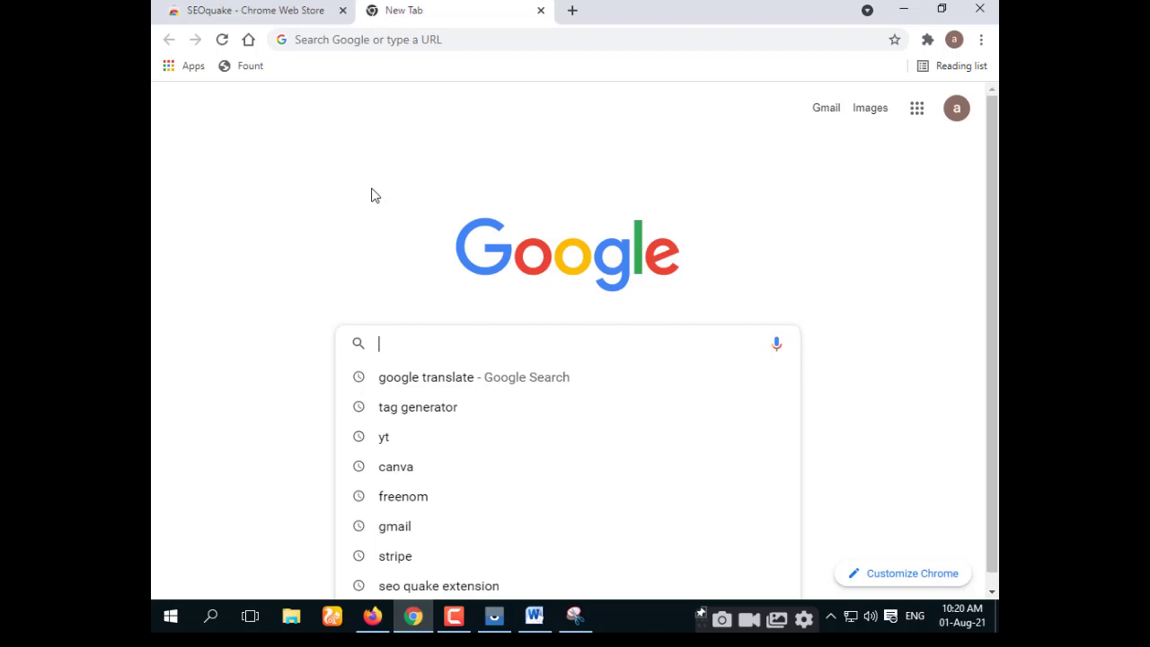
pyautogui.write('mc')
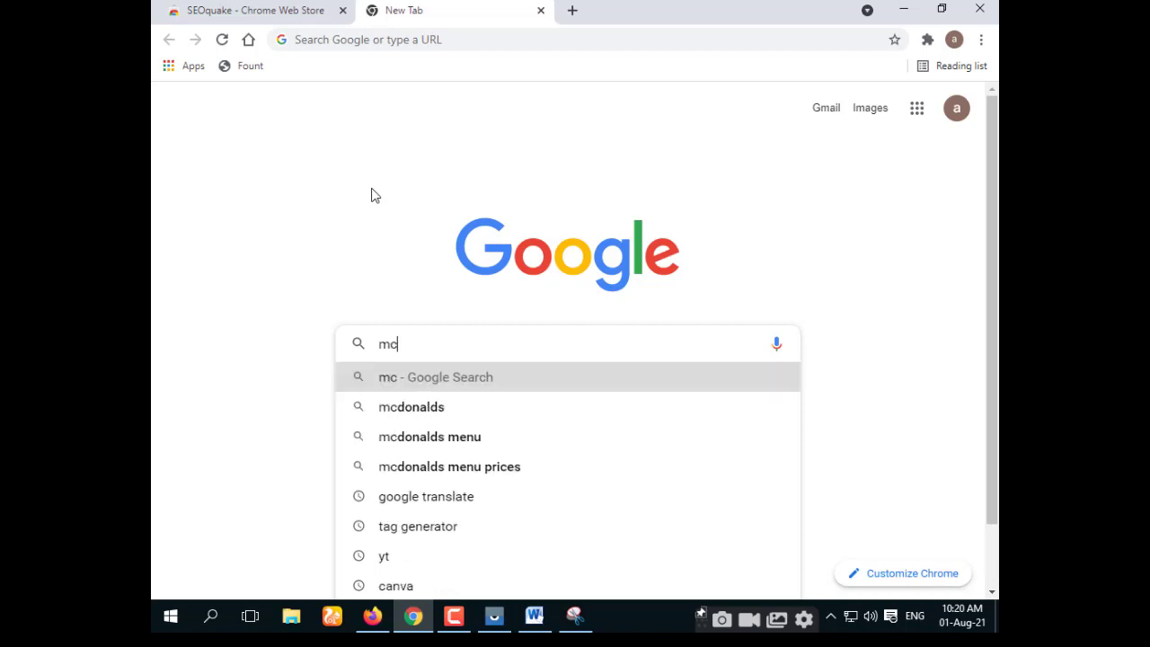
pyautogui.write('donalds')
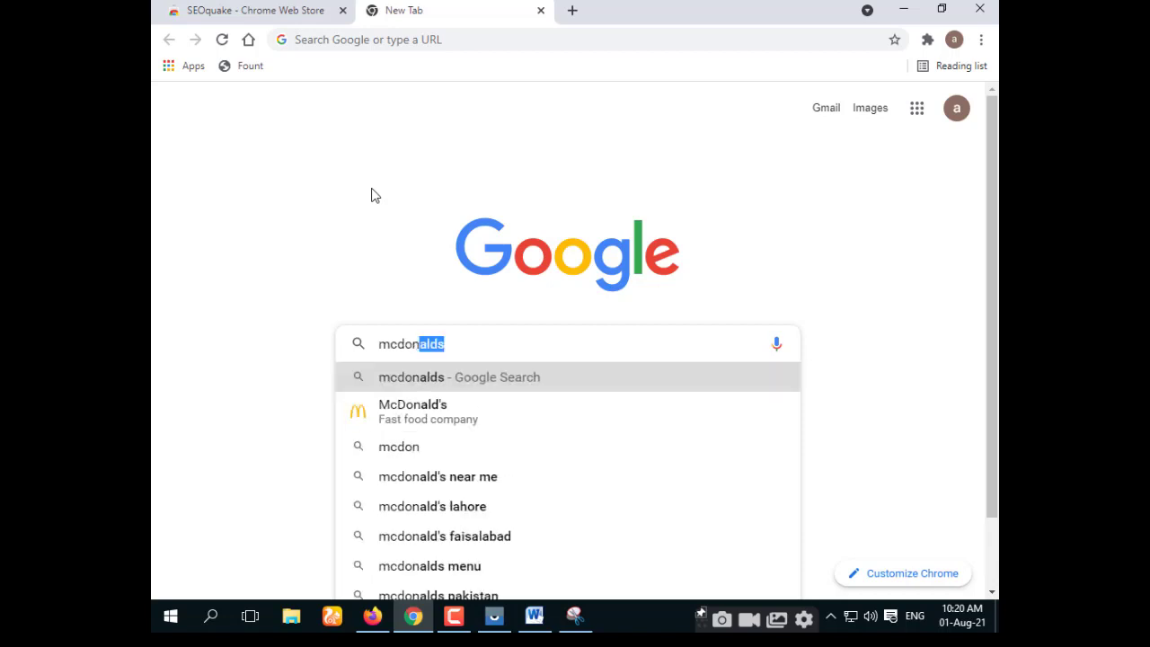
pyautogui.press('Return')
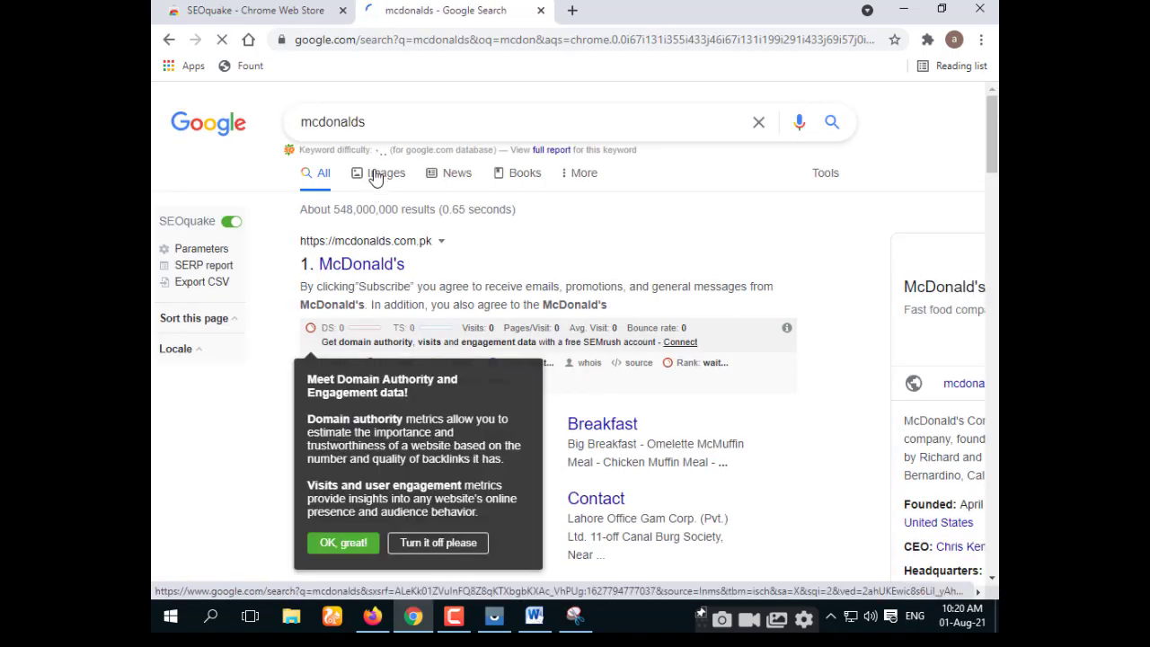
pyautogui.click(375, 267)
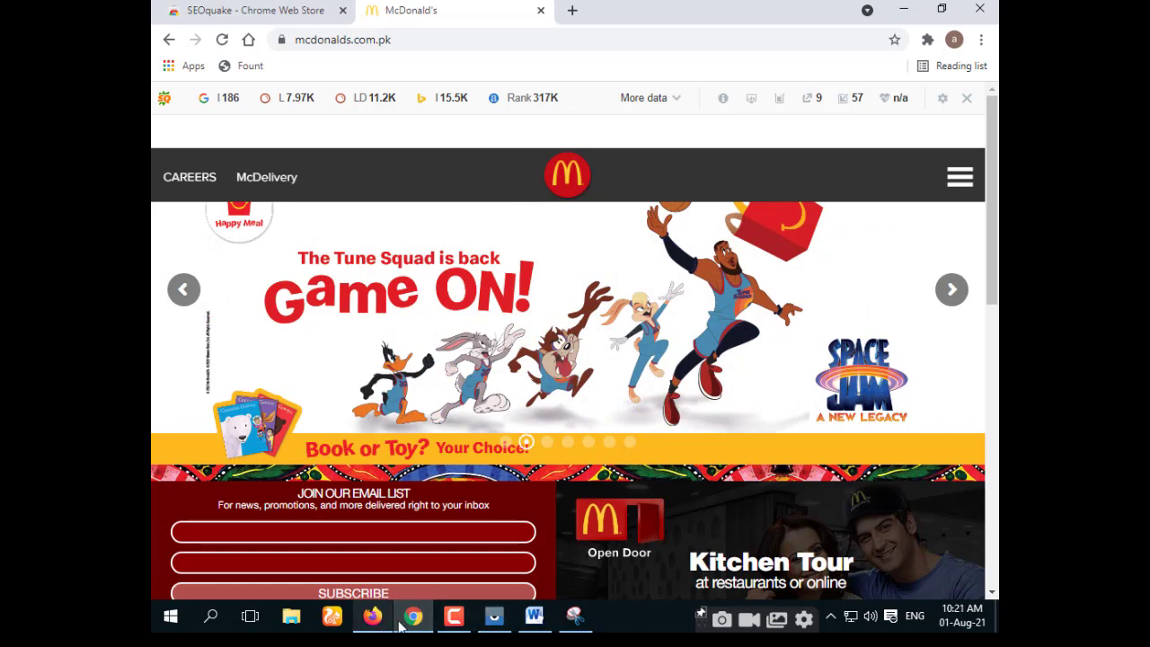
# - Recheck the second instruction in the exercise PDF, return to Chrome and pin the SEOquake extension
pyautogui.click(372, 616)
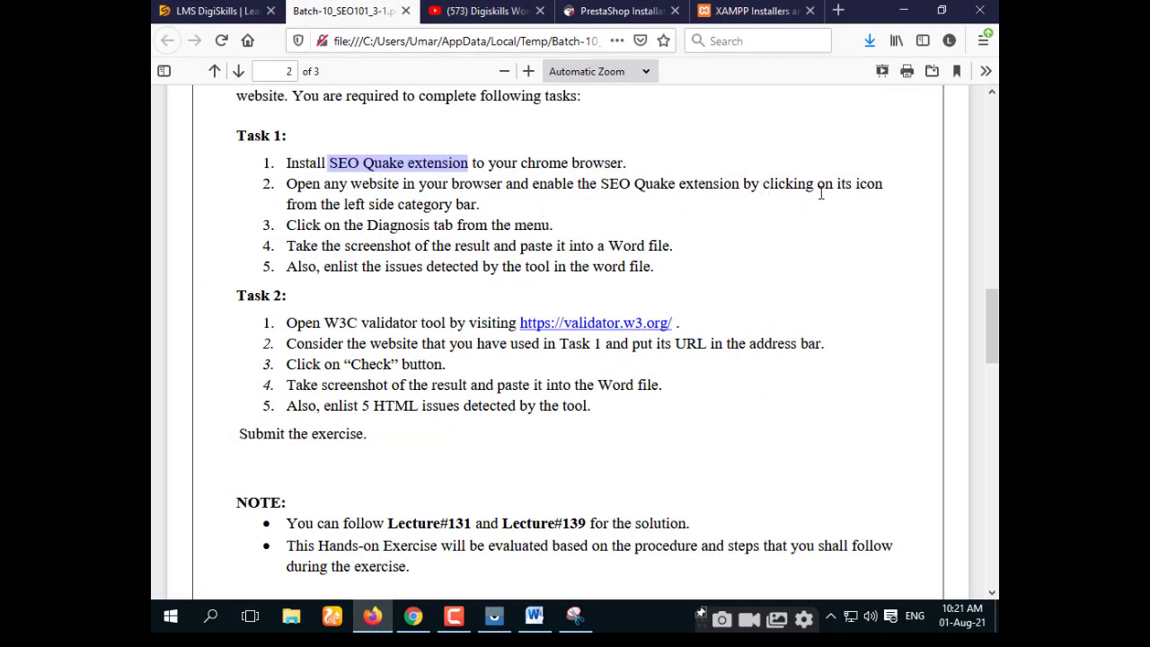
pyautogui.click(903, 10)
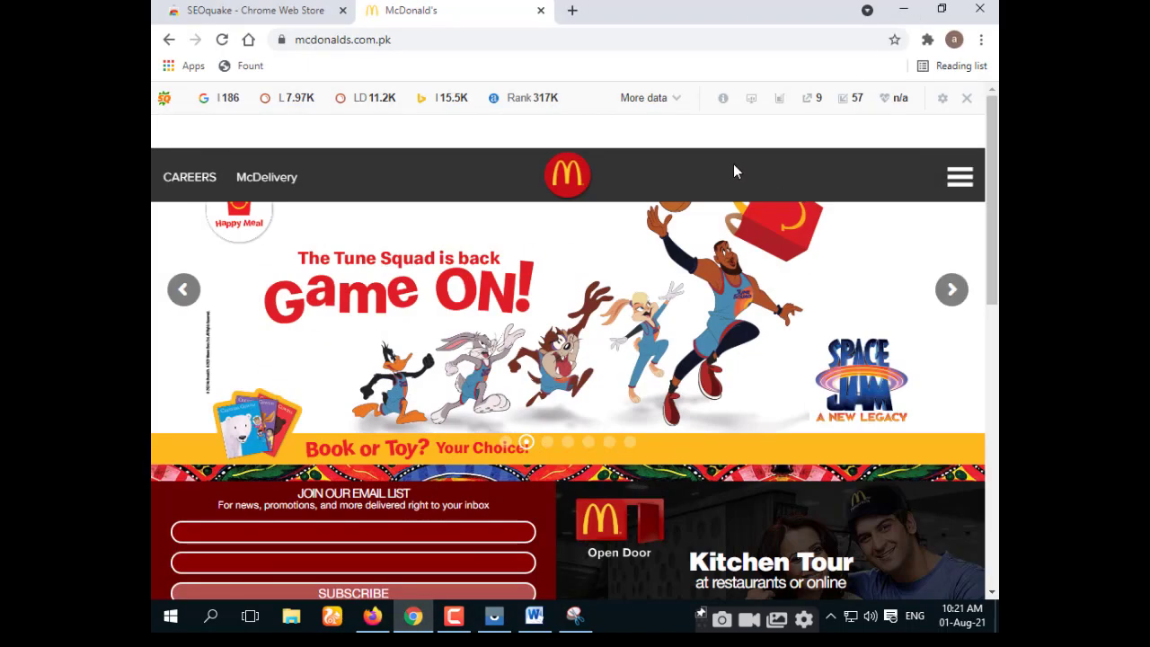
pyautogui.click(929, 42)
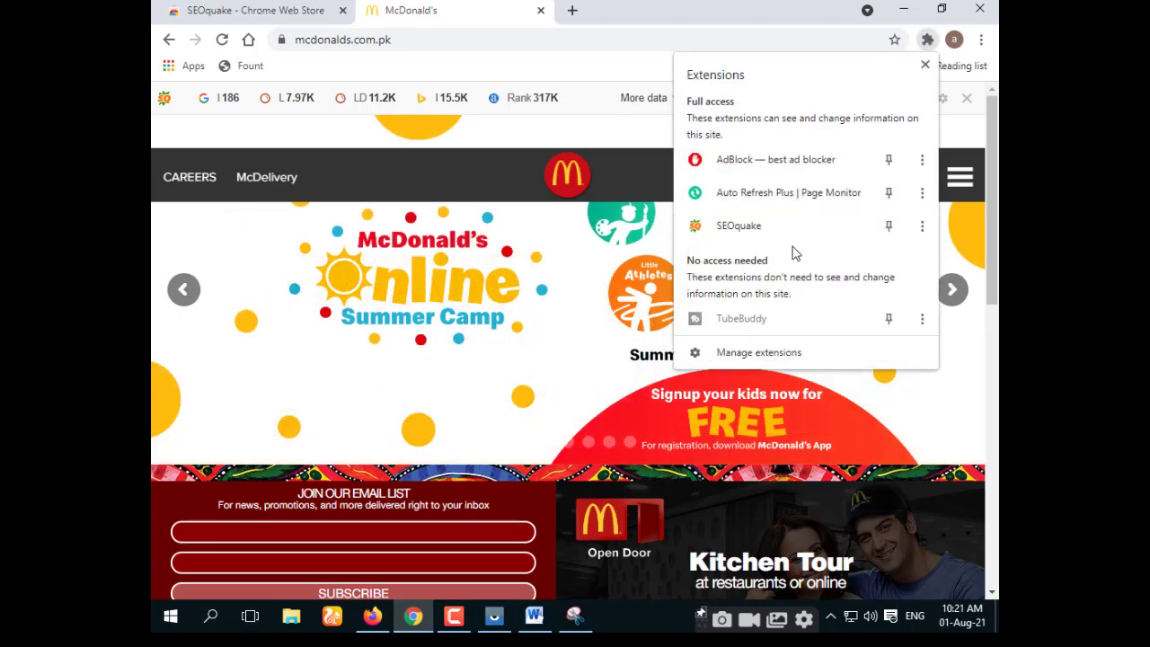
pyautogui.click(889, 225)
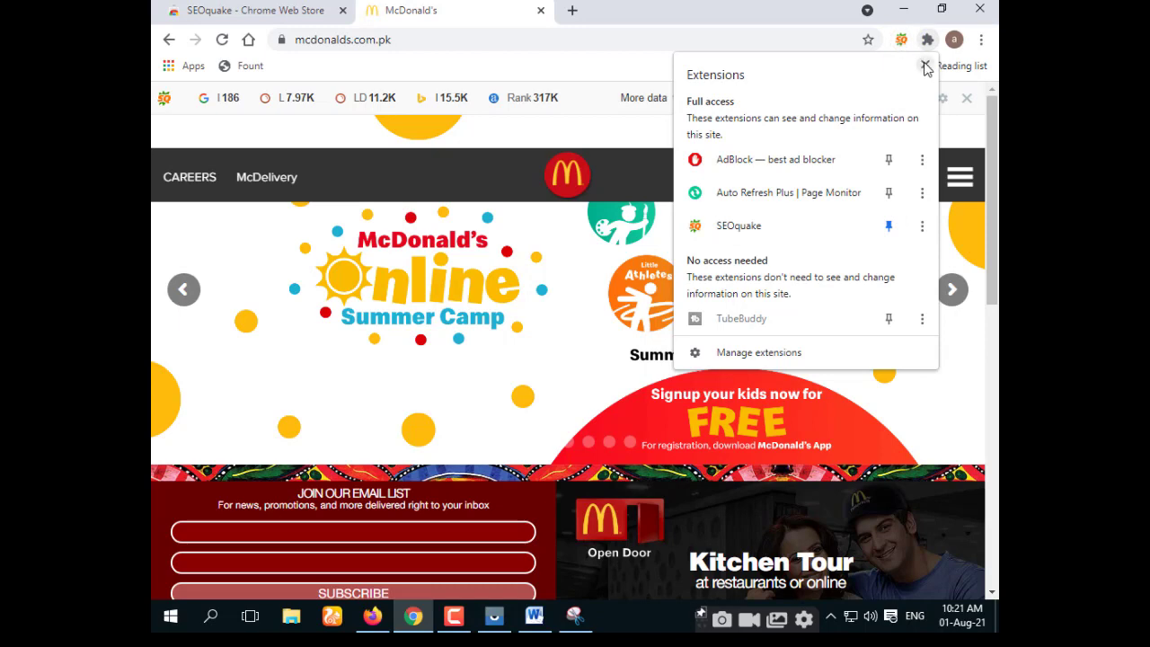
pyautogui.click(925, 66)
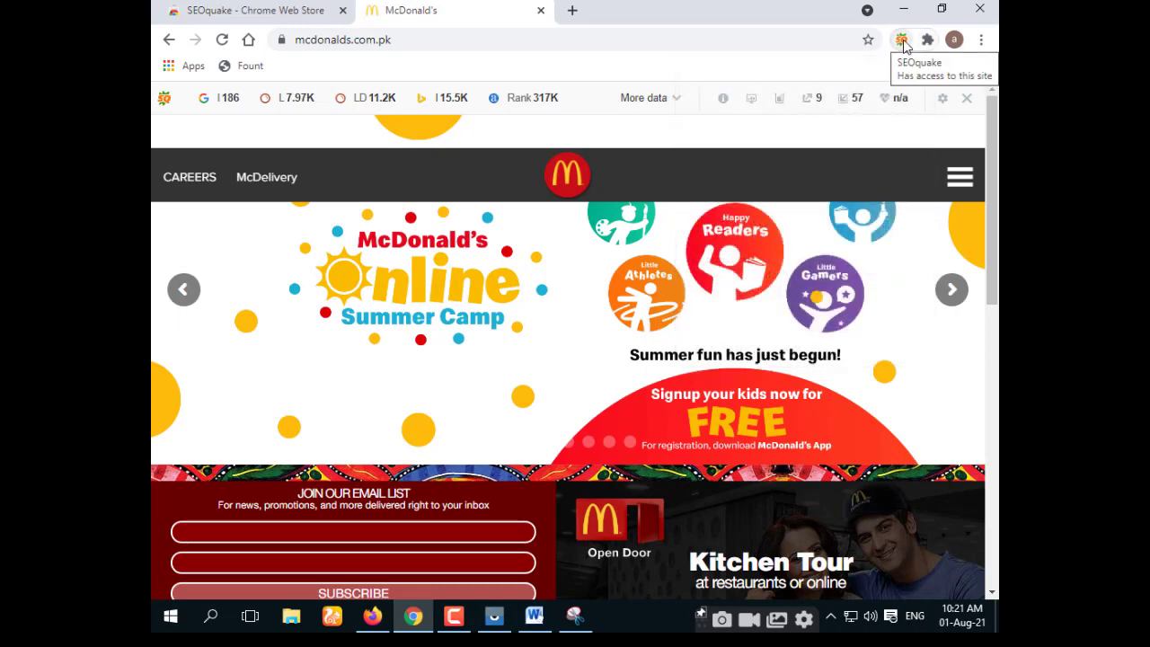
# - Open the SEOquake summary on mcdonalds.com.pk and capture the browser window with the Snipping Tool
pyautogui.click(901, 40)
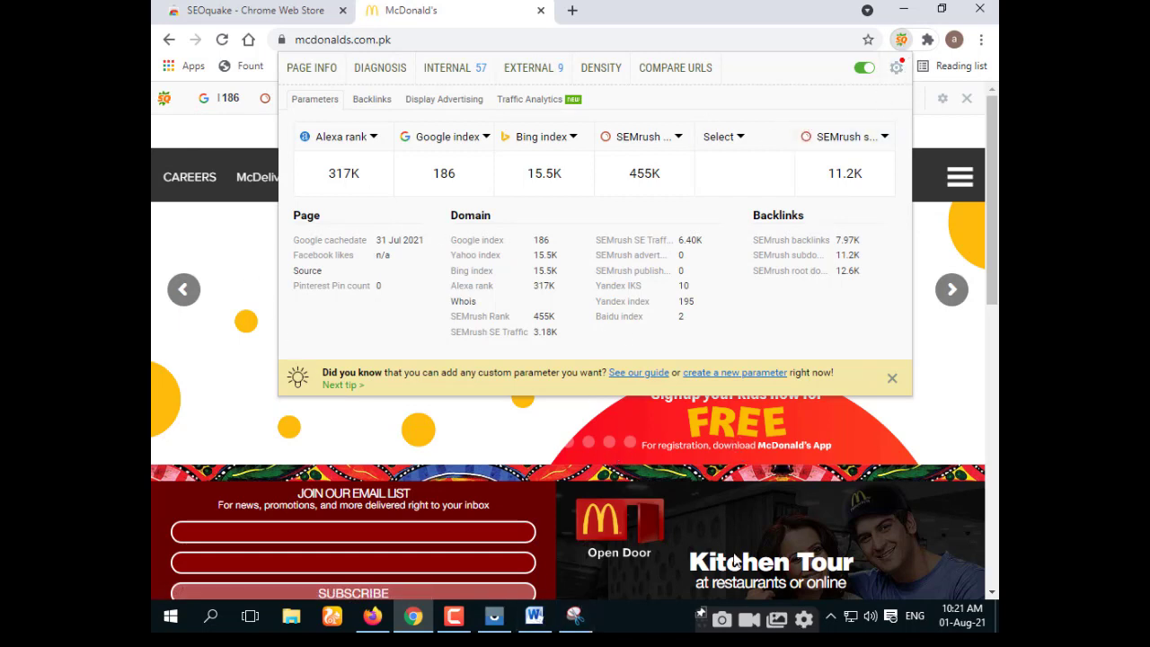
pyautogui.click(573, 617)
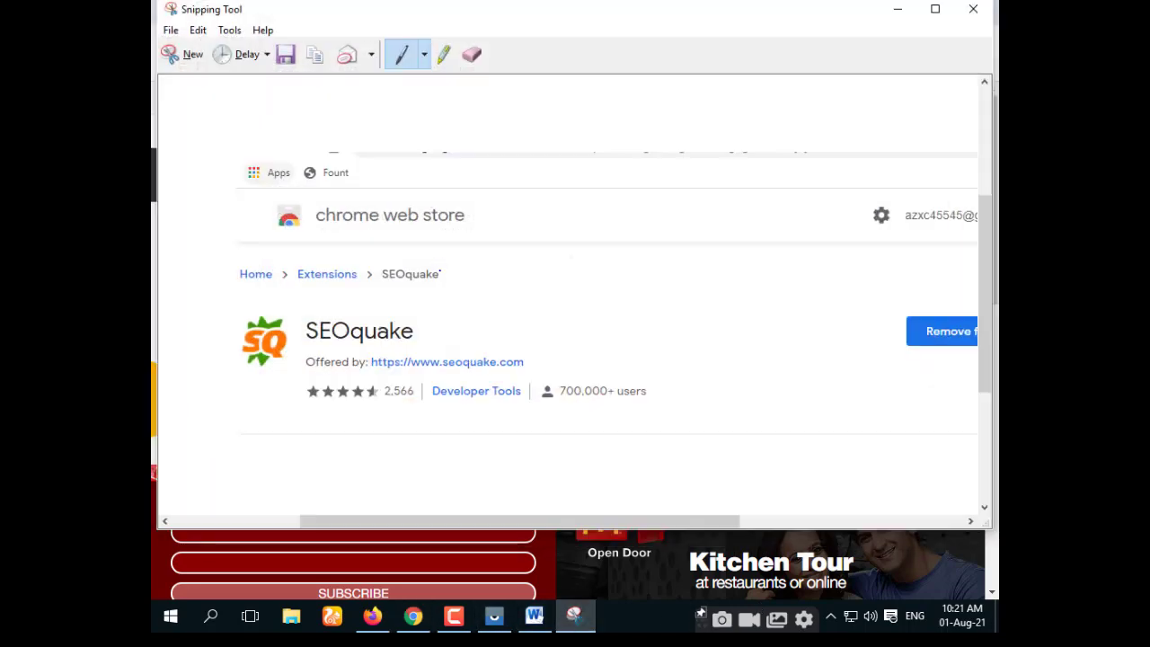
pyautogui.click(181, 54)
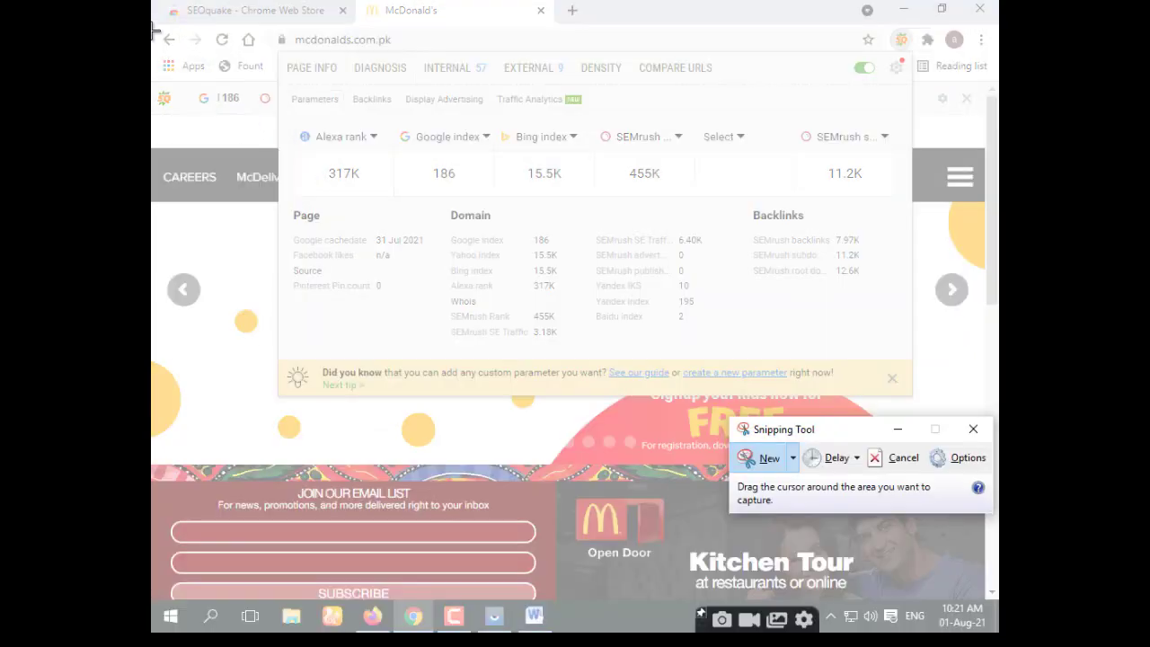
pyautogui.moveTo(153, 27); pyautogui.dragTo(997, 617)
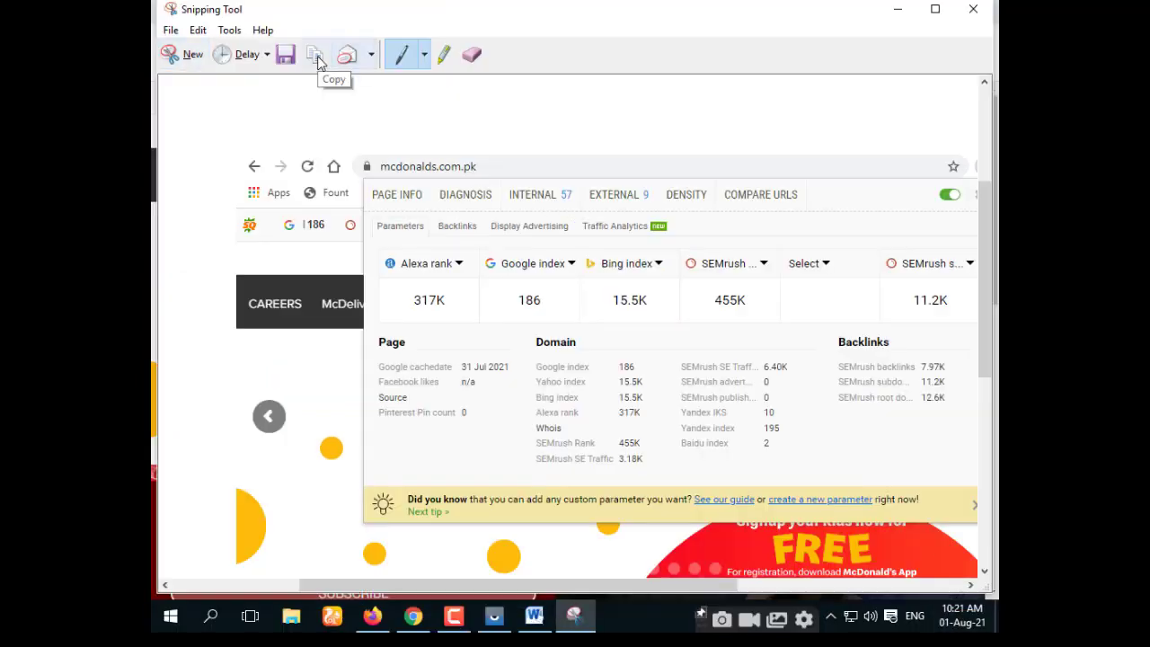
pyautogui.click(899, 10)
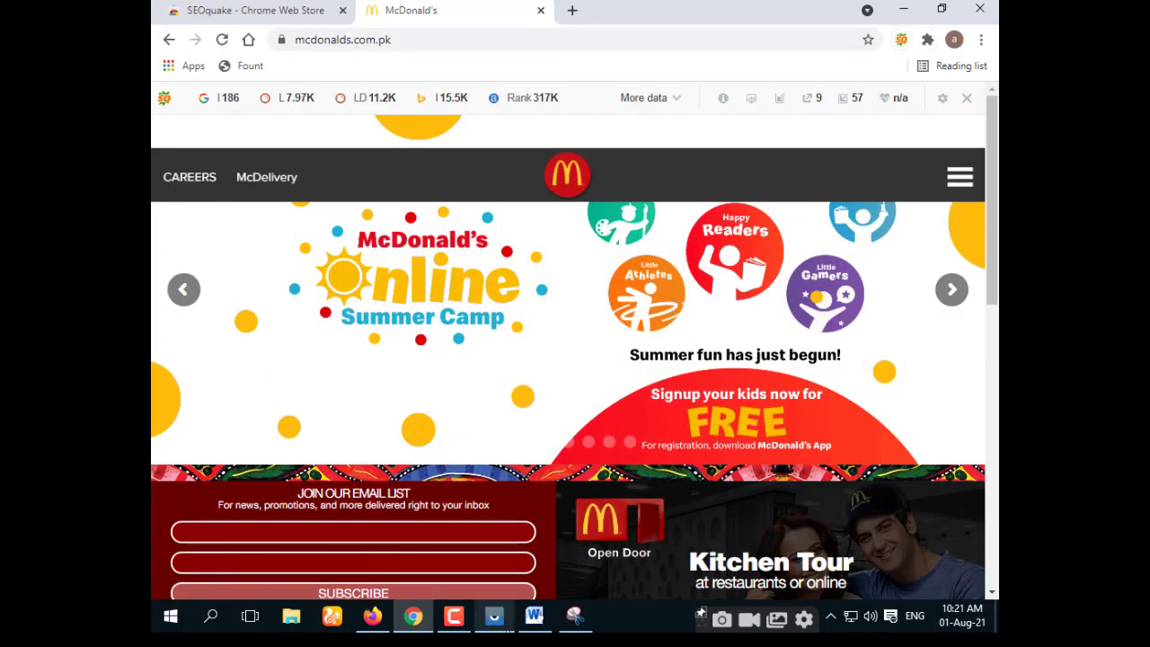
# - In Word, paste the SEOquake screenshot on a new line below Task 1's second instruction and shrink it proportionally
pyautogui.click(534, 620)
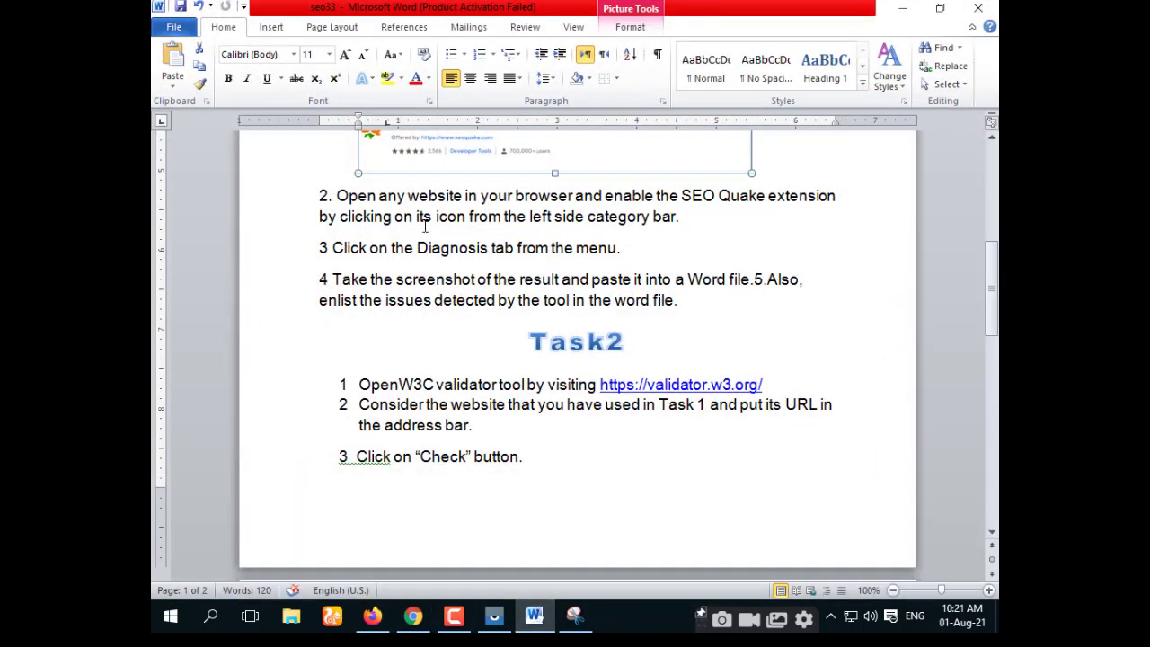
pyautogui.click(684, 217)
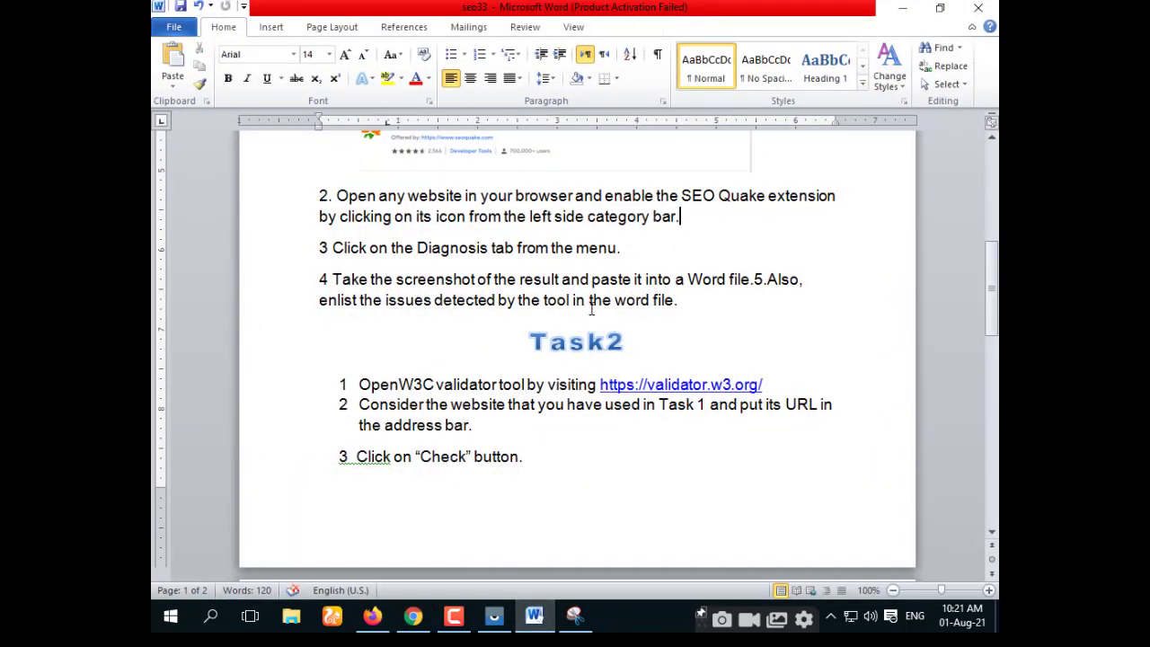
pyautogui.press('Return')
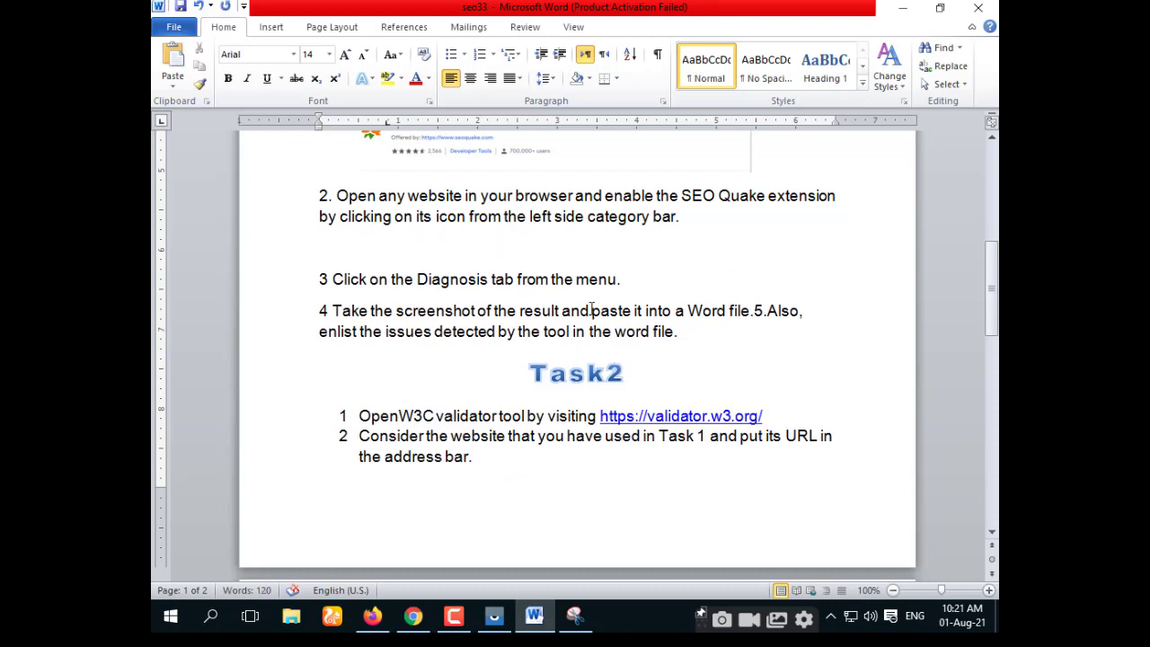
pyautogui.hotkey('ctrl', 'v')
pyautogui.click(592, 310)
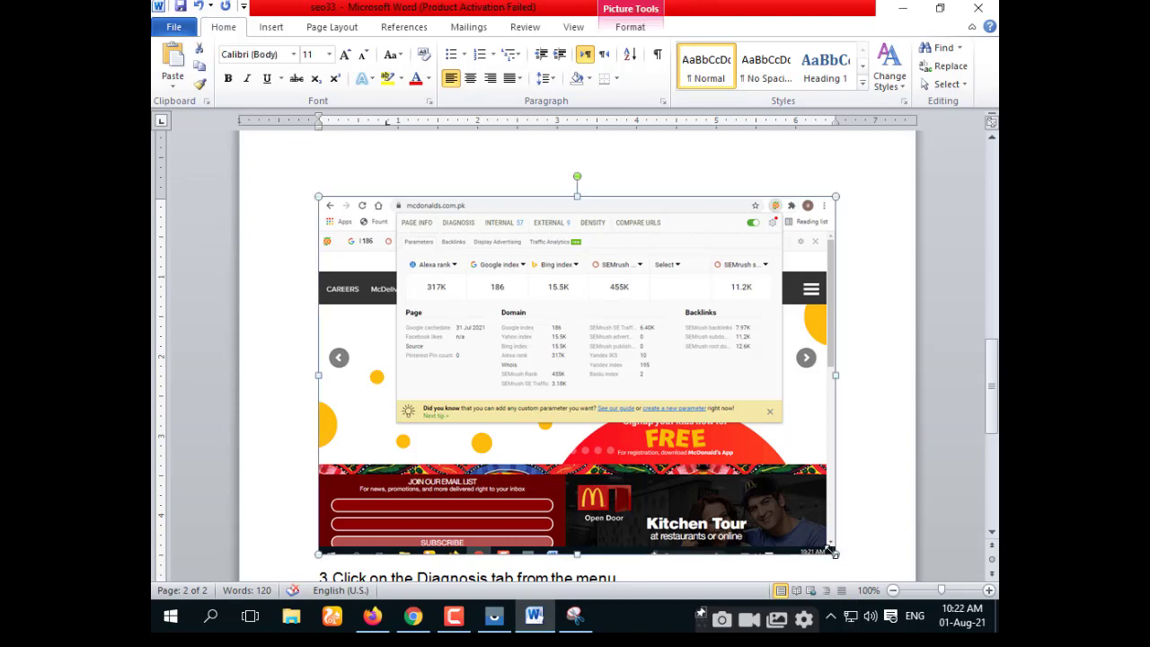
pyautogui.moveTo(832, 552); pyautogui.dragTo(599, 395)
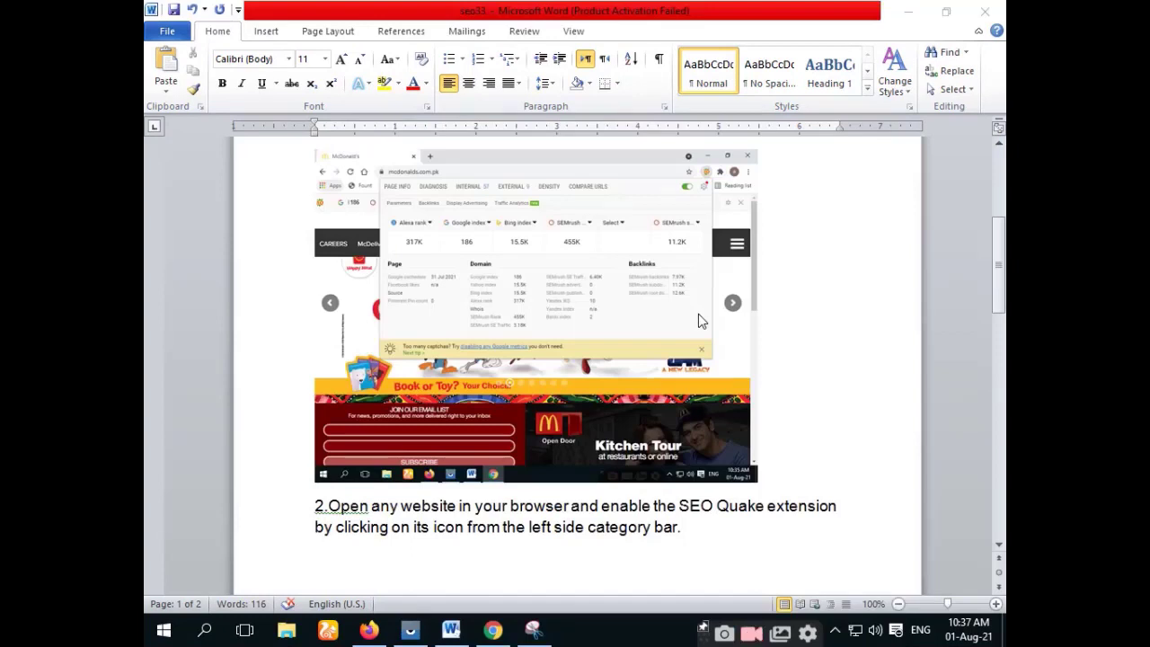
# - Shrink the McDonald's screenshot above the second instruction proportionally to about 5.1 inches wide
pyautogui.click(578, 374)
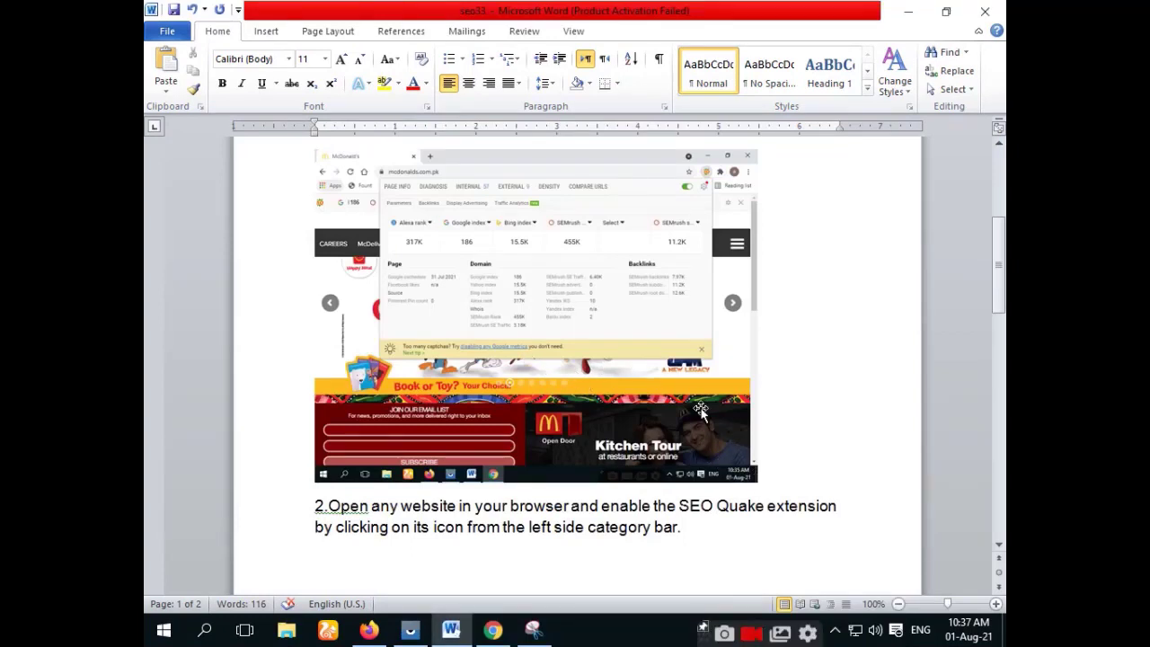
pyautogui.click(755, 481)
pyautogui.moveTo(757, 482); pyautogui.dragTo(725, 458)
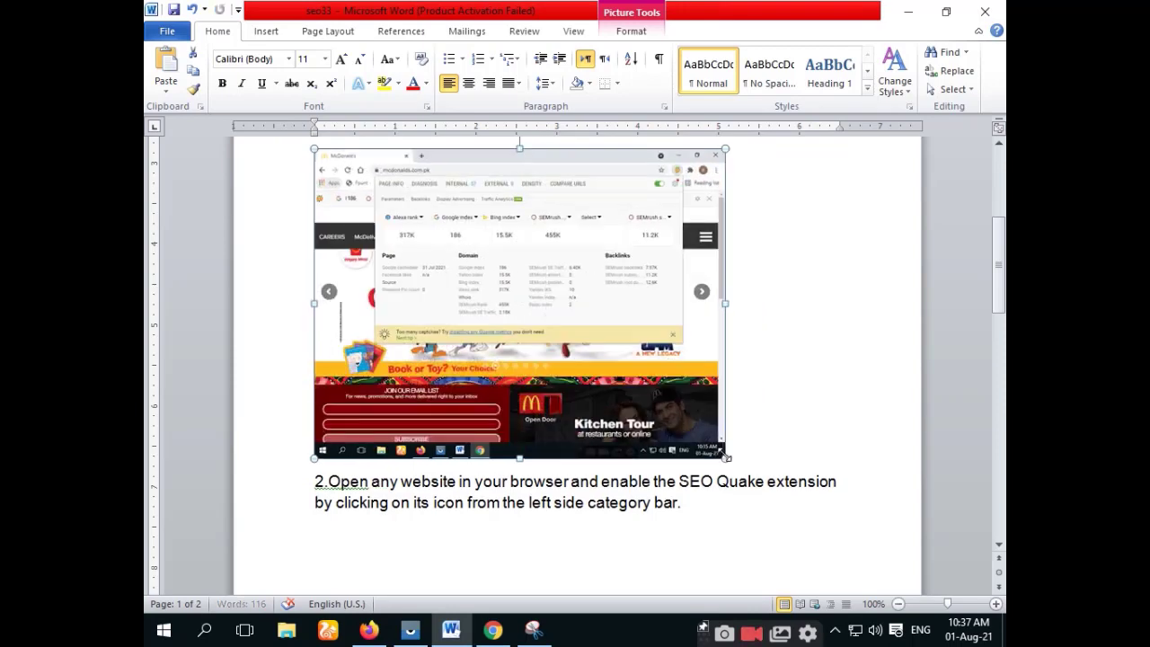
# - Check Task 1's third instruction in Word, switch to Chrome and open SEOquake's Diagnosis report for mcdonalds.com.pk
pyautogui.scroll(-6, 731, 384)
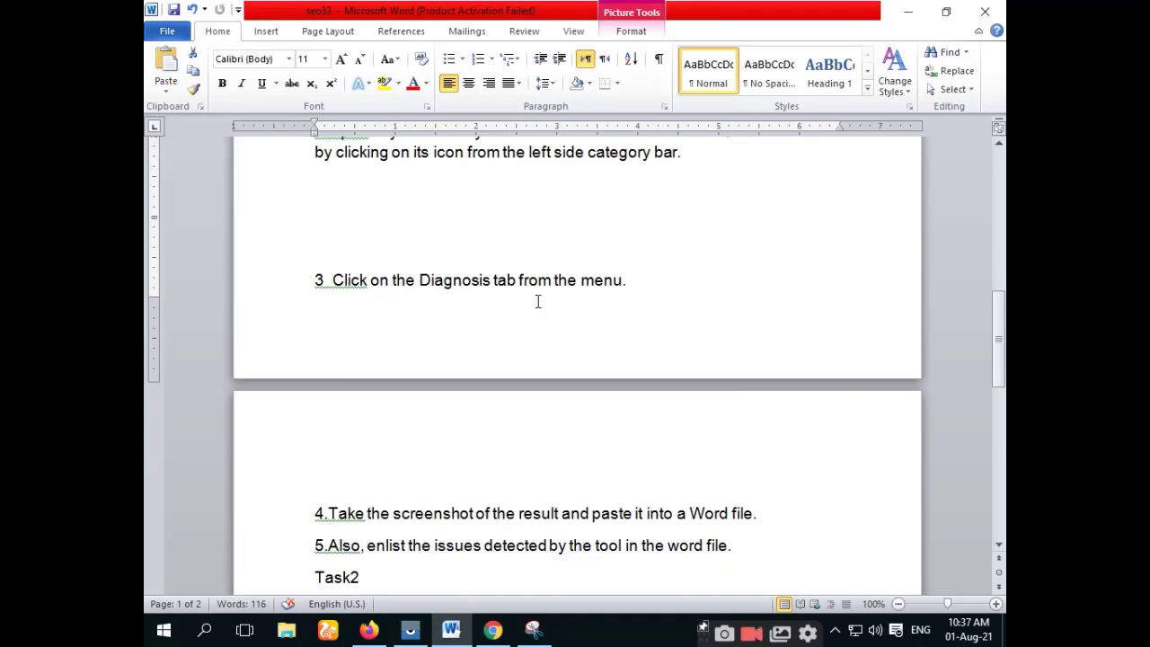
pyautogui.click(369, 630)
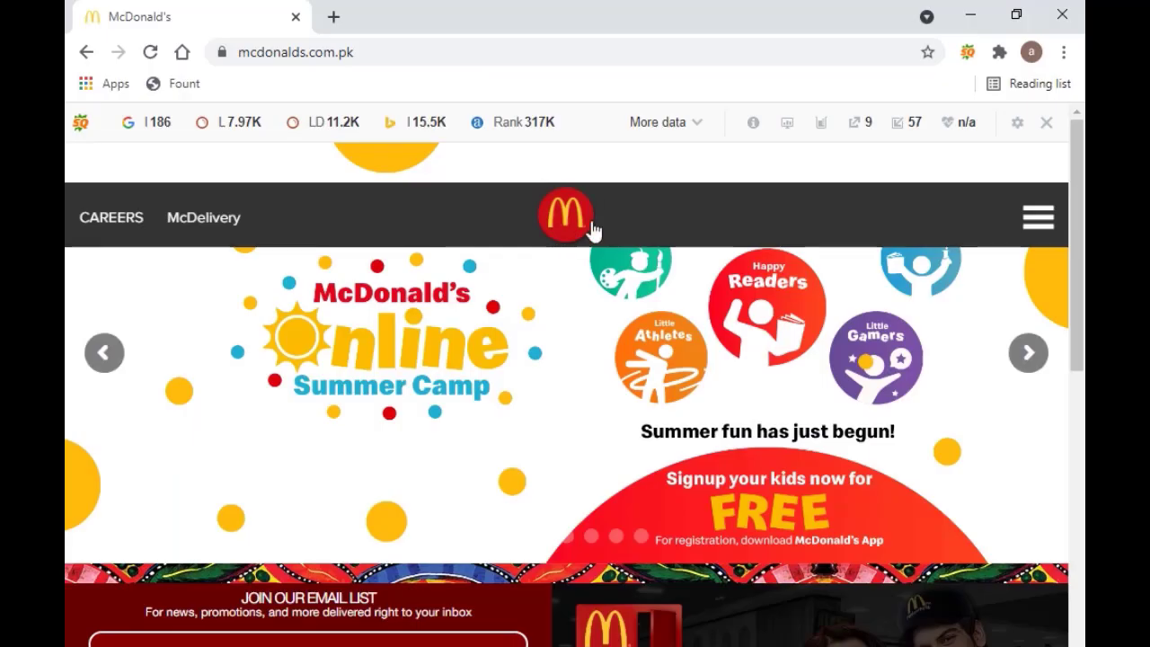
pyautogui.click(968, 52)
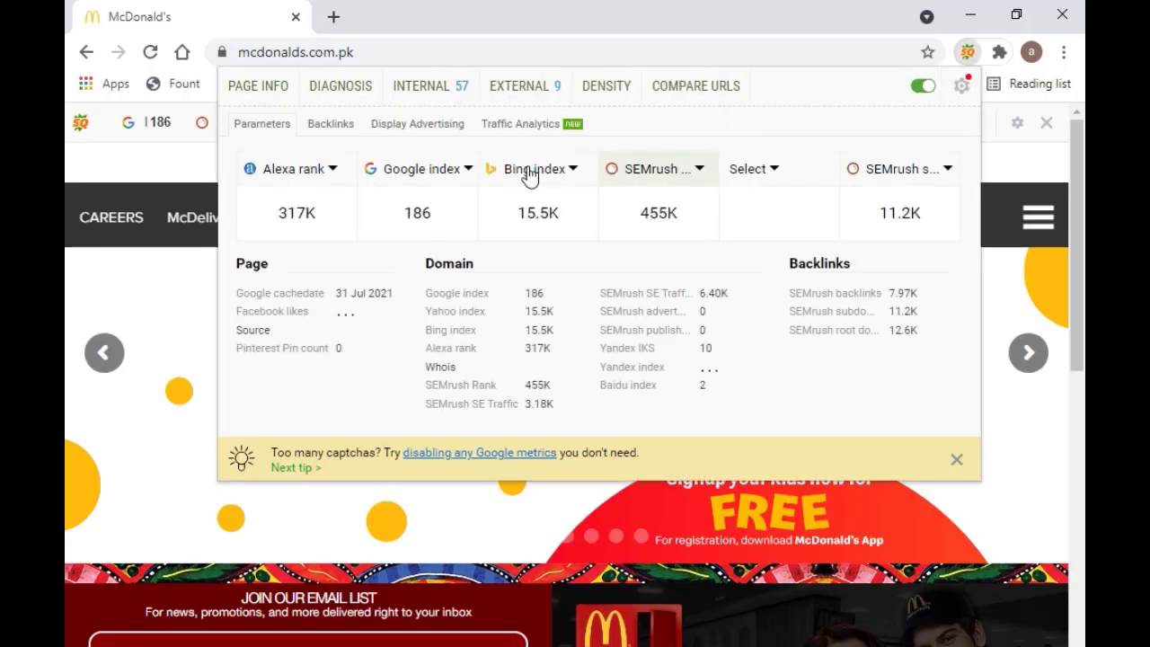
pyautogui.click(335, 88)
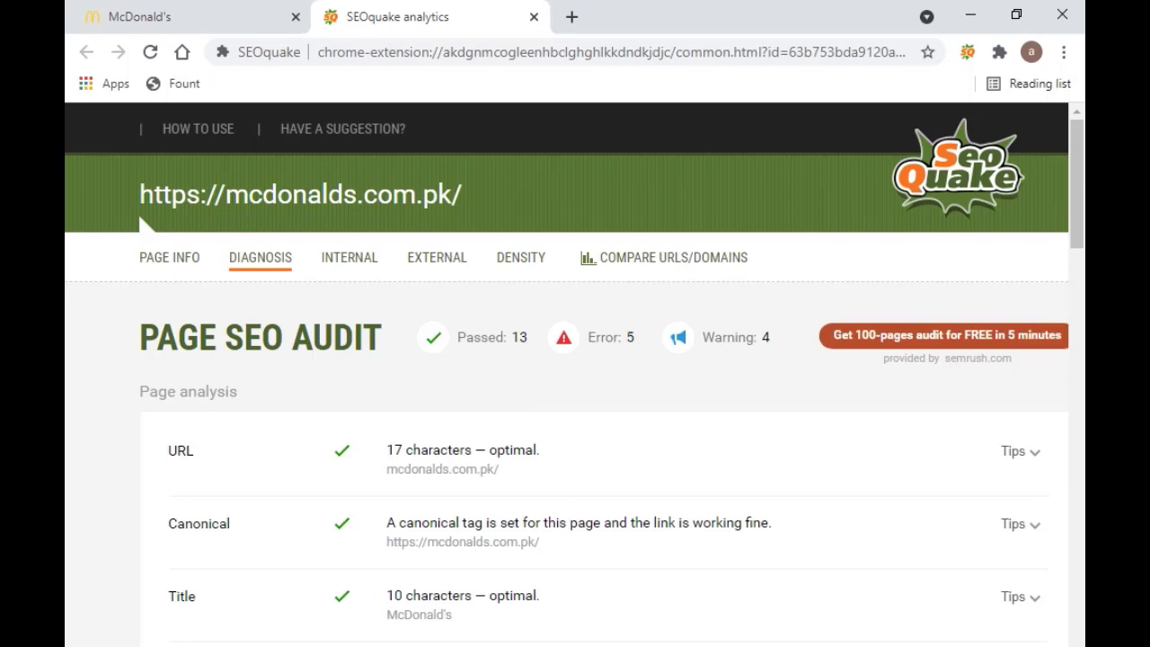
# - Capture the Page SEO Audit report with a new Snipping Tool snip and minimize the tool
pyautogui.hotkey('alt', 'Tab')
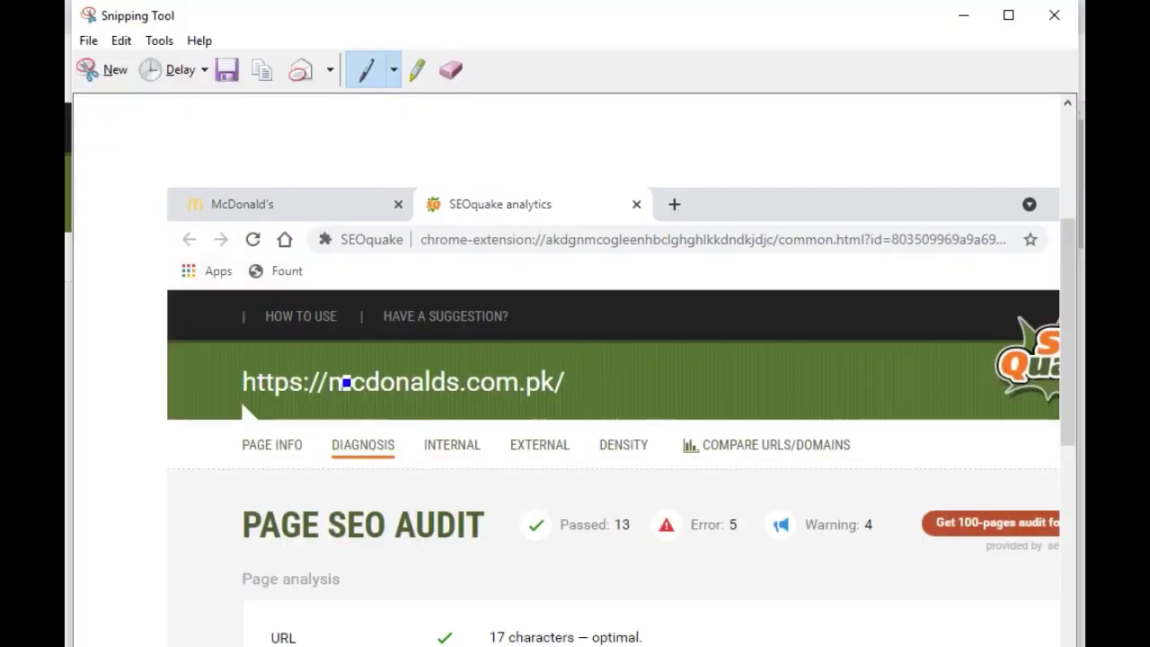
pyautogui.click(115, 77)
pyautogui.moveTo(68, 2); pyautogui.dragTo(1085, 646)
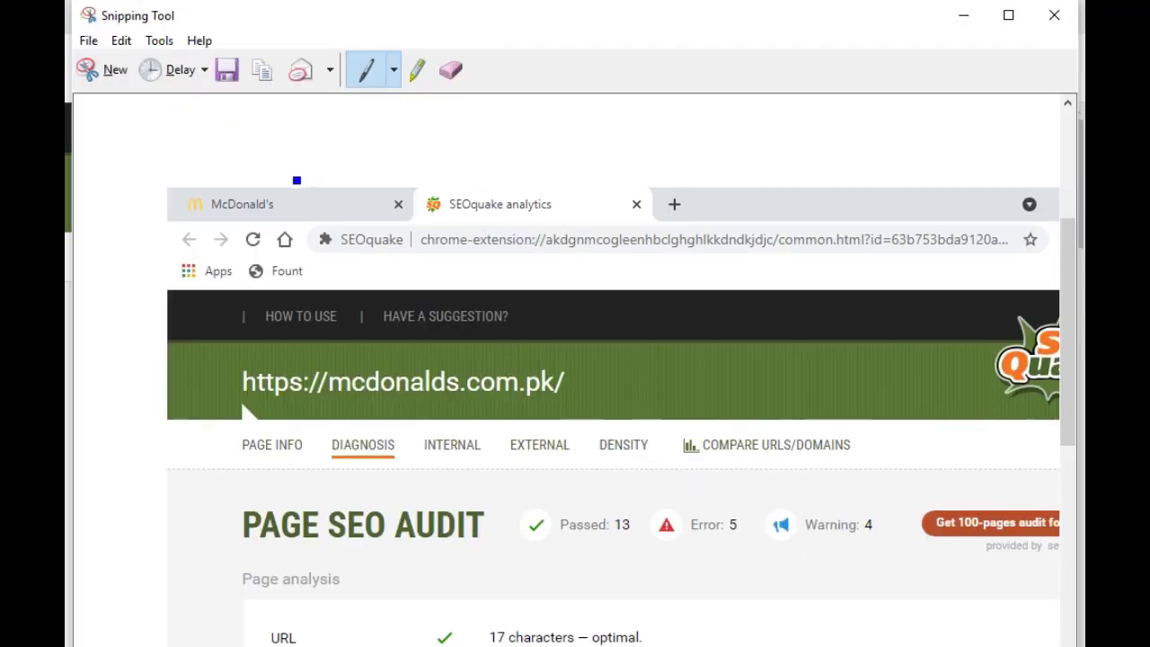
pyautogui.click(962, 15)
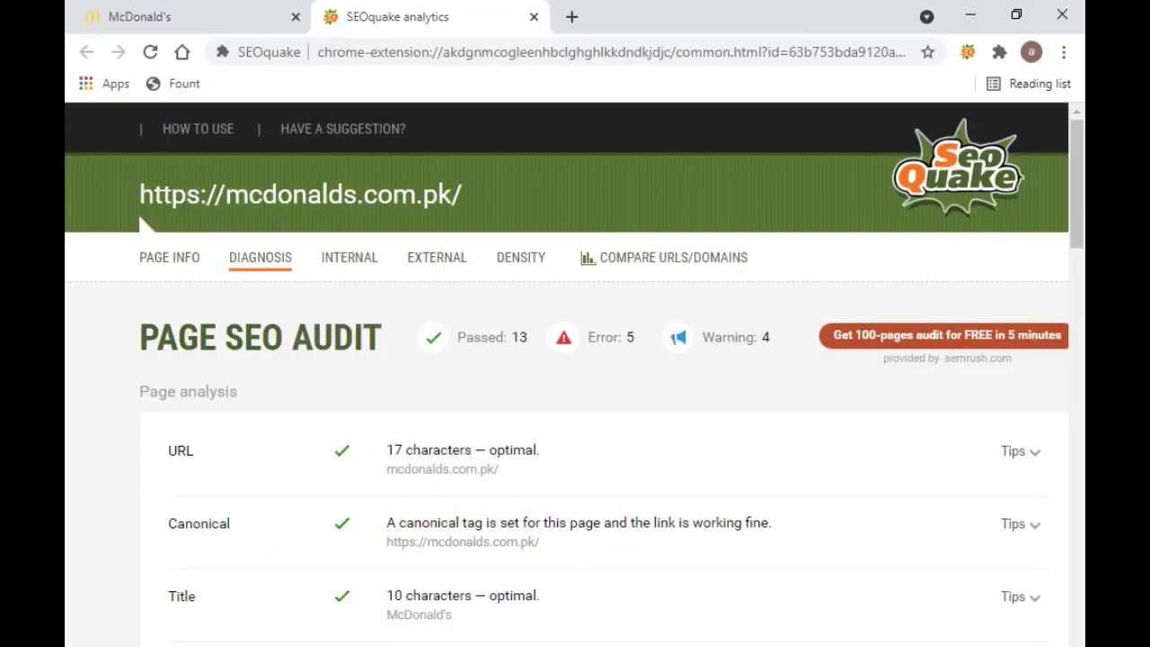
# - In Word, paste the Page SEO Audit screenshot on a new line below Task 1's fourth instruction
pyautogui.hotkey('alt', 'Tab')
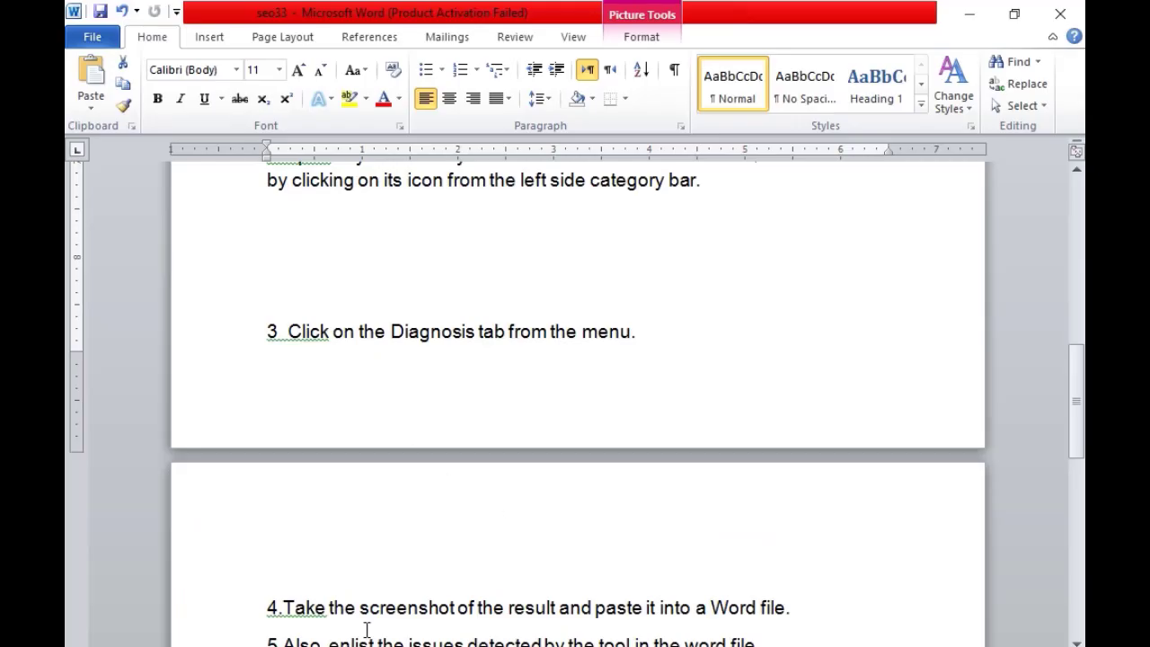
pyautogui.click(793, 607)
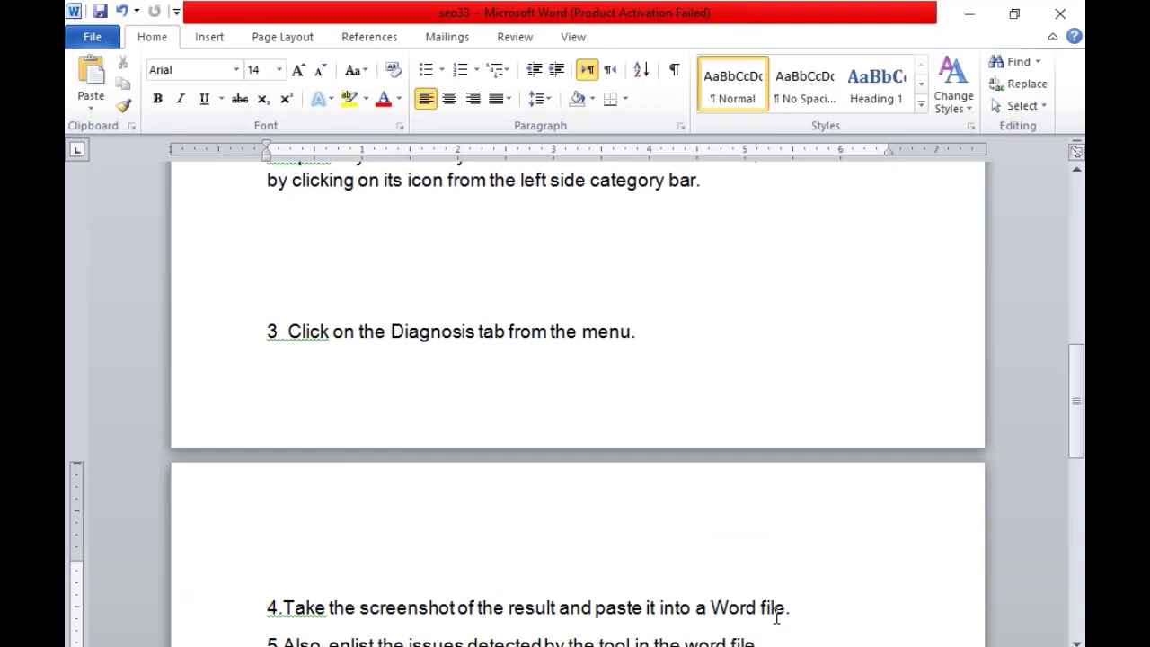
pyautogui.press('Return')
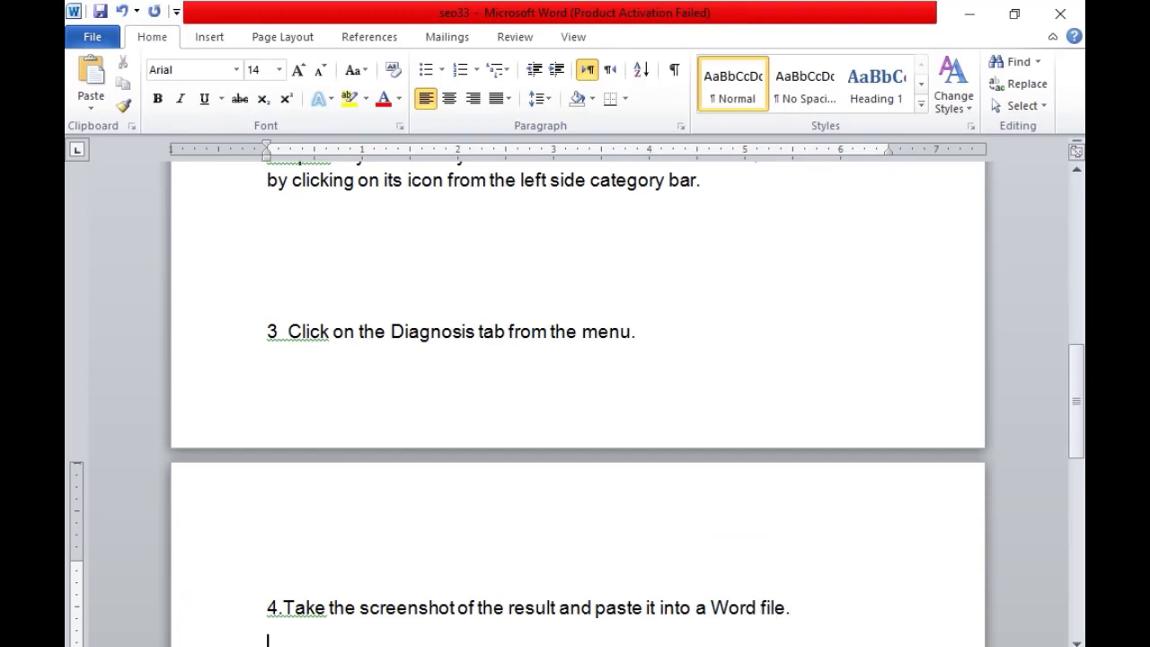
pyautogui.hotkey('ctrl', 'v')
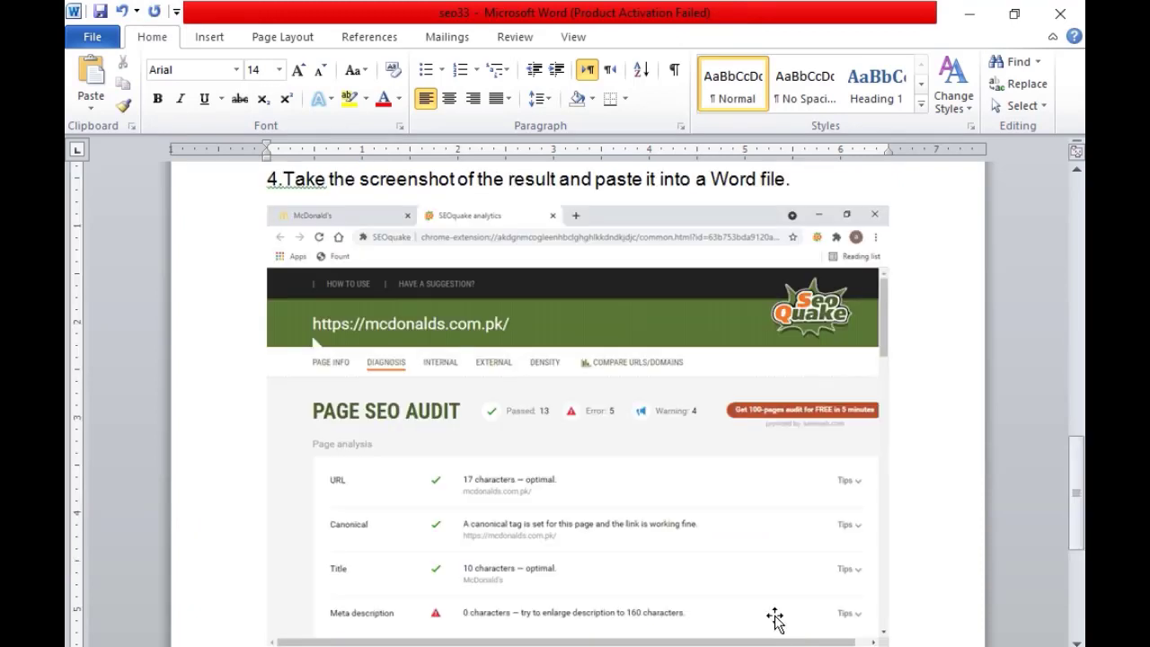
pyautogui.scroll(-3, 831, 512)
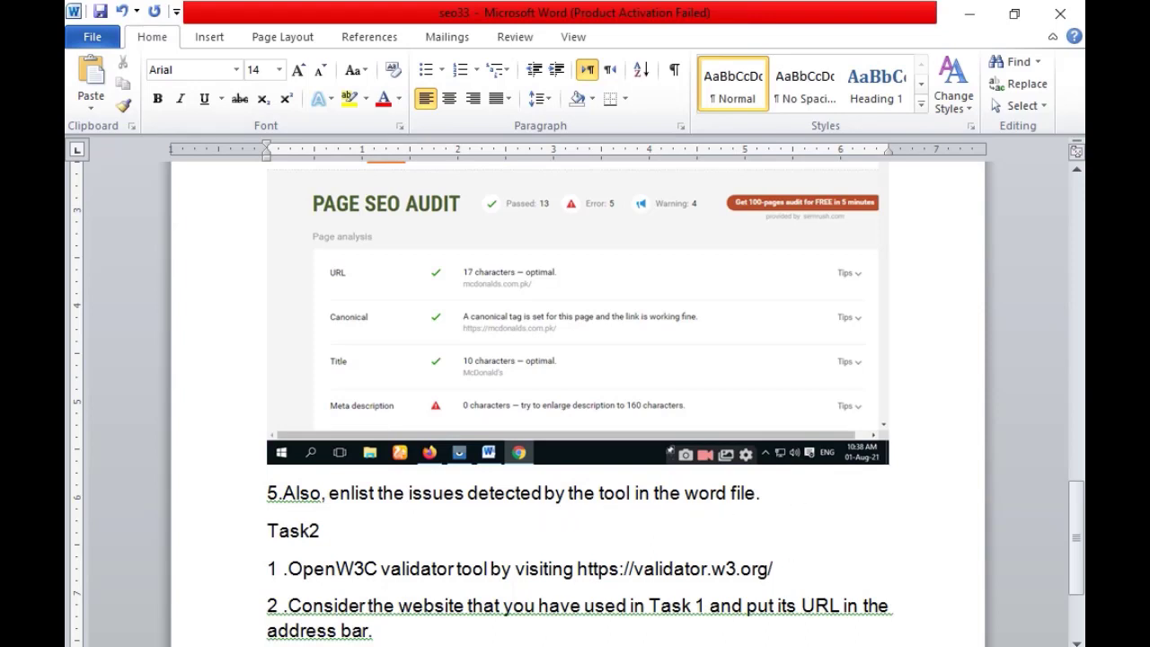
# - Switch to the SEOquake audit in Chrome and copy the Meta description issue with its explanation
pyautogui.hotkey('alt', 'Tab')
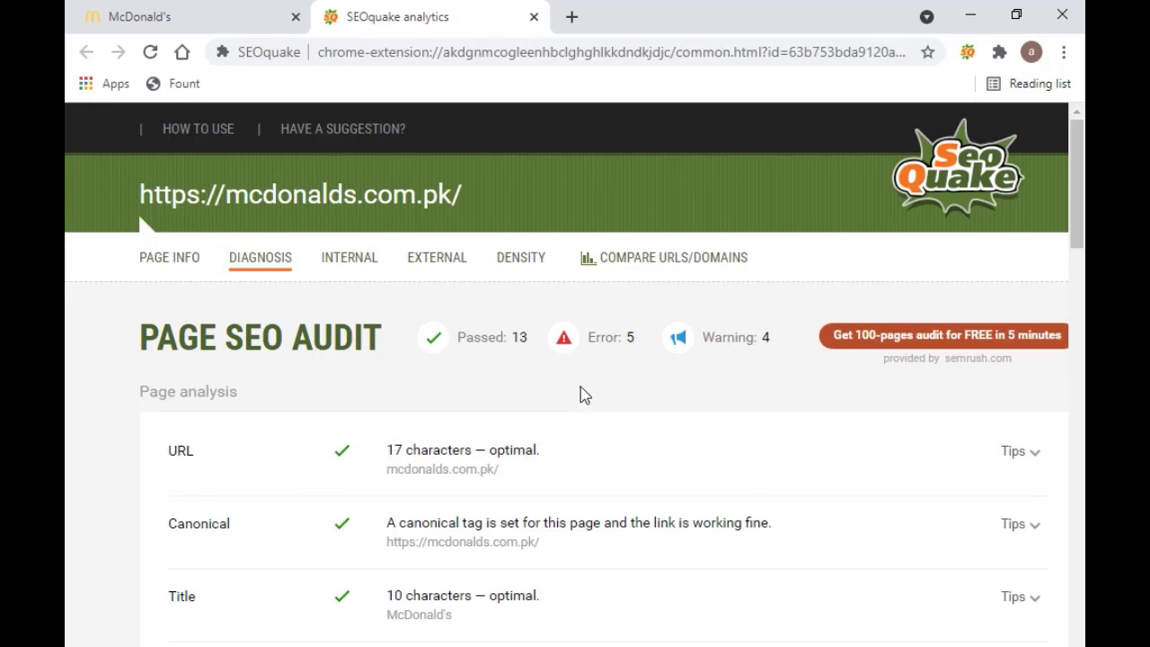
pyautogui.scroll(-5, 567, 458)
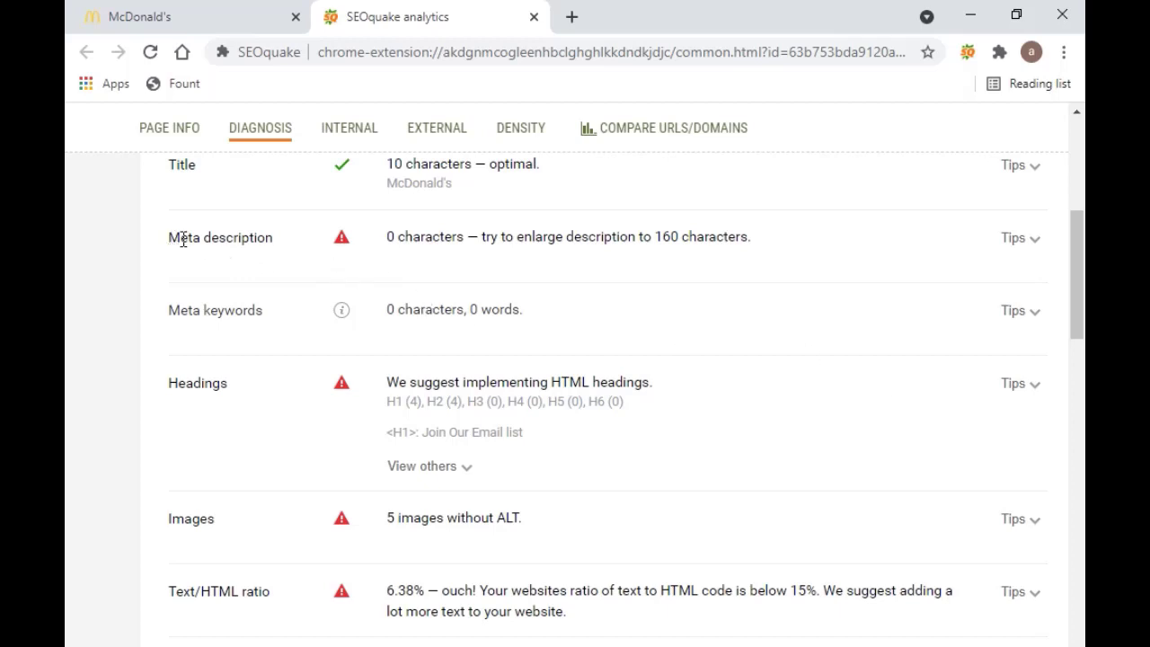
pyautogui.moveTo(169, 239); pyautogui.dragTo(762, 252)
pyautogui.hotkey('ctrl', 'c')
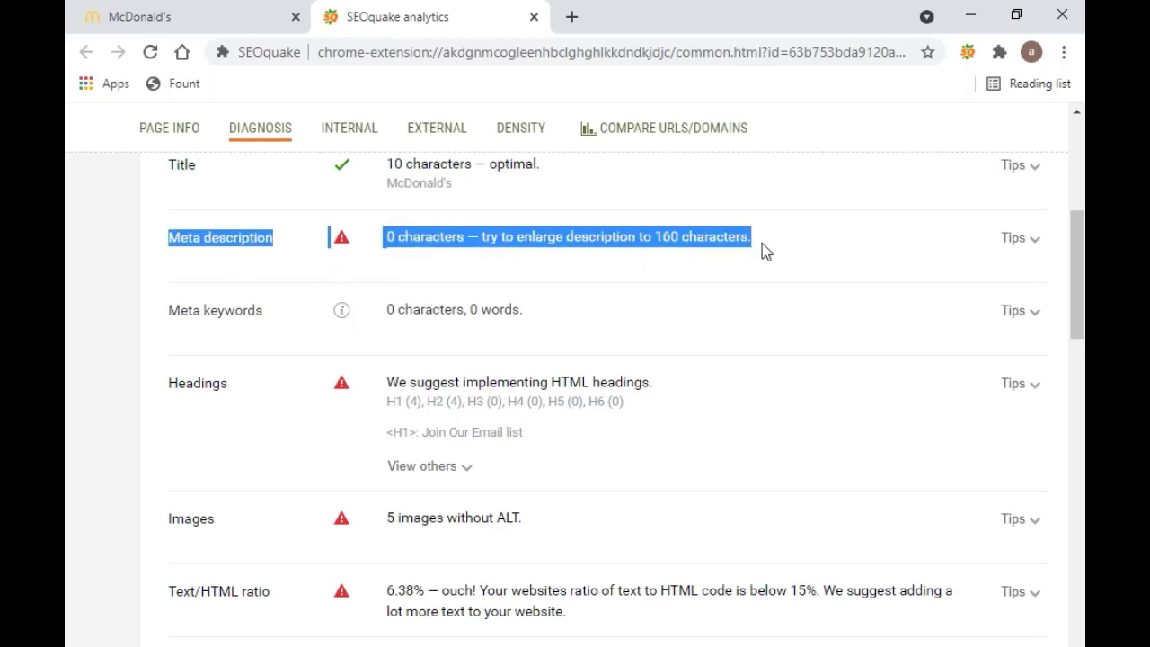
pyautogui.rightClick(721, 246)
pyautogui.click(733, 260)
# - In Word, add "1:" below Task 1's fifth instruction, paste the Meta description issue and remove the blank lines inside it
pyautogui.hotkey('alt', 'Tab')
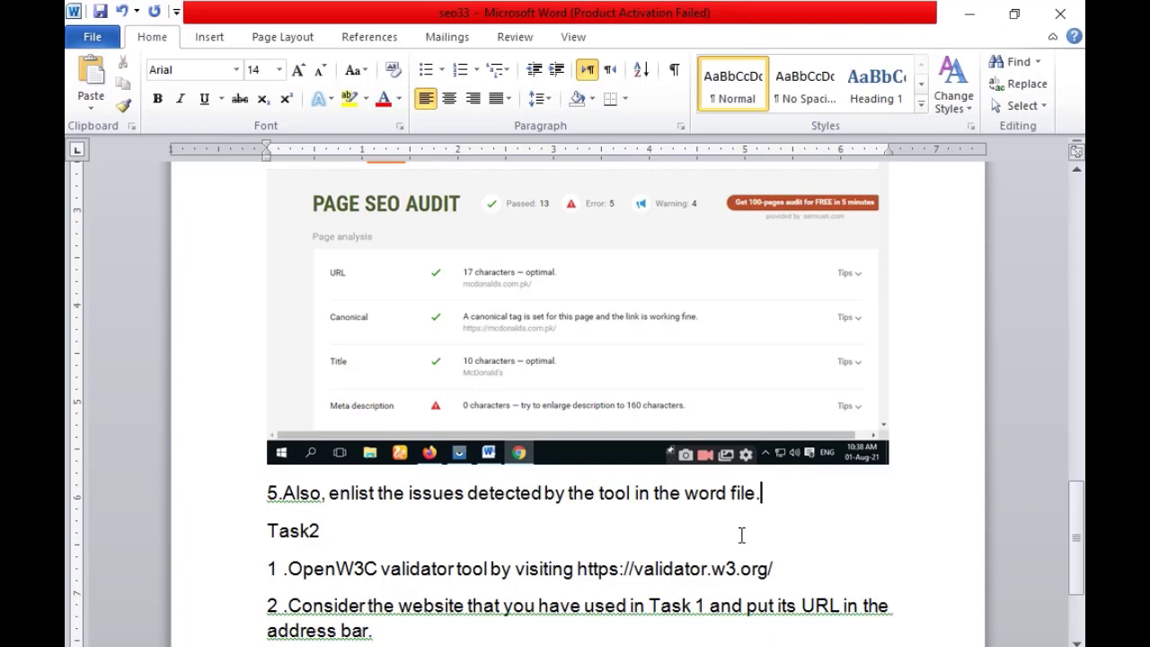
pyautogui.press('Return')
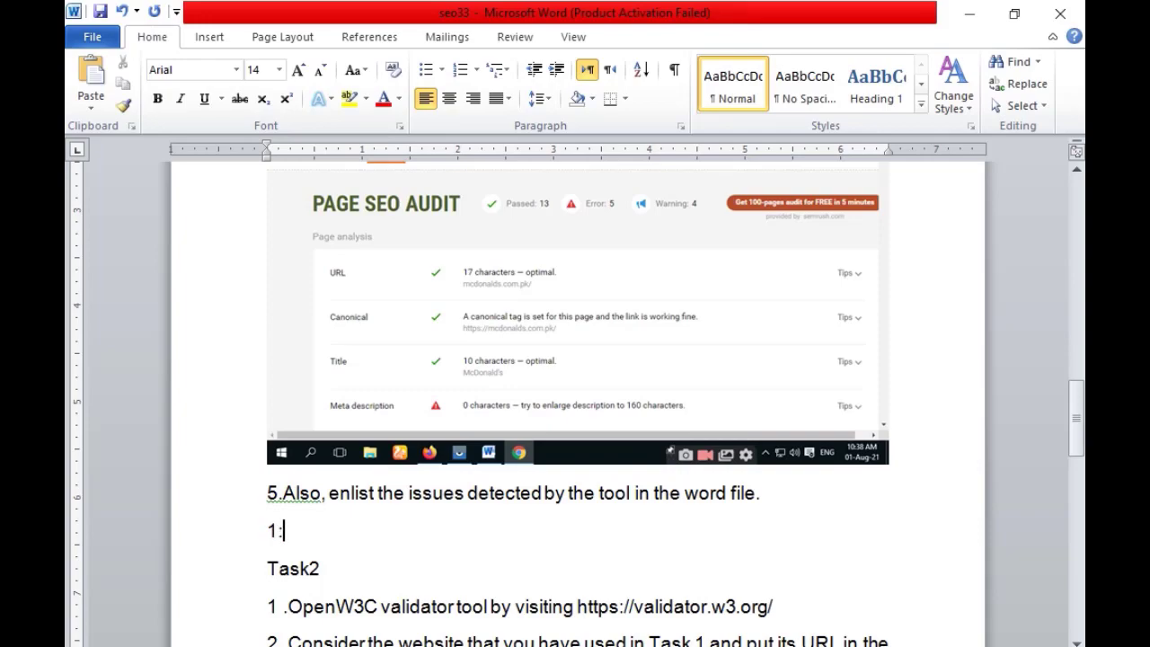
pyautogui.hotkey('ctrl', 'v')
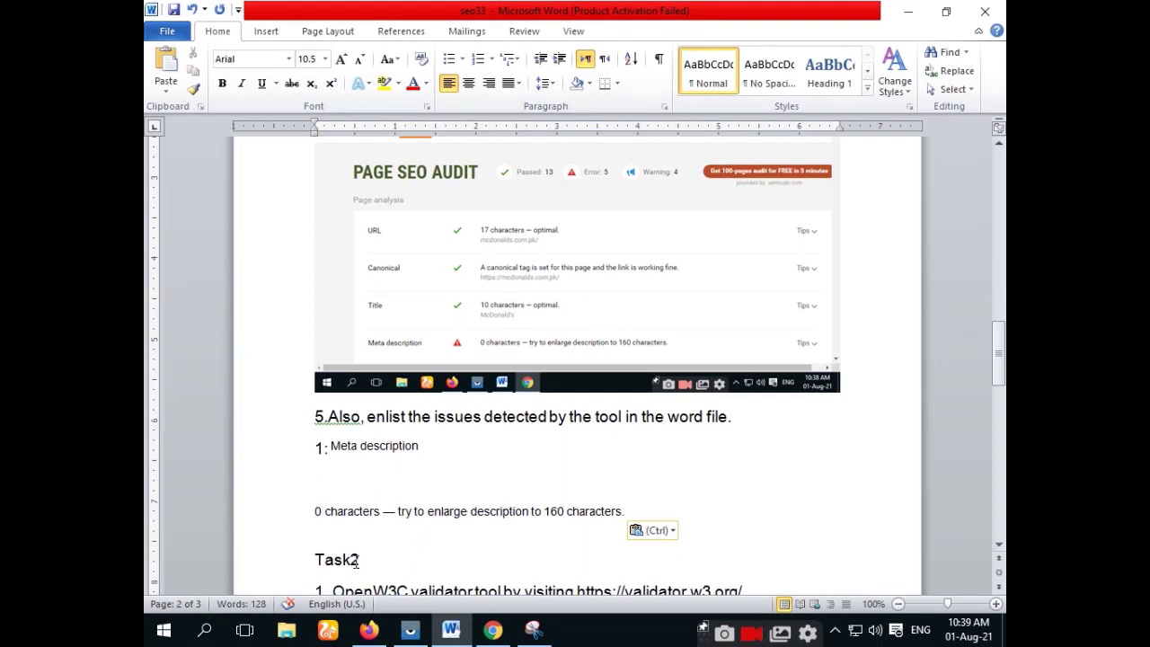
pyautogui.press('BackSpace')
pyautogui.press('BackSpace')
pyautogui.press('BackSpace')
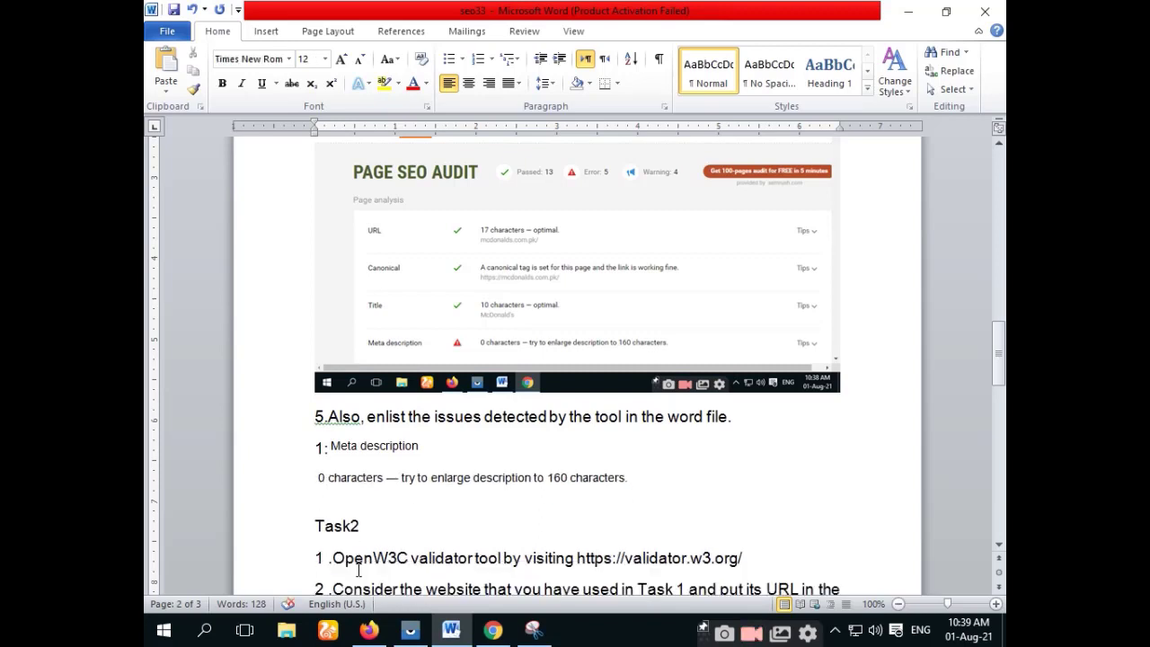
# - Begin the second issue entry with "2:" after the Meta description text
pyautogui.press('Right')
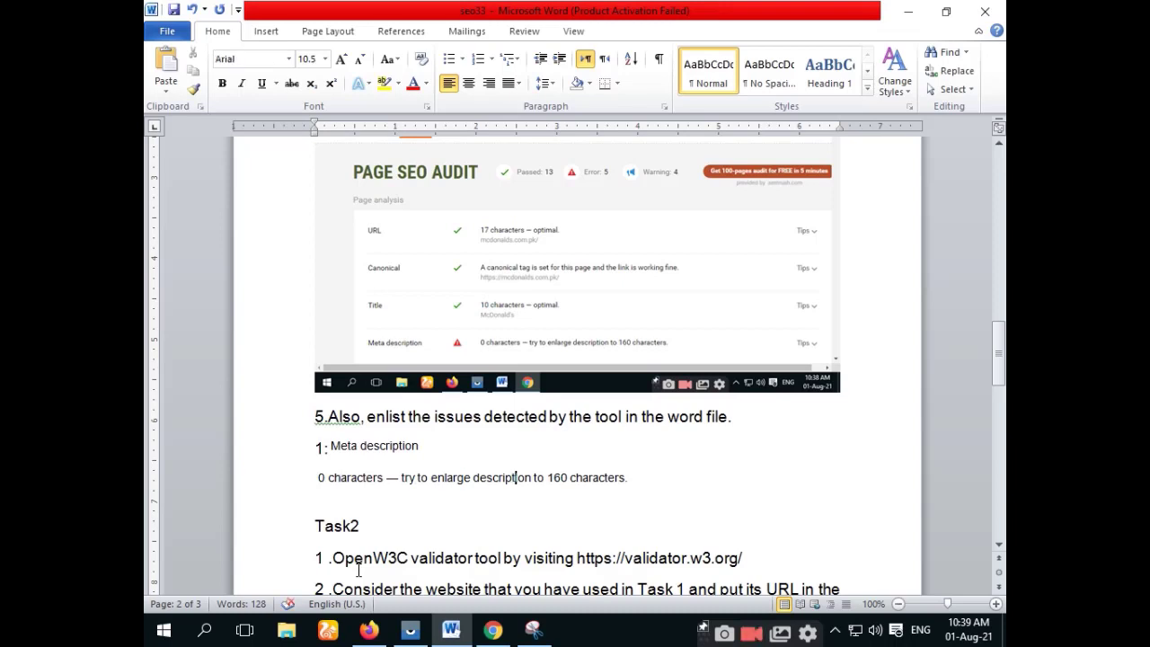
pyautogui.press('Left')
pyautogui.press('Right')
pyautogui.write('2:')
# - Switch to the SEOquake audit in Chrome and copy the Headings issue with its explanation
pyautogui.click(451, 629)
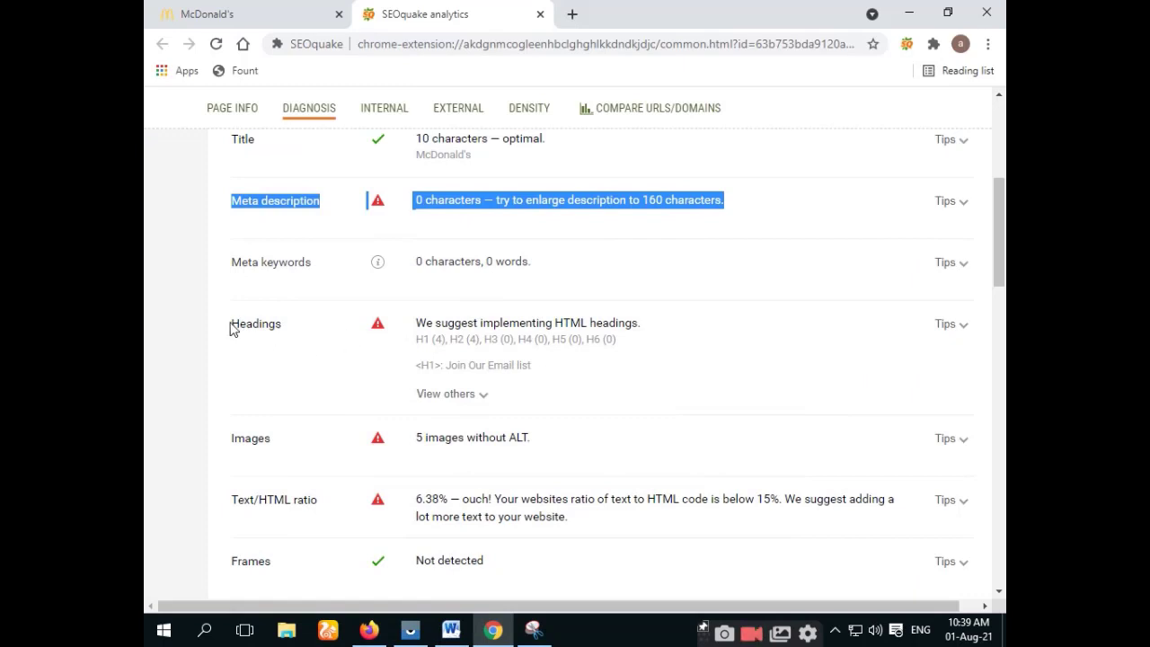
pyautogui.moveTo(231, 329); pyautogui.dragTo(609, 339)
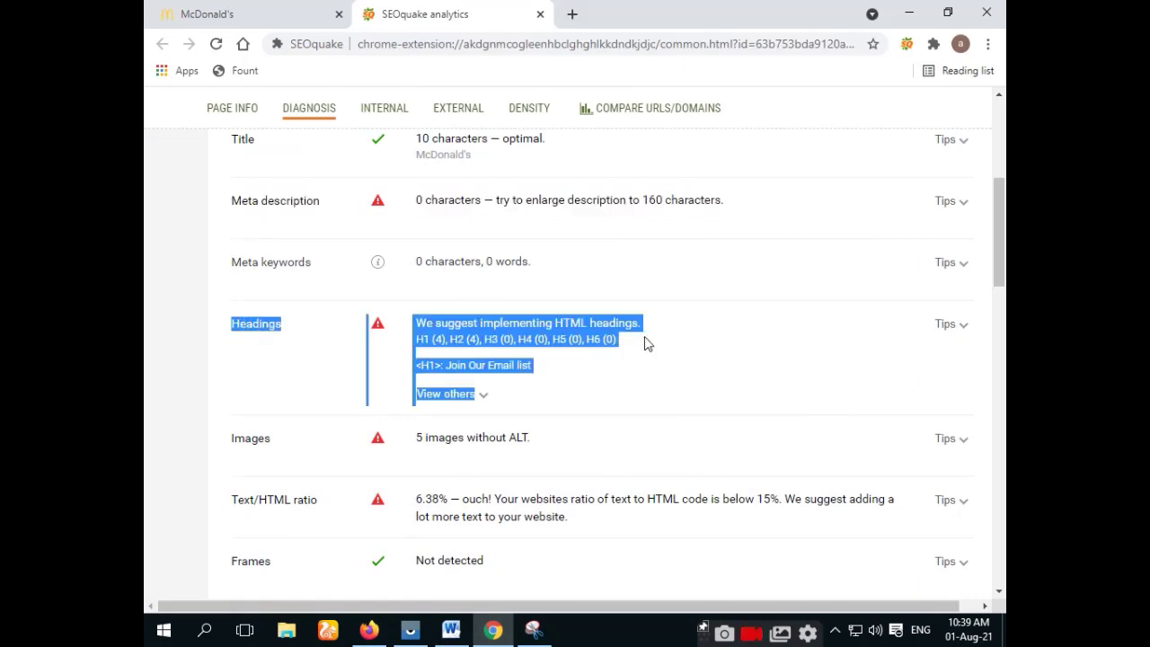
pyautogui.rightClick(500, 352)
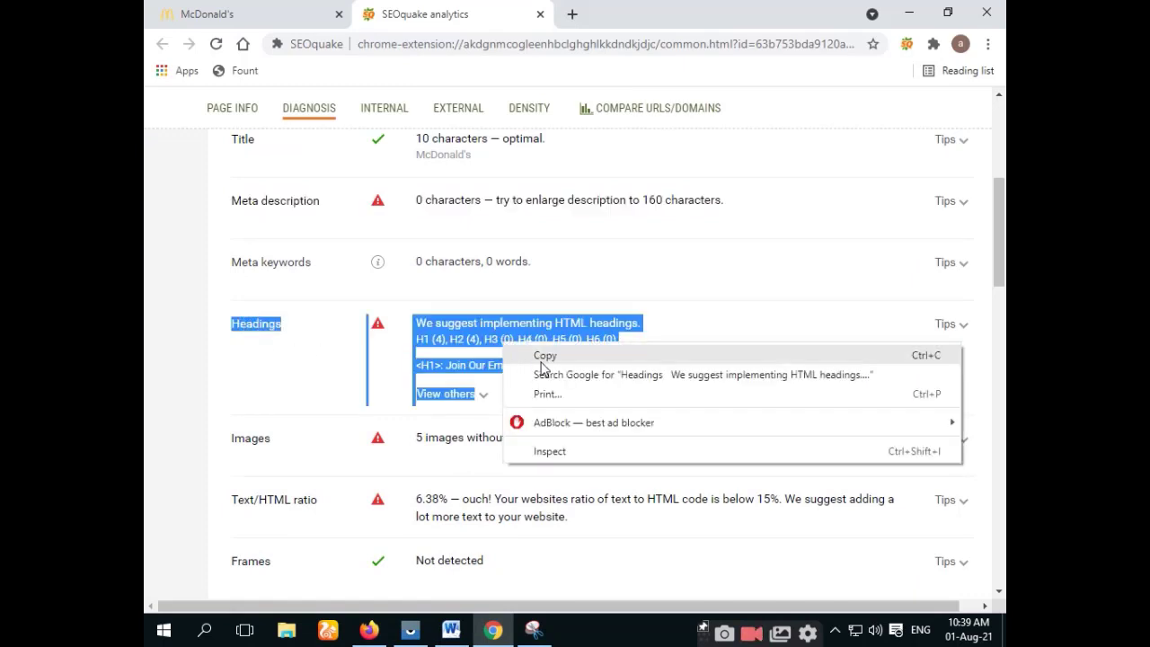
pyautogui.click(541, 363)
# - In Word, paste the Headings issue after "2:" and begin the third entry below it with "3:"
pyautogui.click(452, 634)
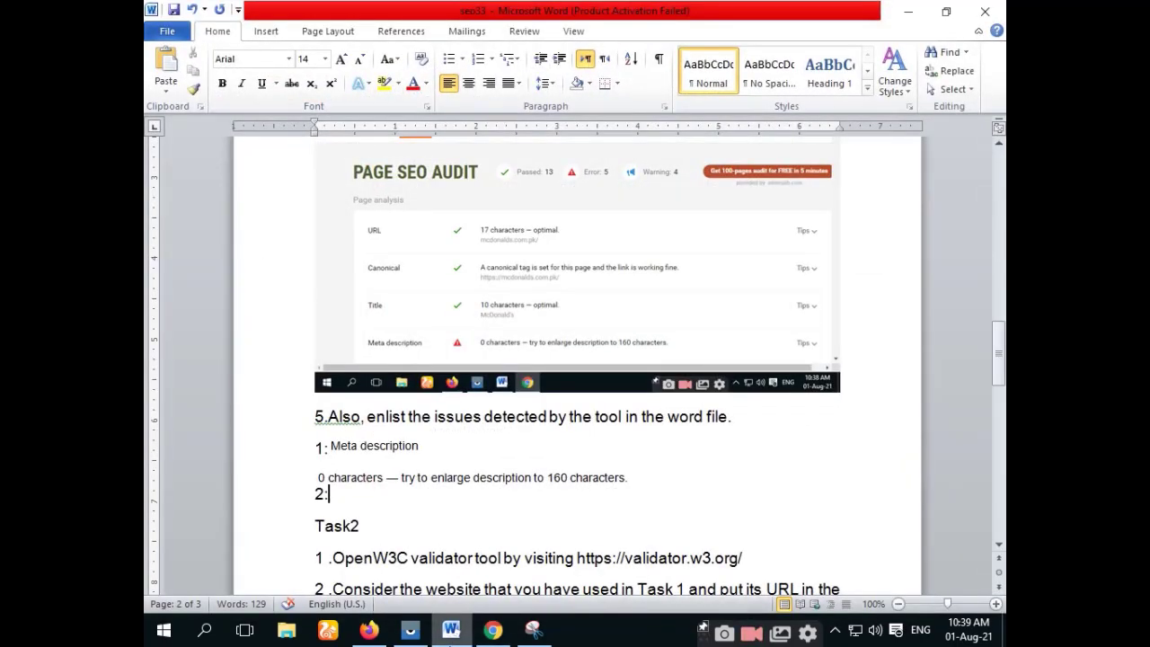
pyautogui.hotkey('ctrl', 'v')
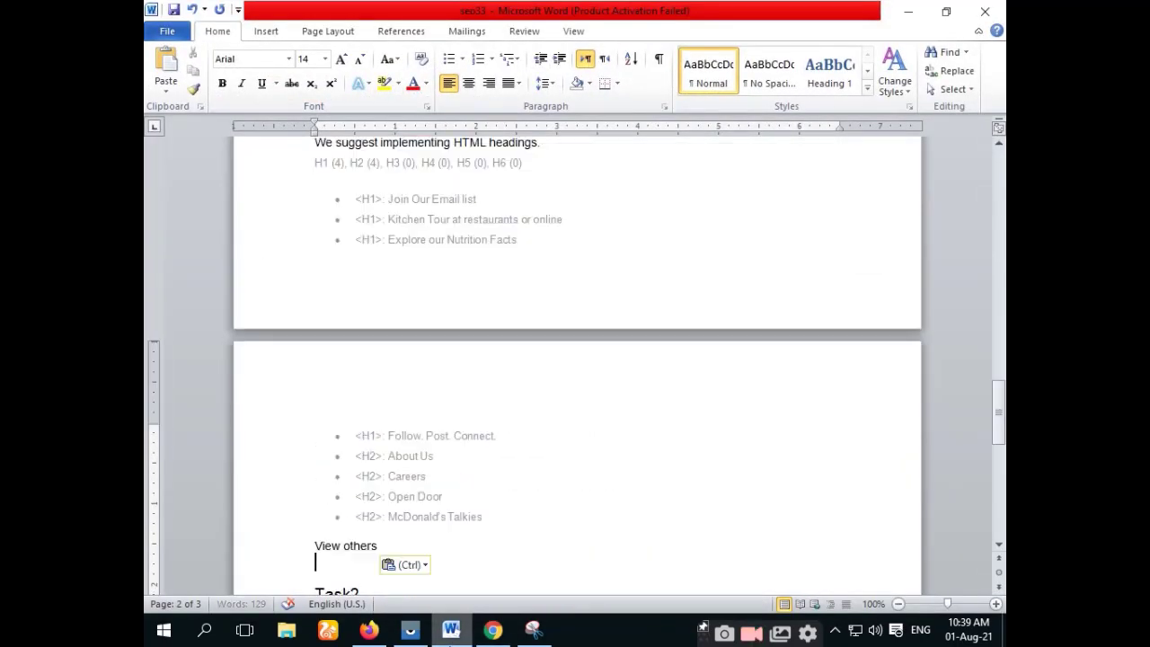
pyautogui.scroll(-1, 389, 519)
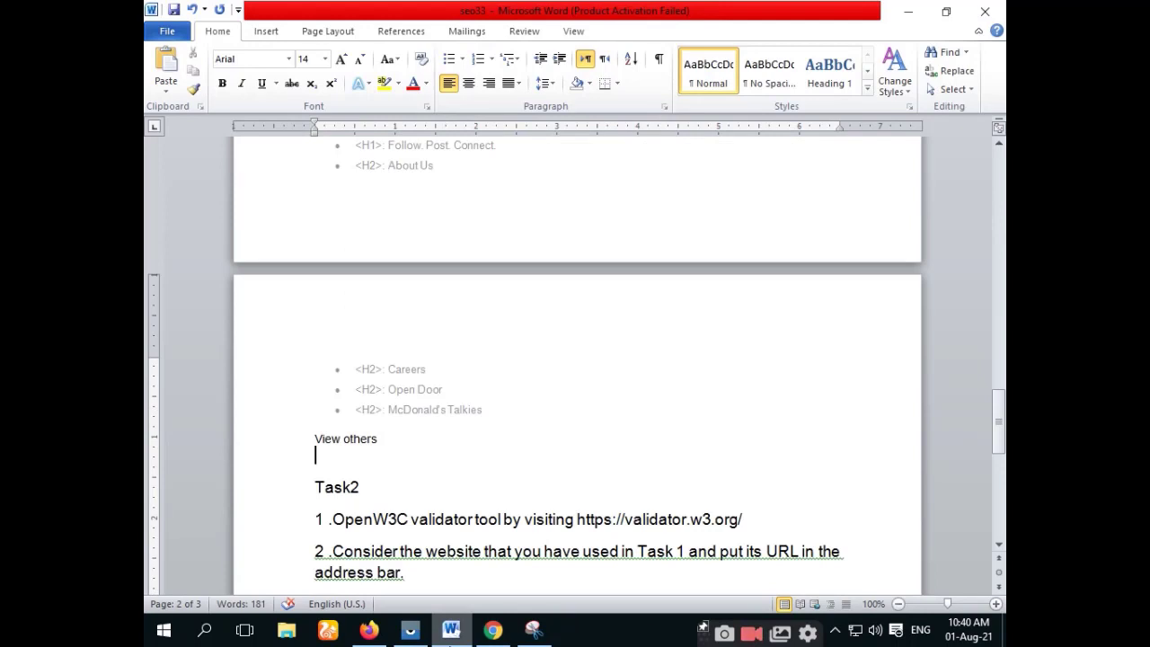
pyautogui.write('3:')
# - Switch to the SEOquake audit in Chrome and copy the Images explanation "5 images without ALT."
pyautogui.click(459, 542)
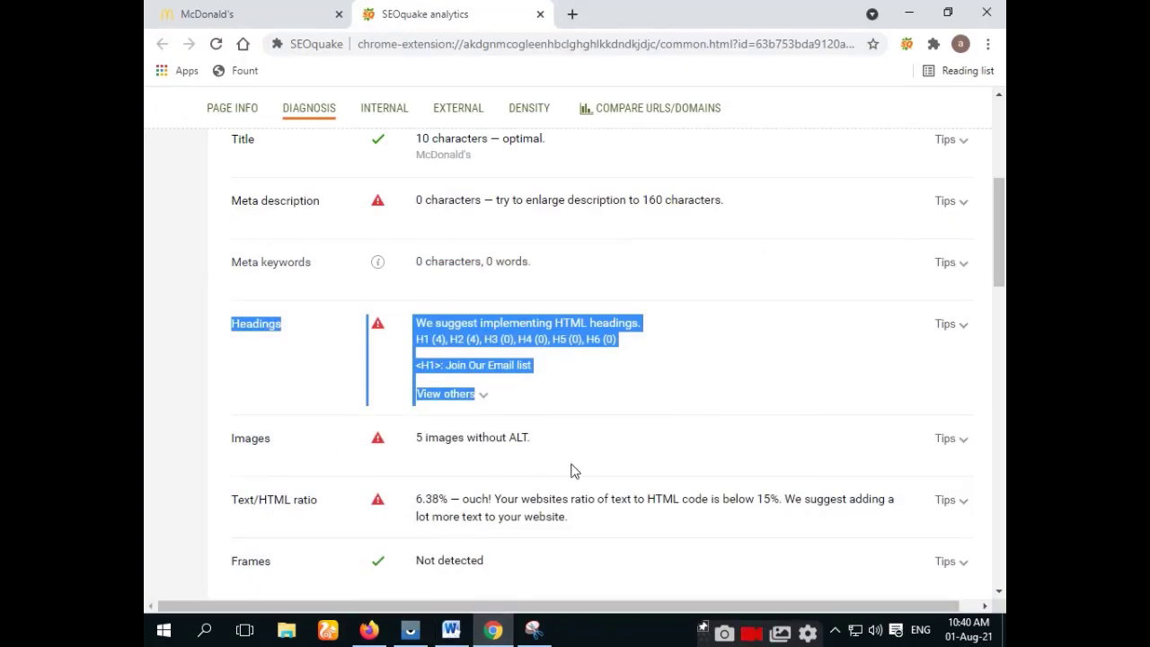
pyautogui.click(230, 444)
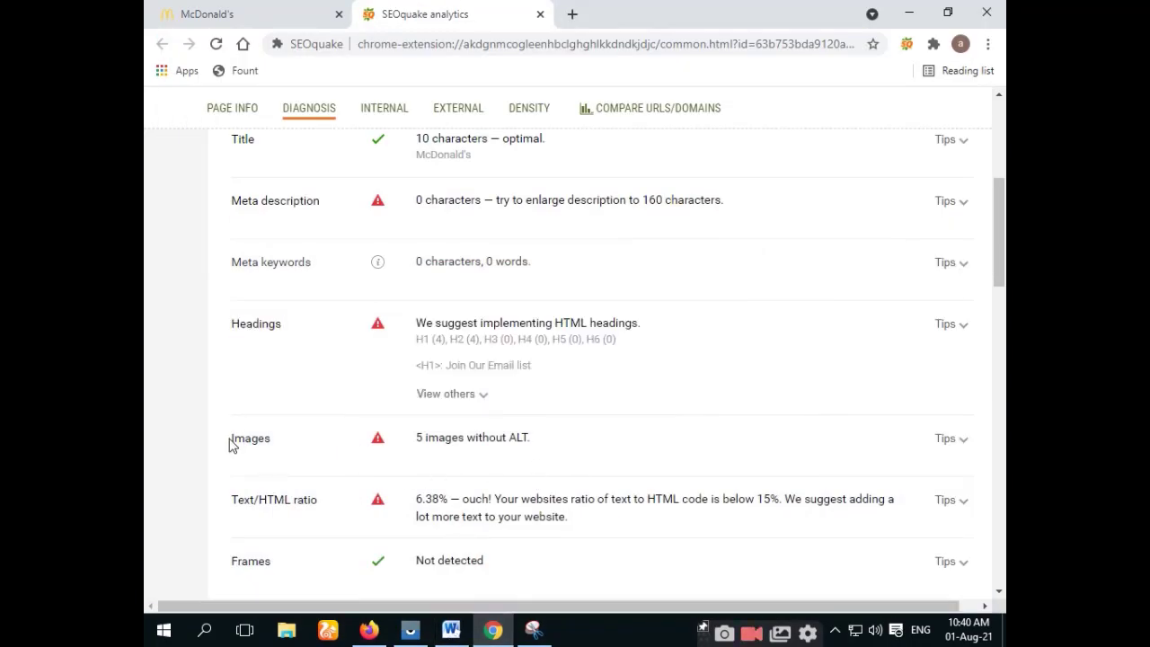
pyautogui.moveTo(230, 444); pyautogui.dragTo(552, 437)
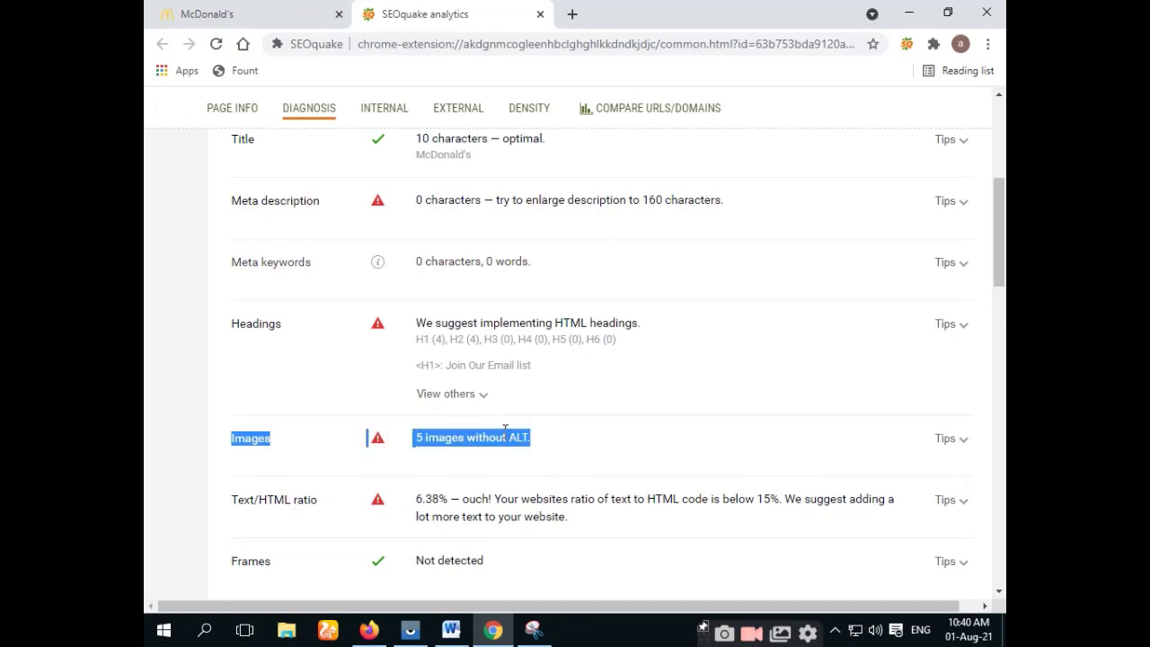
pyautogui.rightClick(507, 435)
pyautogui.click(532, 448)
pyautogui.click(561, 450)
pyautogui.moveTo(413, 439); pyautogui.dragTo(538, 439)
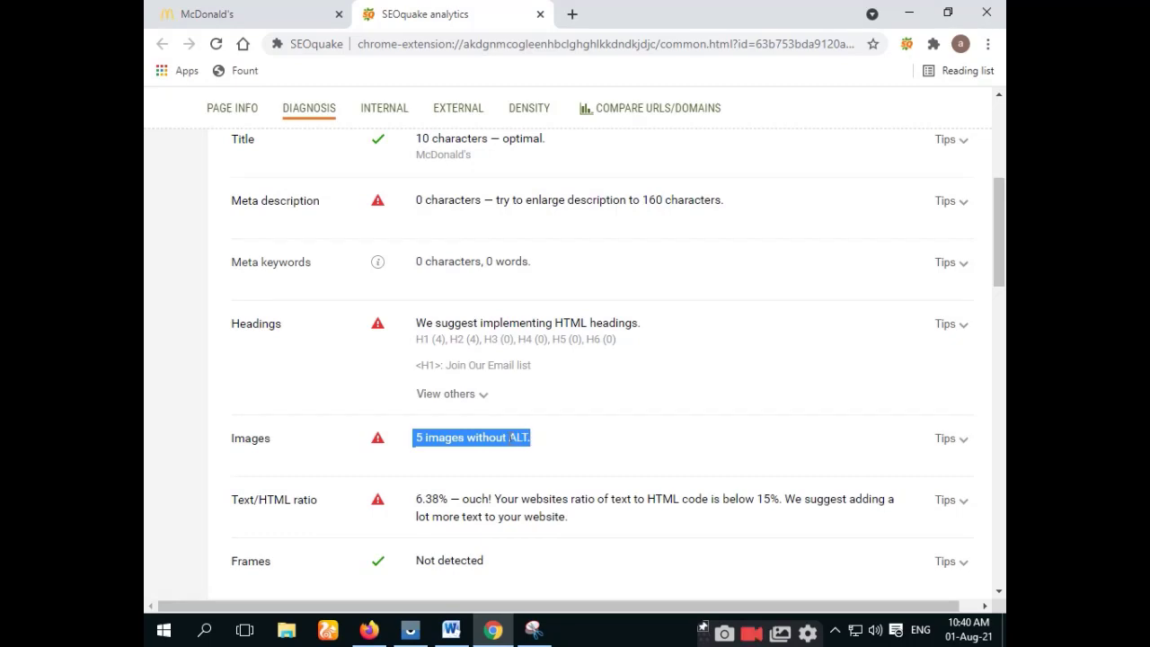
pyautogui.rightClick(513, 438)
pyautogui.click(566, 451)
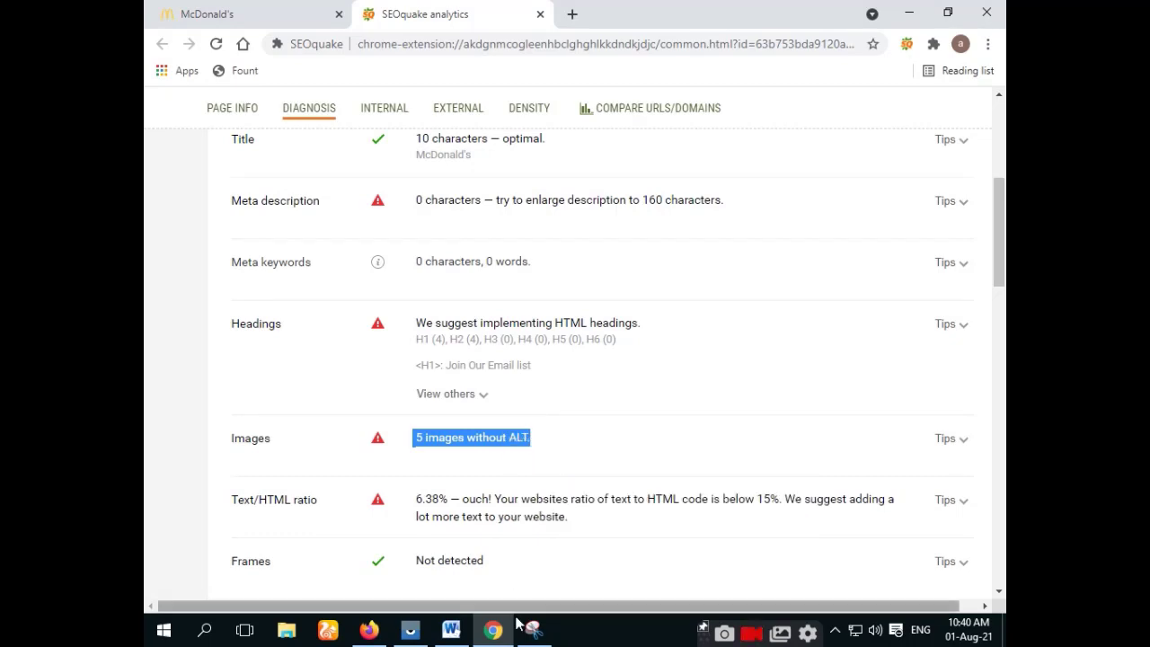
# - In Word, paste the images explanation and pull it up onto the same line as "3:"
pyautogui.click(449, 630)
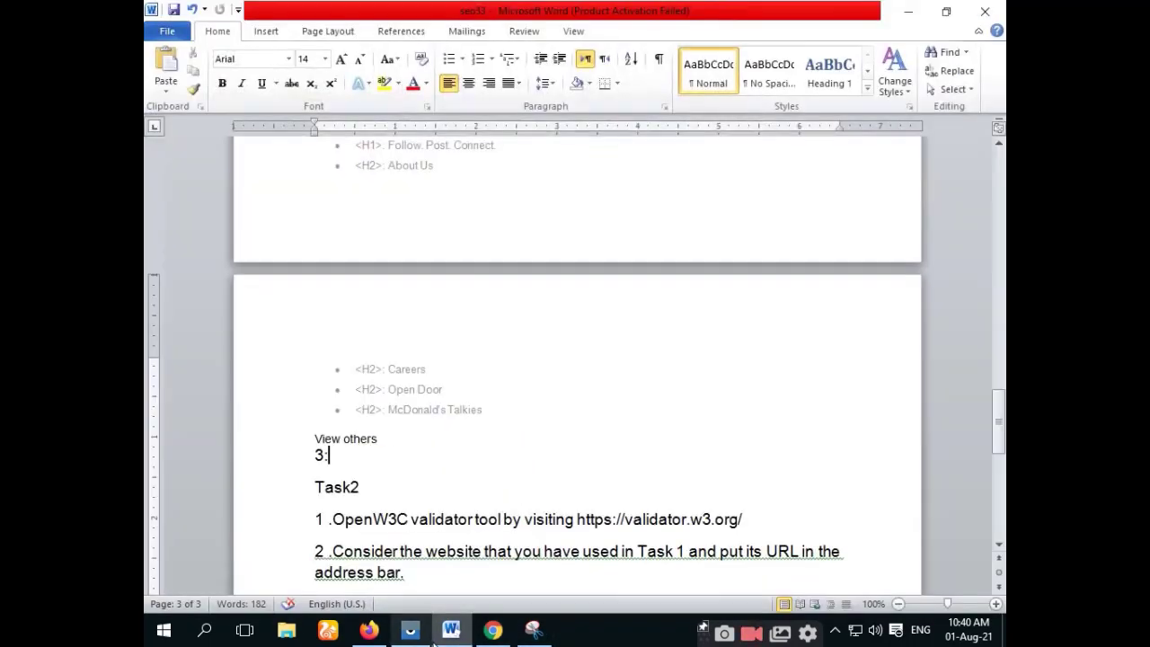
pyautogui.moveTo(434, 643)
pyautogui.hotkey('ctrl', 'v')
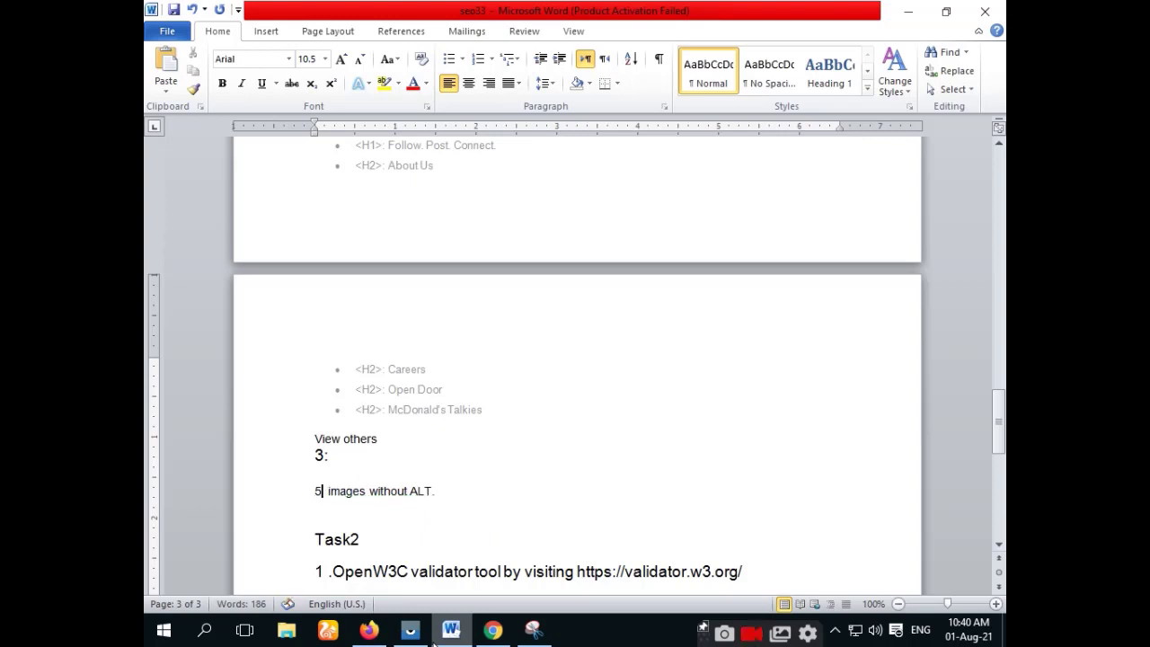
pyautogui.press('BackSpace')
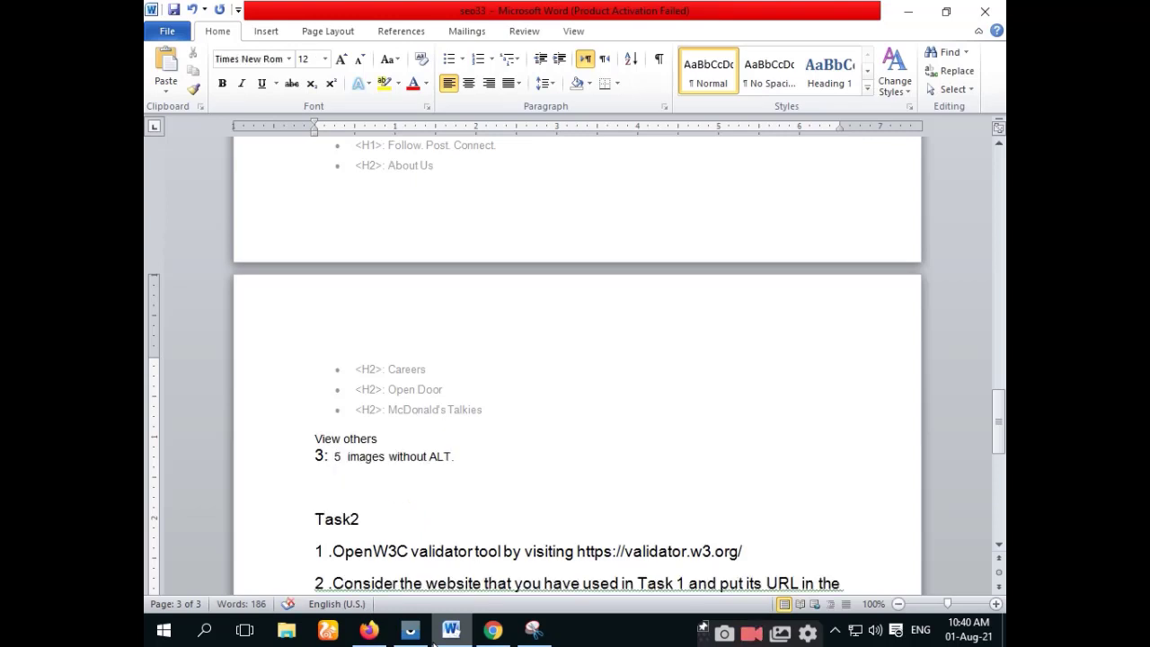
# - Begin the fourth issue entry with "4" on a new line after "5 images without ALT"
pyautogui.press('Right')
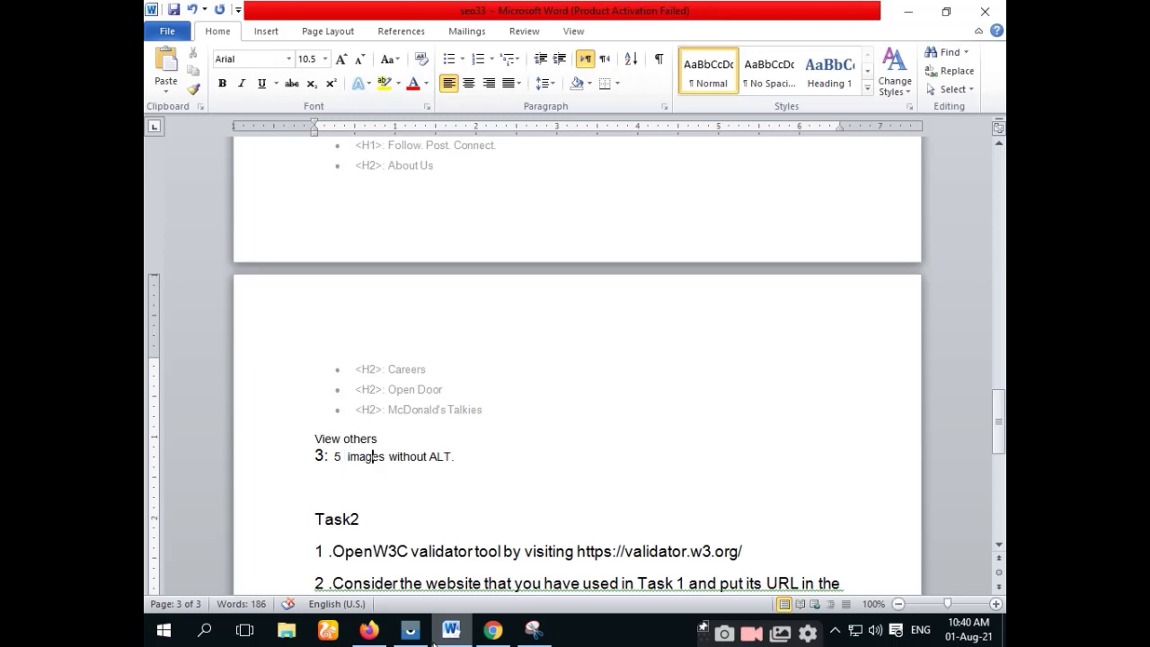
pyautogui.press('Right')
pyautogui.press('Right')
pyautogui.press('Right')
pyautogui.press('Right')
pyautogui.press('Right')
pyautogui.press('Right')
pyautogui.press('Right')
pyautogui.press('Right')
pyautogui.press('Right')
pyautogui.press('Right')
pyautogui.press('Return')
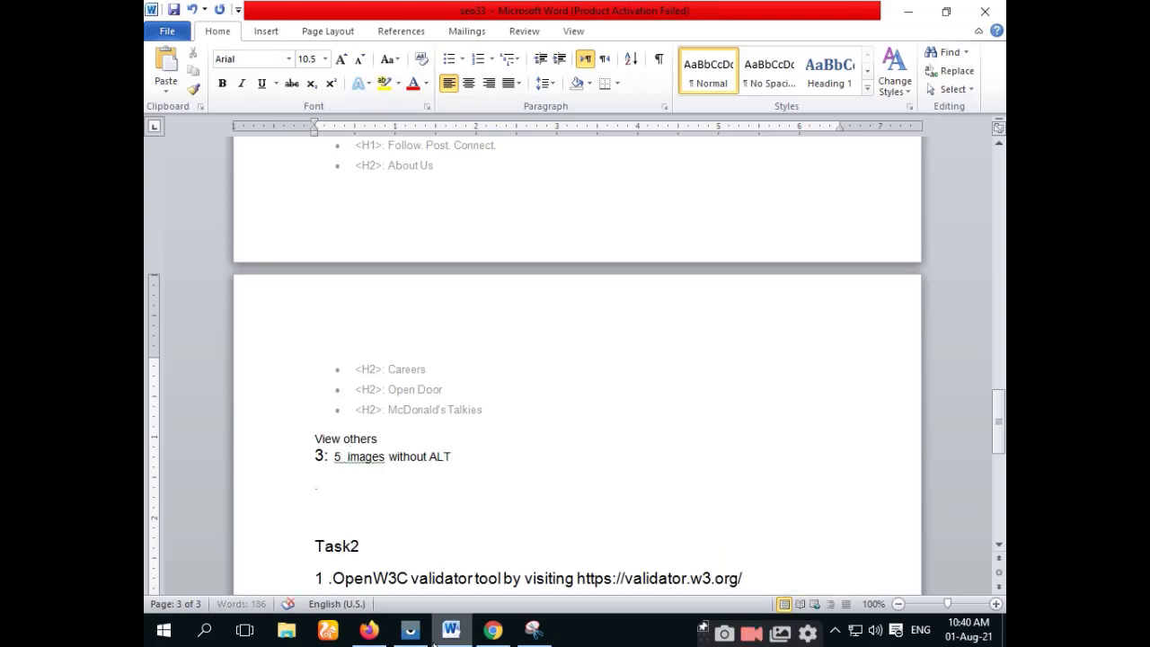
pyautogui.write('4')
pyautogui.press('BackSpace')
pyautogui.write('5')
pyautogui.press('BackSpace')
pyautogui.write('4')
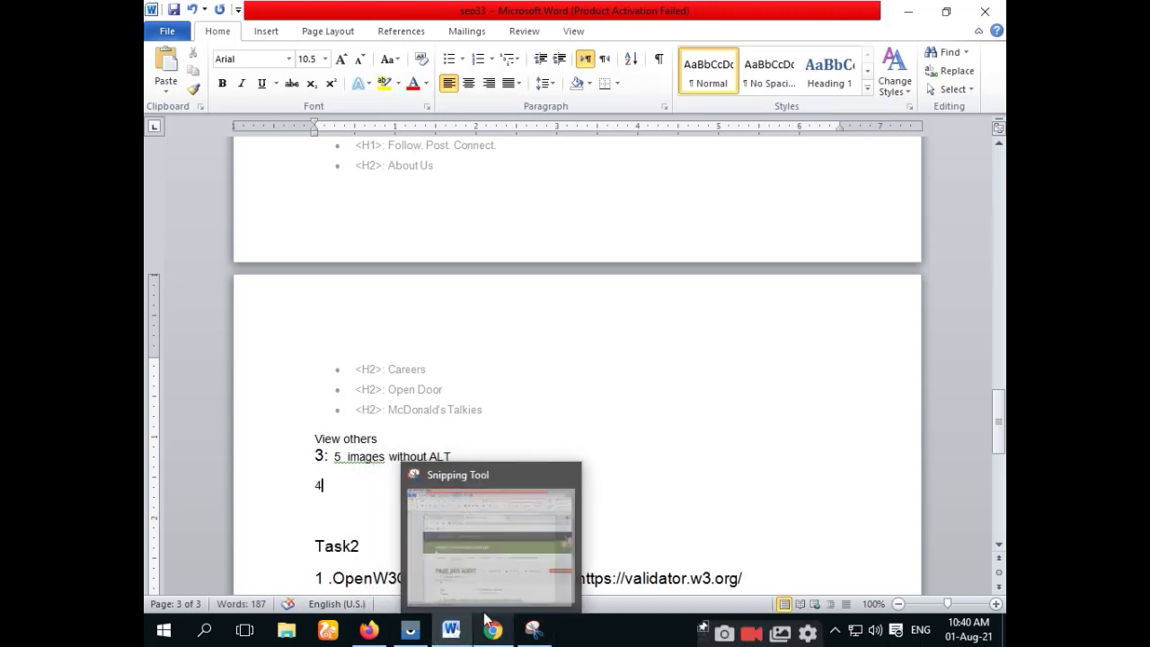
# - Copy the Text/HTML ratio explanation from the SEOquake audit in Chrome and paste it after "4" in Word
pyautogui.click(490, 635)
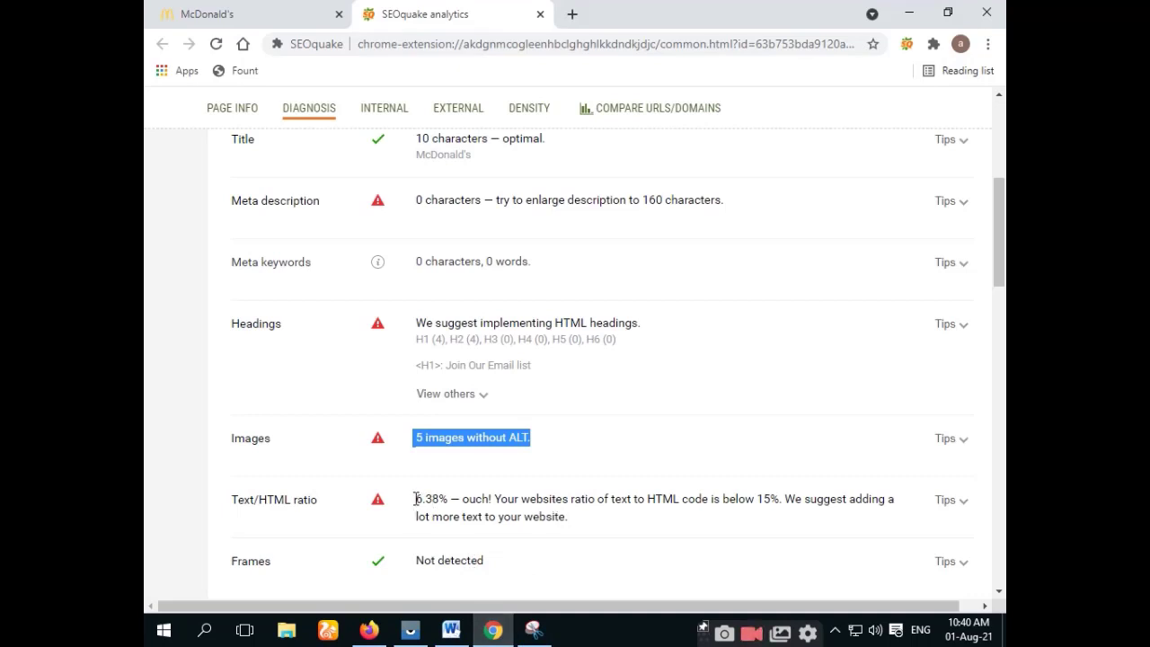
pyautogui.moveTo(415, 499); pyautogui.dragTo(575, 528)
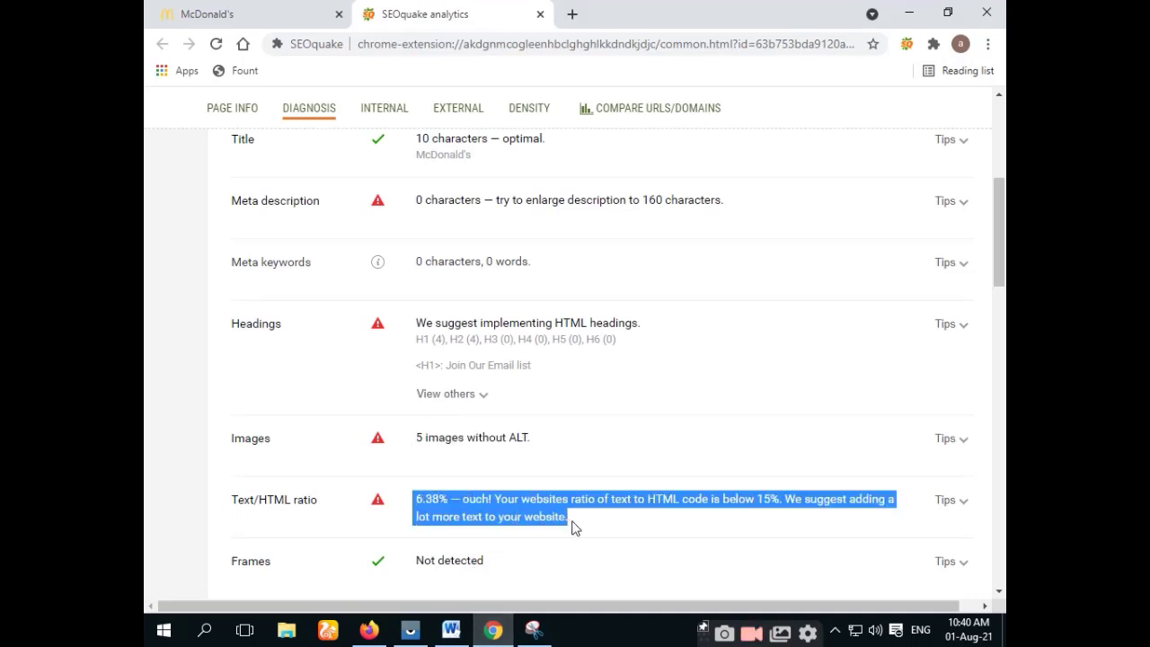
pyautogui.rightClick(545, 508)
pyautogui.click(611, 403)
pyautogui.click(451, 630)
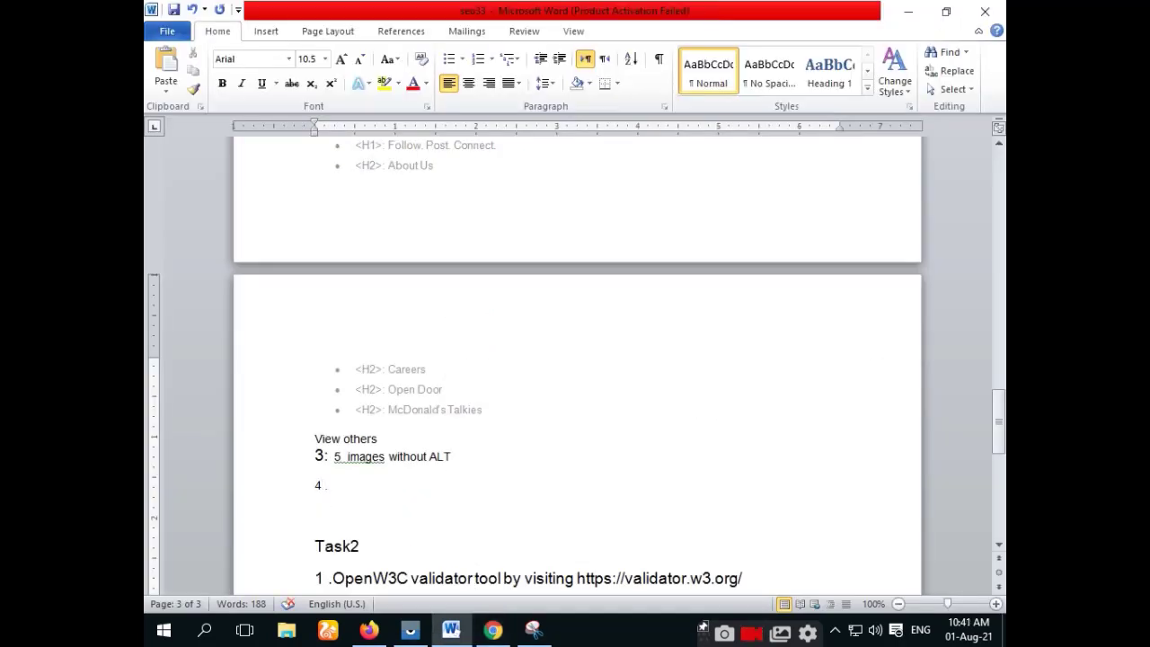
pyautogui.hotkey('ctrl', 'v')
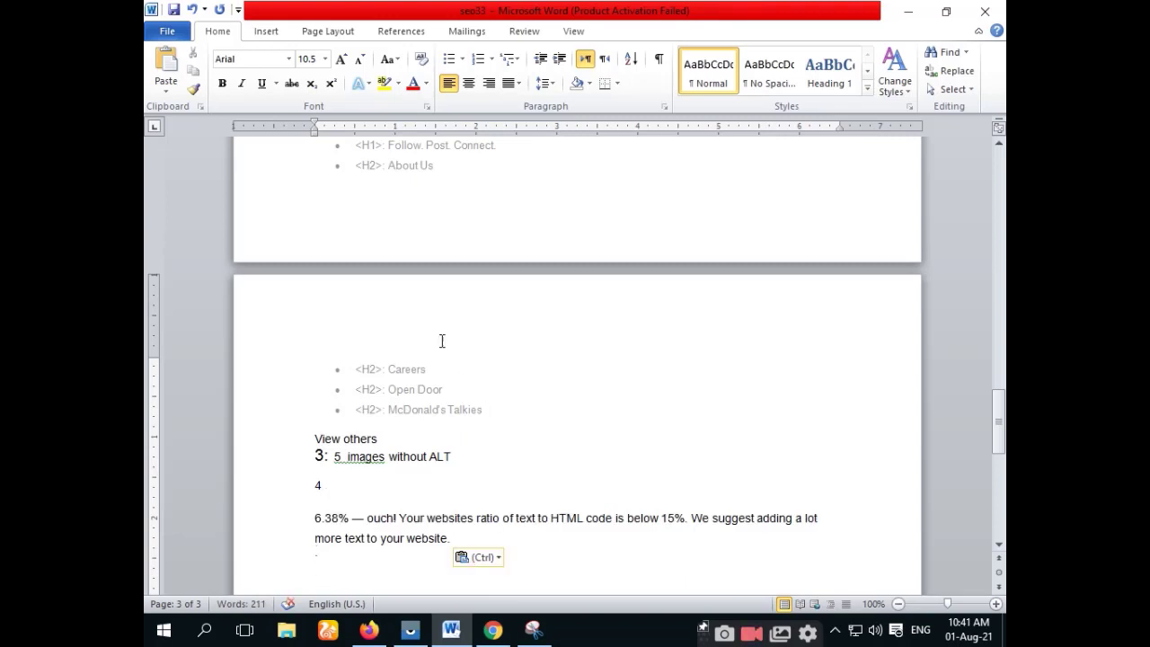
# - Set the font size of the entry number "4" to 14
pyautogui.click(316, 457)
pyautogui.click(324, 59)
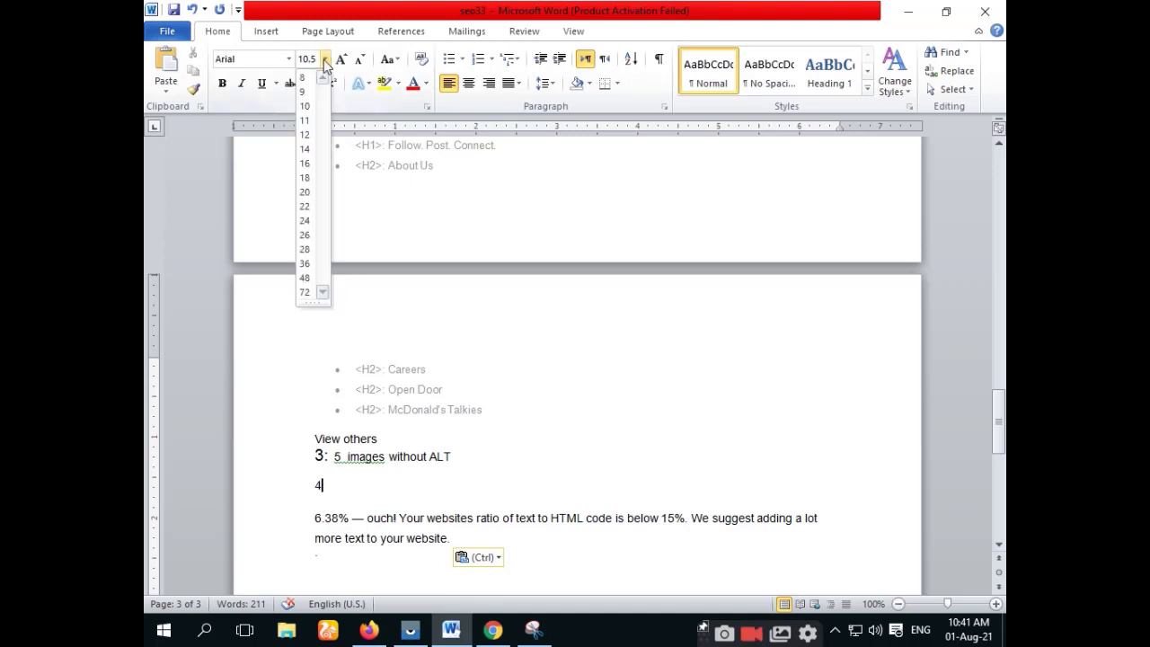
pyautogui.click(324, 59)
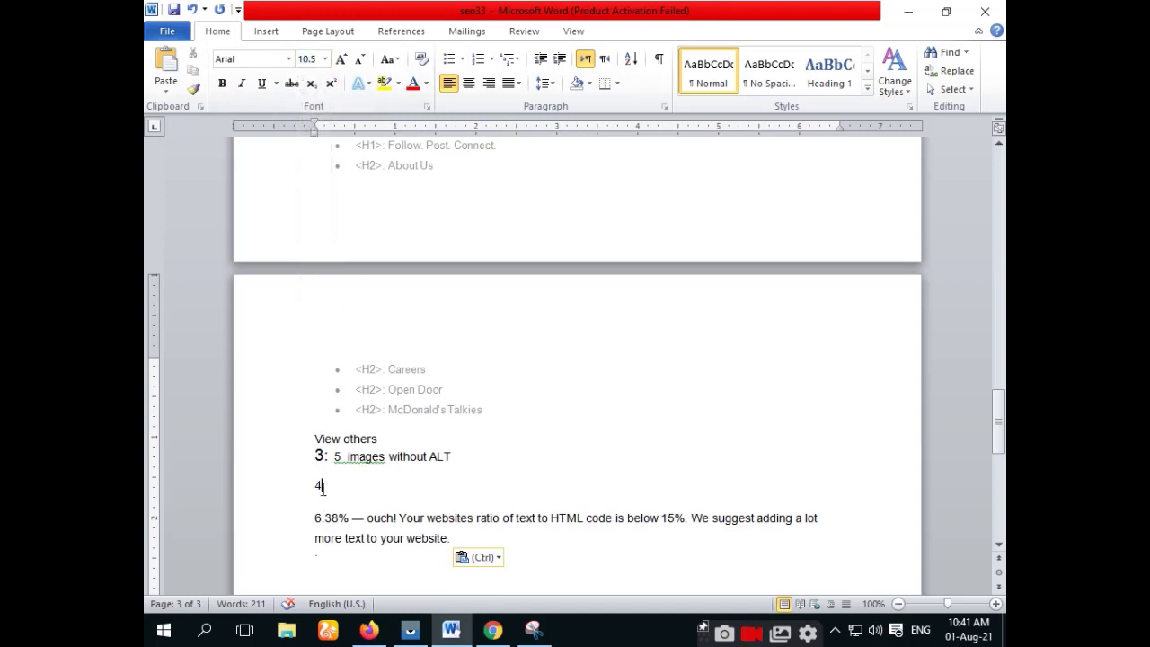
pyautogui.moveTo(321, 486); pyautogui.dragTo(311, 487)
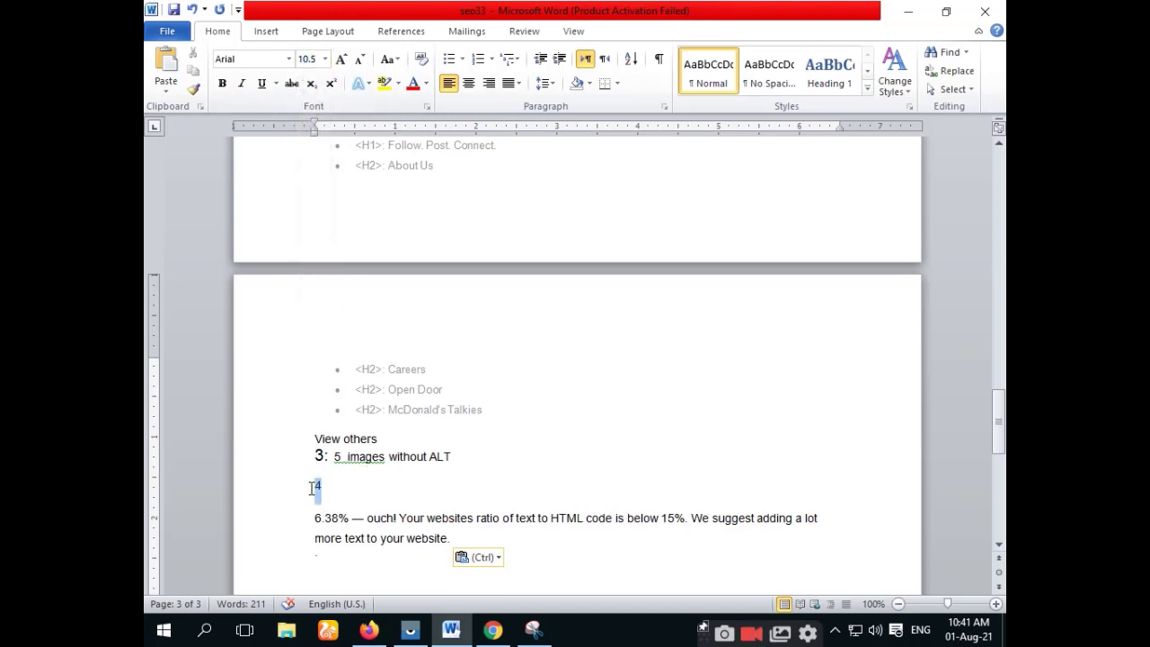
pyautogui.click(324, 59)
pyautogui.click(305, 149)
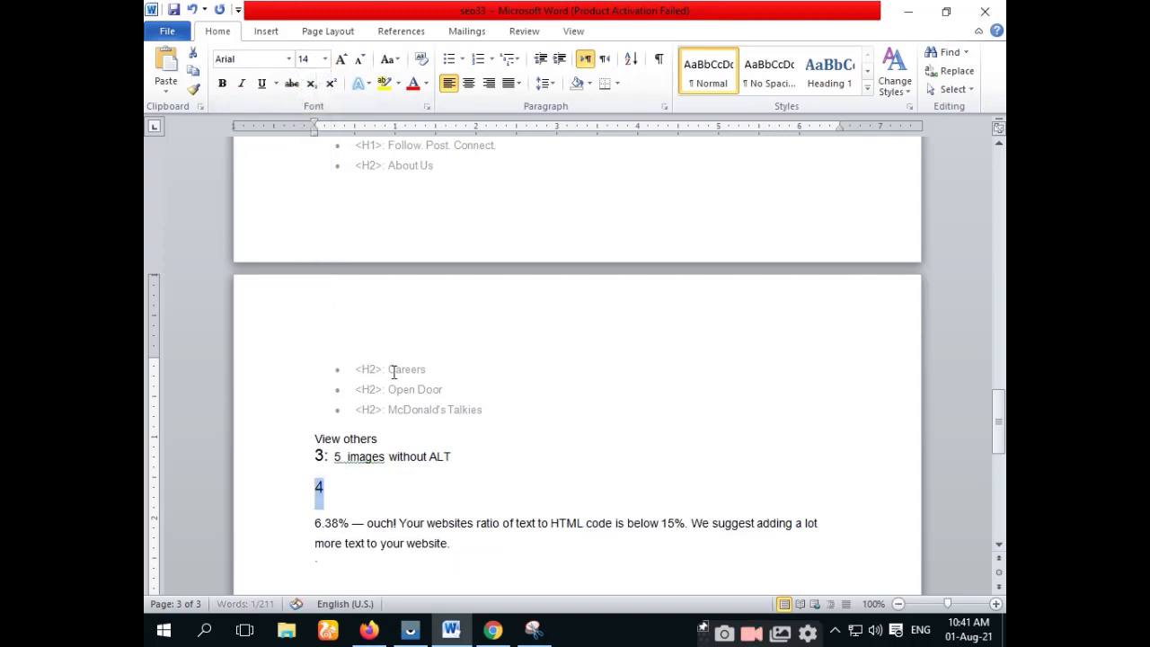
pyautogui.click(342, 491)
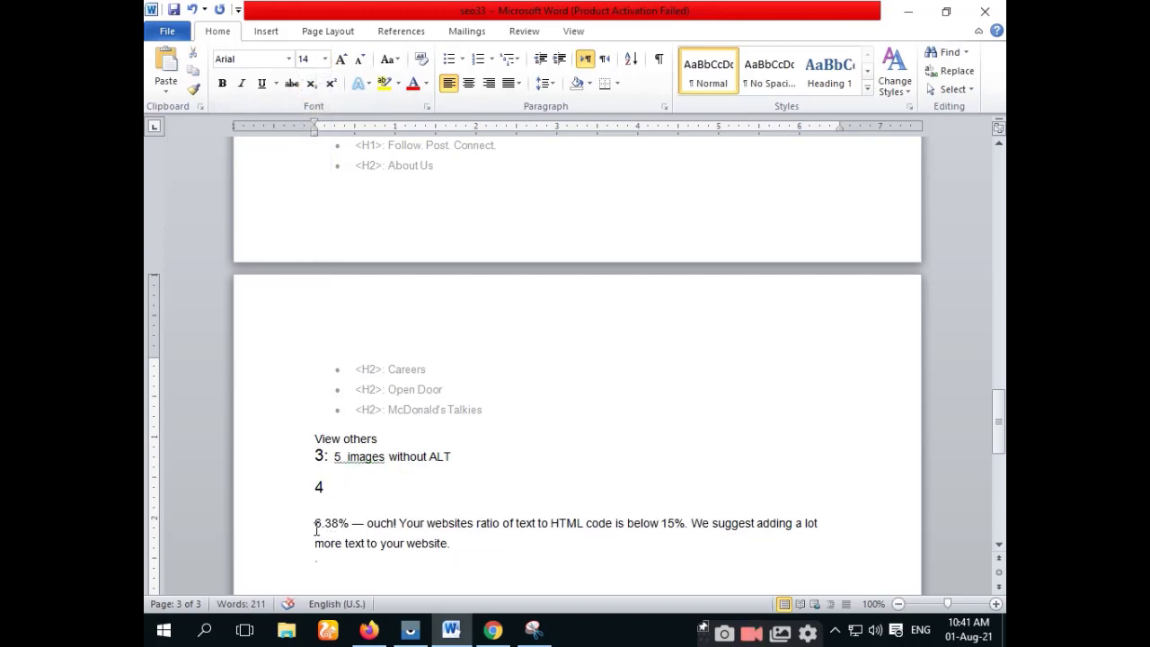
# - Pull the Text/HTML ratio explanation up beside "4" and begin the fifth entry with "5" on a new line
pyautogui.click(316, 530)
pyautogui.press('BackSpace')
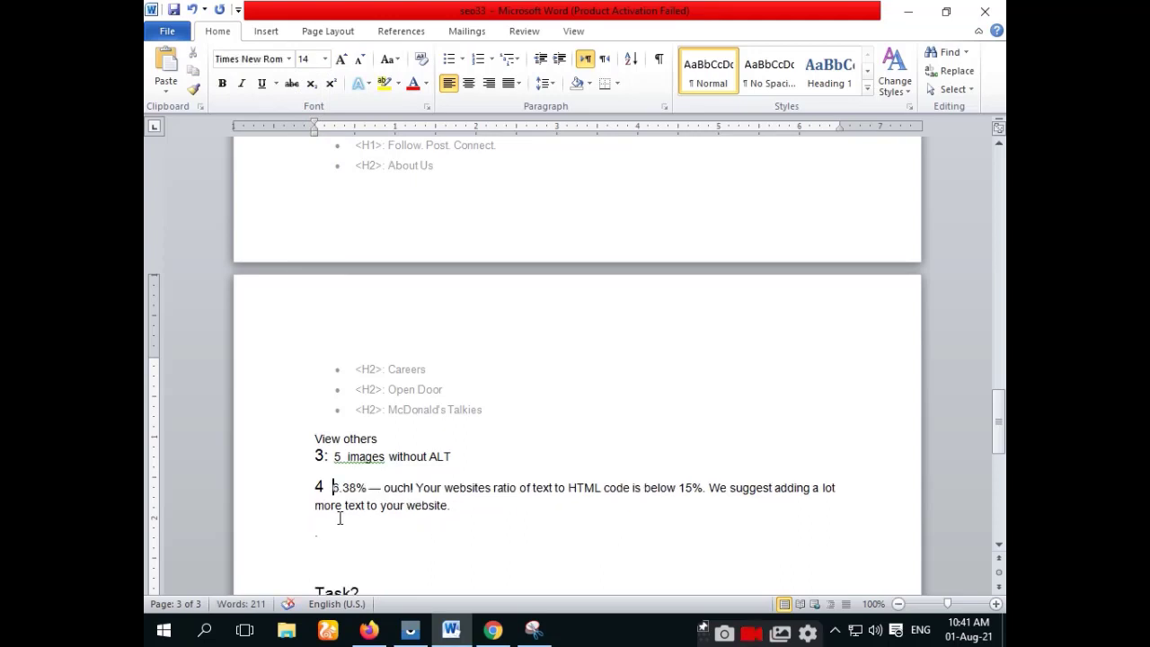
pyautogui.press('Right')
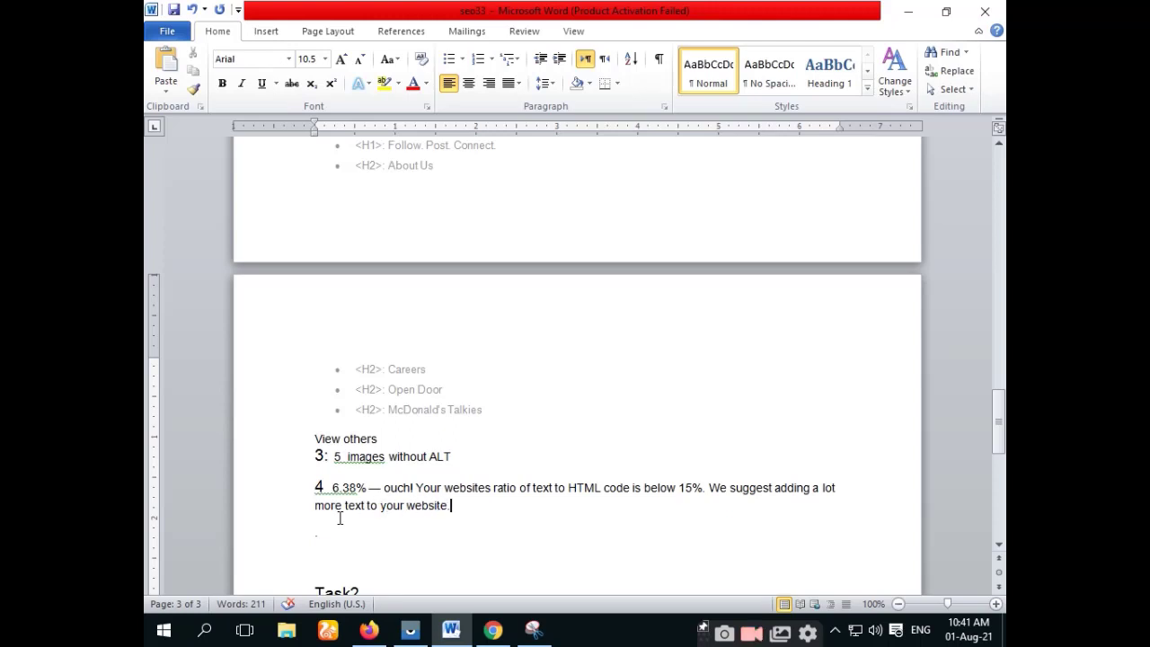
pyautogui.press('Return')
pyautogui.write('5')
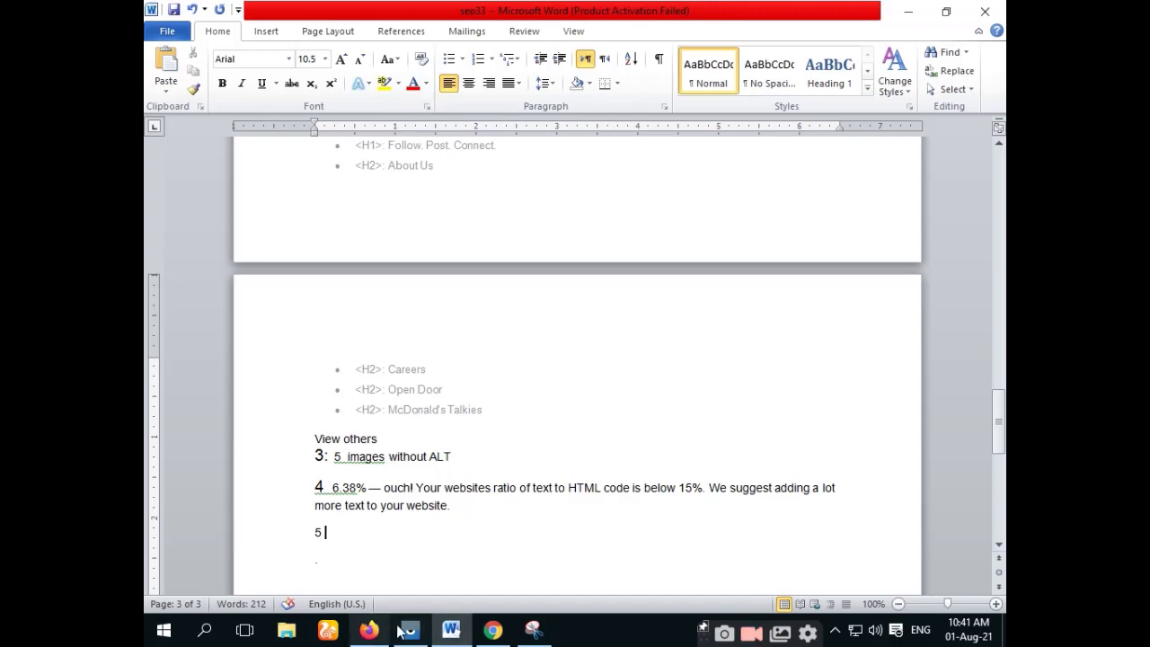
# - Copy the XML Sitemaps explanation from the audit's Site compliance section in Chrome and return to the fifth entry in Word
pyautogui.click(453, 636)
pyautogui.click(452, 633)
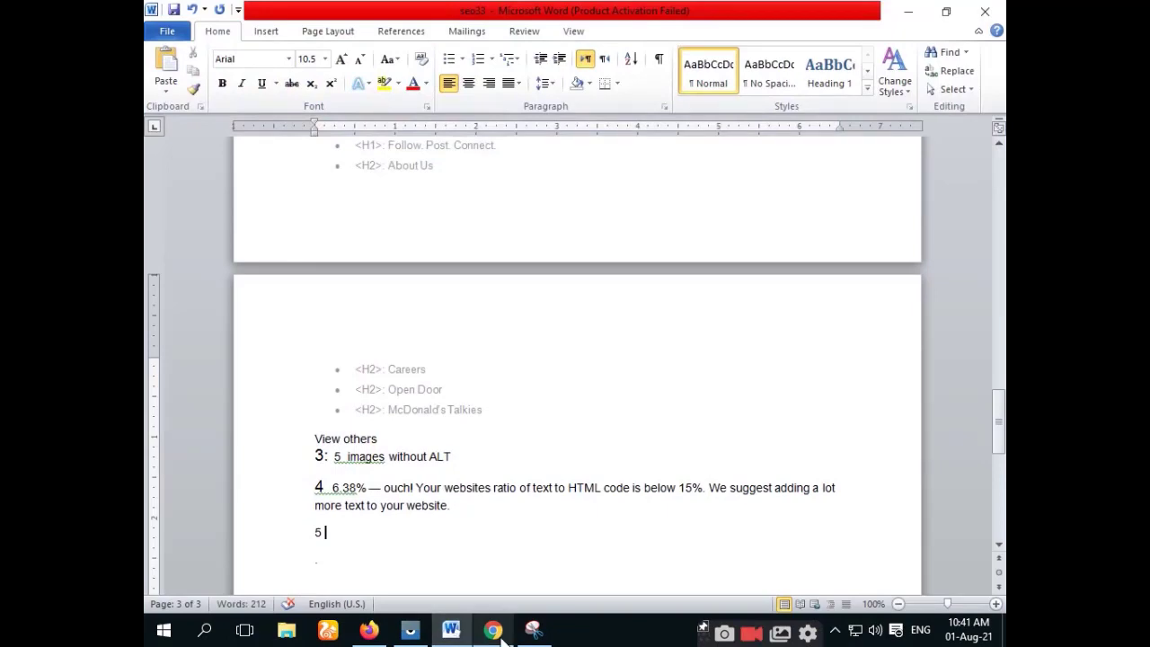
pyautogui.click(493, 630)
pyautogui.scroll(-1, 510, 461)
pyautogui.scroll(-15, 509, 455)
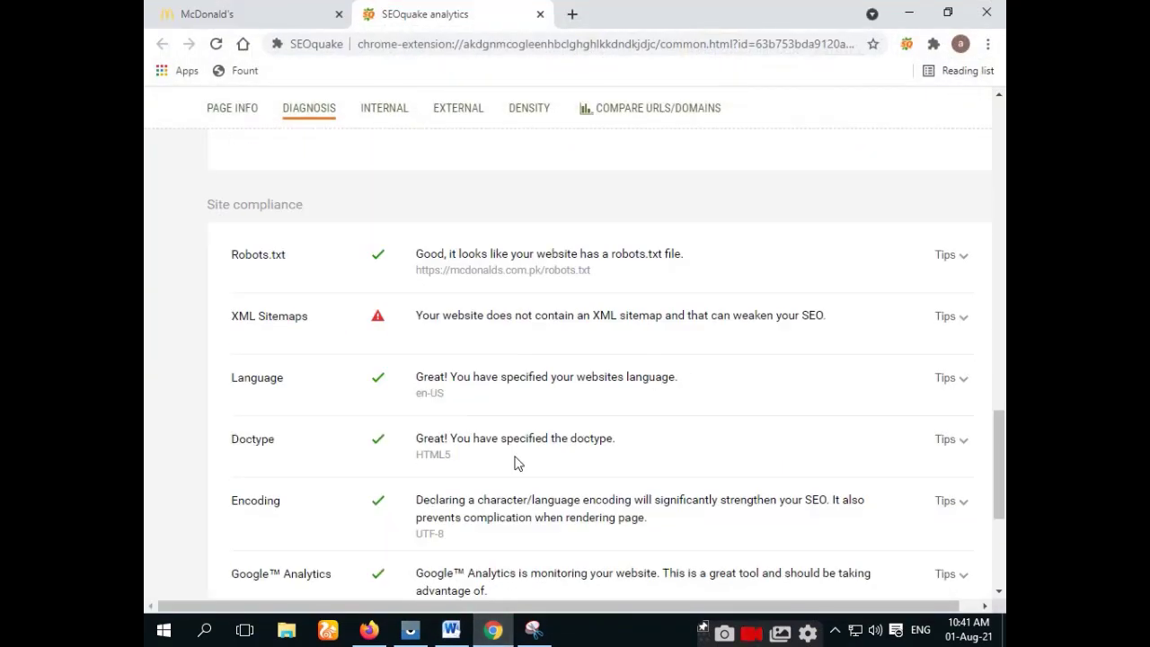
pyautogui.scroll(4, 514, 458)
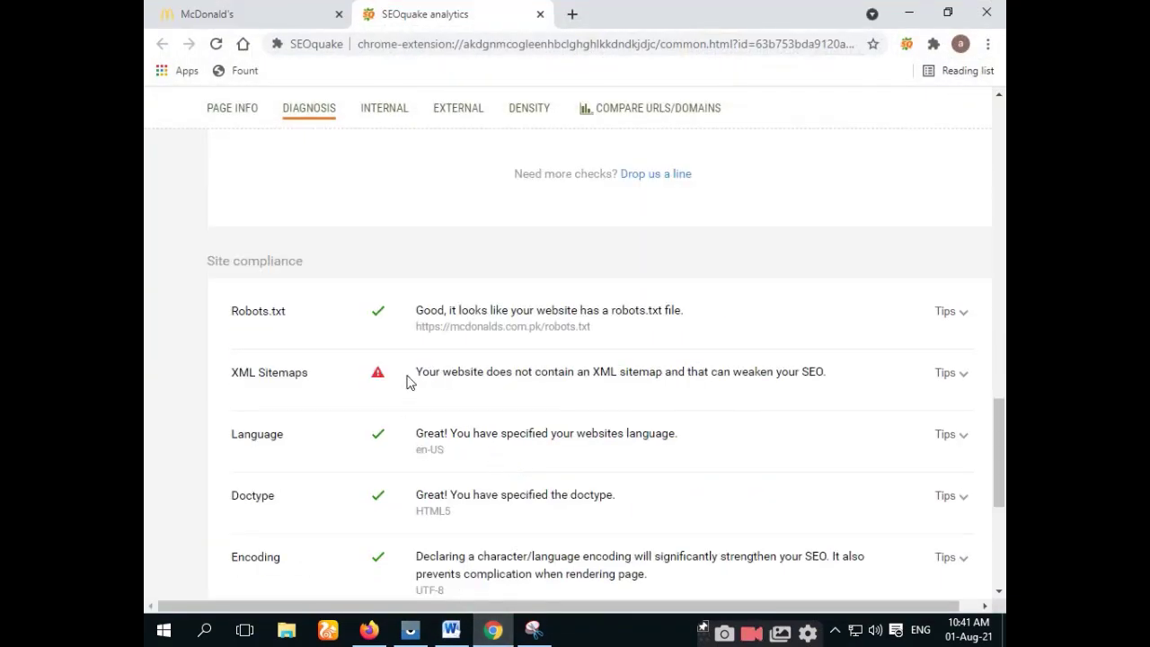
pyautogui.moveTo(421, 376); pyautogui.dragTo(844, 379)
pyautogui.rightClick(737, 381)
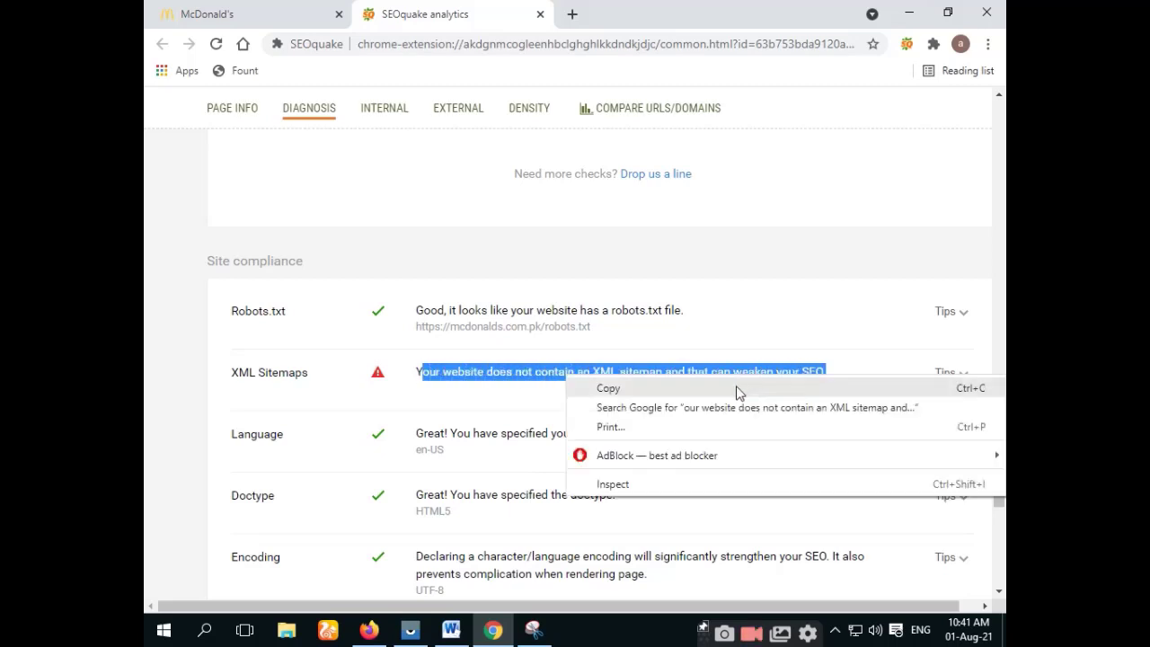
pyautogui.click(737, 388)
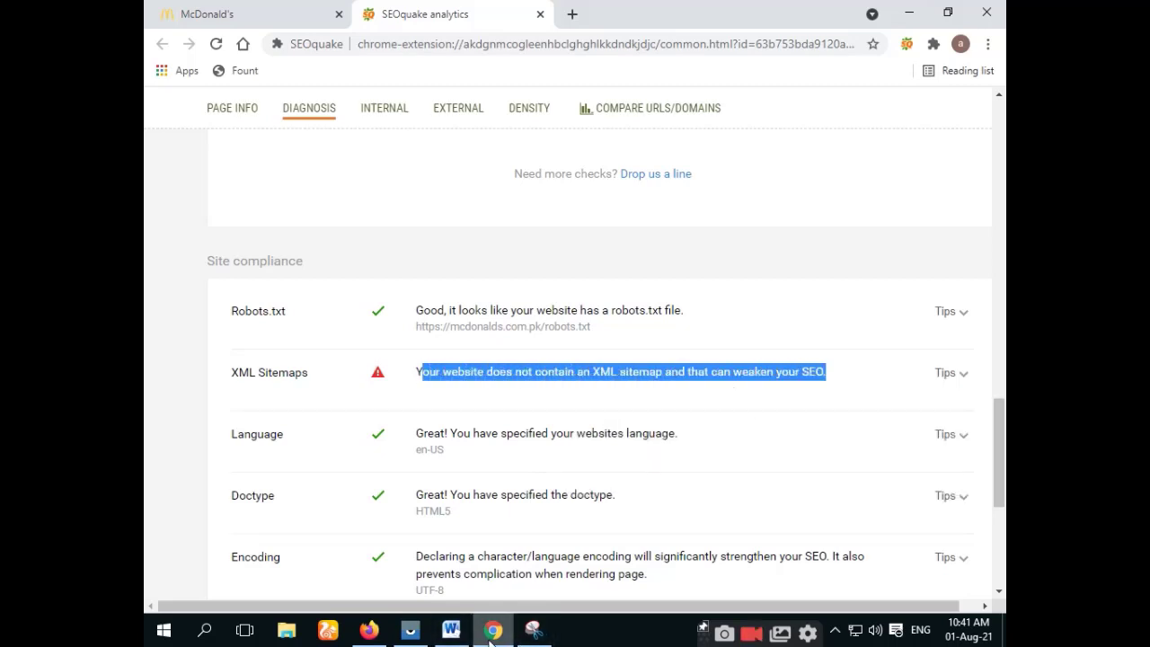
pyautogui.click(451, 629)
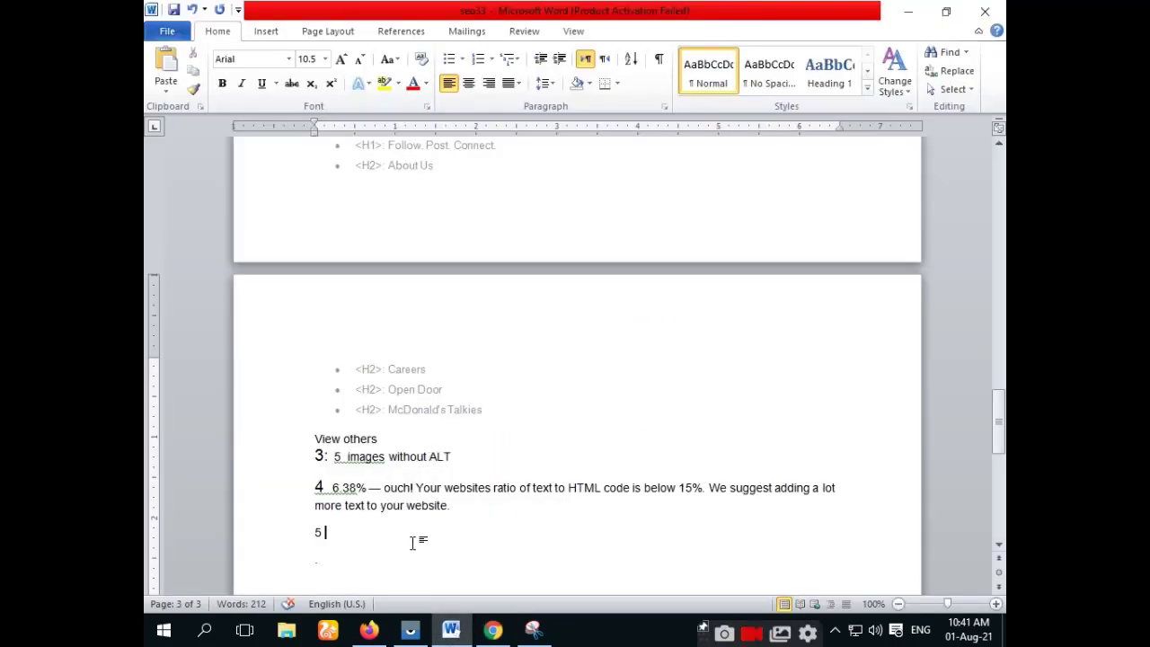
# - Paste the XML sitemap issue after "5" and set the font size of that entry number to 14
pyautogui.hotkey('ctrl', 'v')
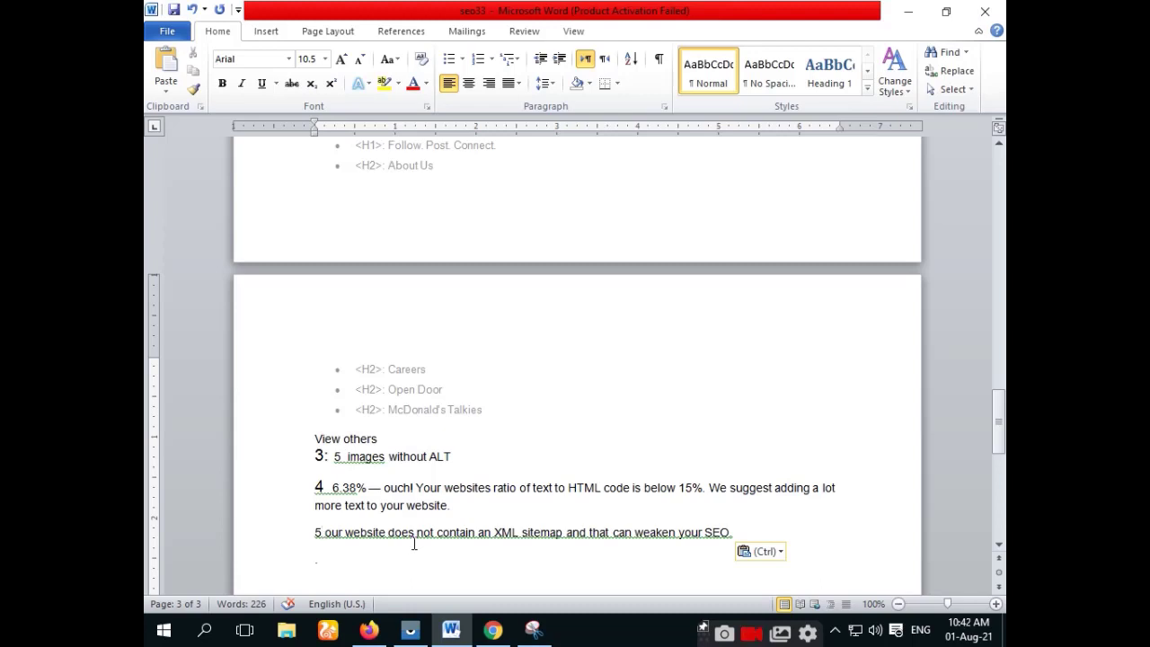
pyautogui.hotkey('shift', 'Left')
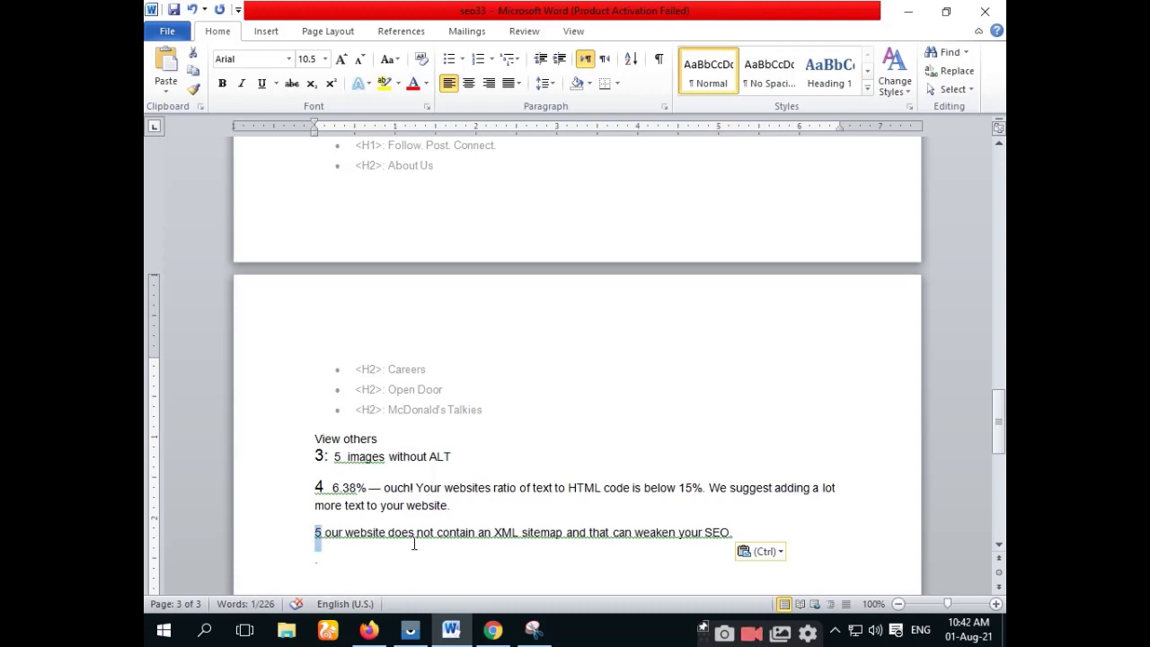
pyautogui.click(324, 59)
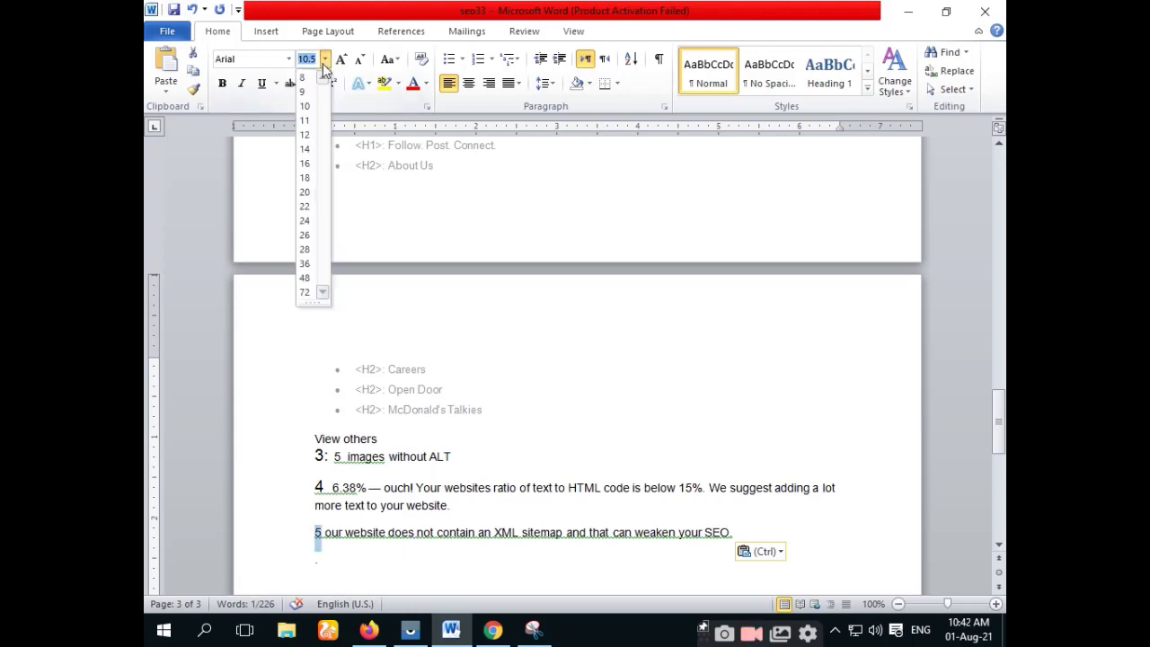
pyautogui.click(307, 150)
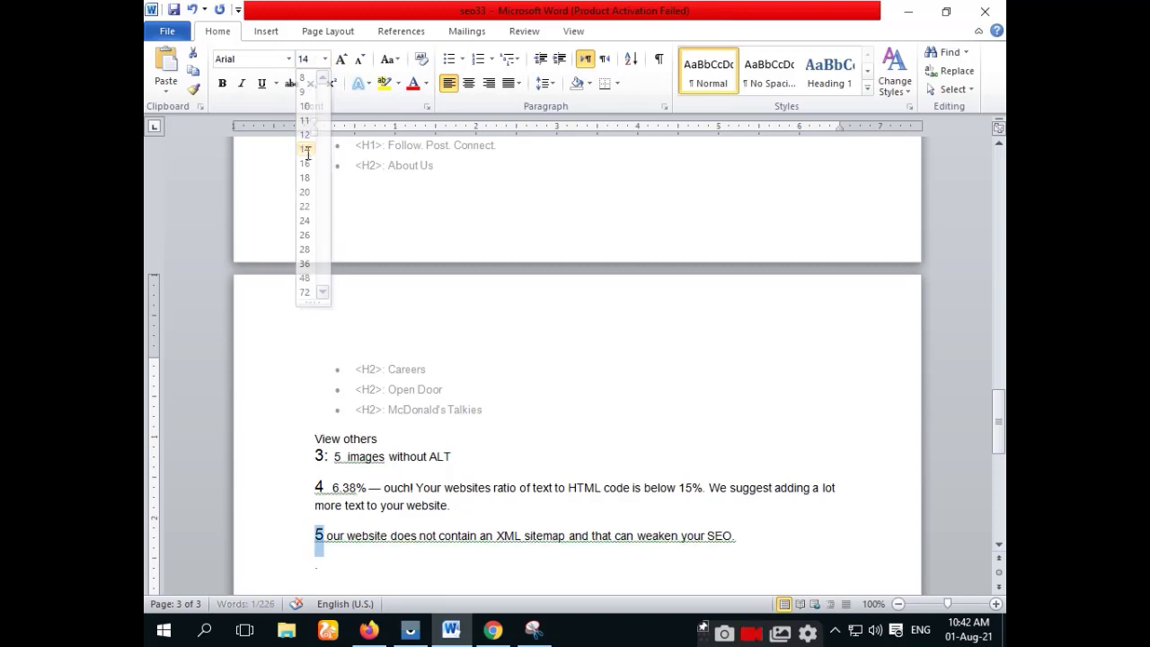
pyautogui.click(745, 535)
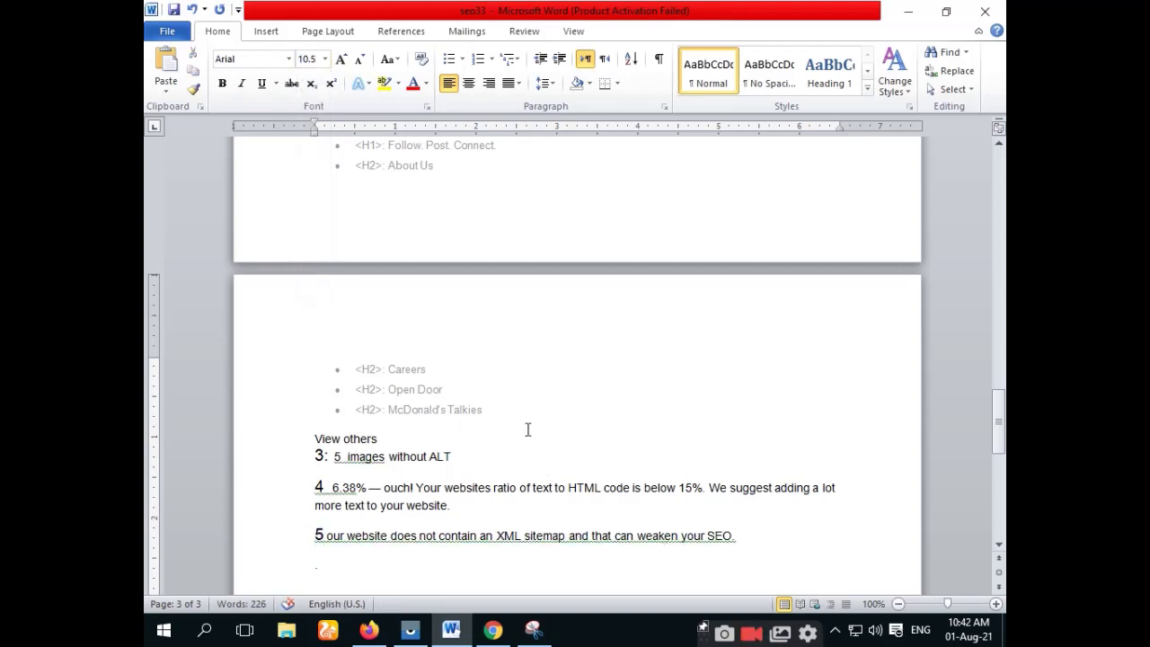
pyautogui.hotkey('ctrl', 'v')
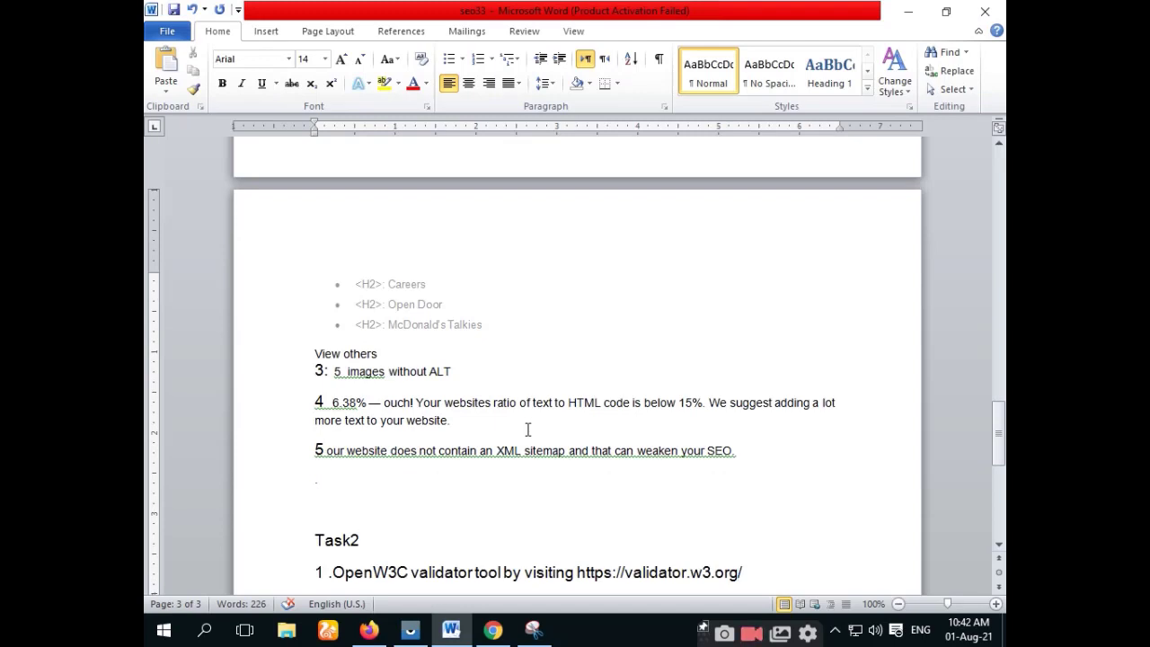
# - Format the "Task2" heading in Arial Black at size 22
pyautogui.hotkey('shift', 'Left')
pyautogui.hotkey('shift', 'Left')
pyautogui.hotkey('shift', 'Left')
pyautogui.hotkey('shift', 'Left')
pyautogui.hotkey('shift', 'Left')
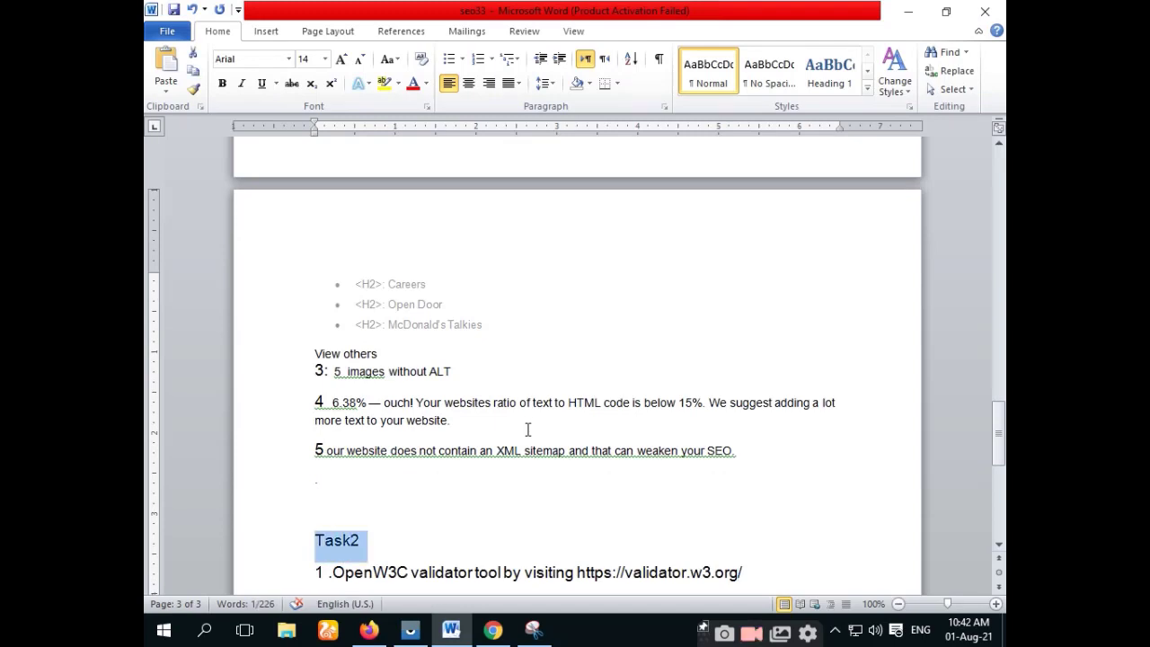
pyautogui.click(288, 59)
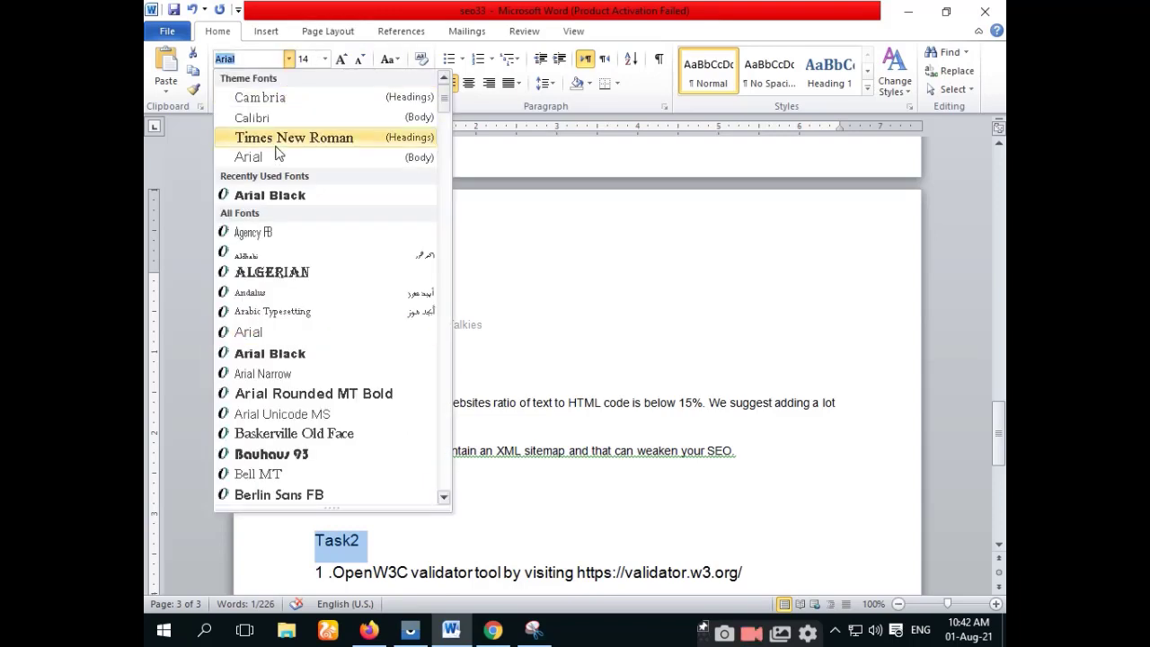
pyautogui.click(283, 195)
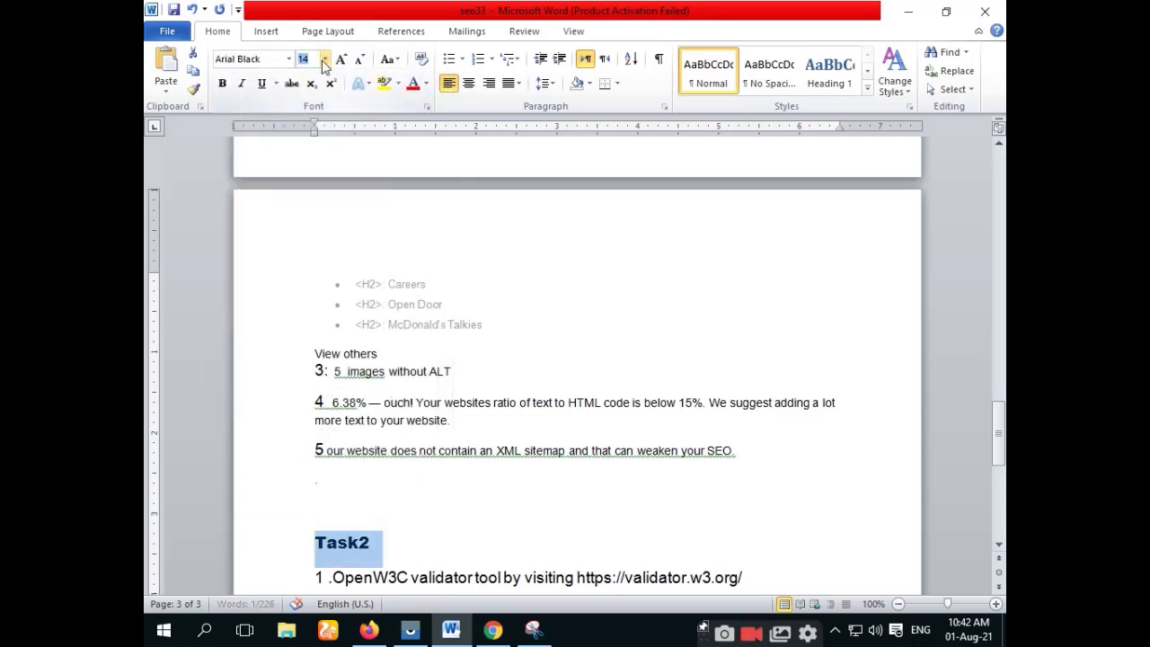
pyautogui.click(324, 59)
pyautogui.click(305, 205)
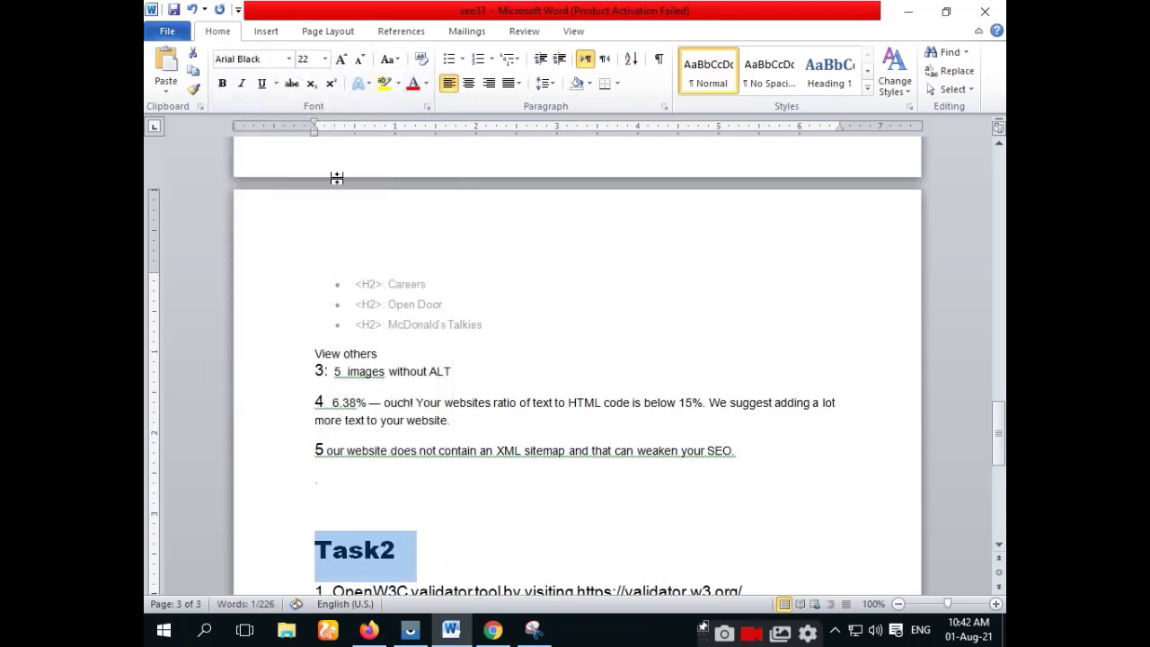
# - Center the "Task2" heading and apply a blue text effect to it
pyautogui.click(469, 83)
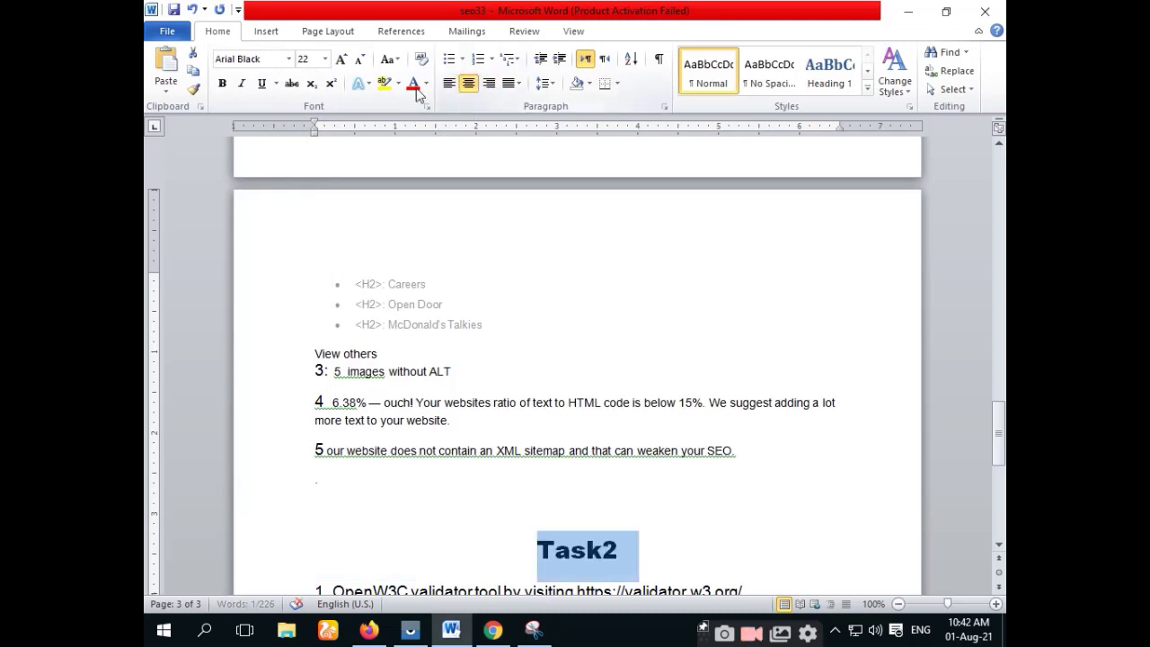
pyautogui.click(360, 83)
pyautogui.click(373, 261)
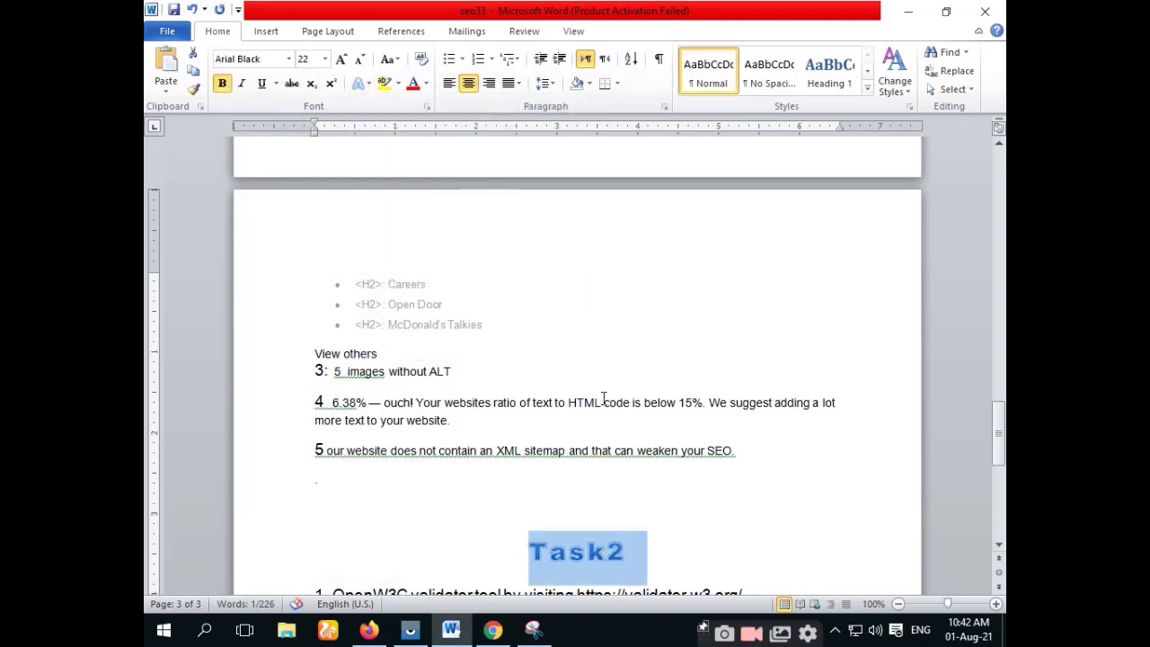
pyautogui.click(765, 463)
pyautogui.scroll(-3, 763, 466)
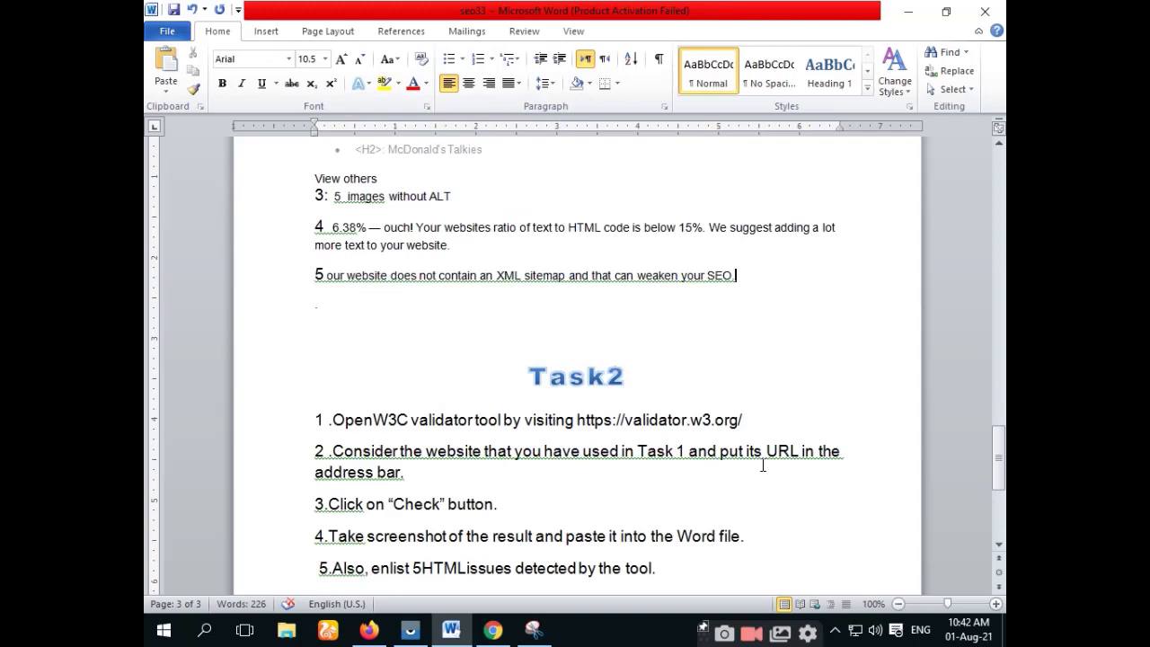
pyautogui.scroll(-3, 763, 465)
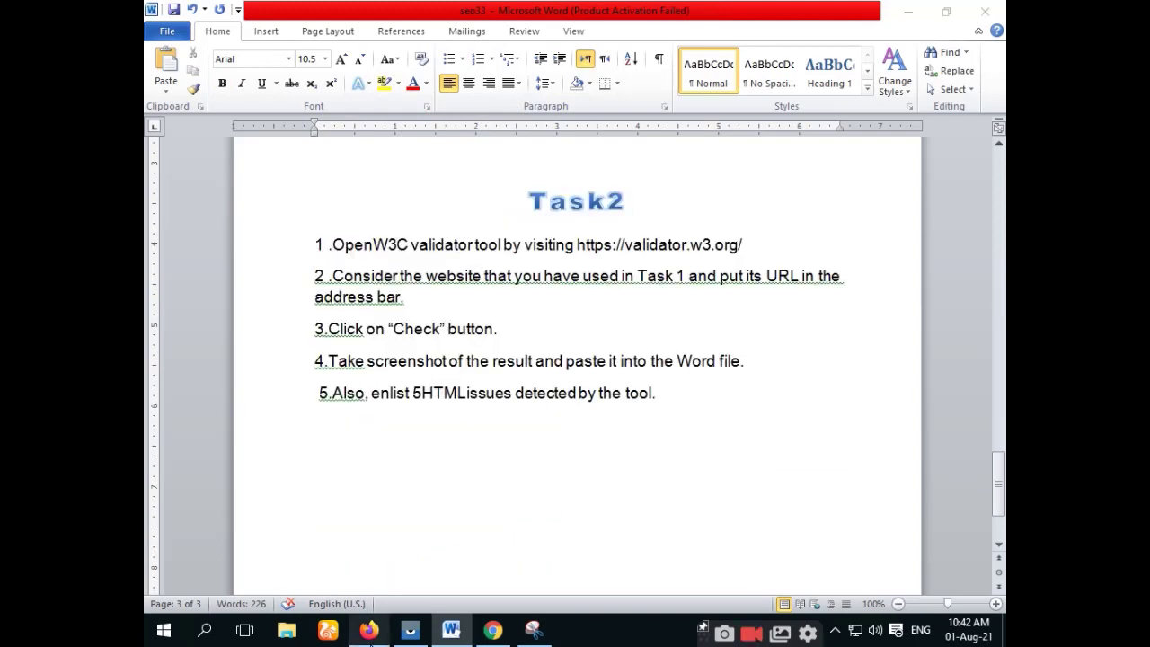
pyautogui.click(369, 630)
pyautogui.click(411, 313)
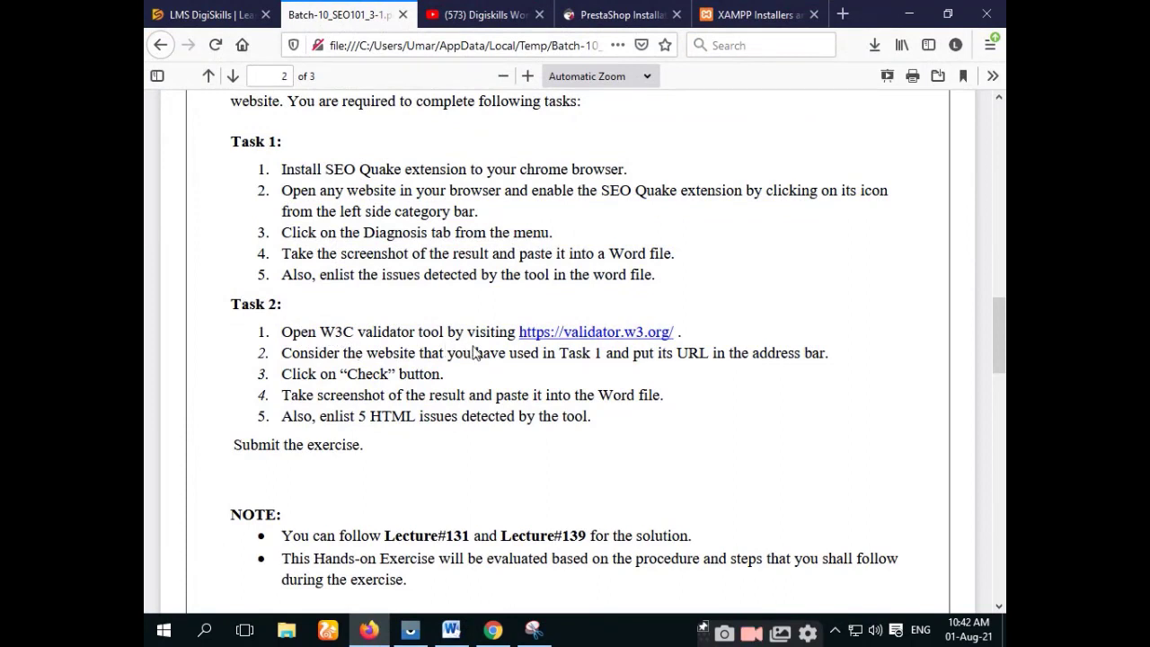
pyautogui.rightClick(595, 336)
pyautogui.click(643, 344)
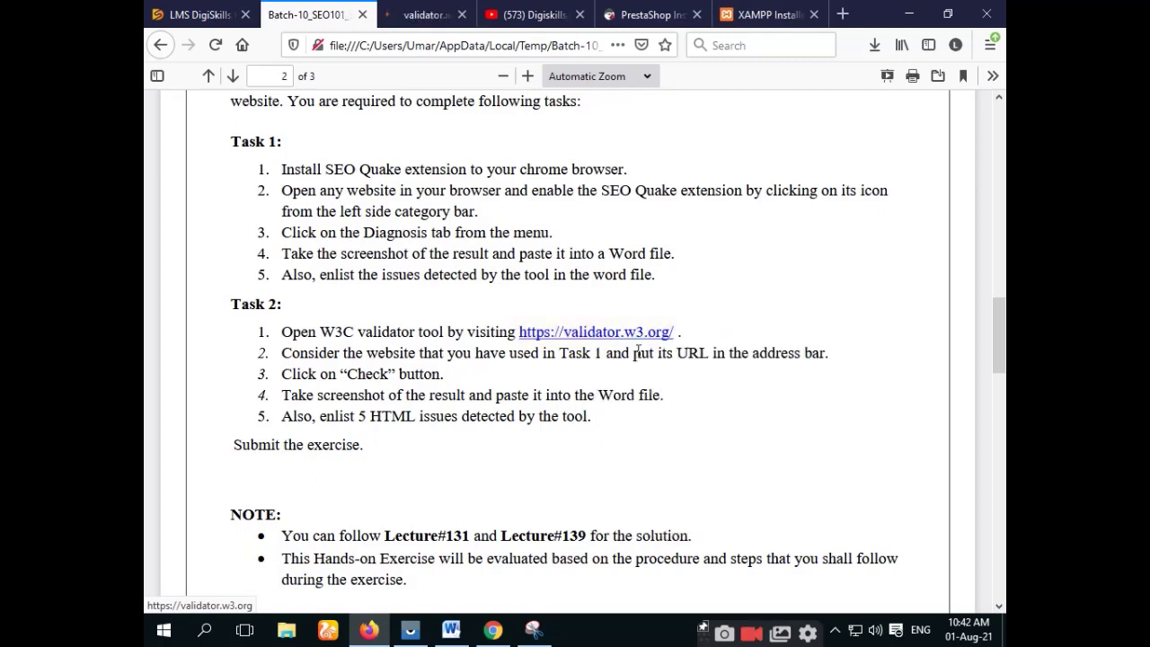
# - Close the YouTube tab and bring up the W3C Markup Validation Service page
pyautogui.click(557, 18)
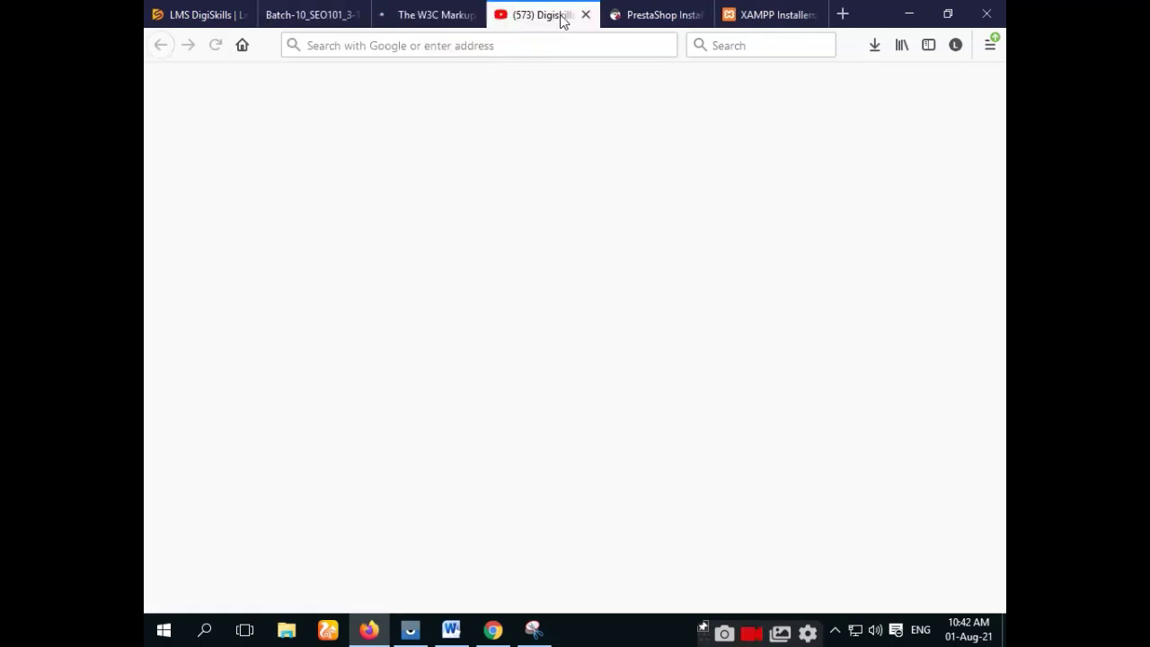
pyautogui.click(584, 15)
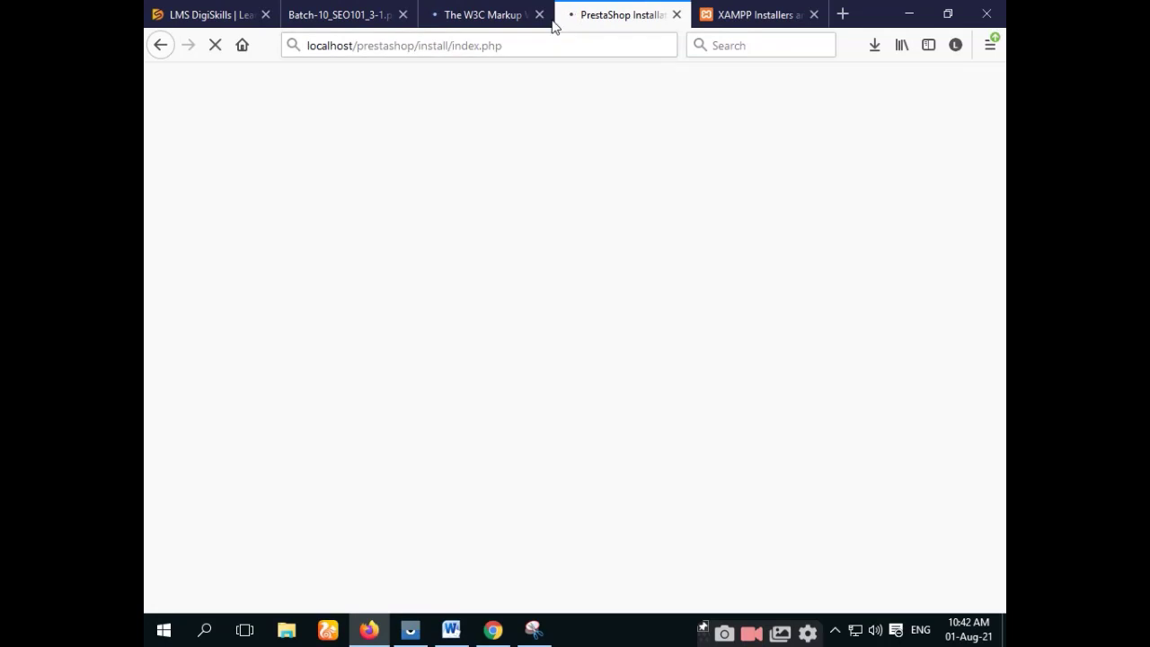
pyautogui.click(543, 18)
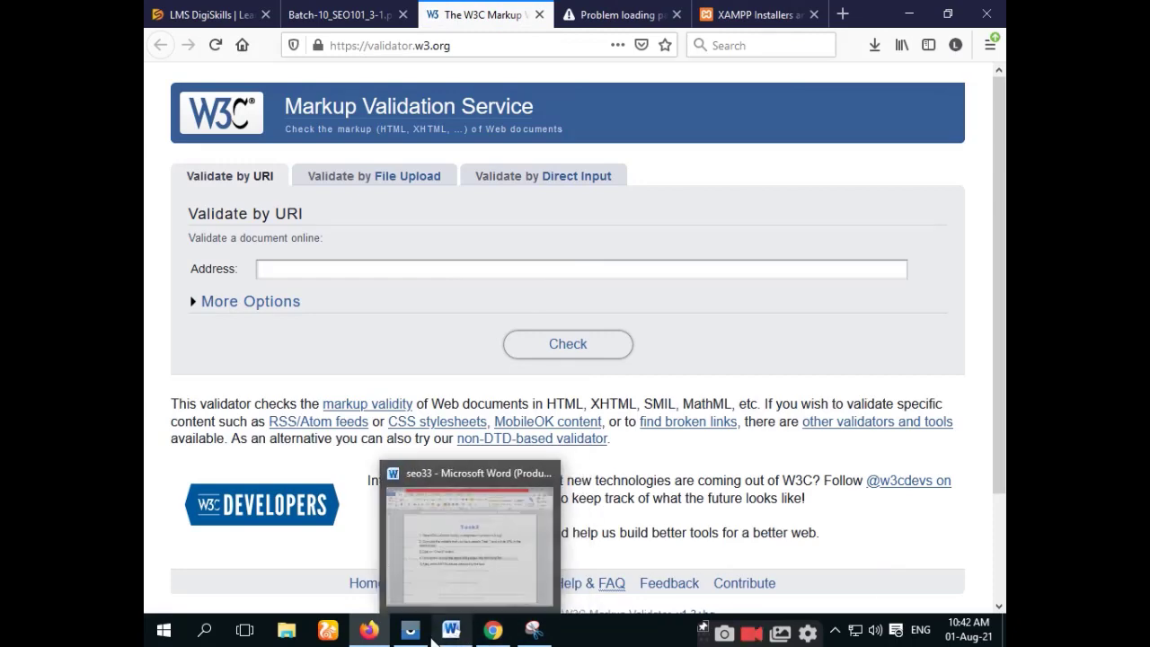
# - Check Task 2's second instruction in the exercise PDF and copy the McDonald's website URL from Chrome
pyautogui.click(369, 631)
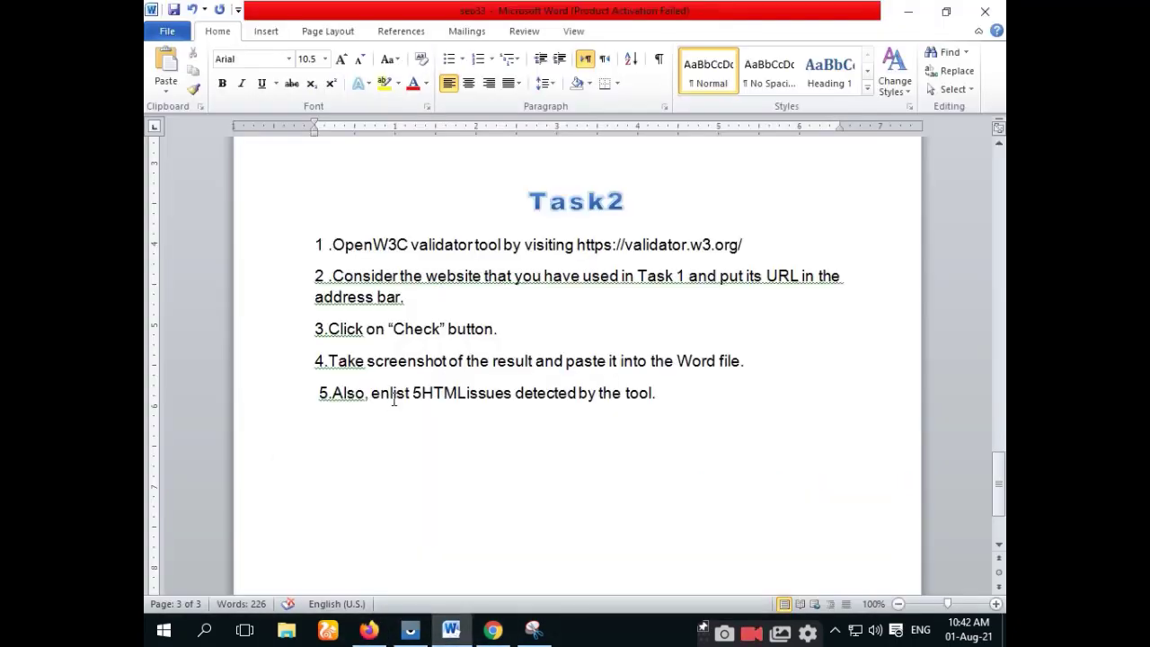
pyautogui.click(368, 632)
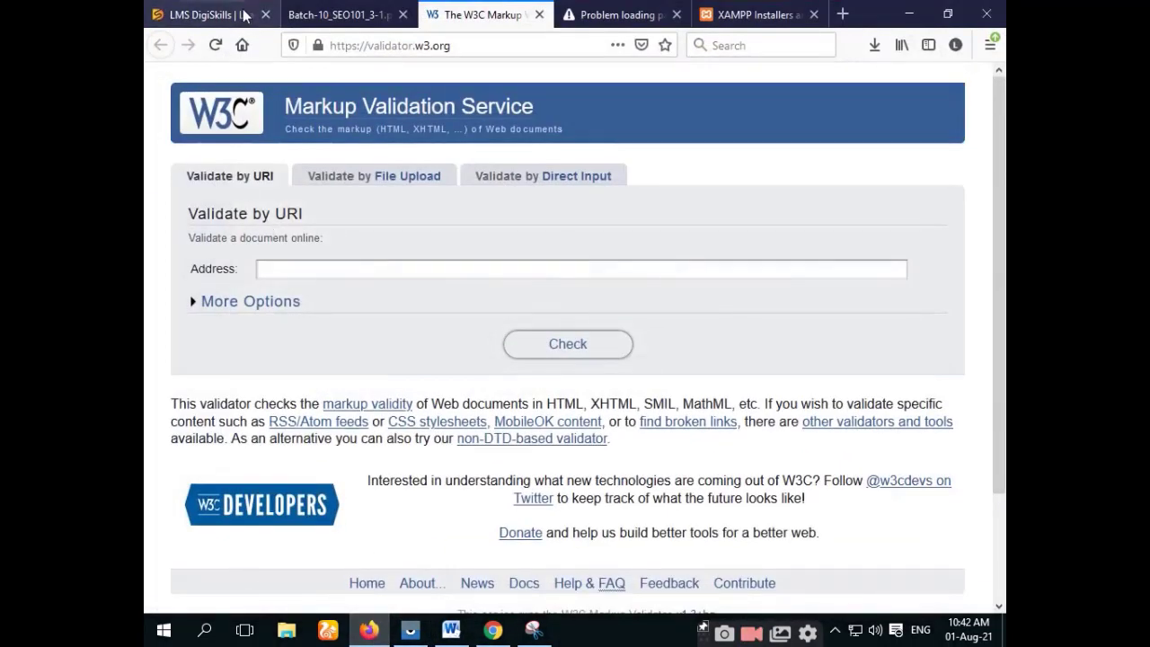
pyautogui.click(325, 14)
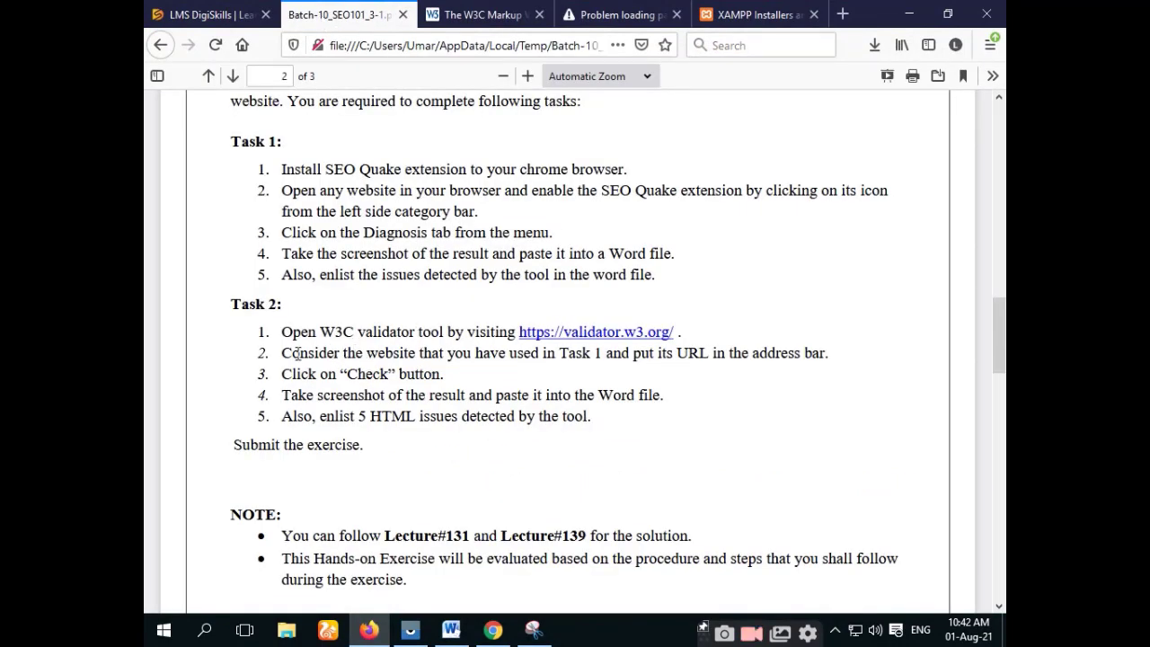
pyautogui.moveTo(316, 354); pyautogui.dragTo(415, 355)
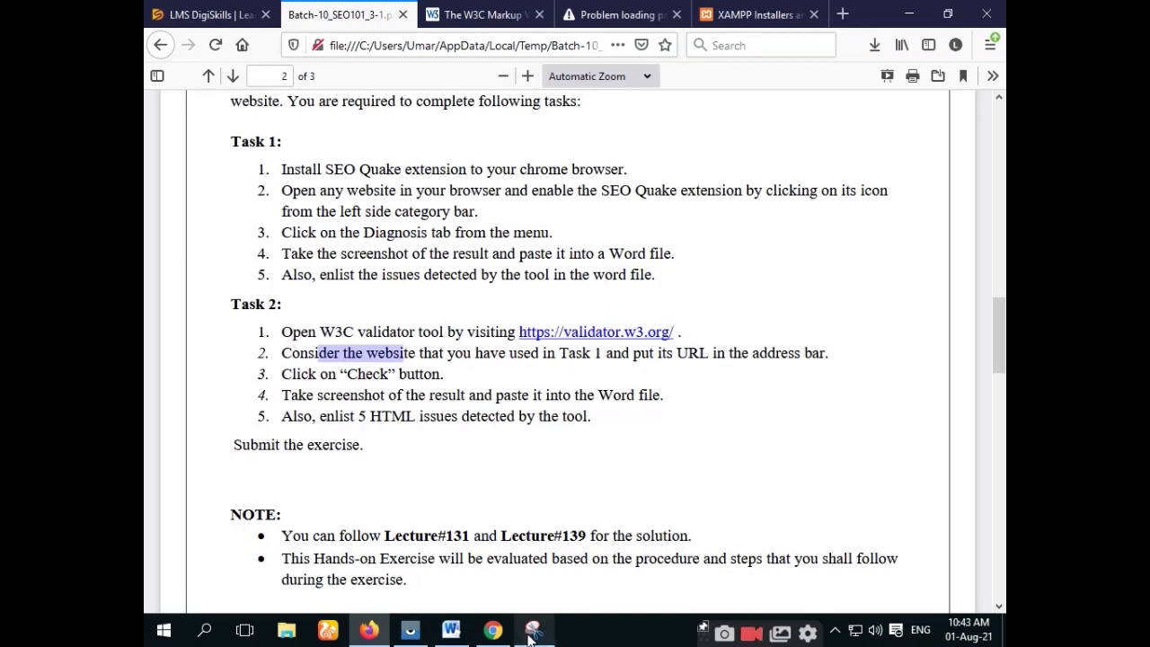
pyautogui.click(492, 635)
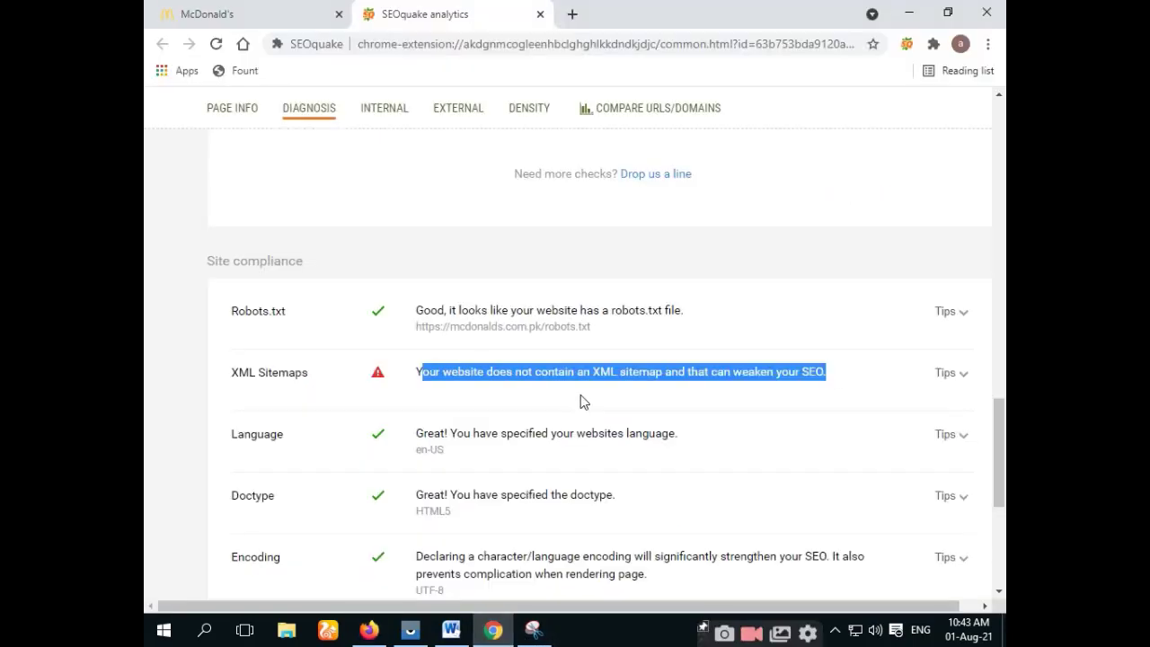
pyautogui.click(299, 19)
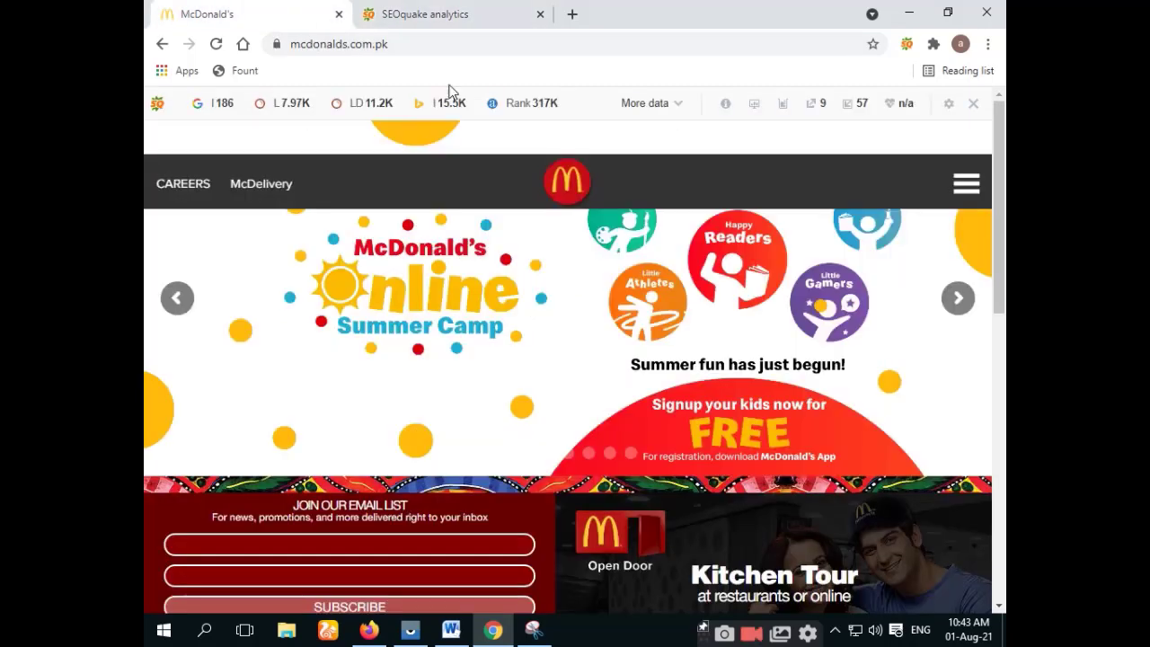
pyautogui.click(410, 45)
pyautogui.rightClick(407, 52)
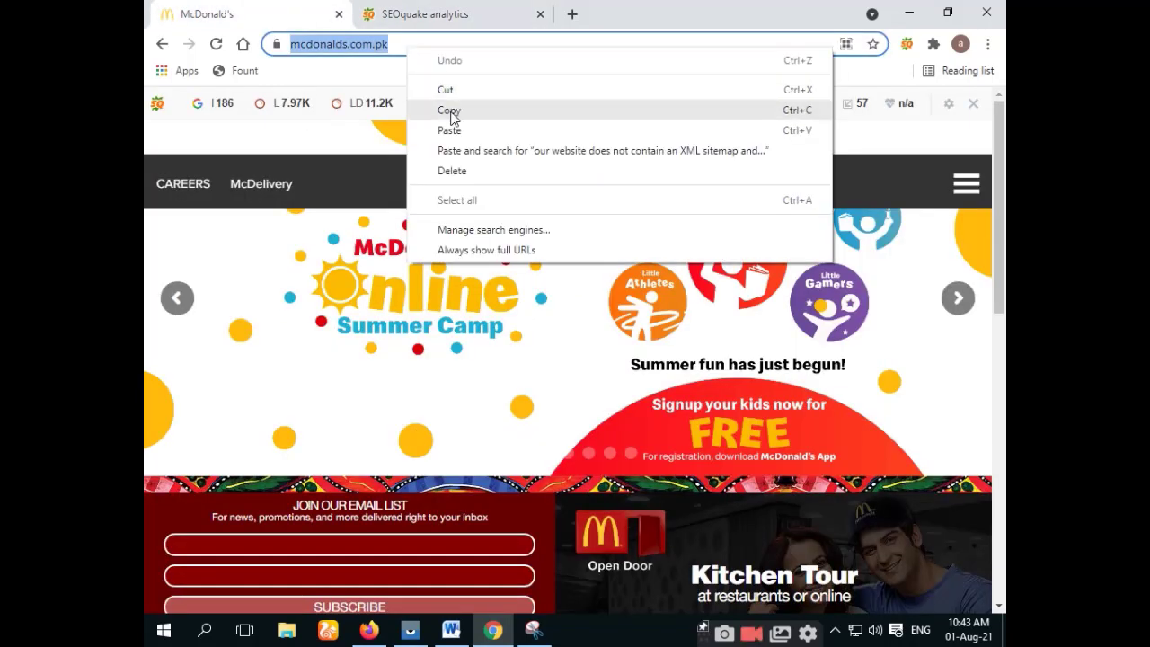
pyautogui.click(448, 111)
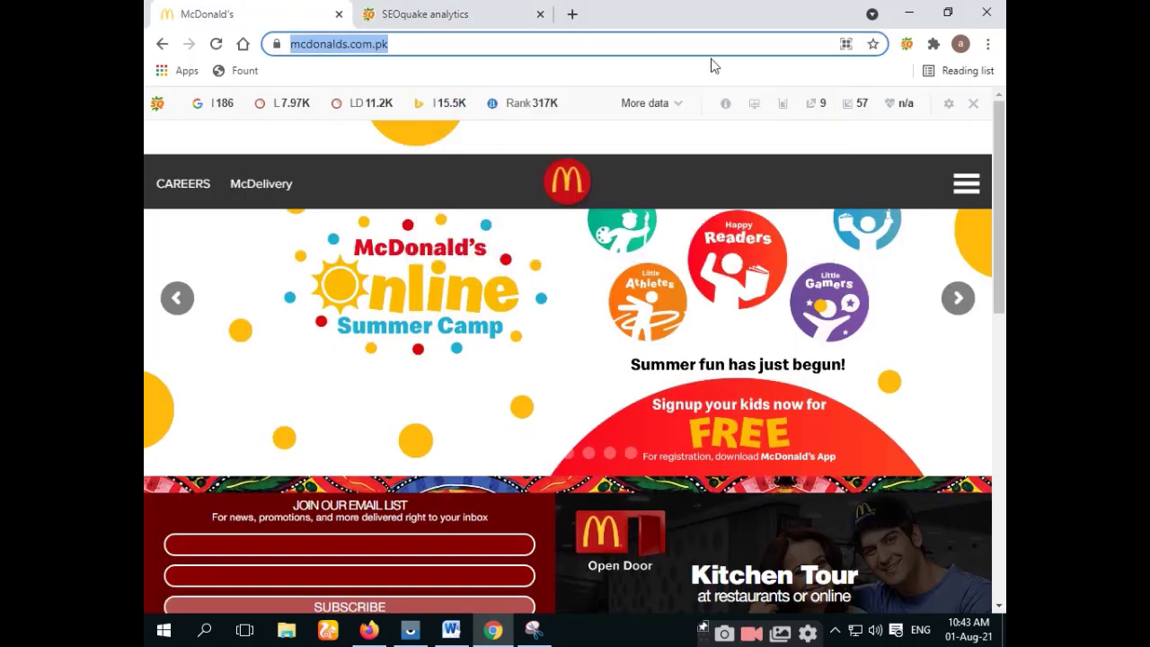
pyautogui.click(368, 630)
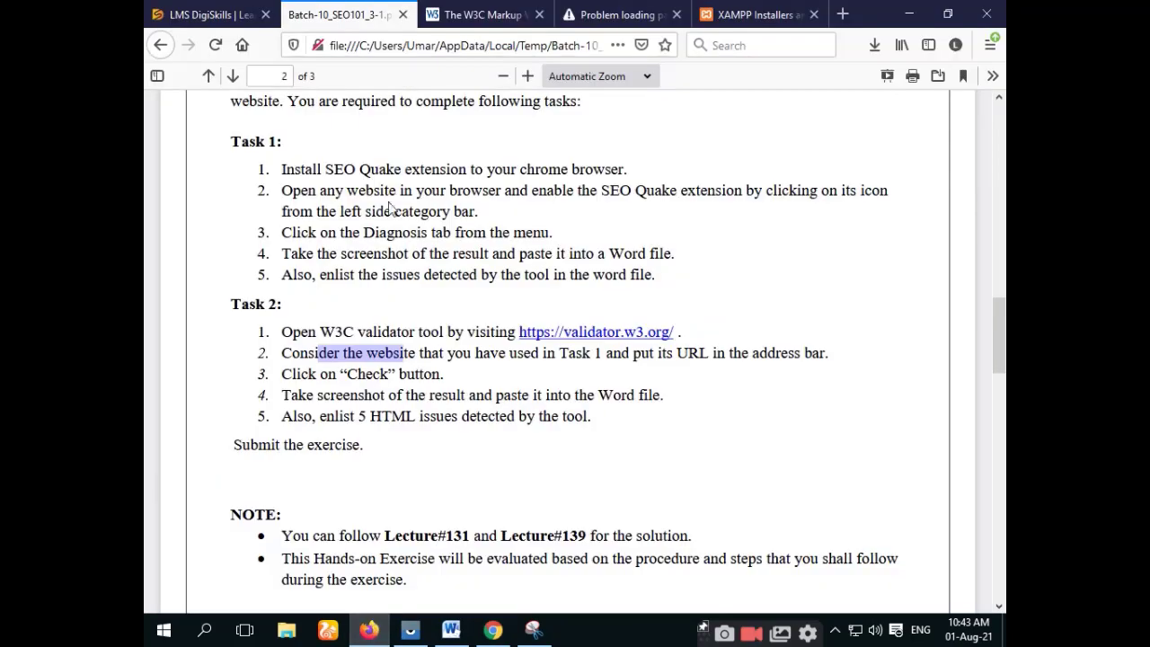
pyautogui.click(474, 16)
pyautogui.click(392, 268)
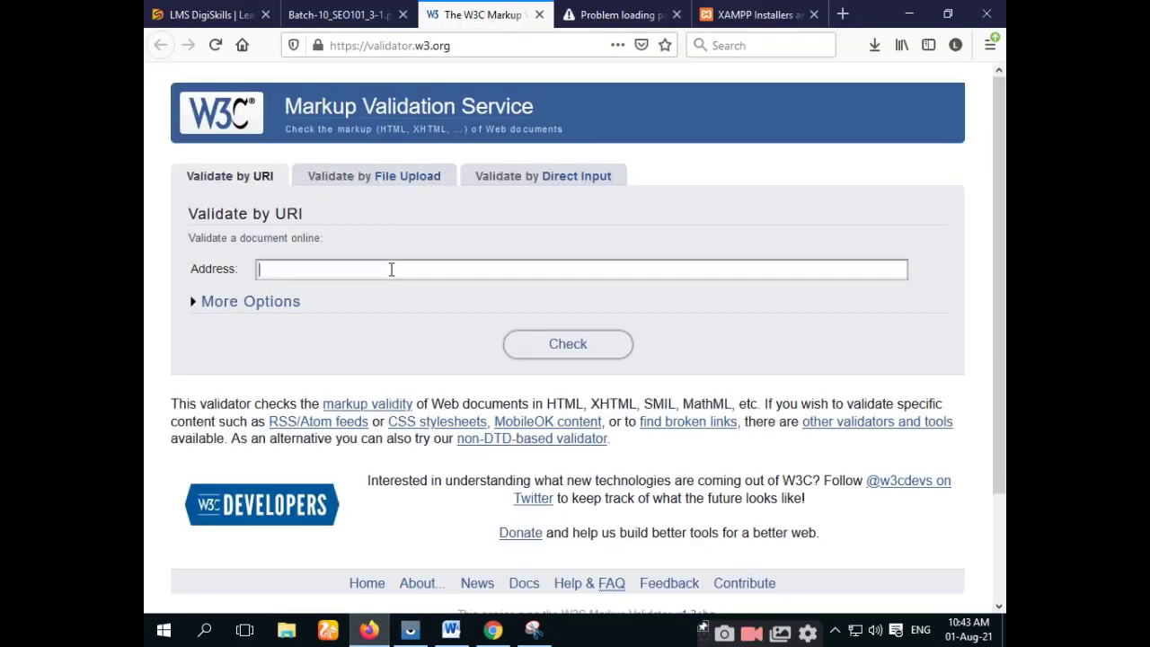
pyautogui.rightClick(393, 269)
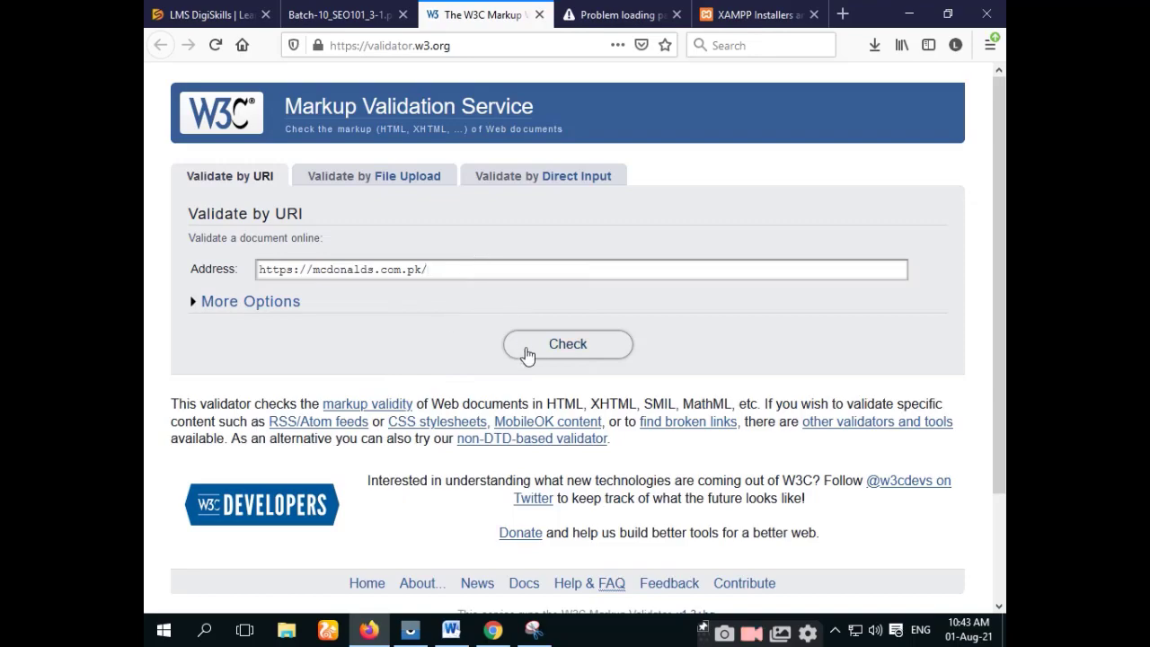
pyautogui.click(539, 355)
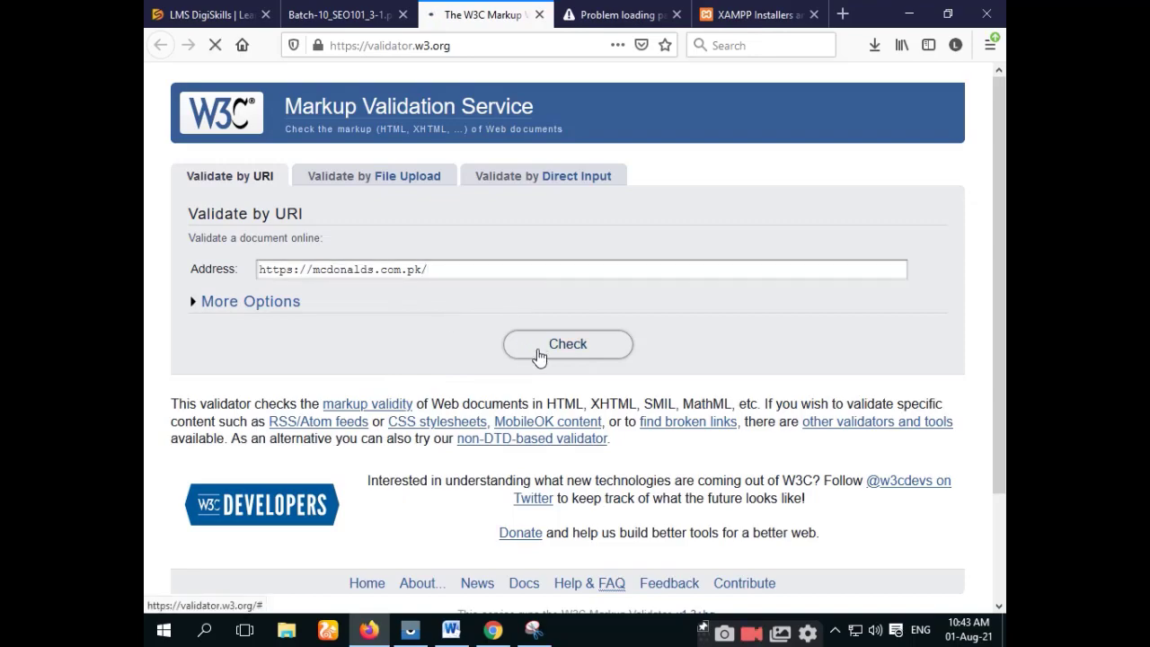
# - Reread the Task 2 instructions in the exercise PDF in Firefox
pyautogui.click(373, 644)
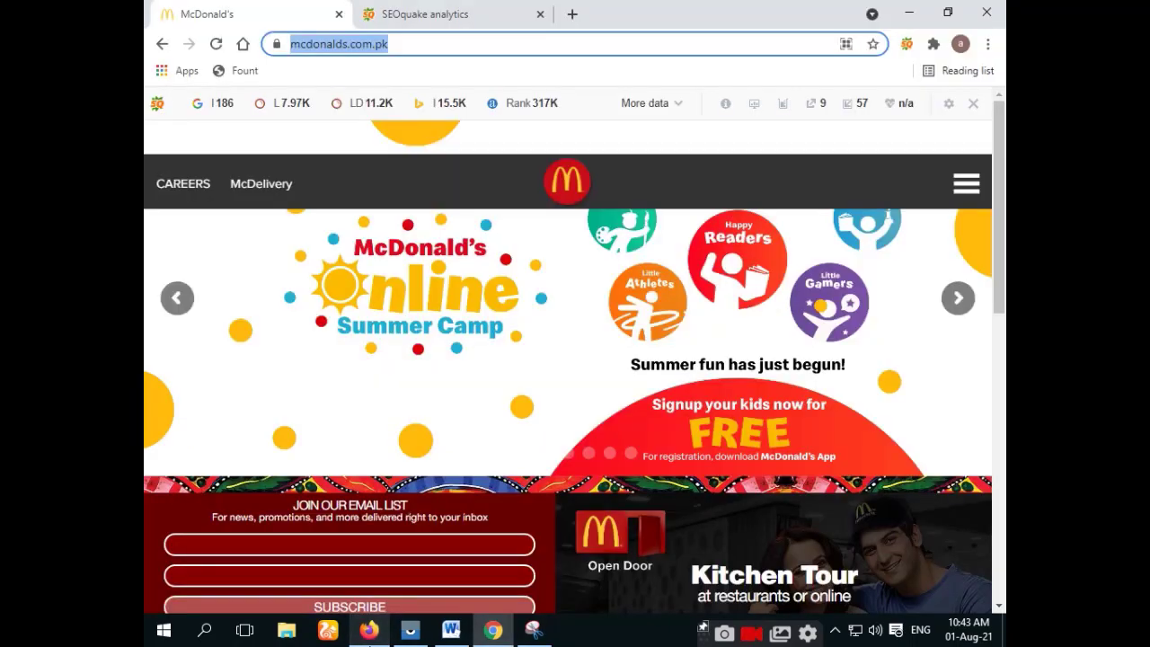
pyautogui.click(372, 644)
pyautogui.click(370, 644)
pyautogui.click(370, 631)
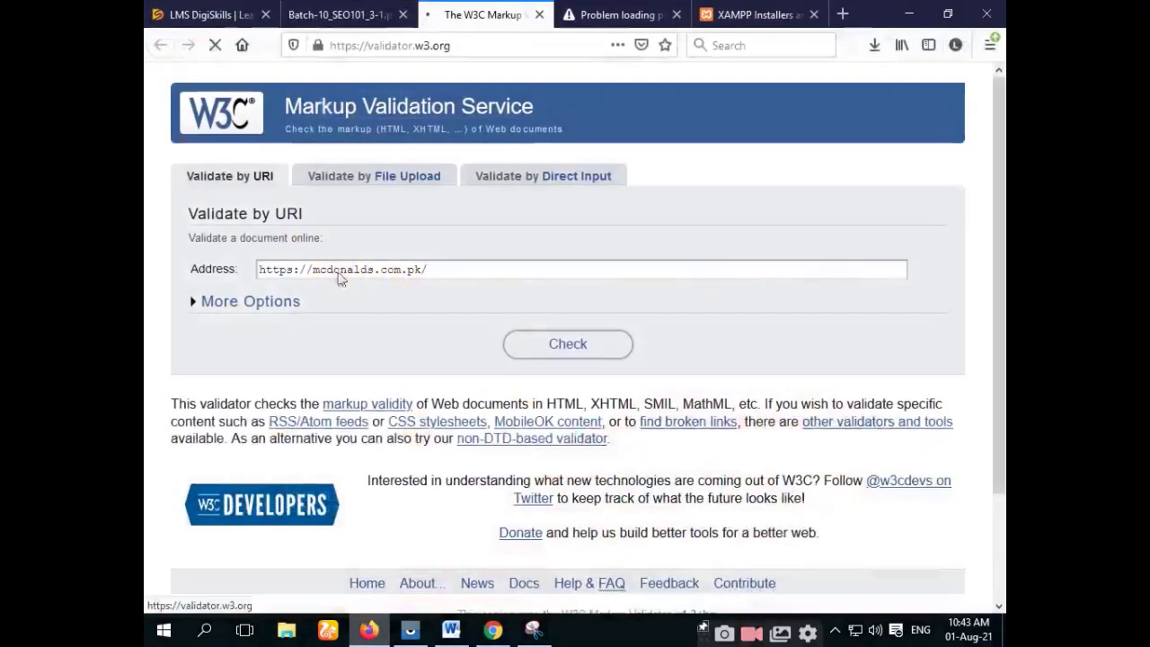
pyautogui.click(320, 22)
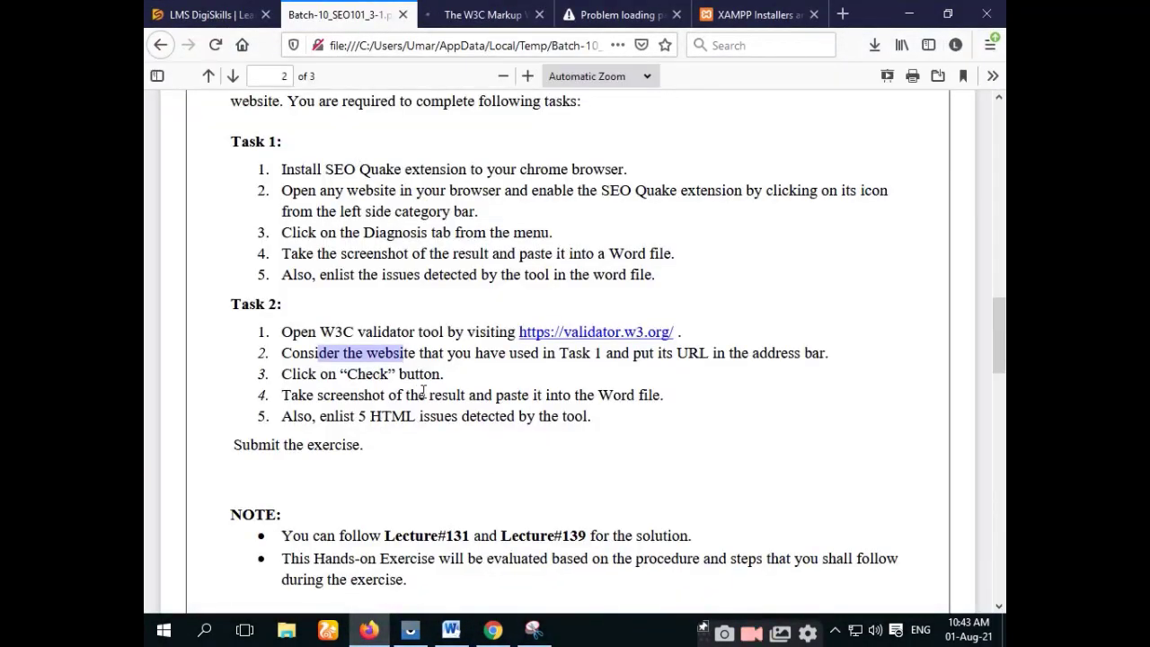
pyautogui.click(468, 377)
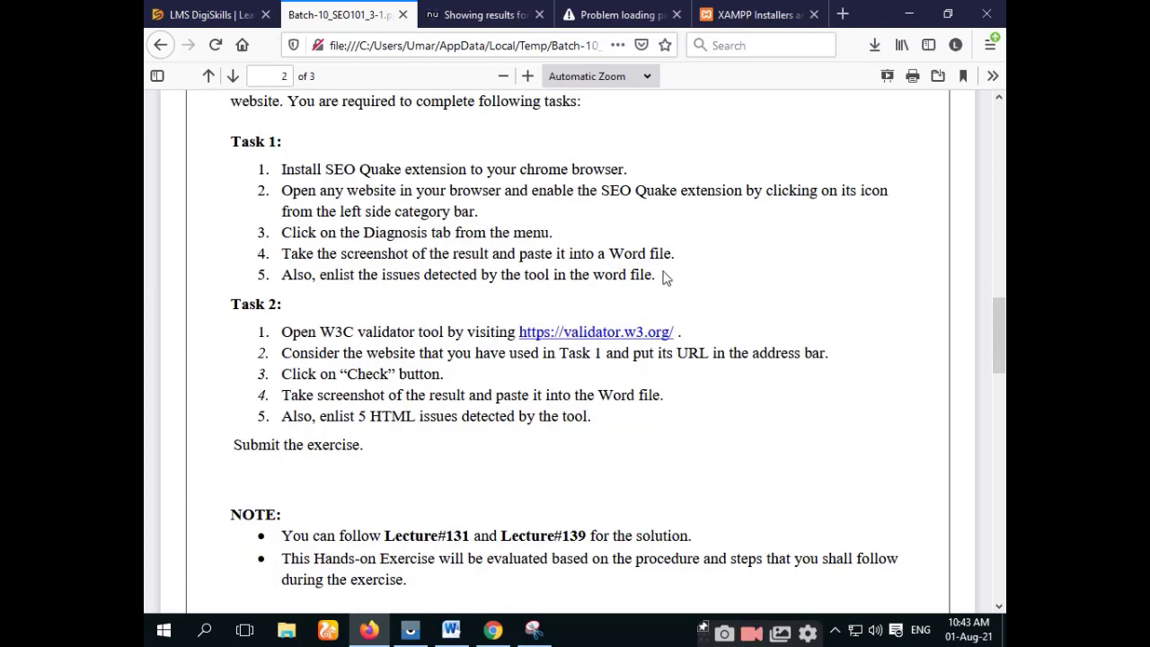
pyautogui.click(483, 18)
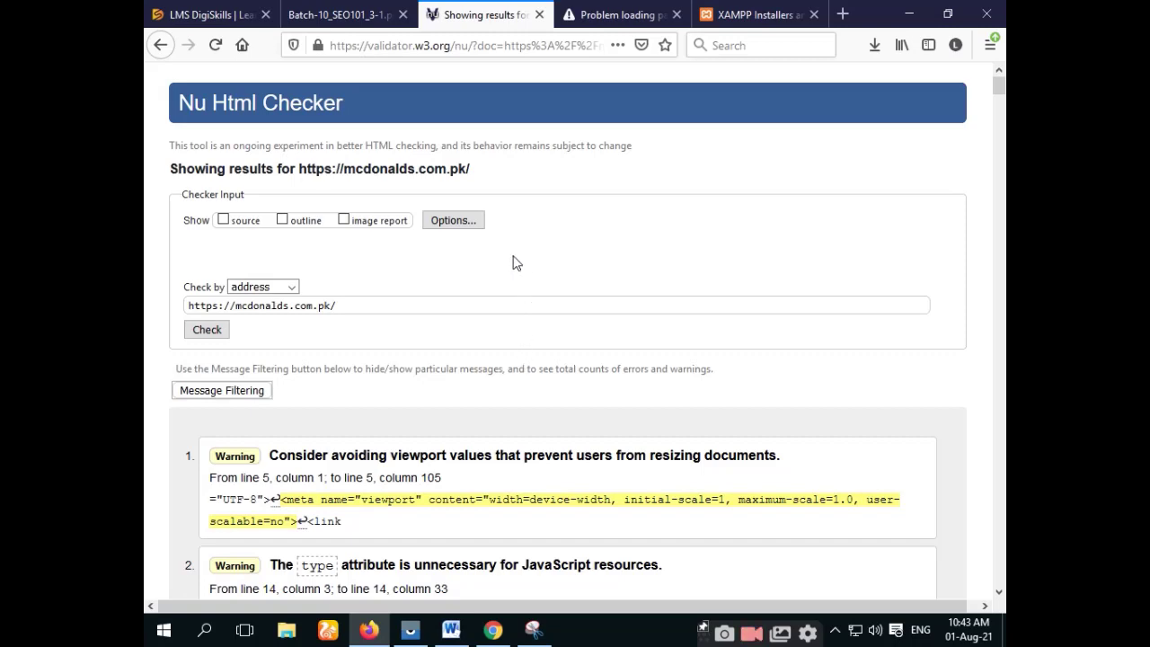
pyautogui.click(539, 632)
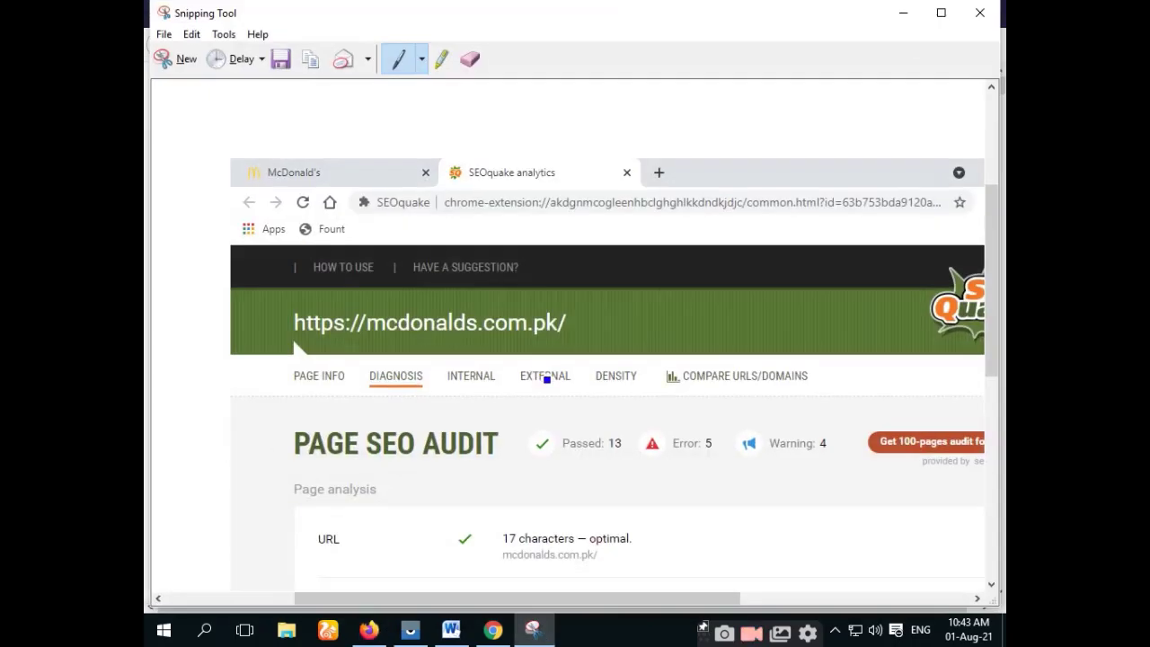
pyautogui.click(197, 68)
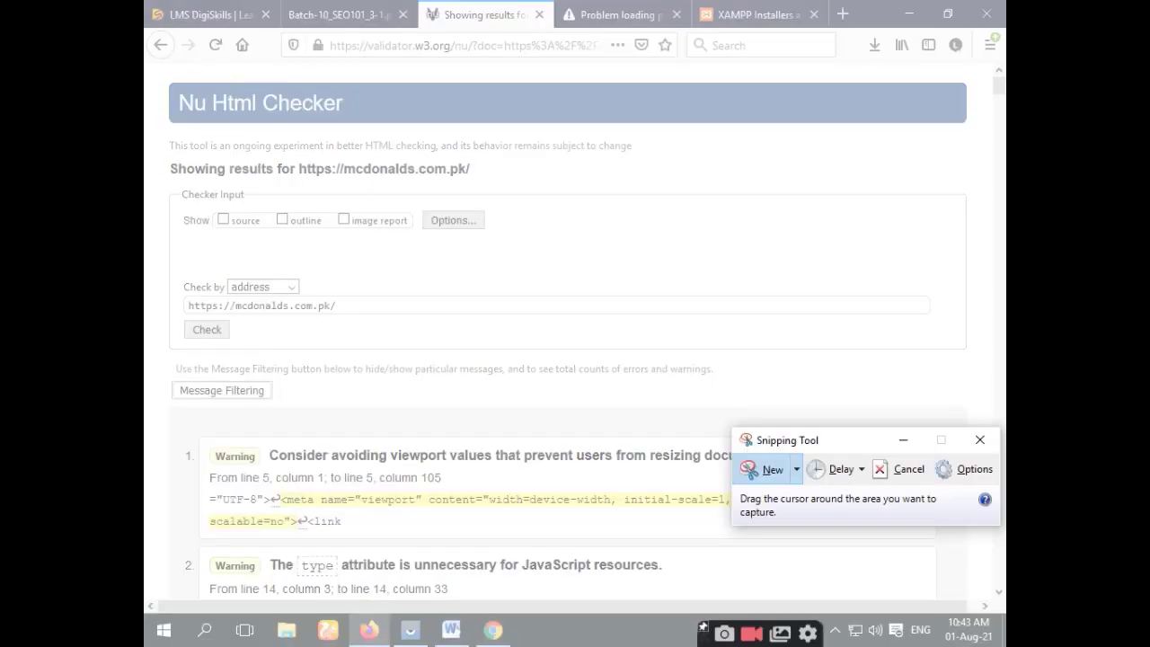
pyautogui.moveTo(144, 1); pyautogui.dragTo(1005, 609)
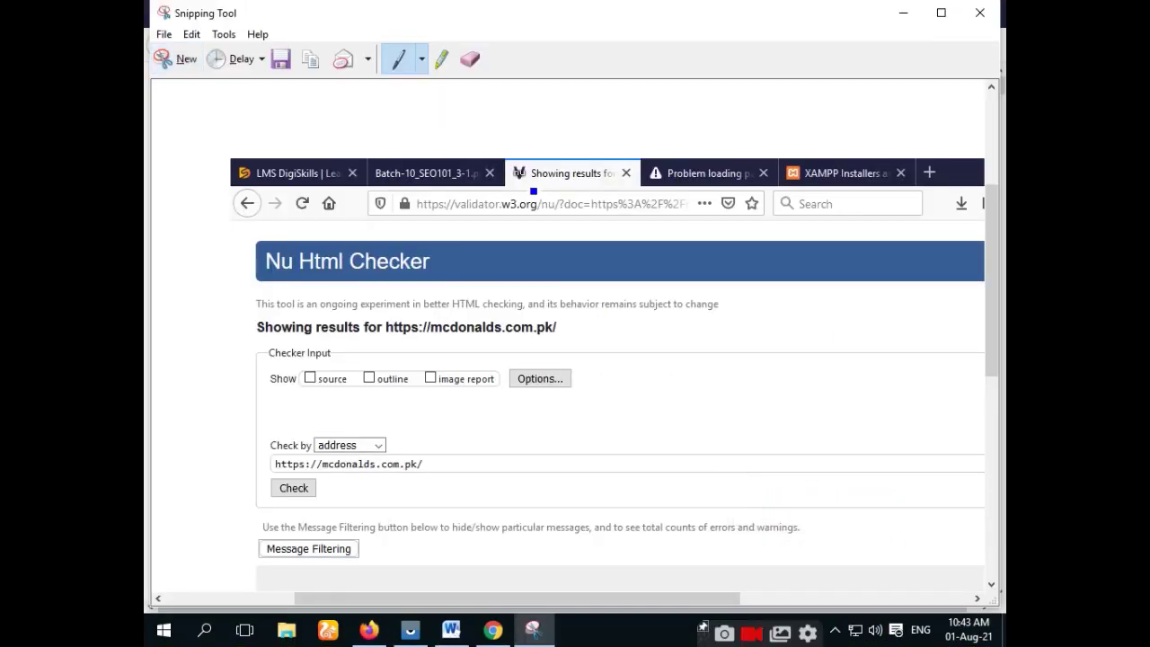
pyautogui.click(903, 13)
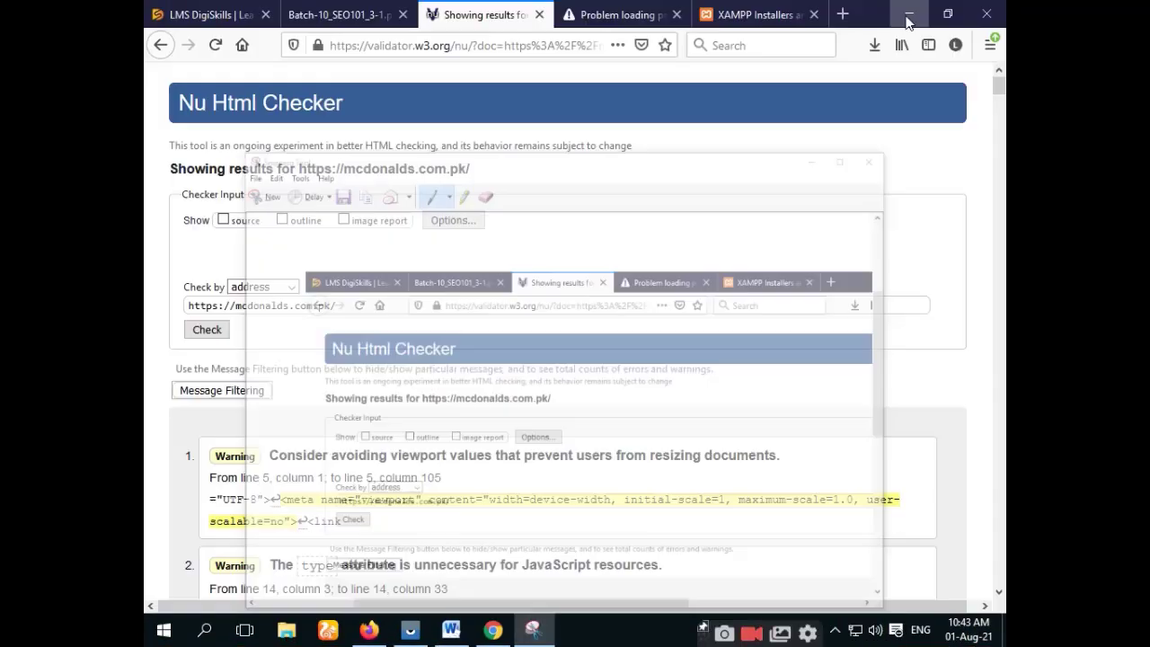
# - Switch to Word and paste the validator screenshot on a new line below instruction 4 of Task2
pyautogui.click(451, 629)
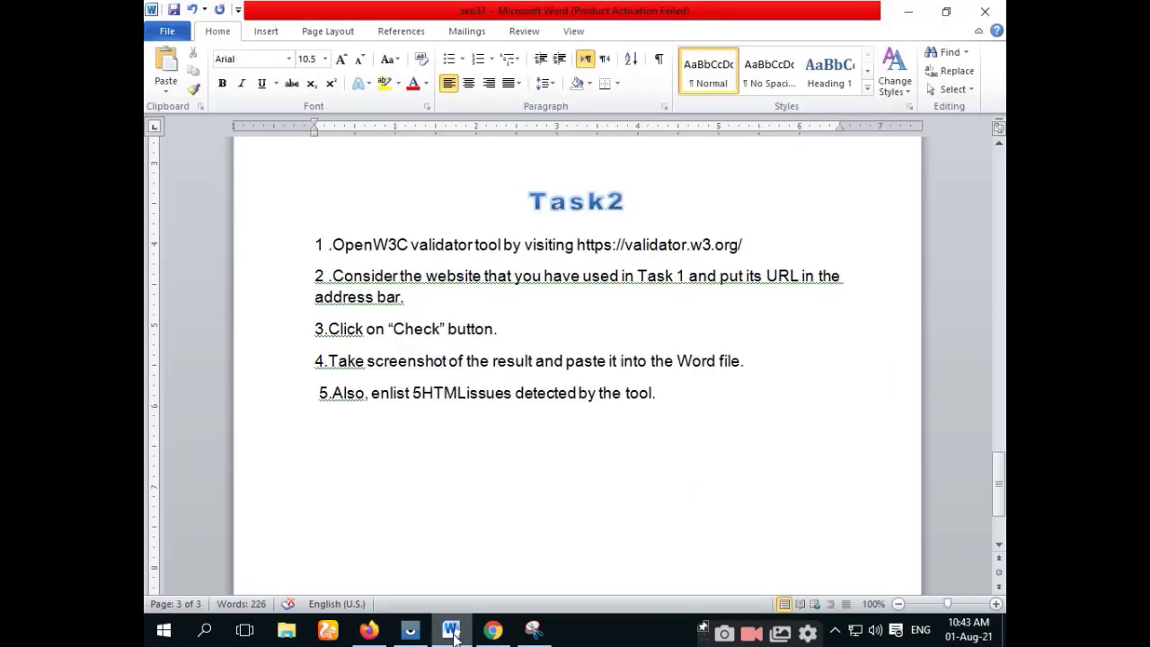
pyautogui.click(744, 377)
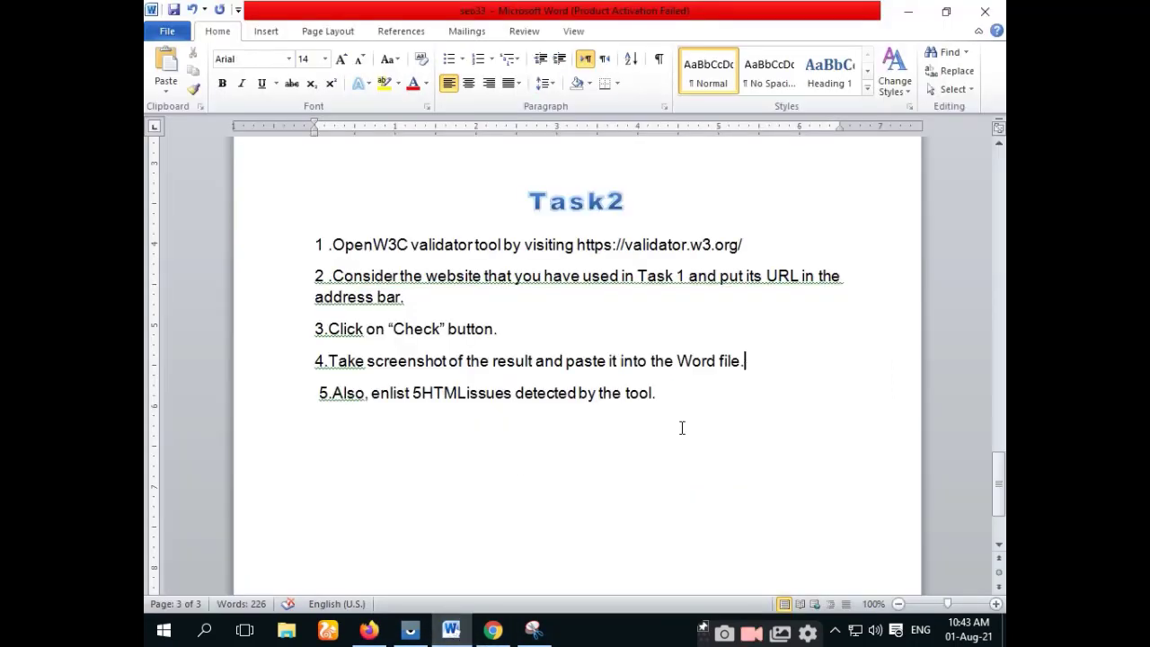
pyautogui.press('Return')
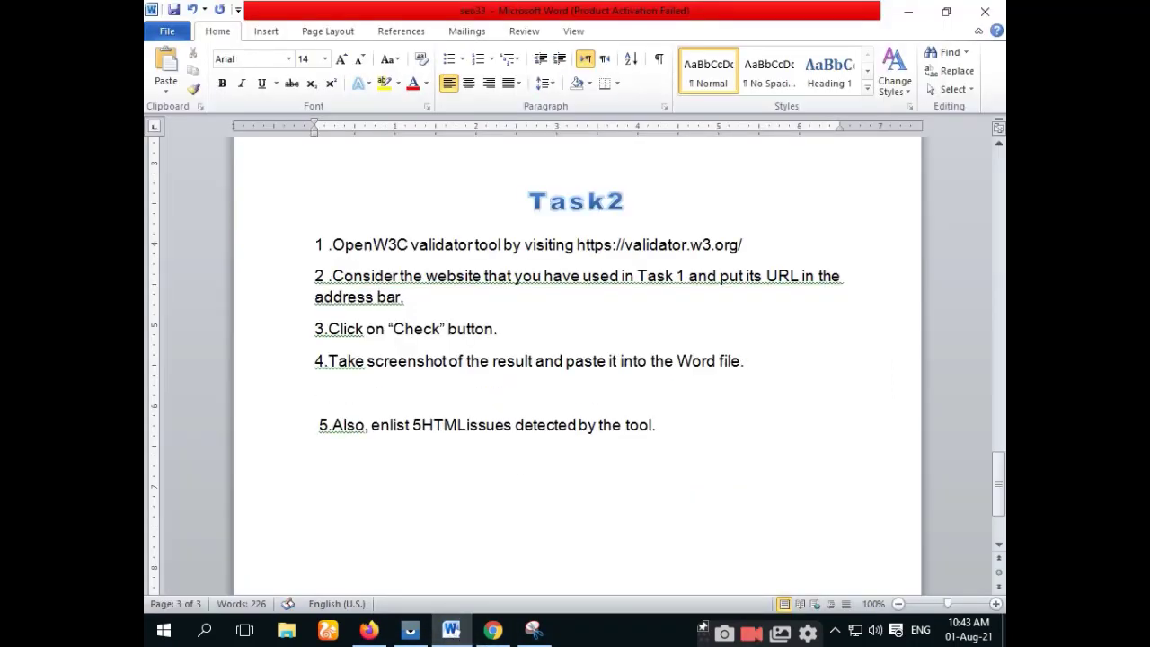
pyautogui.hotkey('ctrl', 'v')
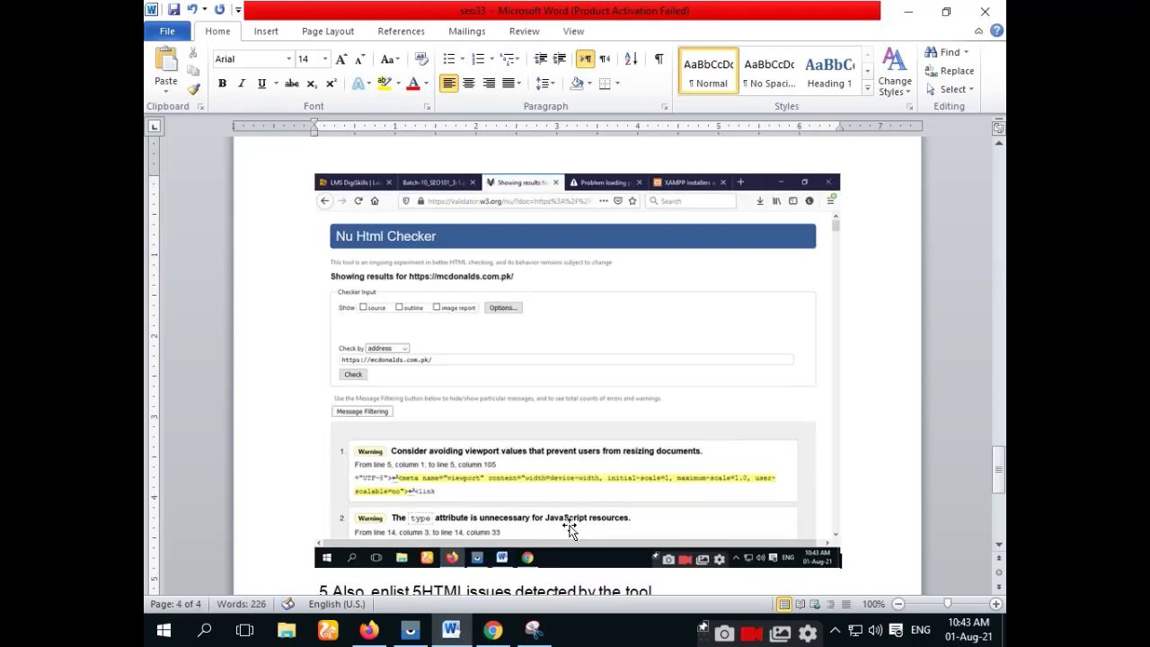
# - Add the numbers 1 to 5 on separate lines below instruction 5 about enlisting 5 HTML issues
pyautogui.scroll(-6, 859, 391)
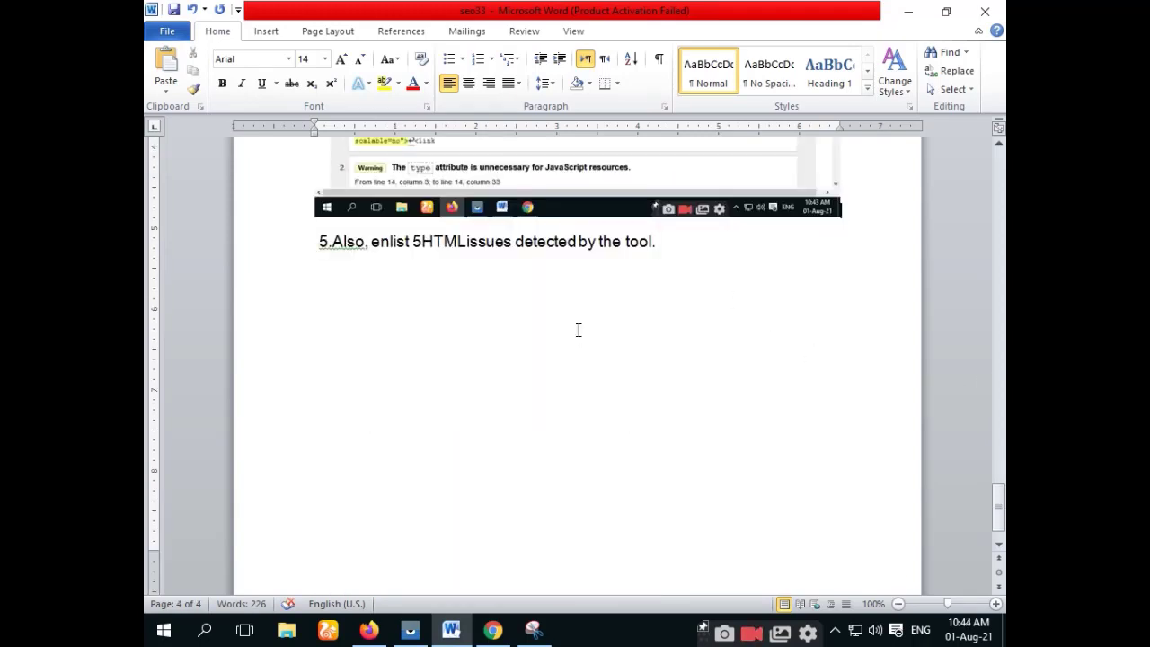
pyautogui.click(677, 241)
pyautogui.press('Return')
pyautogui.write('1 ')
pyautogui.write('2 ')
pyautogui.write('3')
pyautogui.press('Return')
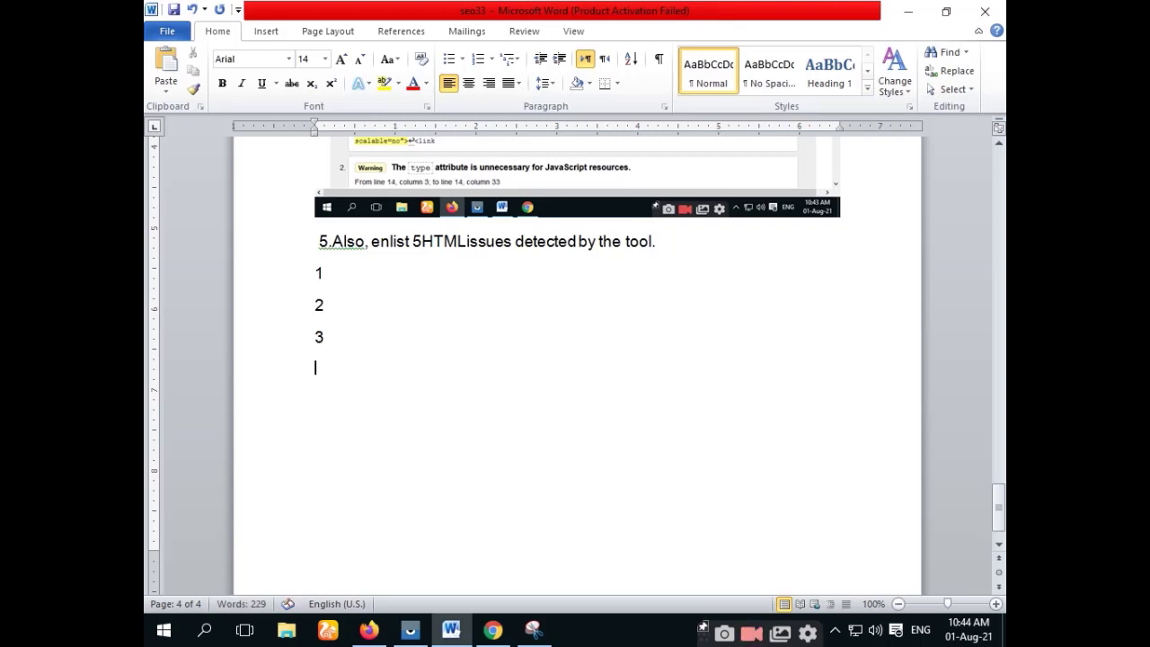
pyautogui.write('4')
pyautogui.press('Return')
pyautogui.write('5')
# - Copy the first validator warning, about viewport values, from Firefox with its location and code, and paste it on a new line under number 1 in Word
pyautogui.click(371, 274)
pyautogui.press('Return')
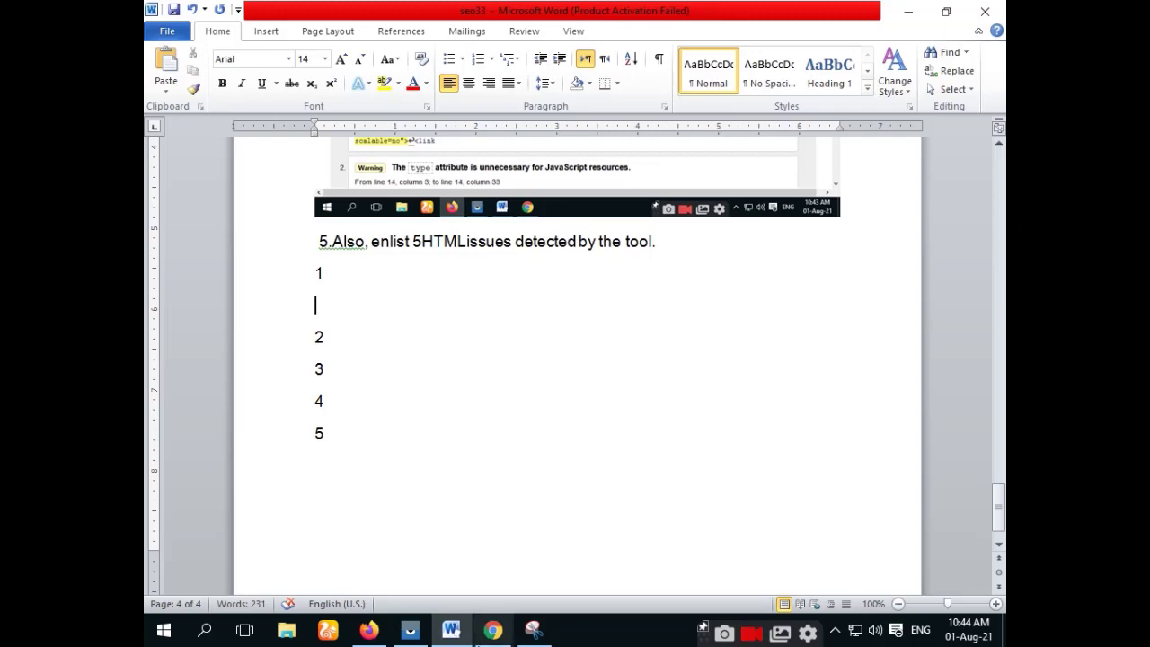
pyautogui.click(495, 632)
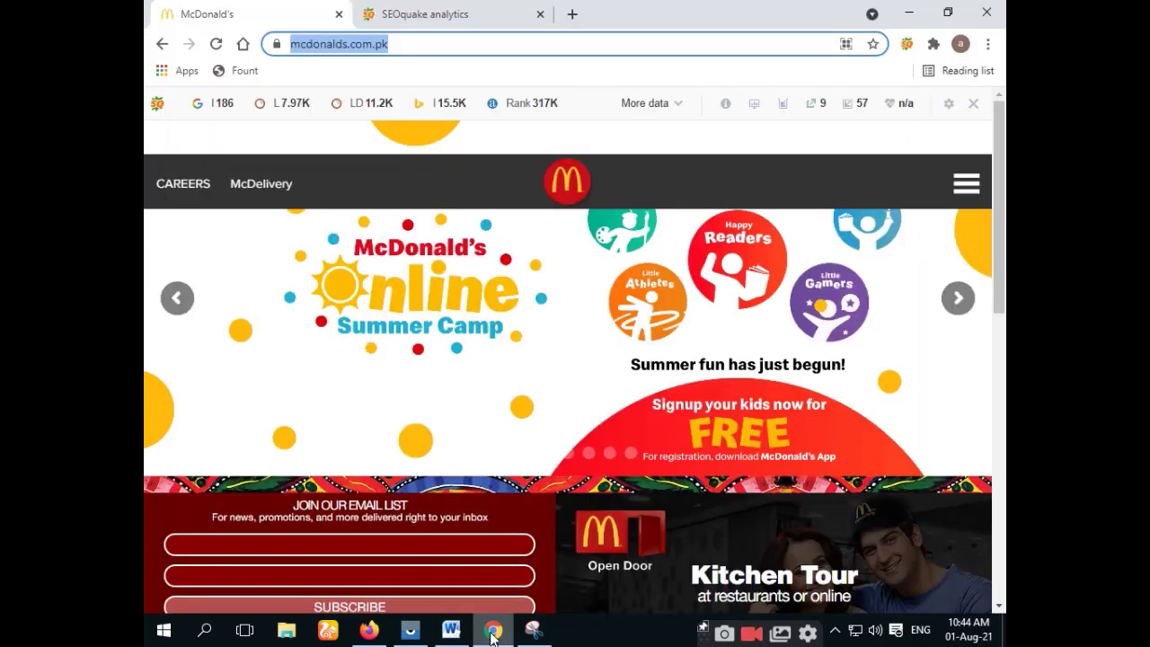
pyautogui.click(369, 629)
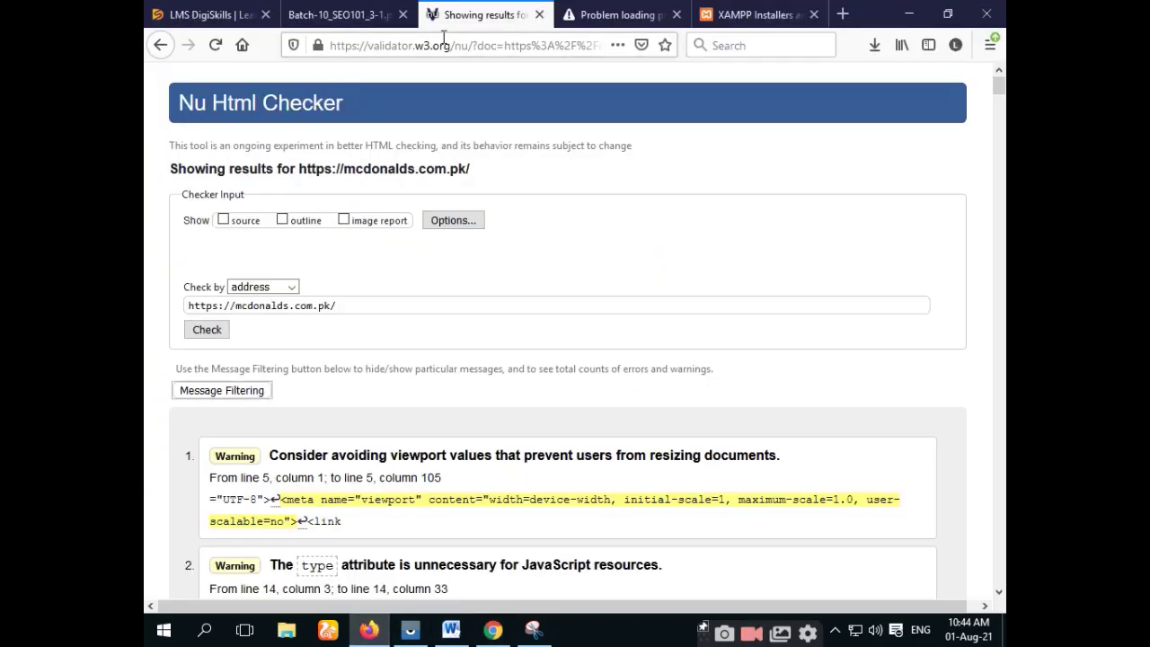
pyautogui.scroll(-3, 330, 347)
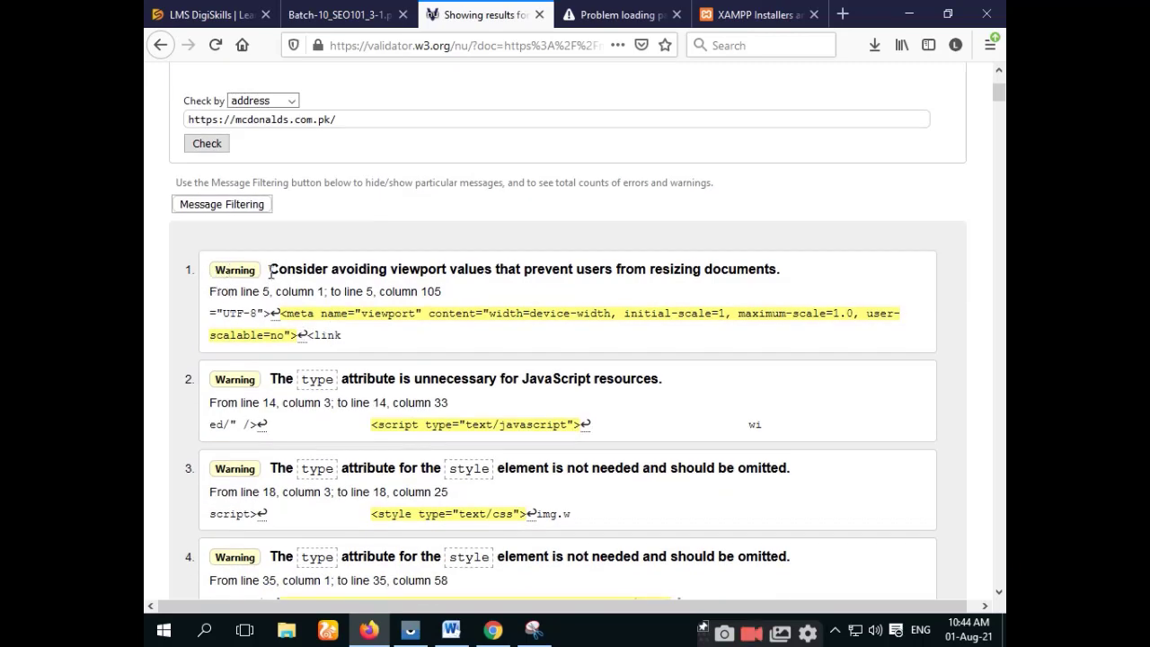
pyautogui.moveTo(270, 271); pyautogui.dragTo(431, 343)
pyautogui.hotkey('ctrl', 'c')
pyautogui.rightClick(353, 289)
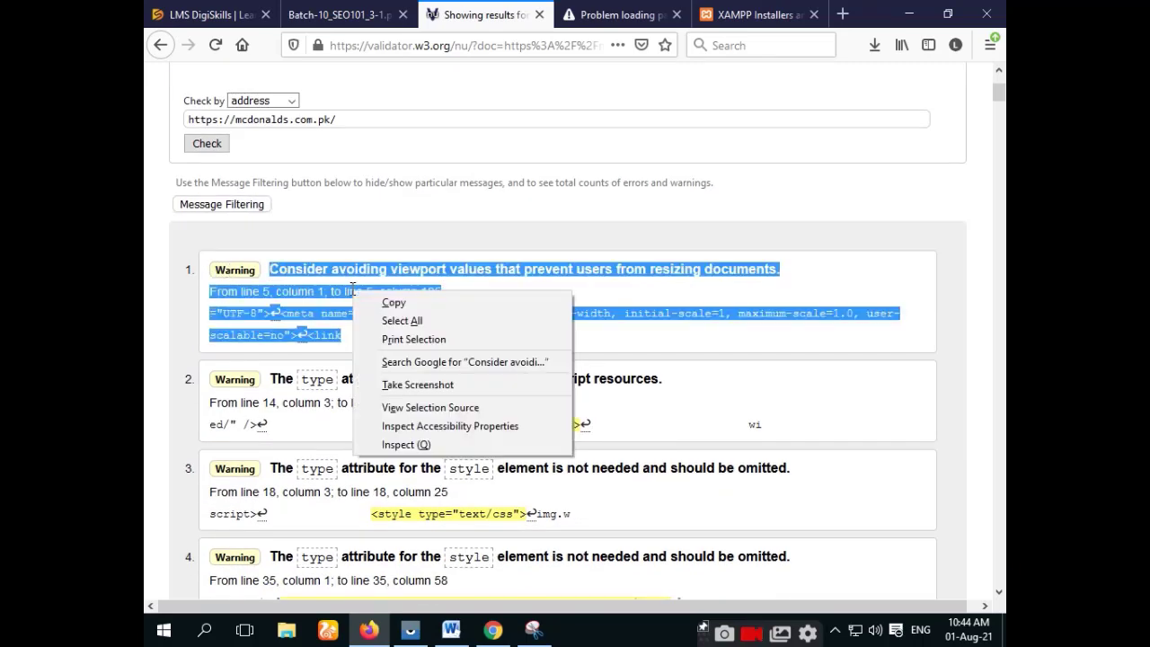
pyautogui.click(394, 303)
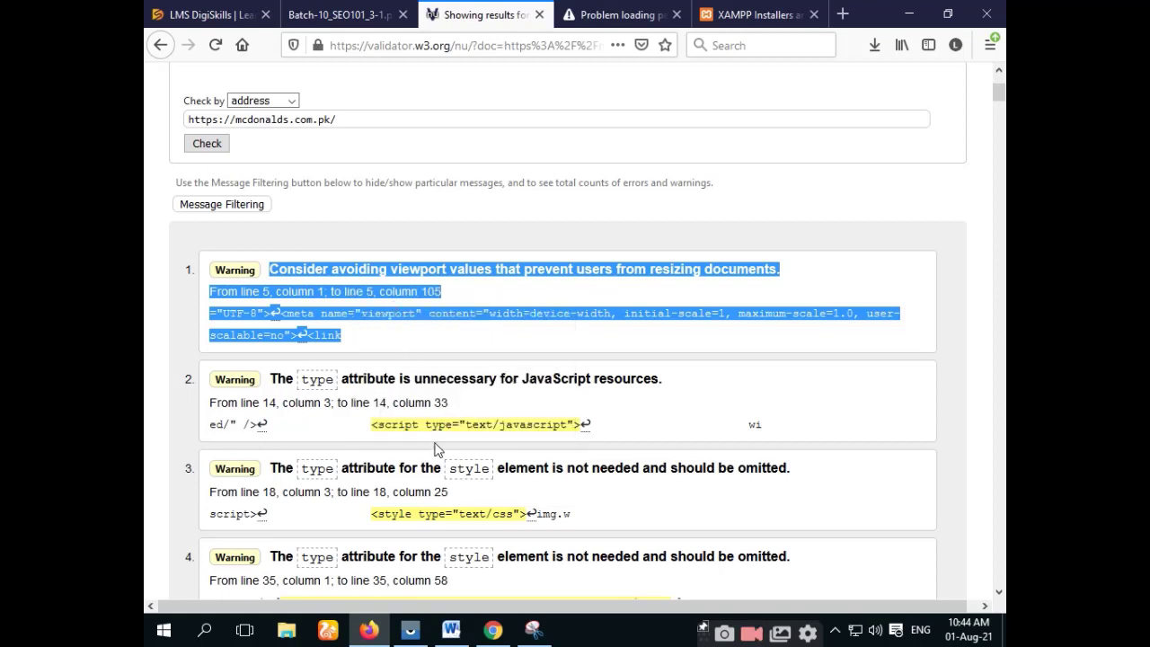
pyautogui.click(451, 633)
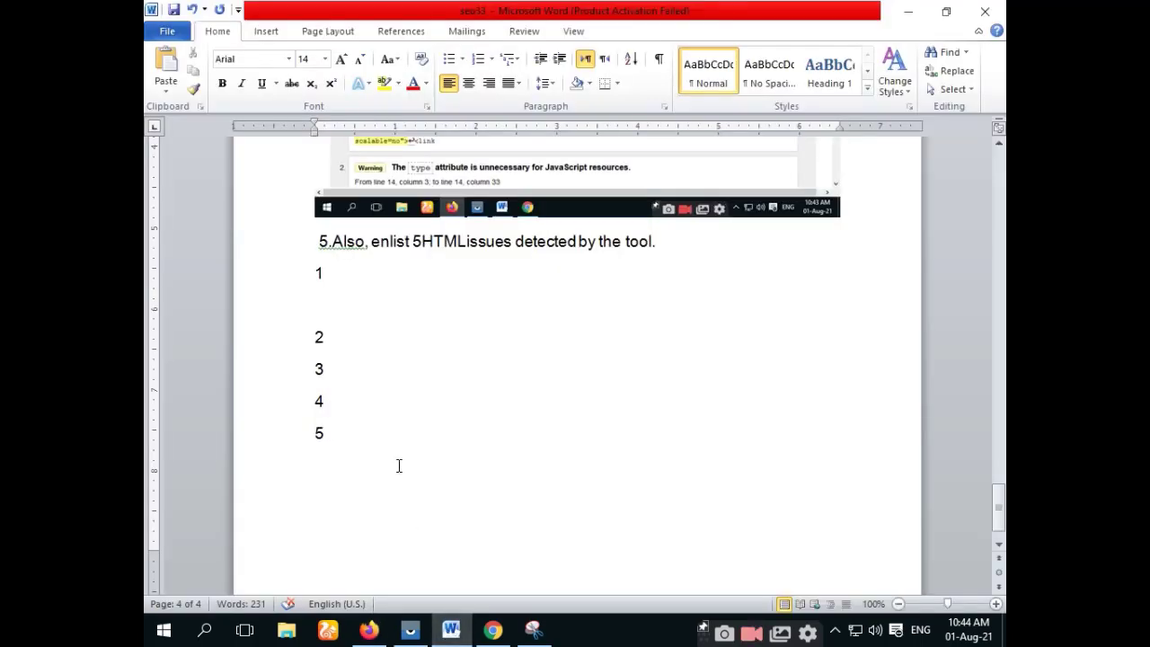
pyautogui.hotkey('ctrl', 'v')
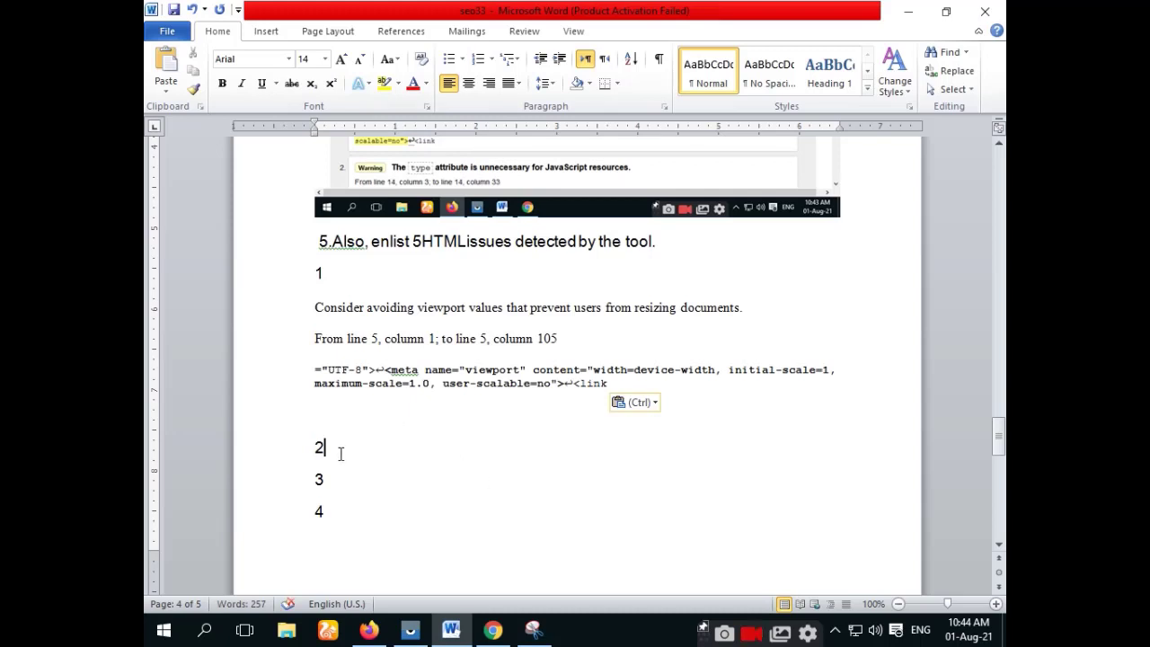
# - Copy the second warning, about the type attribute for JavaScript resources, from Firefox and paste it on a new line under number 2 in Word
pyautogui.click(328, 479)
pyautogui.press('BackSpace')
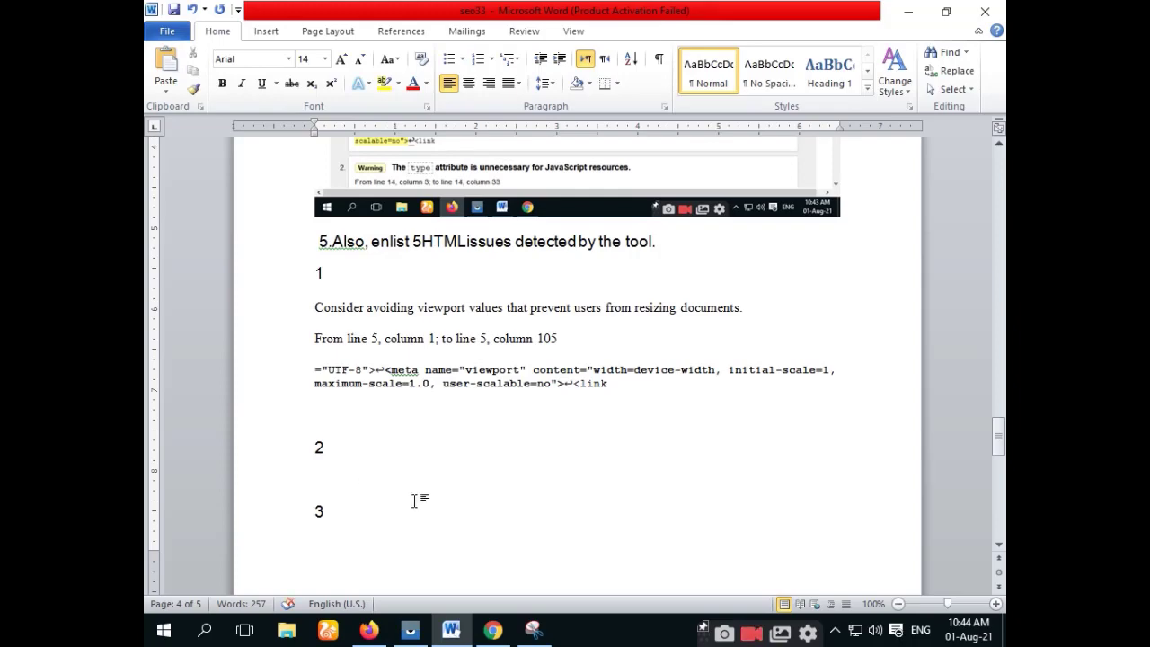
pyautogui.click(486, 634)
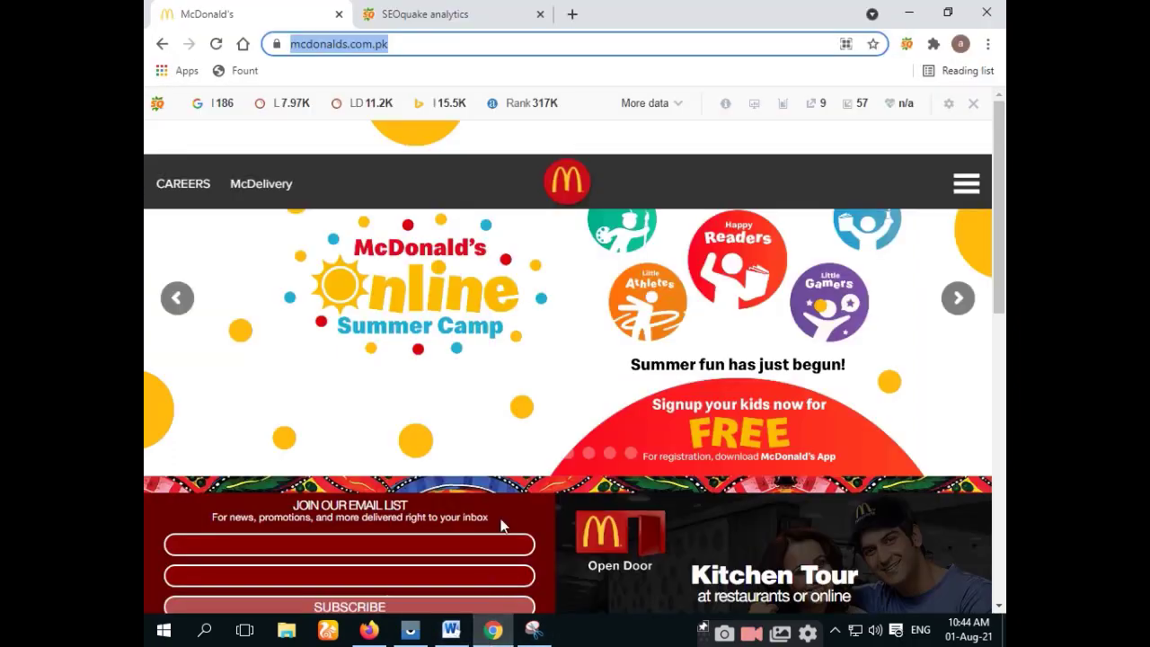
pyautogui.click(450, 629)
pyautogui.click(368, 629)
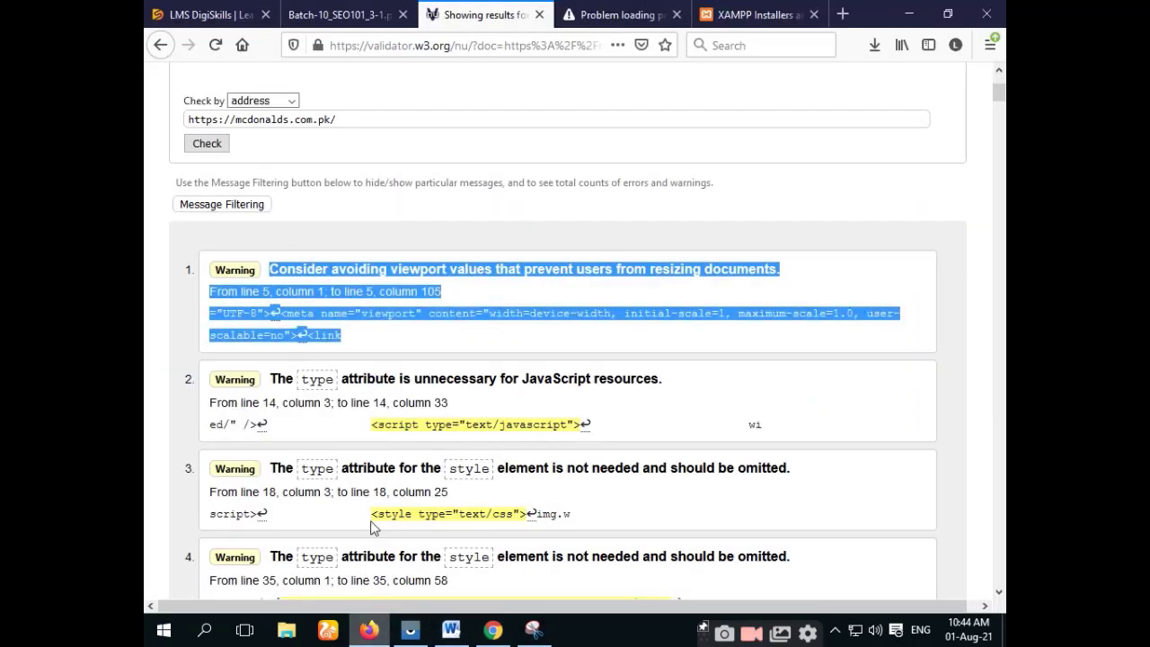
pyautogui.moveTo(271, 378); pyautogui.dragTo(594, 430)
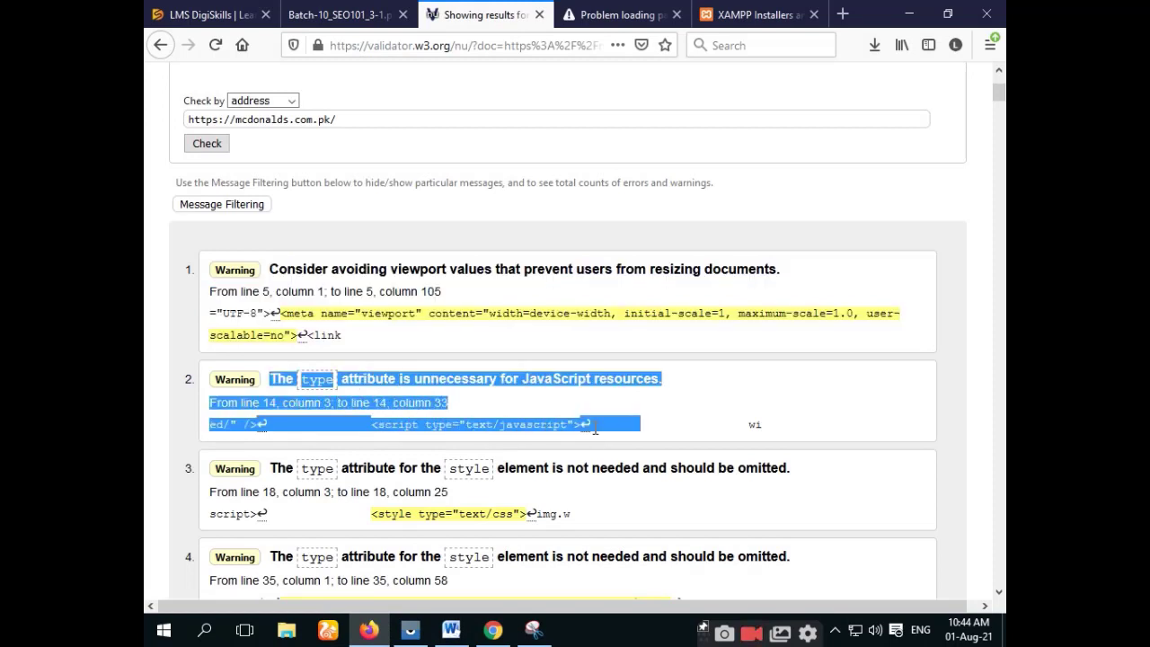
pyautogui.rightClick(516, 435)
pyautogui.click(558, 447)
pyautogui.click(451, 630)
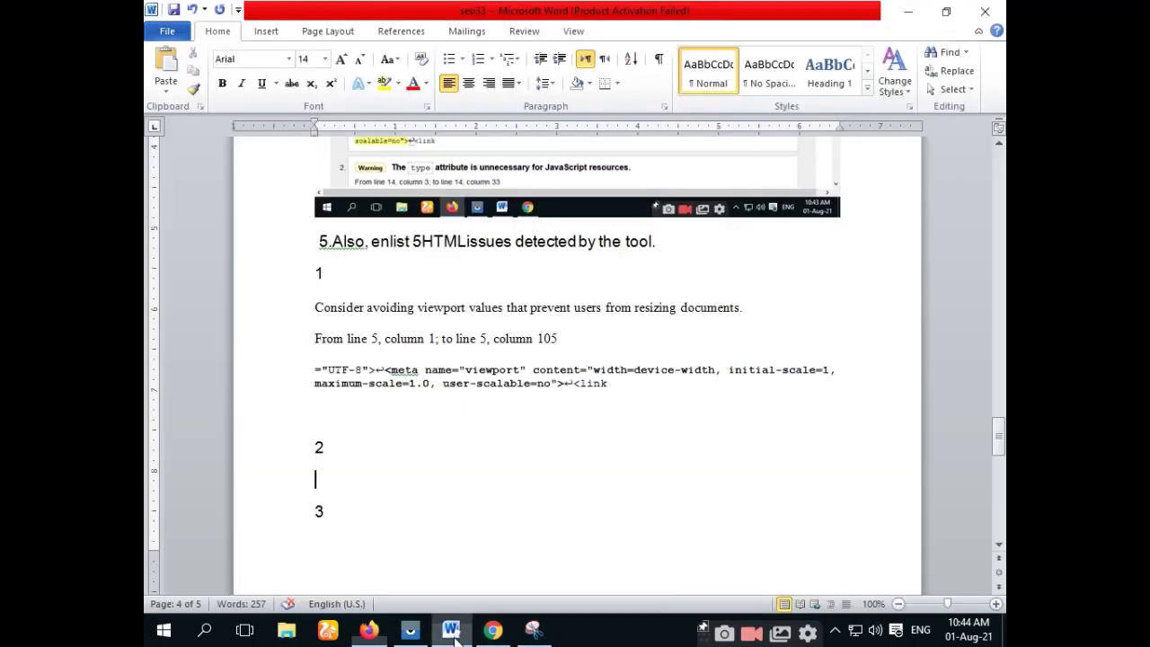
pyautogui.click(374, 487)
pyautogui.hotkey('ctrl', 'v')
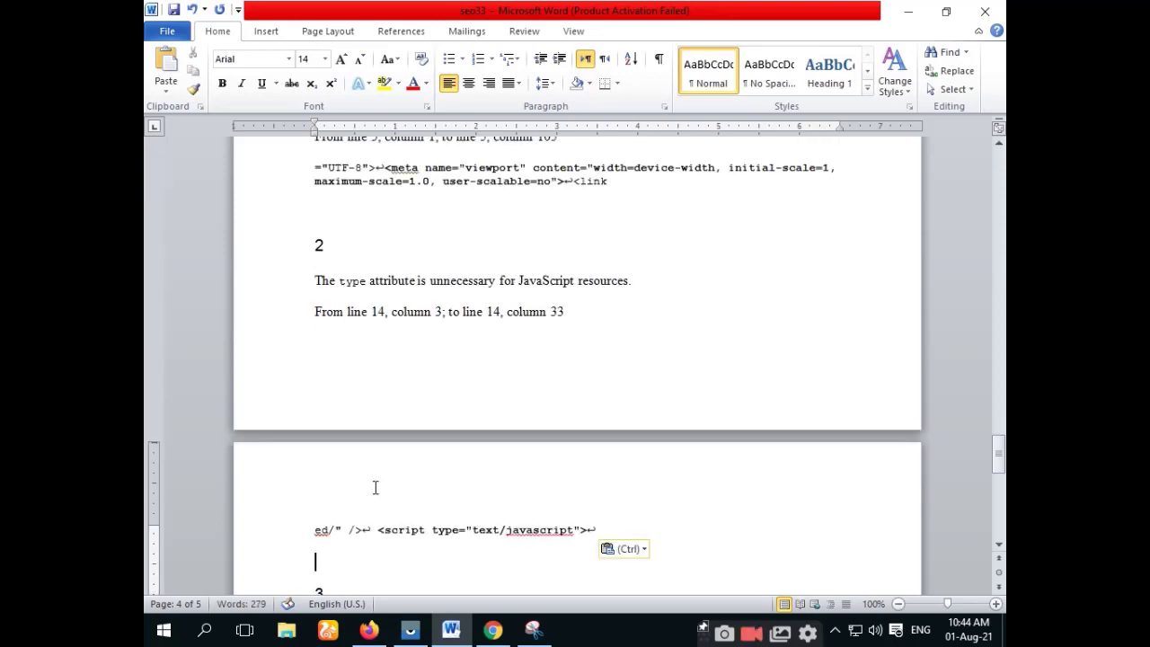
# - Copy the third warning, about the style element's type attribute at line 18, from Firefox and paste it on a new line under number 3 in Word
pyautogui.scroll(-3, 516, 399)
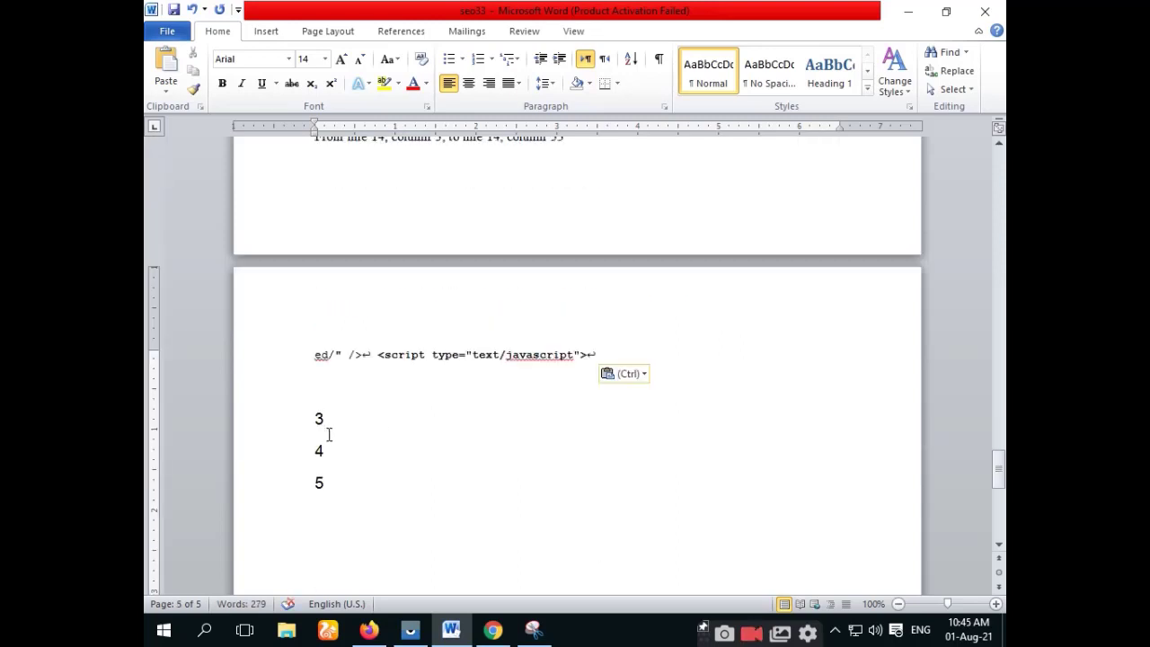
pyautogui.press('Return')
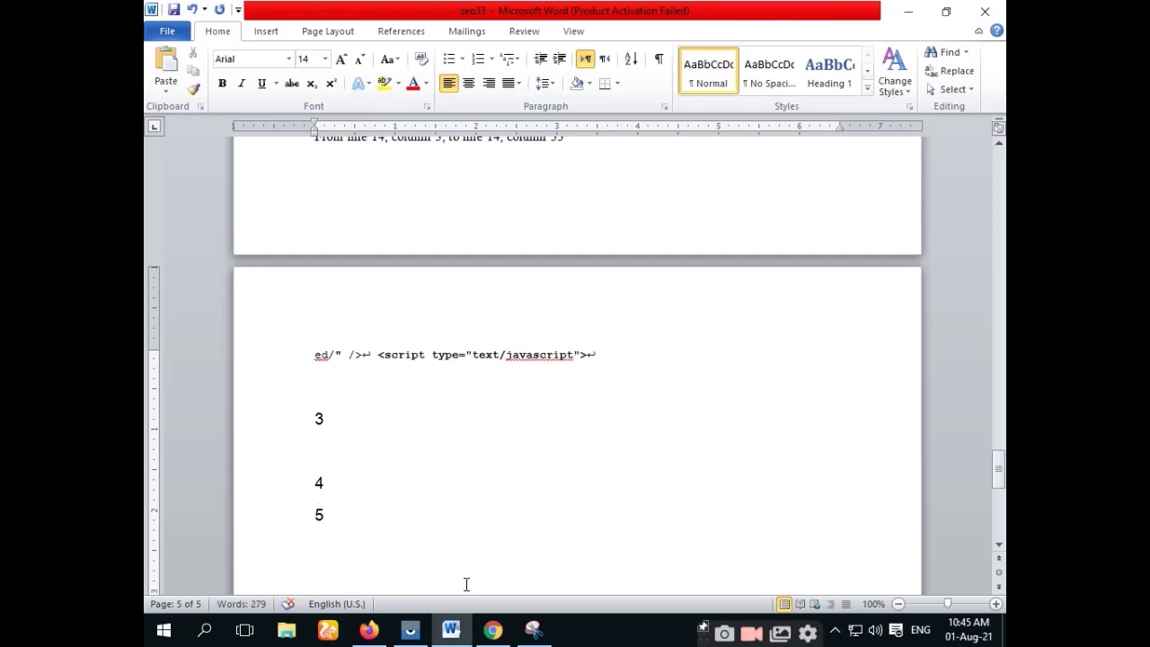
pyautogui.click(490, 632)
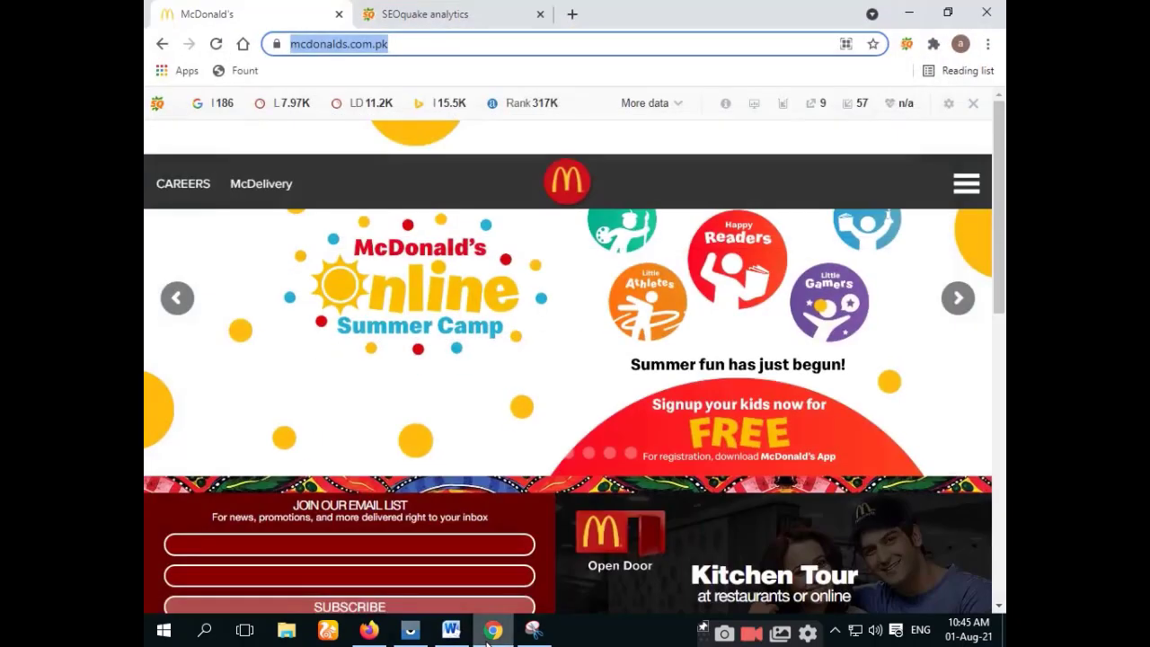
pyautogui.click(489, 632)
pyautogui.click(449, 634)
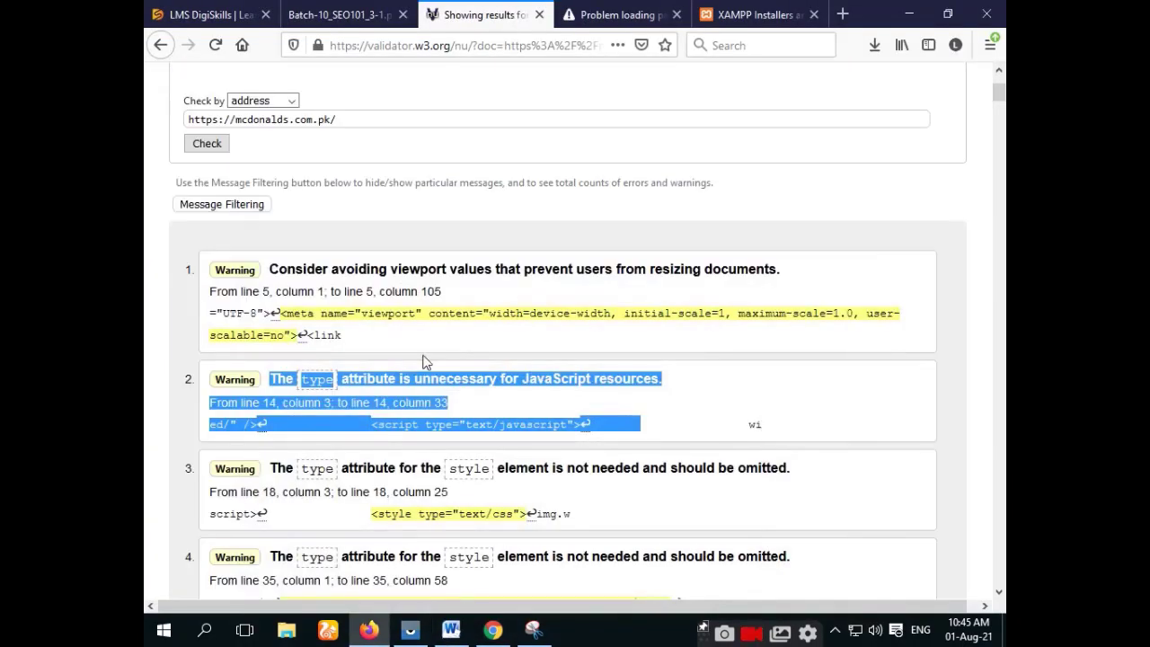
pyautogui.scroll(-3, 442, 401)
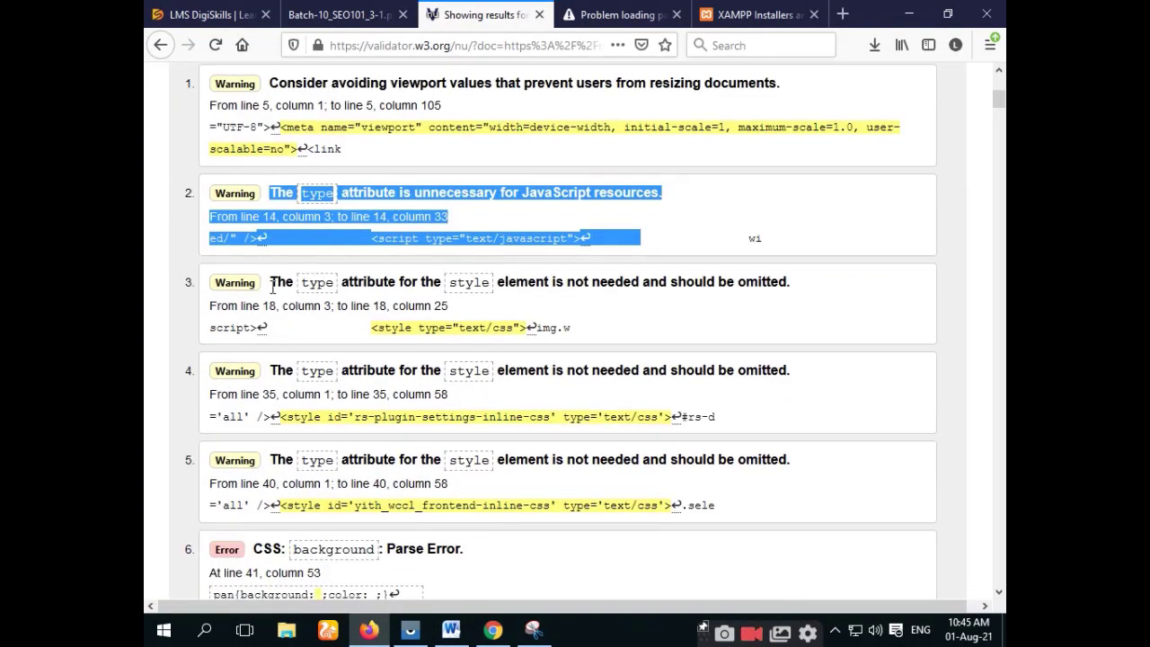
pyautogui.moveTo(273, 283); pyautogui.dragTo(573, 332)
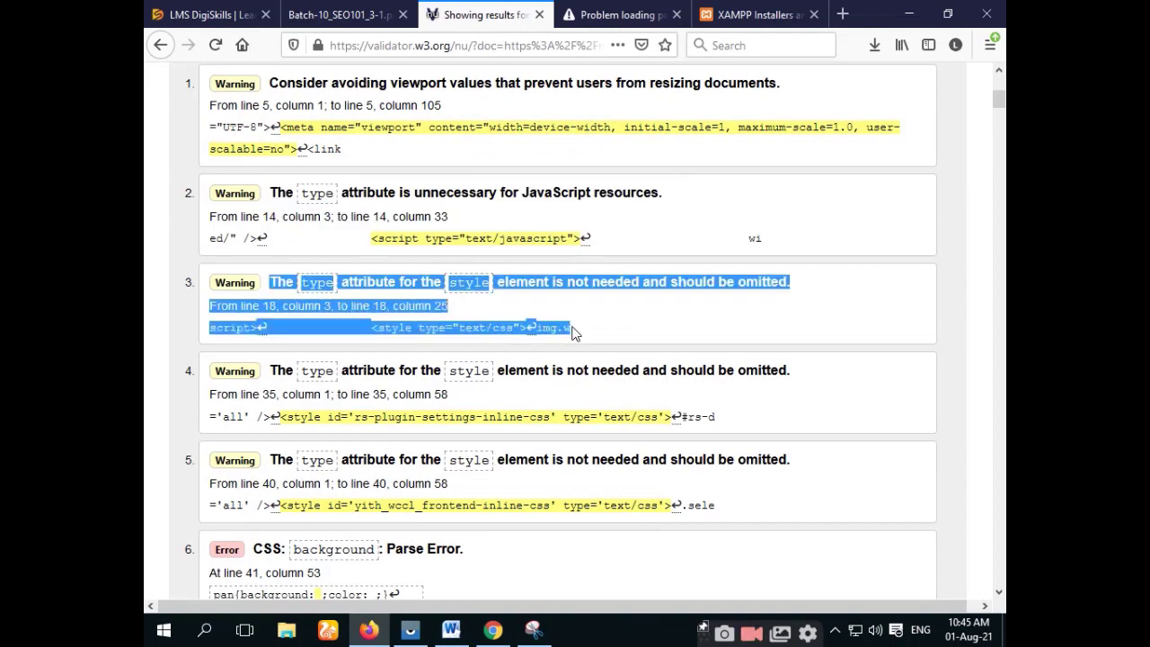
pyautogui.rightClick(496, 329)
pyautogui.click(527, 342)
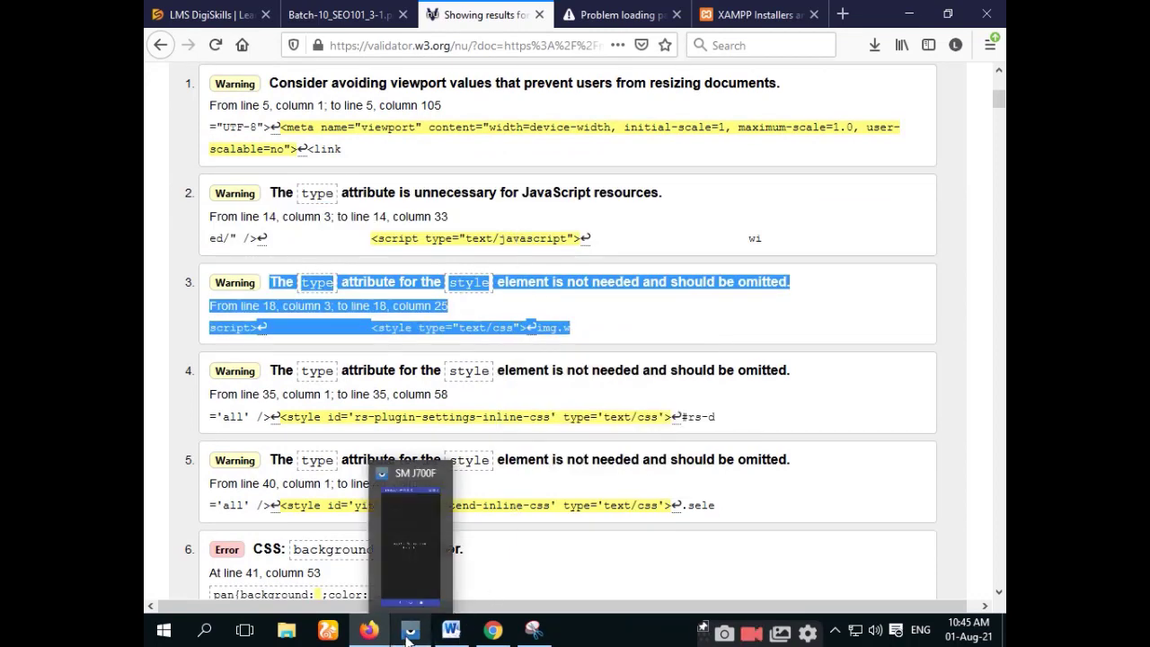
pyautogui.click(451, 634)
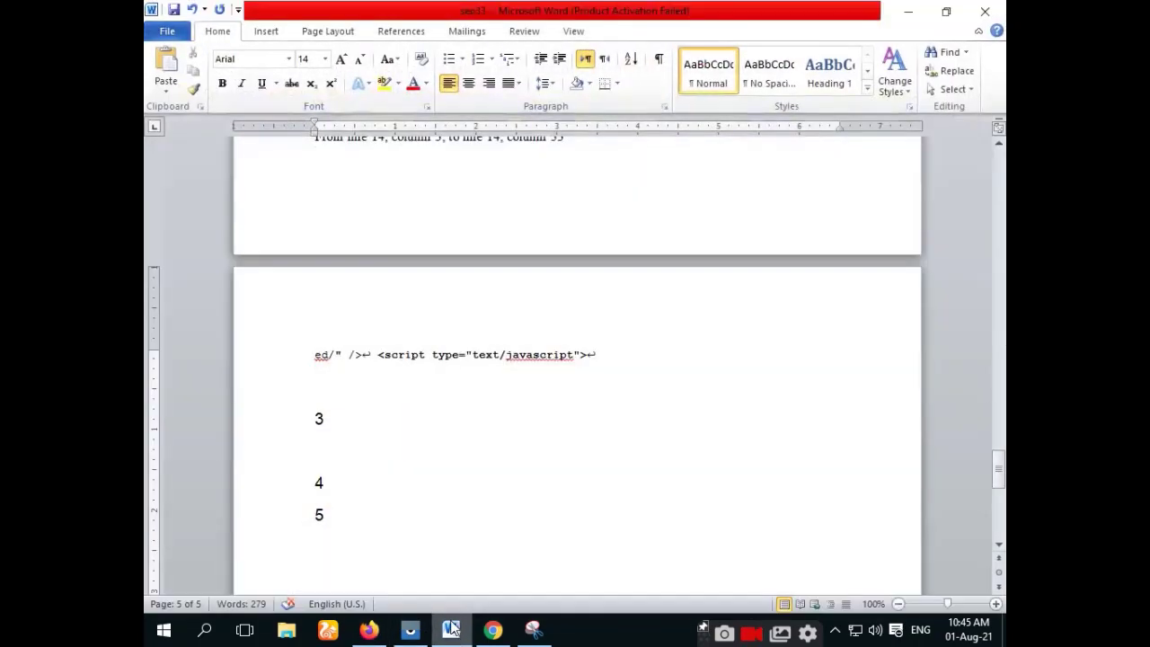
pyautogui.hotkey('ctrl', 'v')
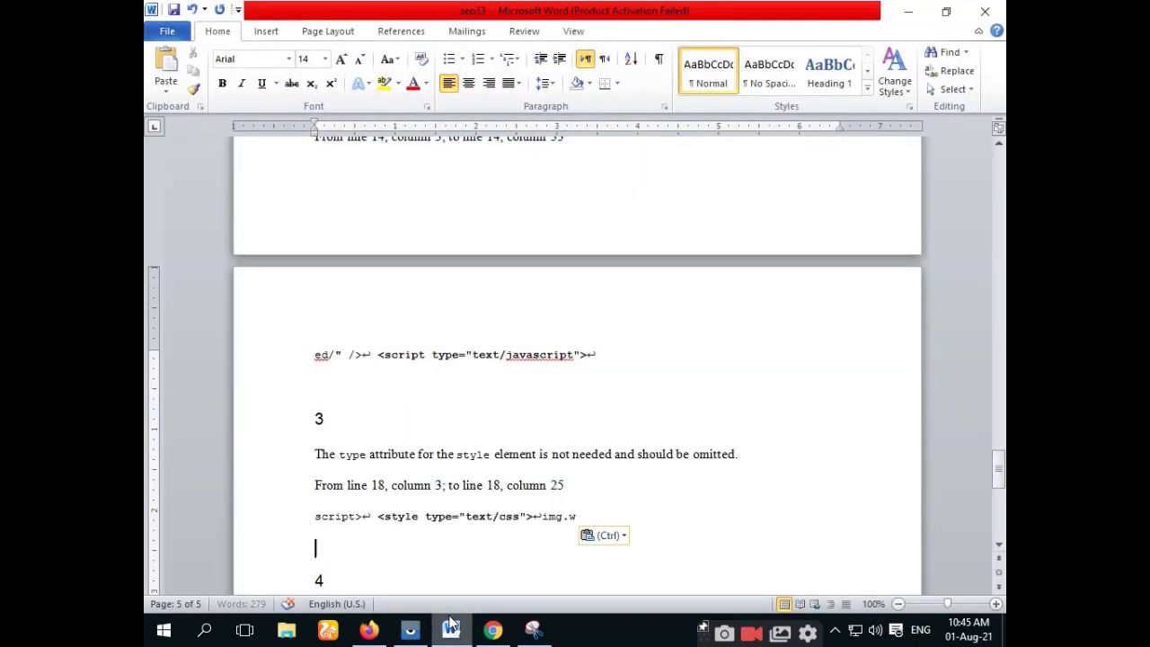
pyautogui.scroll(-3, 658, 532)
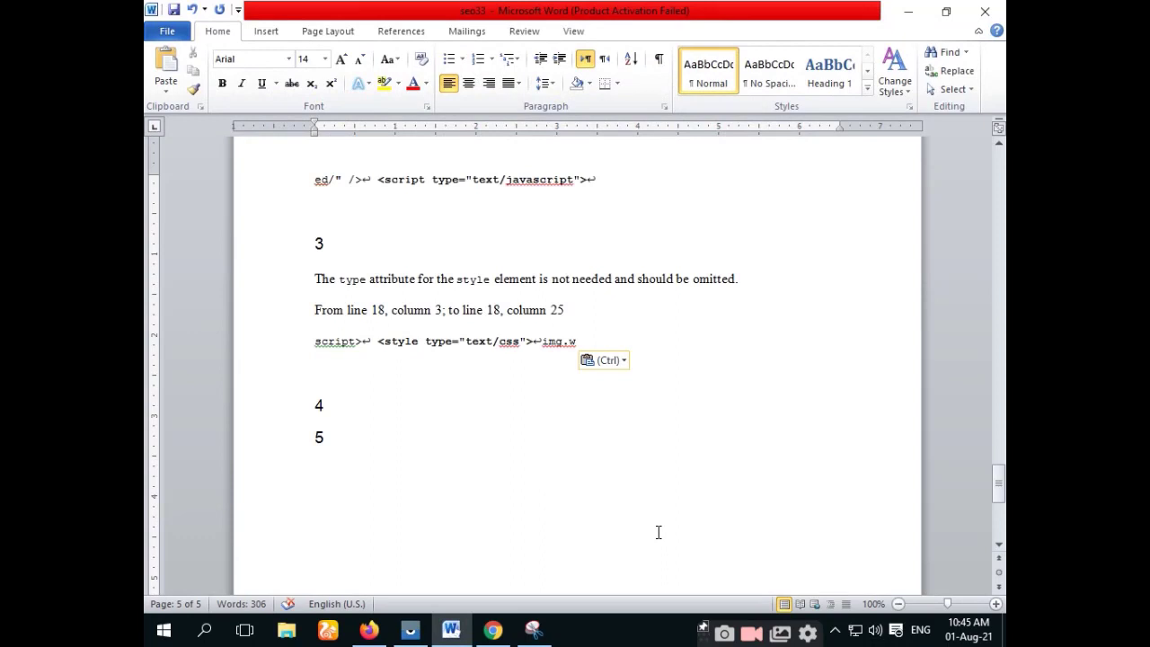
# - Copy the fourth warning, about the style element's type attribute at line 35, from Firefox and paste it on a new line under number 4 in Word
pyautogui.click(337, 409)
pyautogui.press('Return')
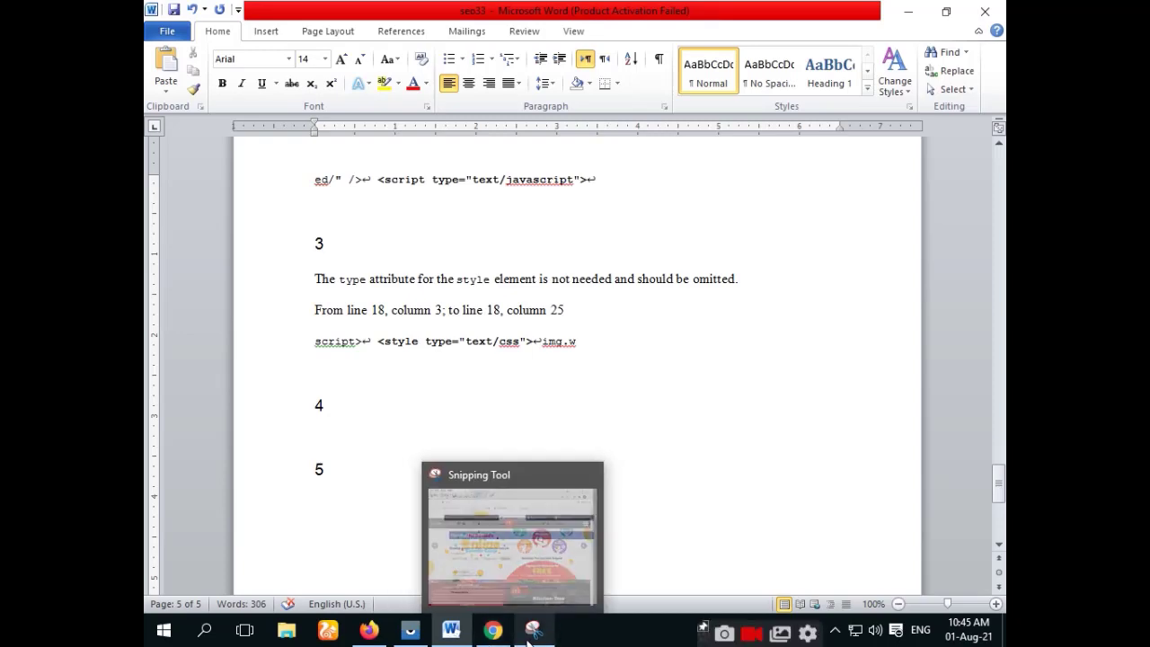
pyautogui.moveTo(499, 633)
pyautogui.moveTo(454, 638)
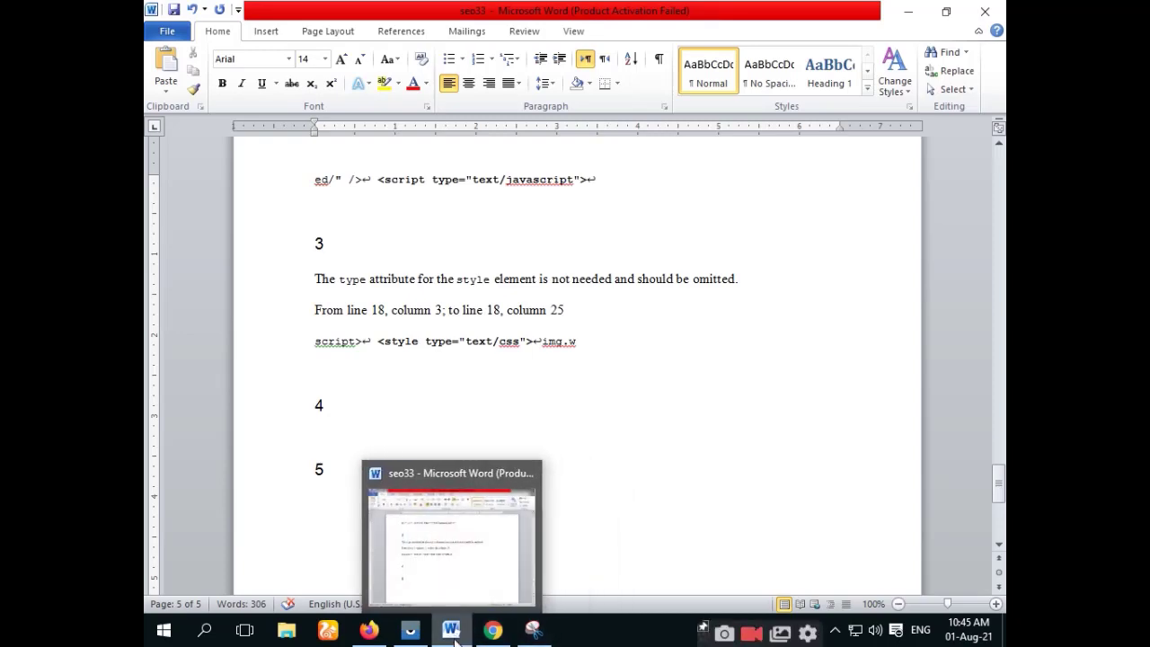
pyautogui.click(368, 631)
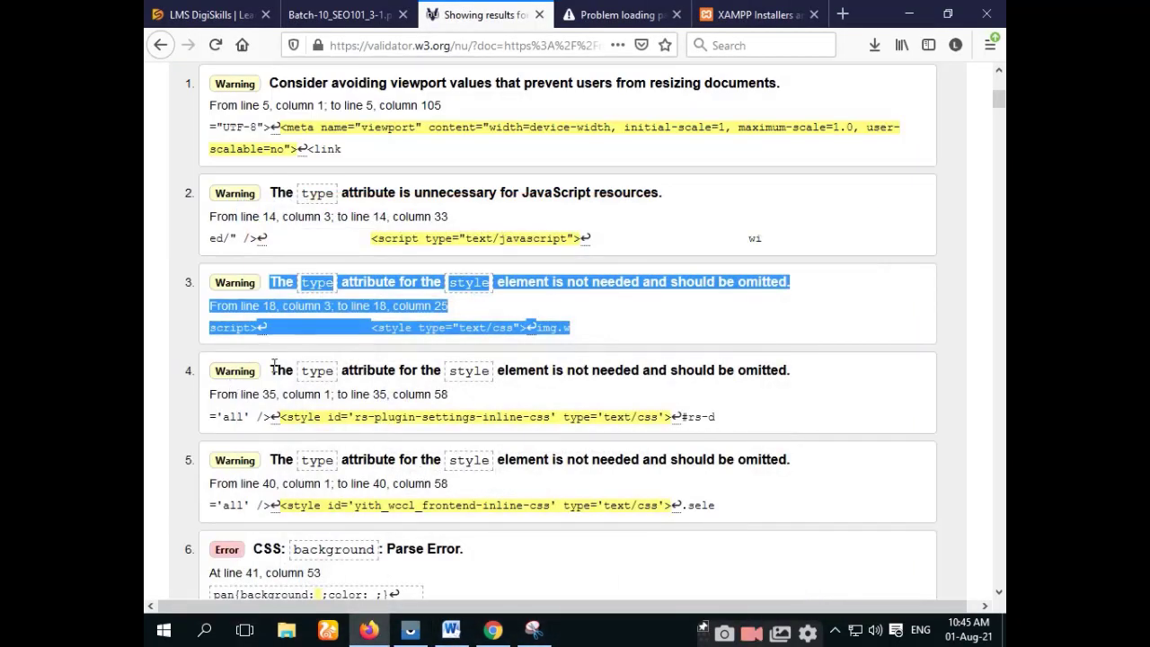
pyautogui.moveTo(272, 370); pyautogui.dragTo(726, 418)
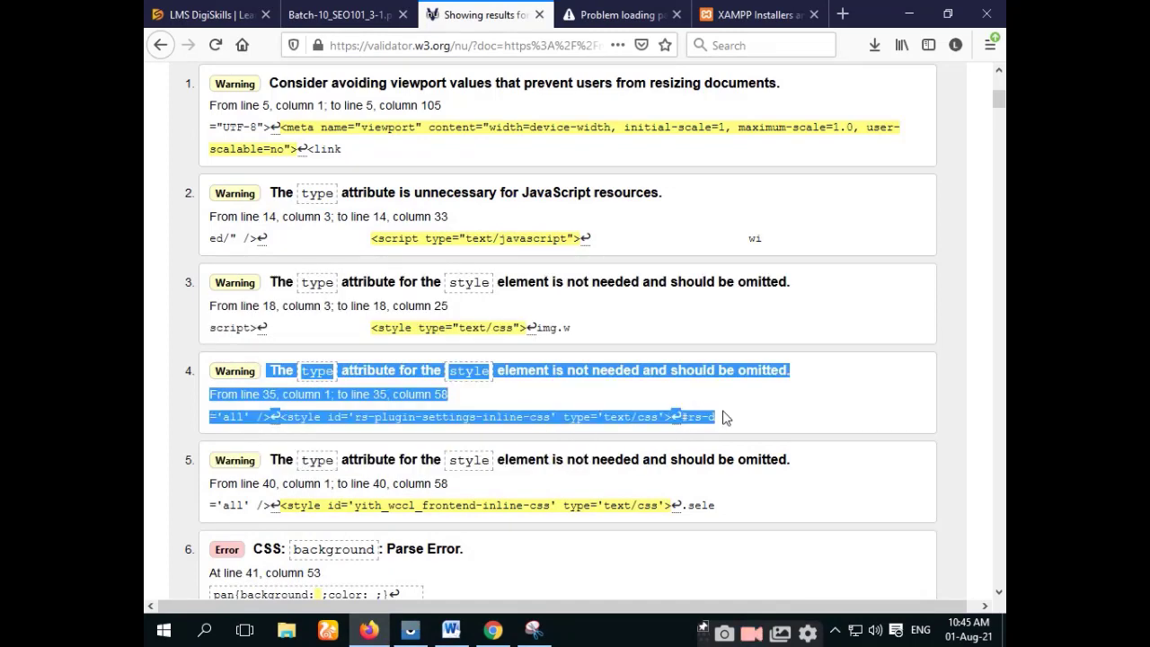
pyautogui.rightClick(483, 373)
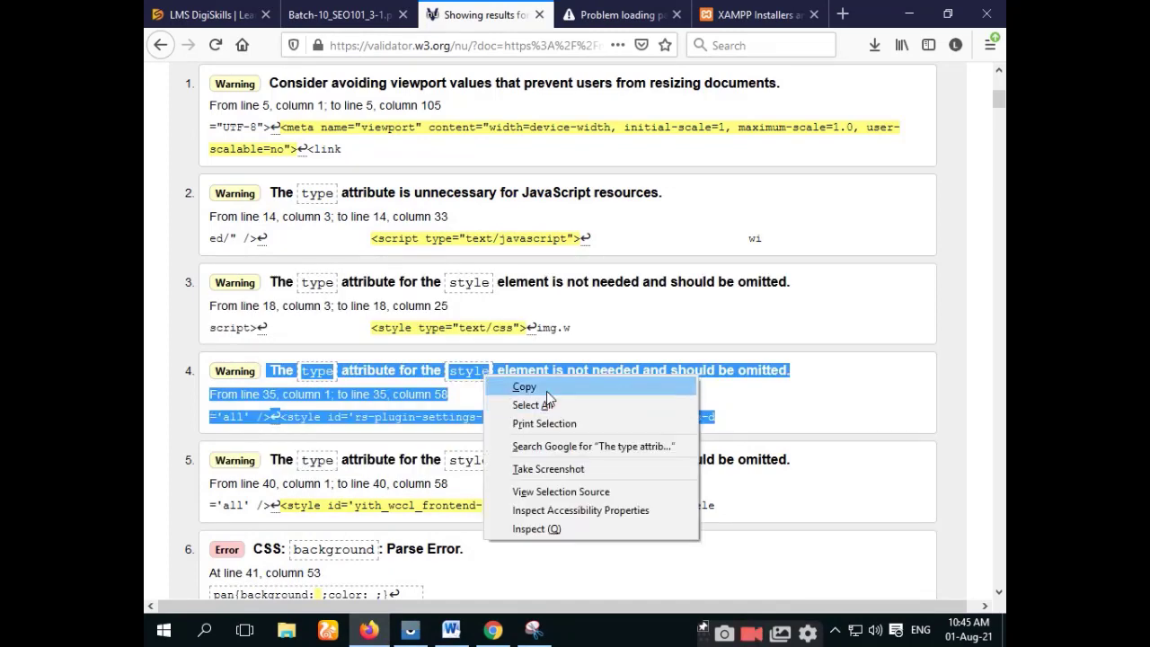
pyautogui.click(526, 385)
pyautogui.click(451, 631)
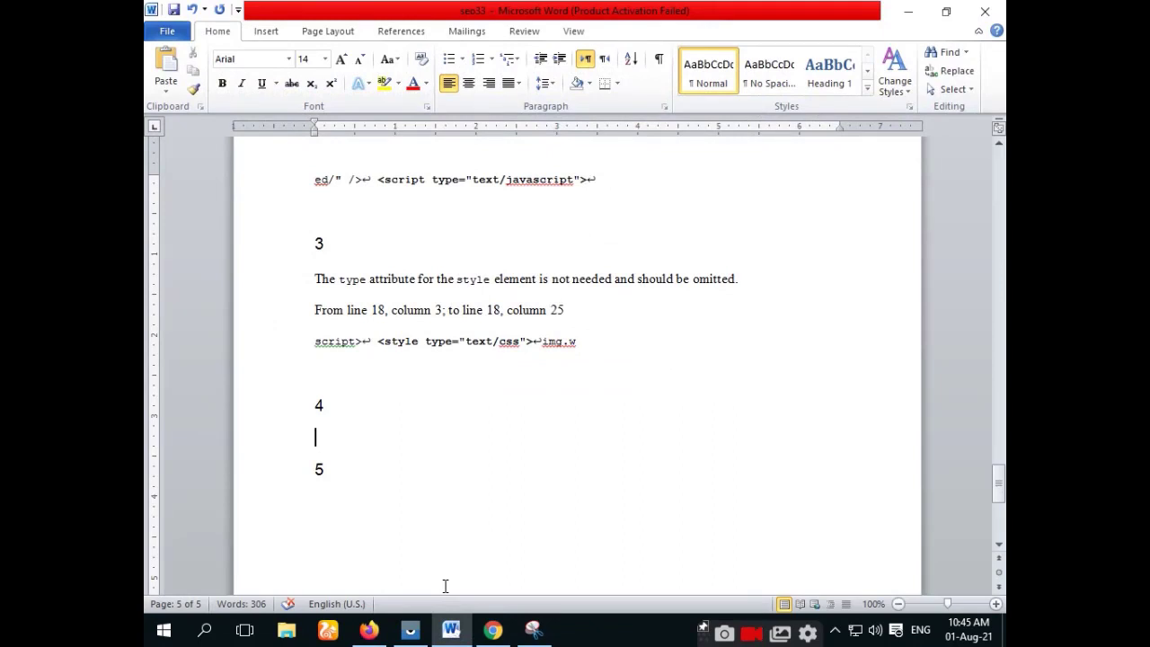
pyautogui.hotkey('ctrl', 'v')
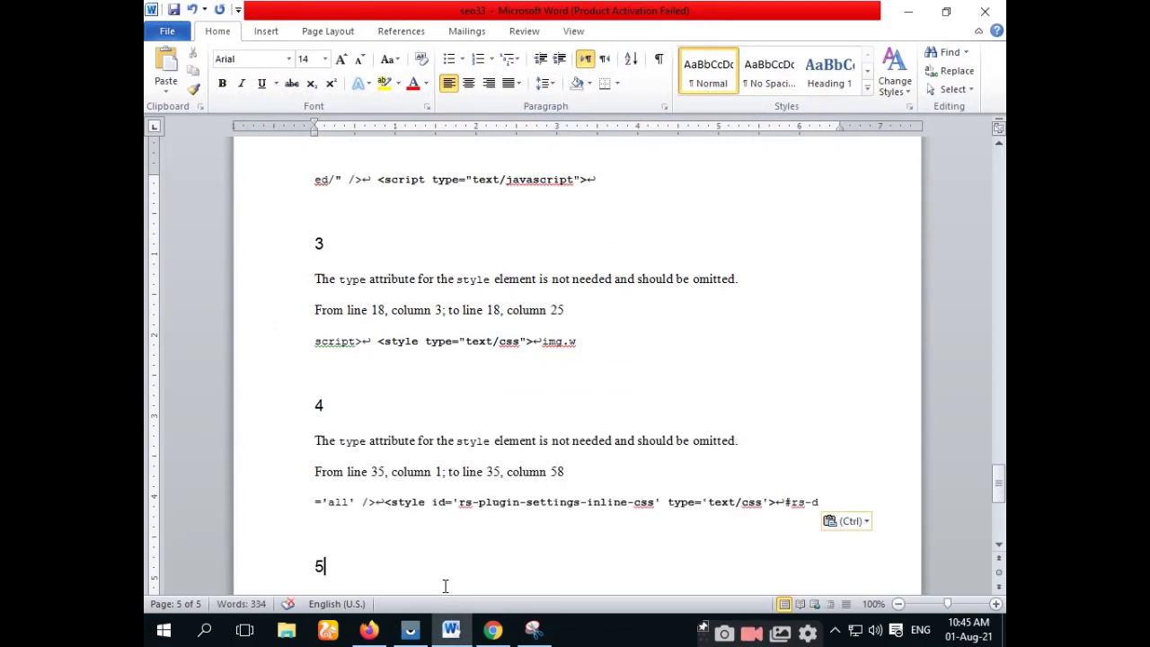
# - Copy the fifth warning, about the style element's type attribute at line 40, from Firefox and paste it on a new line under number 5 in Word
pyautogui.press('Return')
pyautogui.scroll(-3, 409, 522)
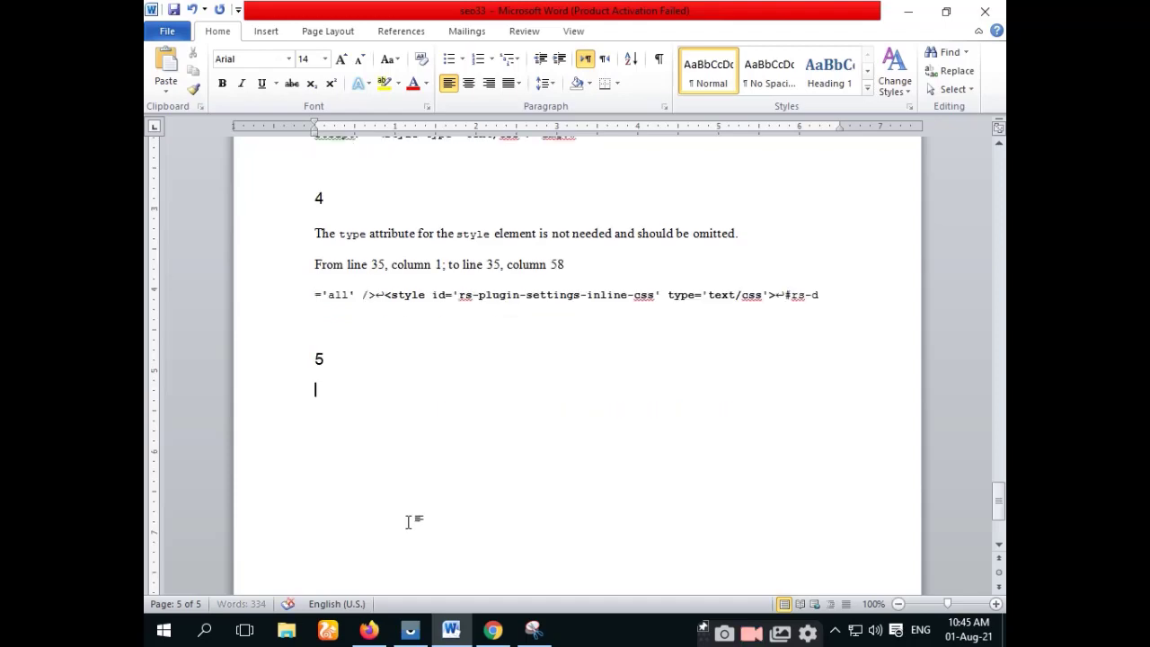
pyautogui.click(496, 633)
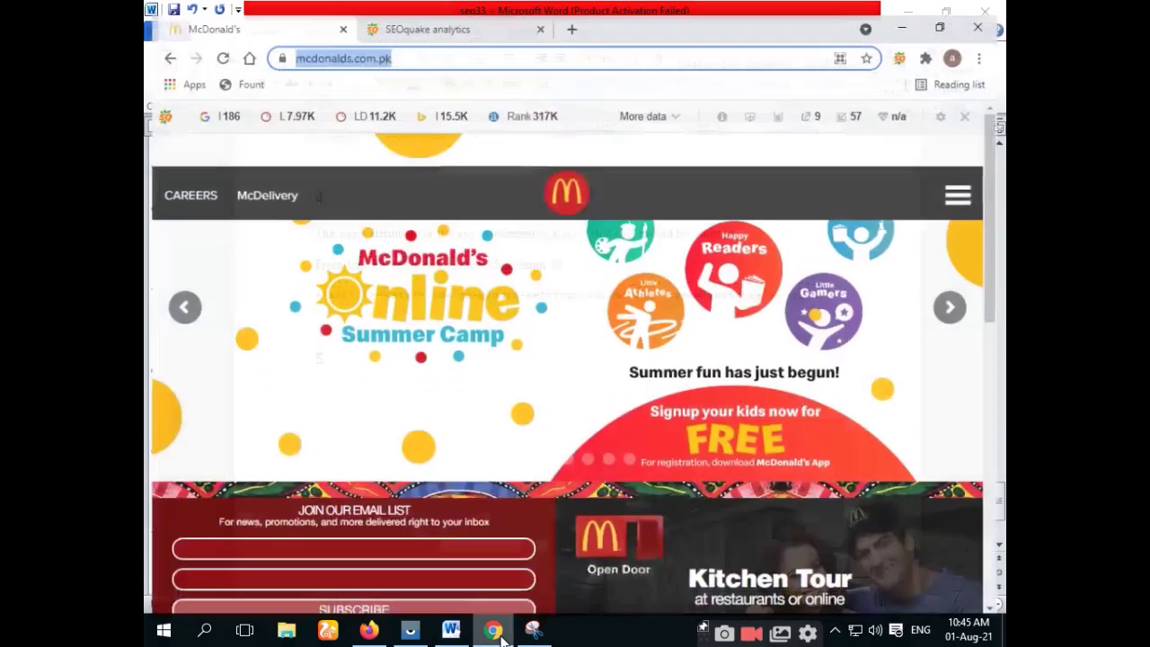
pyautogui.click(455, 632)
pyautogui.click(369, 629)
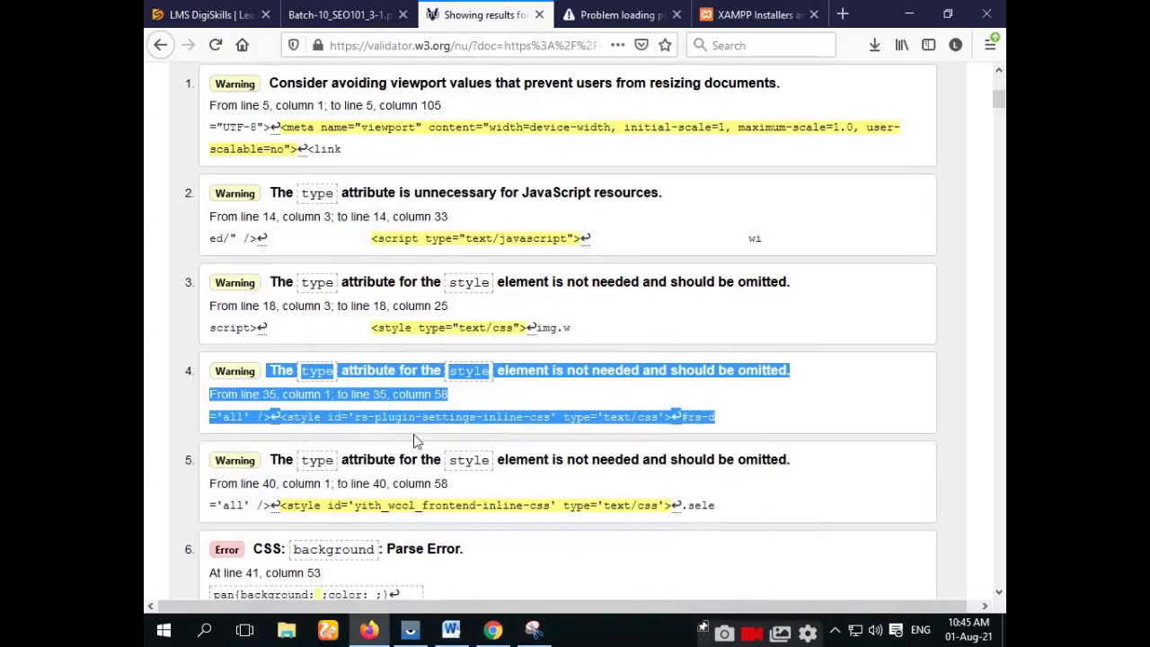
pyautogui.moveTo(215, 463); pyautogui.dragTo(729, 510)
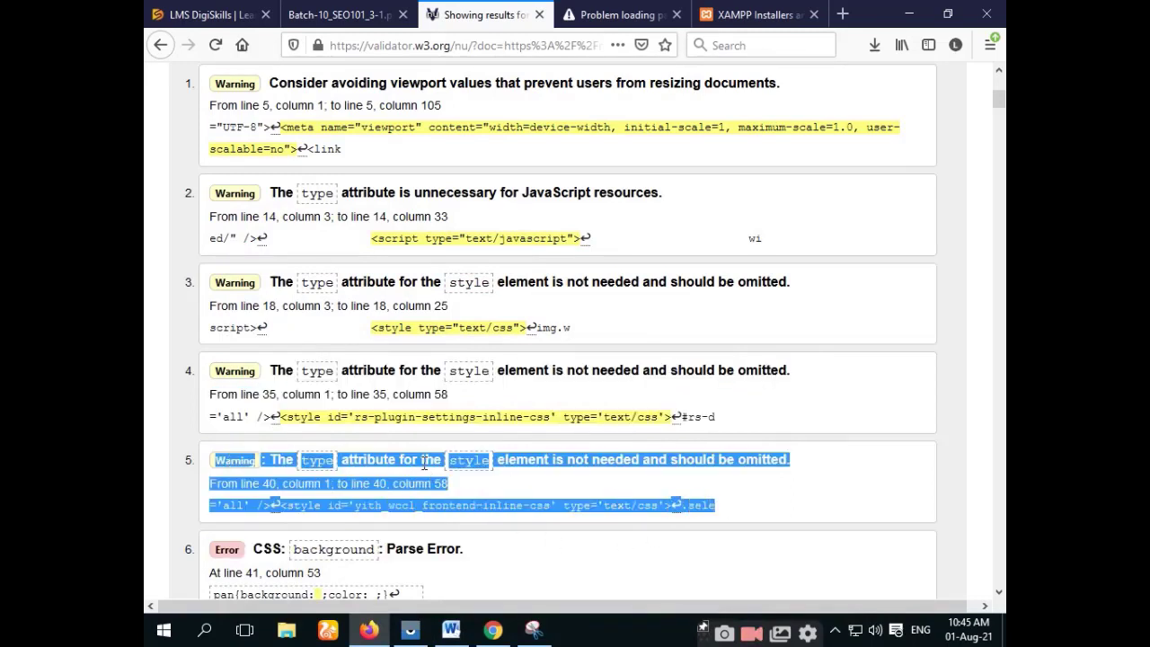
pyautogui.rightClick(431, 469)
pyautogui.click(462, 479)
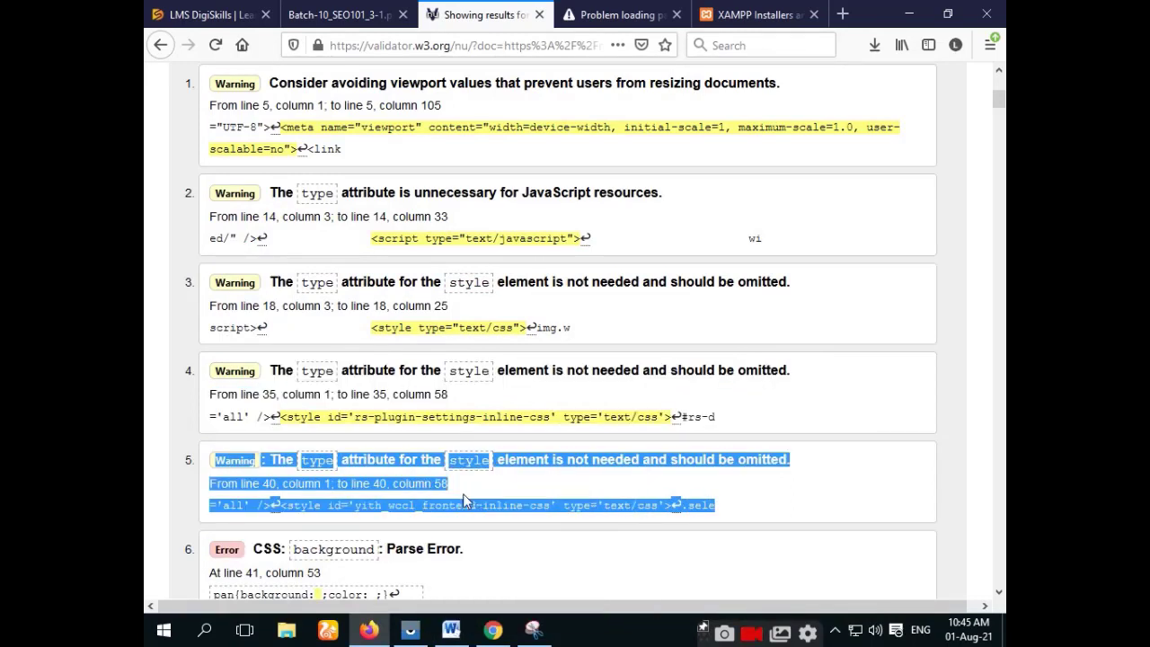
pyautogui.click(451, 631)
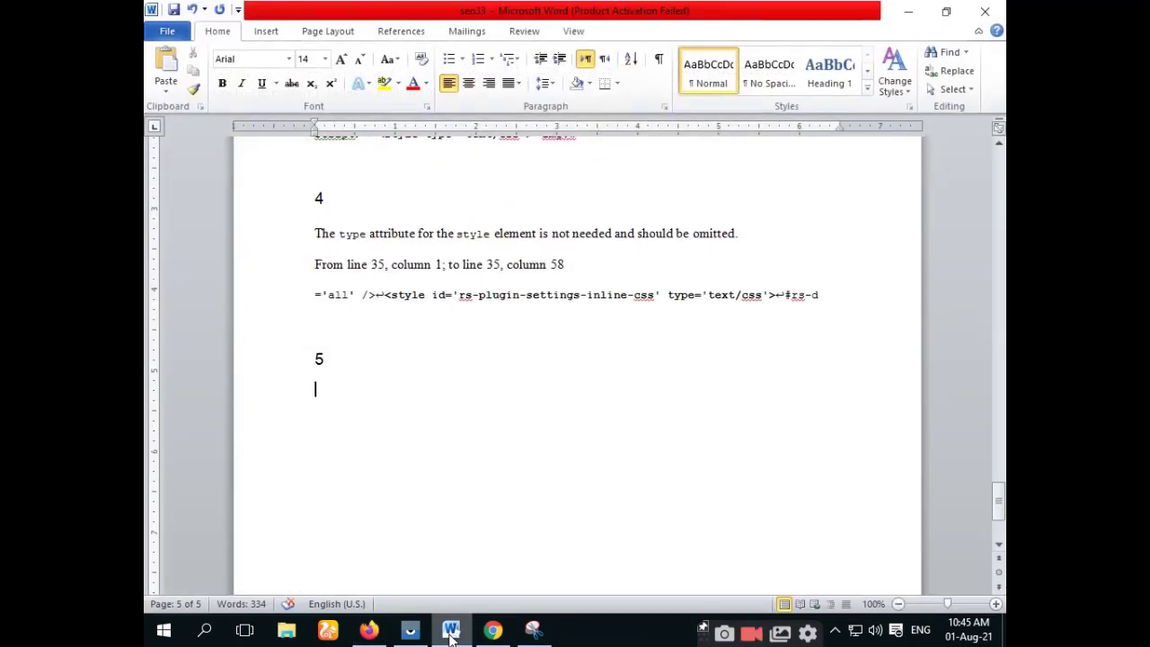
pyautogui.hotkey('ctrl', 'v')
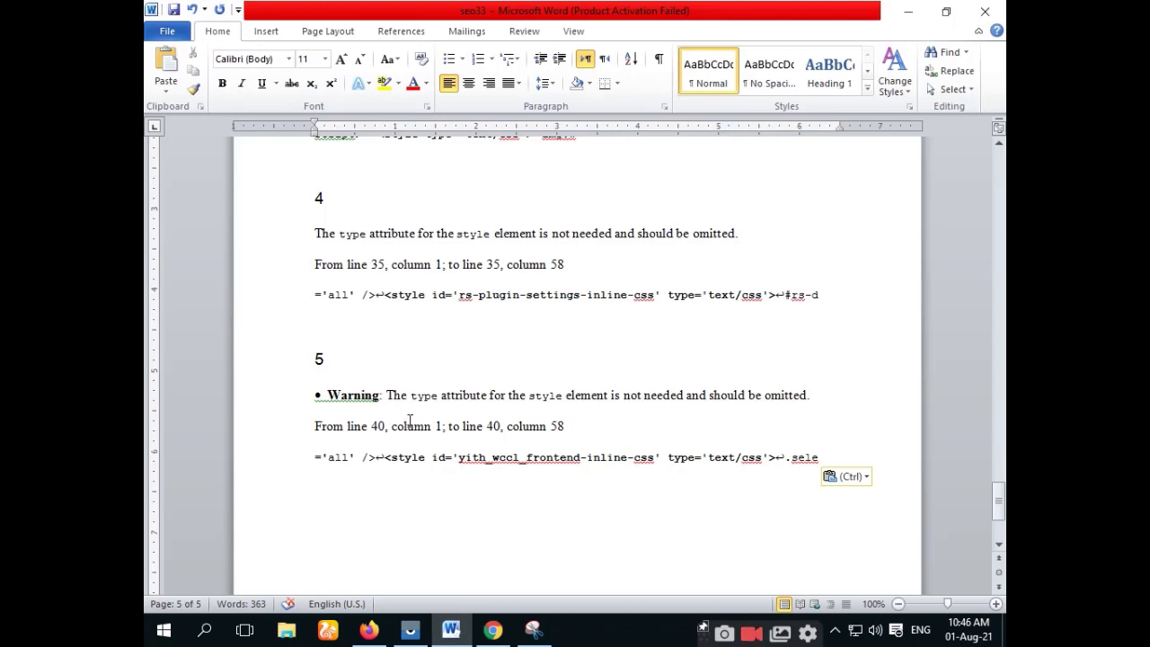
# - Look back over the finished exercise and add the closing line "COMPLETED BY AMR SERVICES" below the fifth issue
pyautogui.scroll(15, 423, 423)
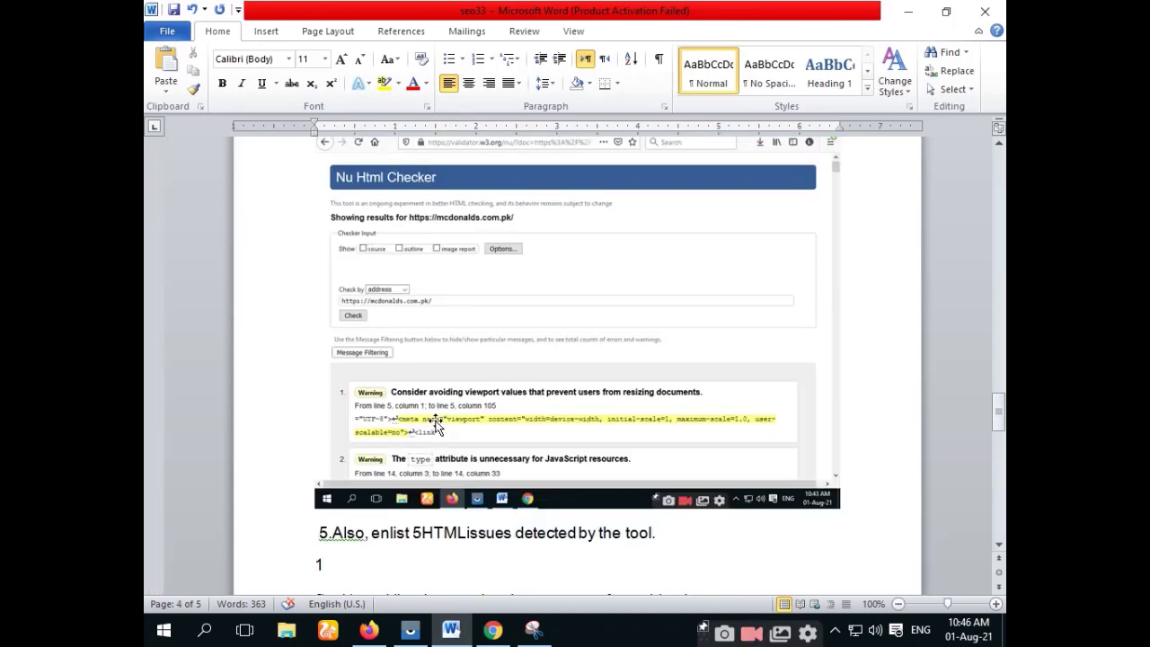
pyautogui.scroll(10, 435, 420)
pyautogui.scroll(-20, 431, 422)
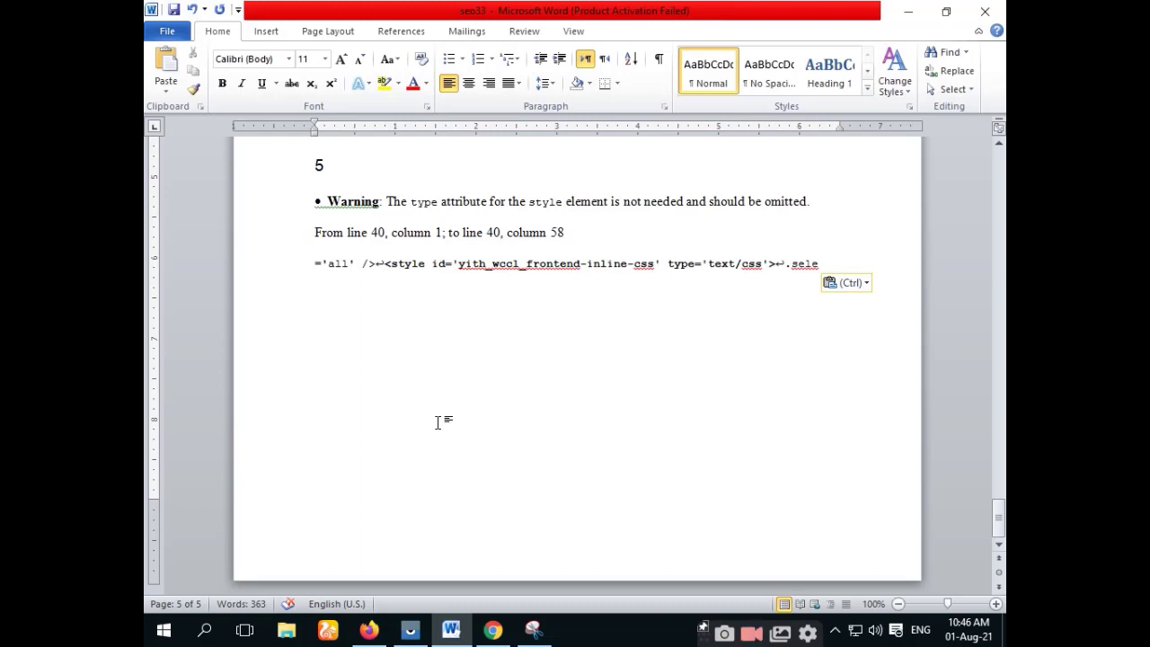
pyautogui.write('COM')
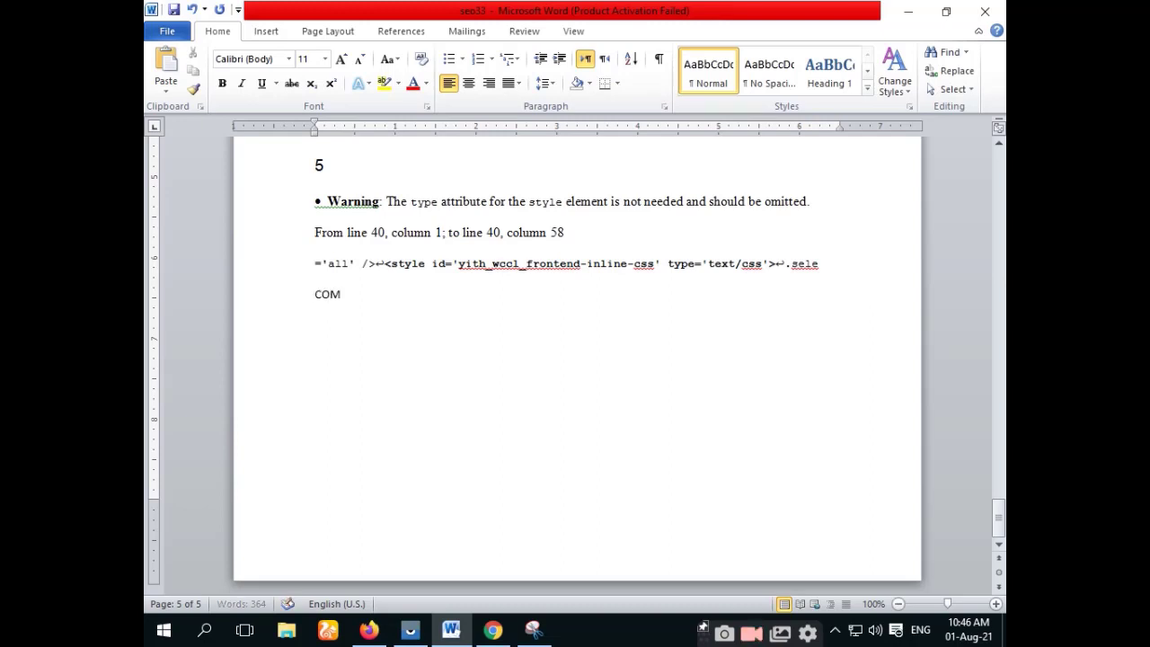
pyautogui.write('PLE')
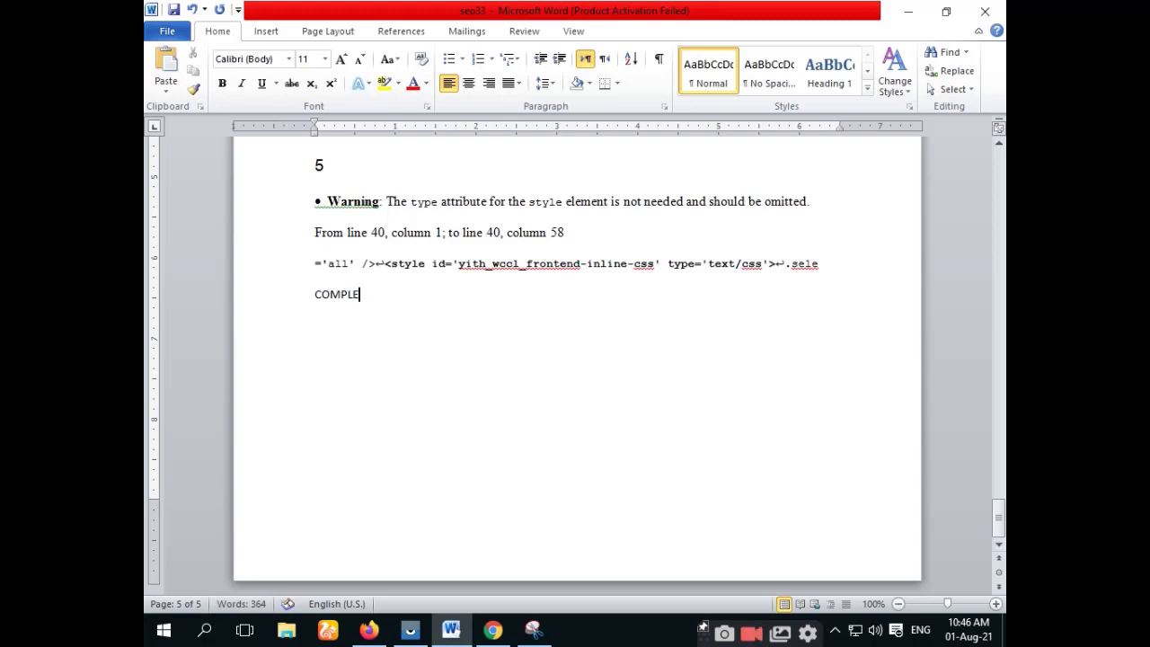
pyautogui.write('TED BY')
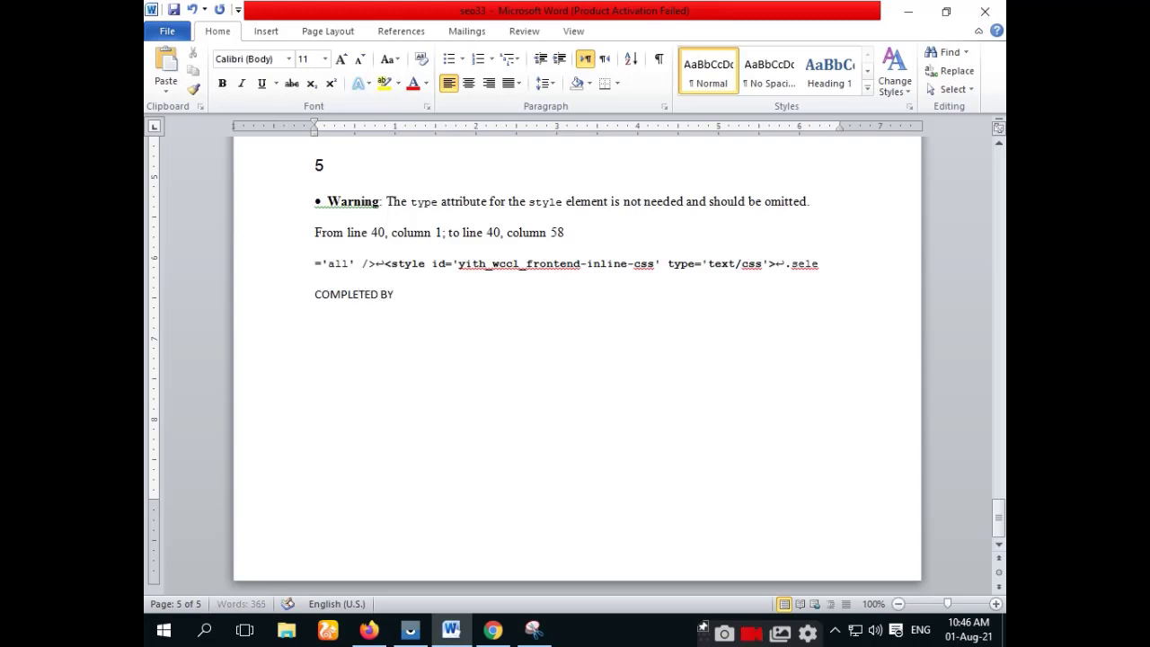
pyautogui.write(' AMR SERVICES')
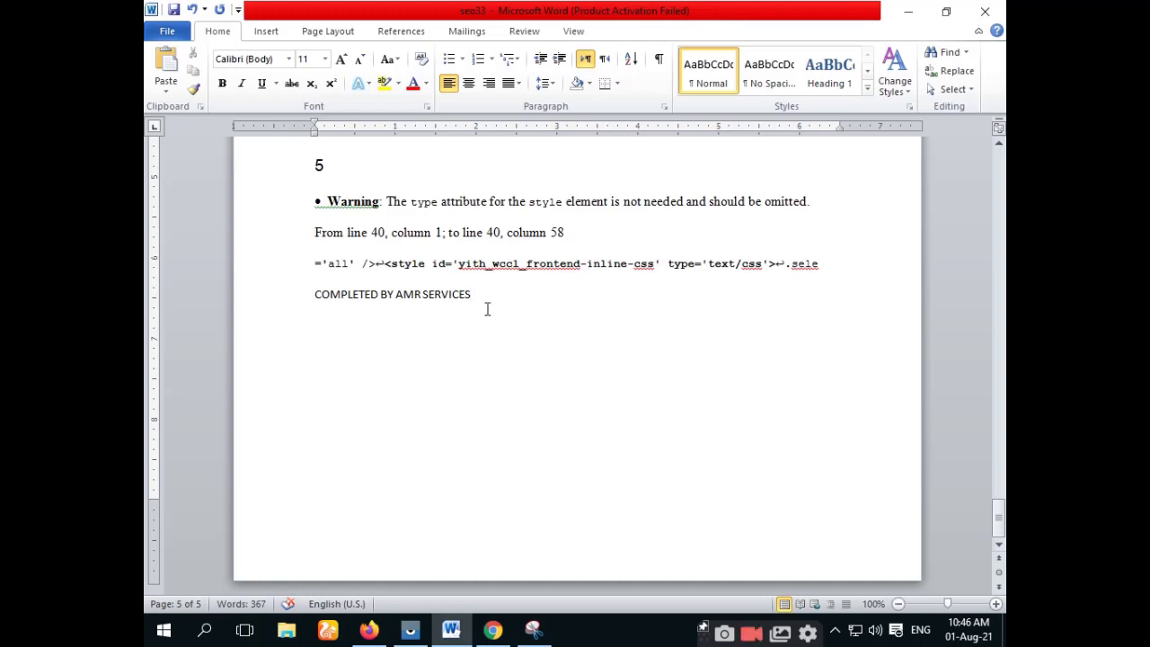
# - Format the closing line with the purple reflected text effect, font size 22 and the Arial Black font
pyautogui.moveTo(477, 299); pyautogui.dragTo(343, 297)
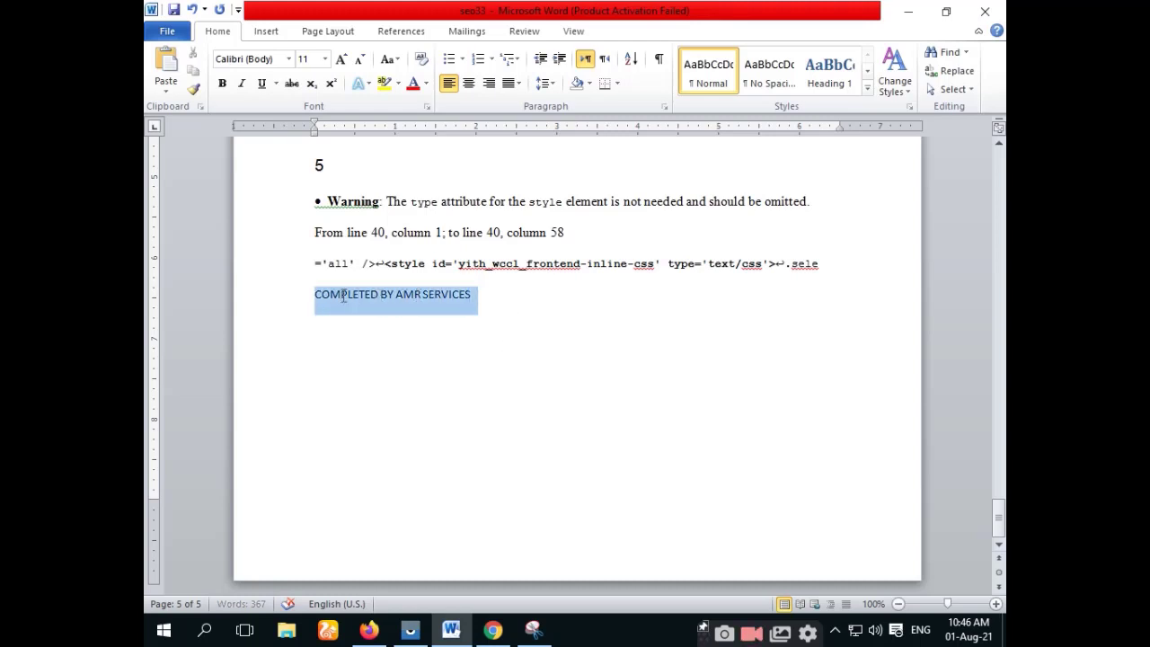
pyautogui.click(366, 84)
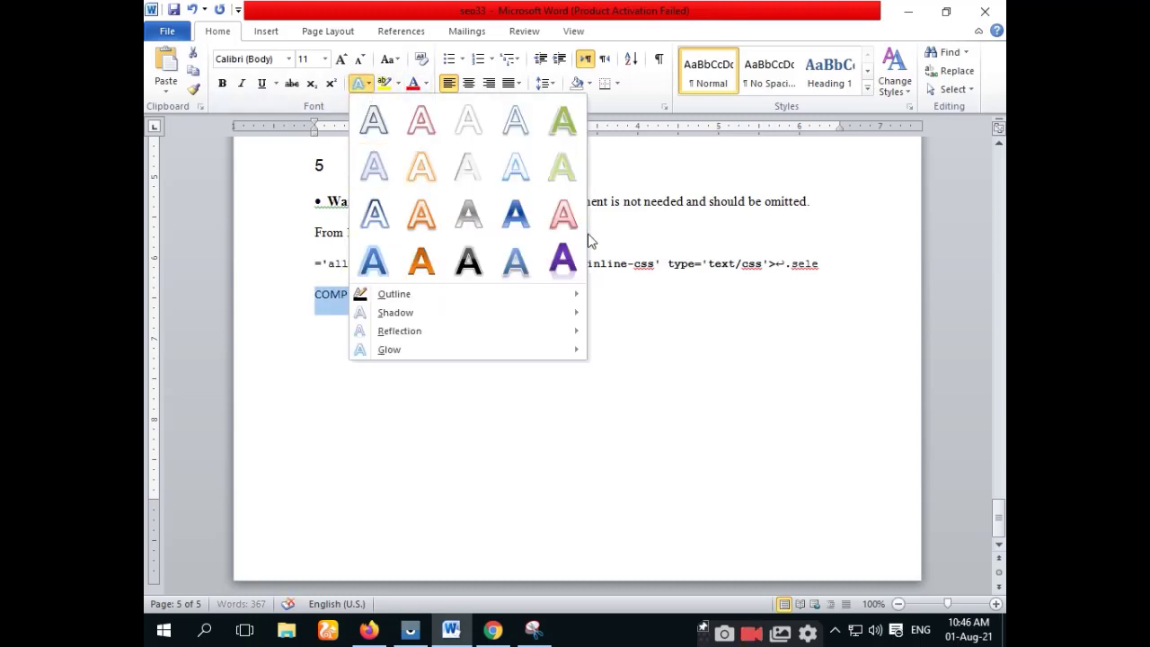
pyautogui.click(562, 259)
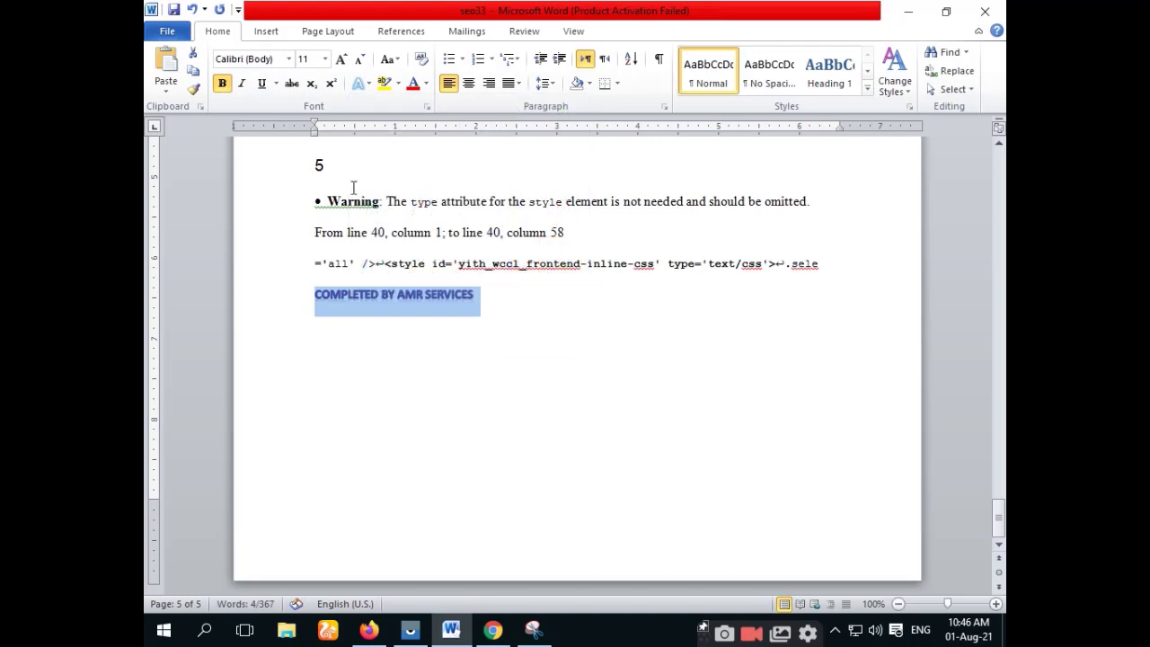
pyautogui.click(324, 58)
pyautogui.click(310, 206)
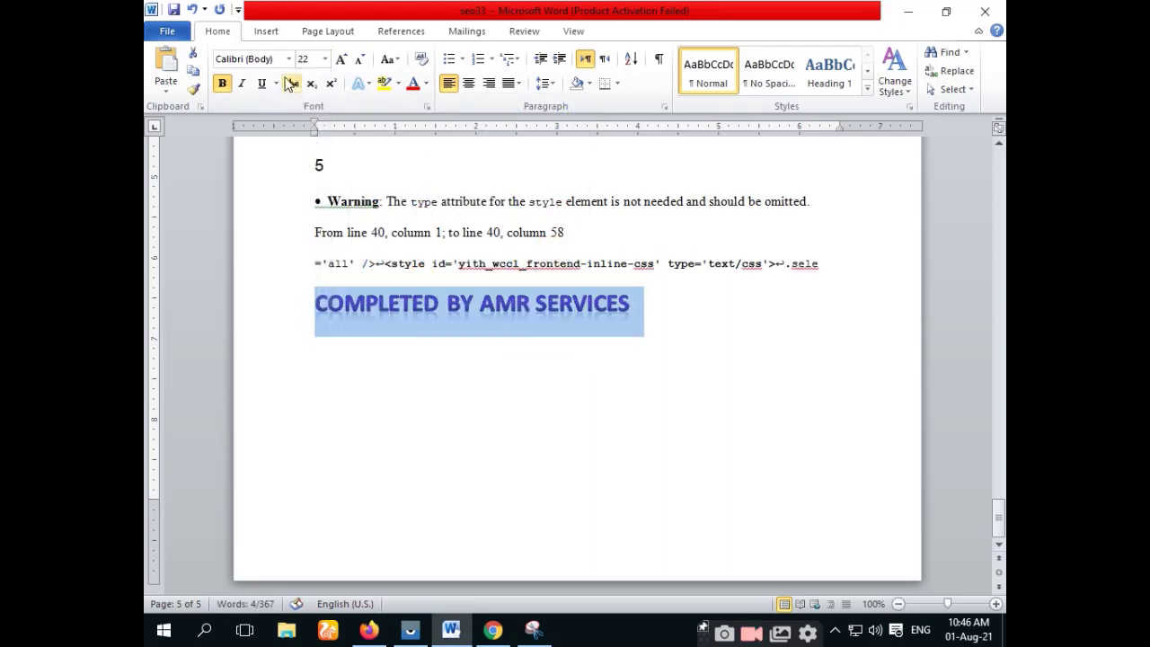
pyautogui.click(281, 58)
pyautogui.click(287, 59)
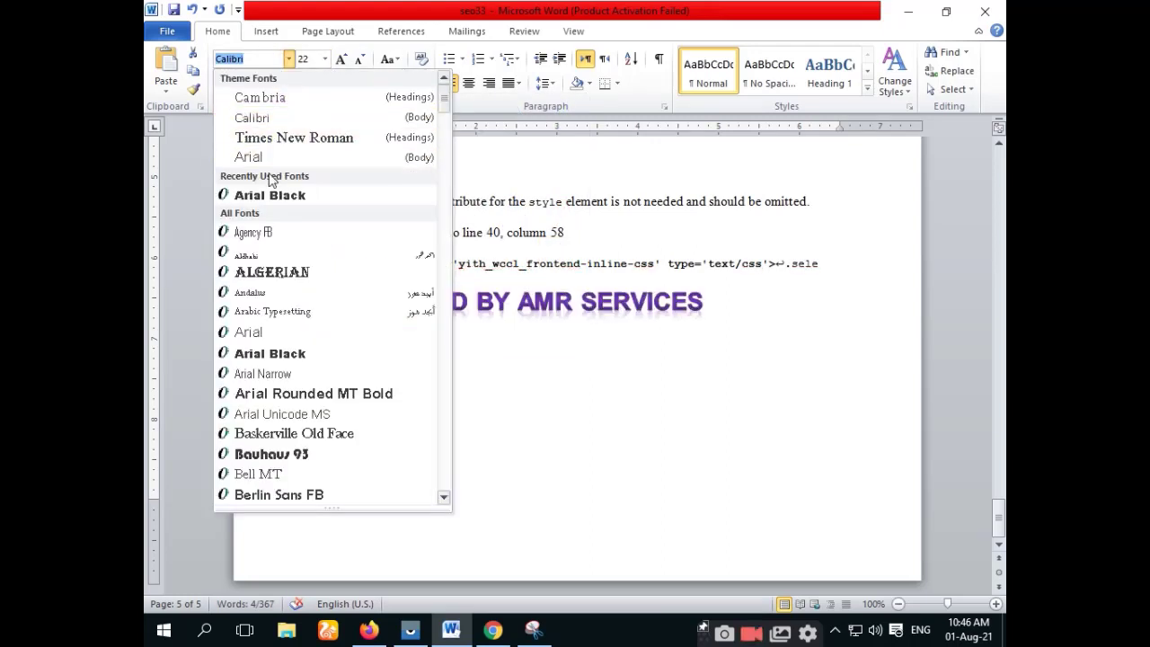
pyautogui.click(272, 203)
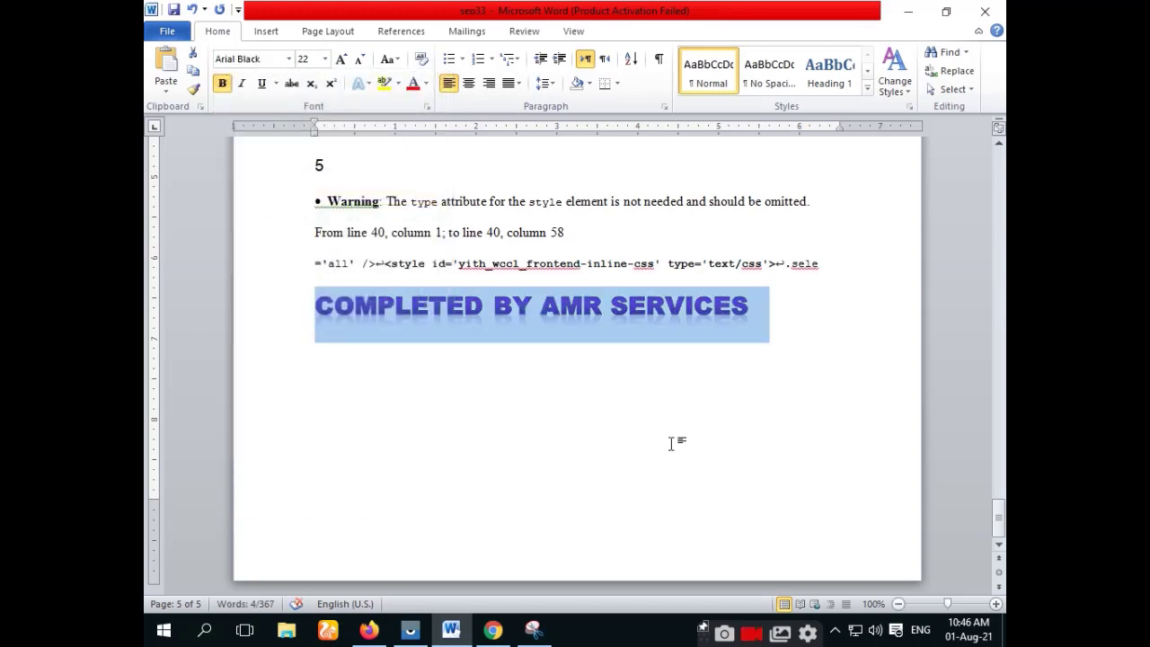
# - Deselect the closing line and save the seo33 document
pyautogui.click(785, 326)
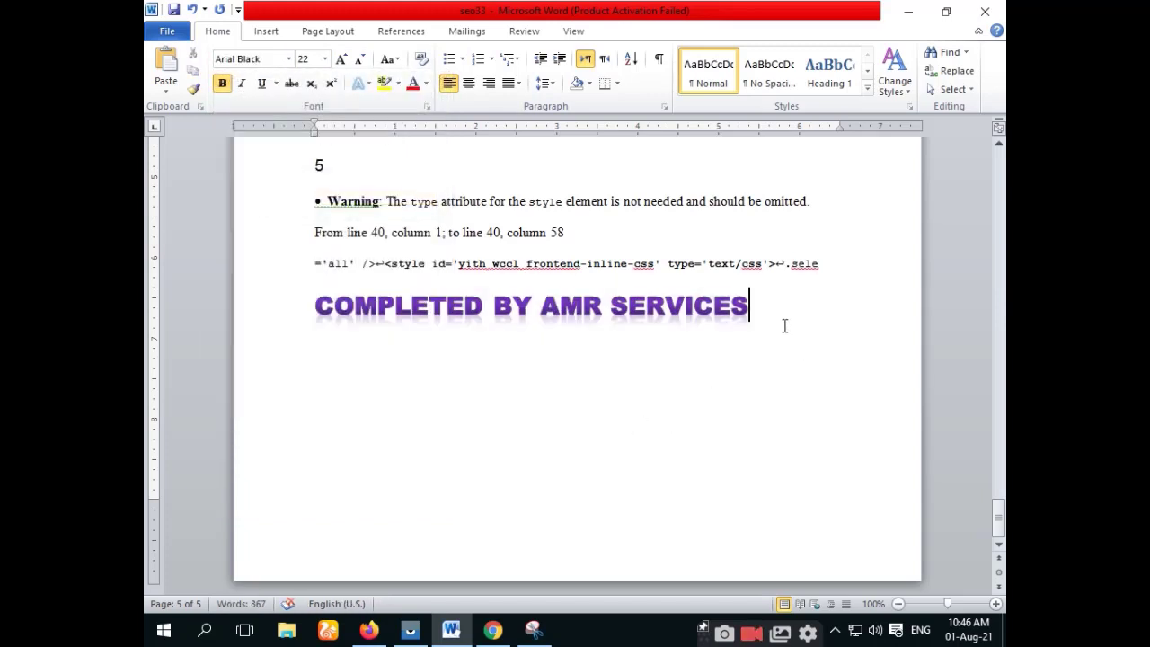
pyautogui.click(168, 30)
pyautogui.click(171, 58)
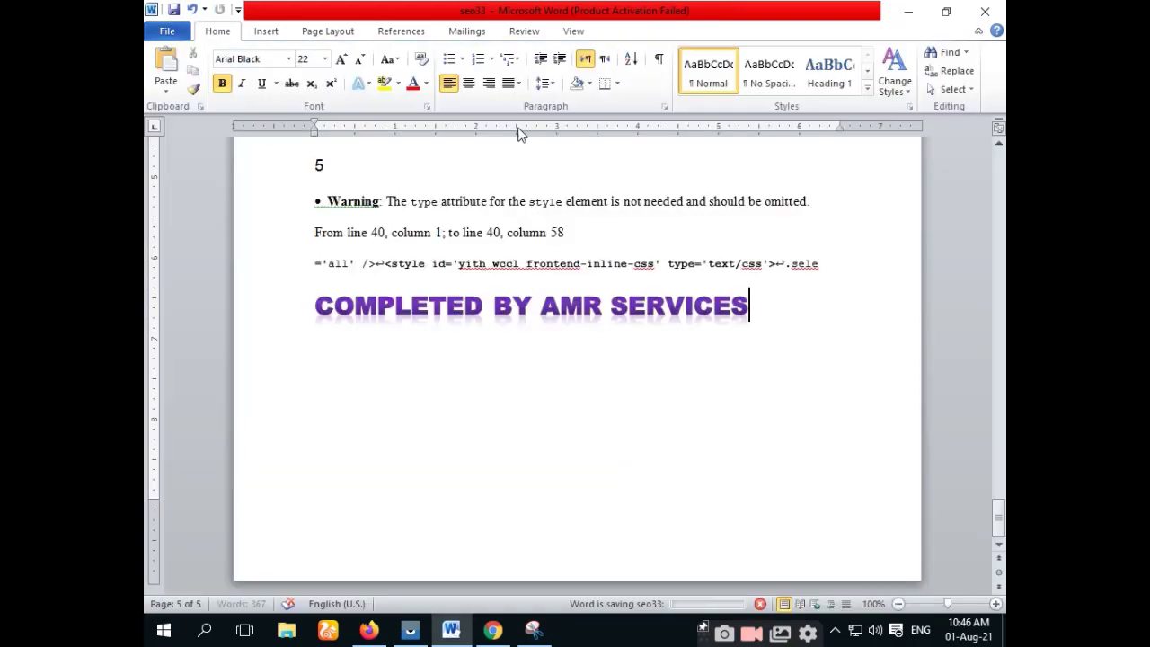